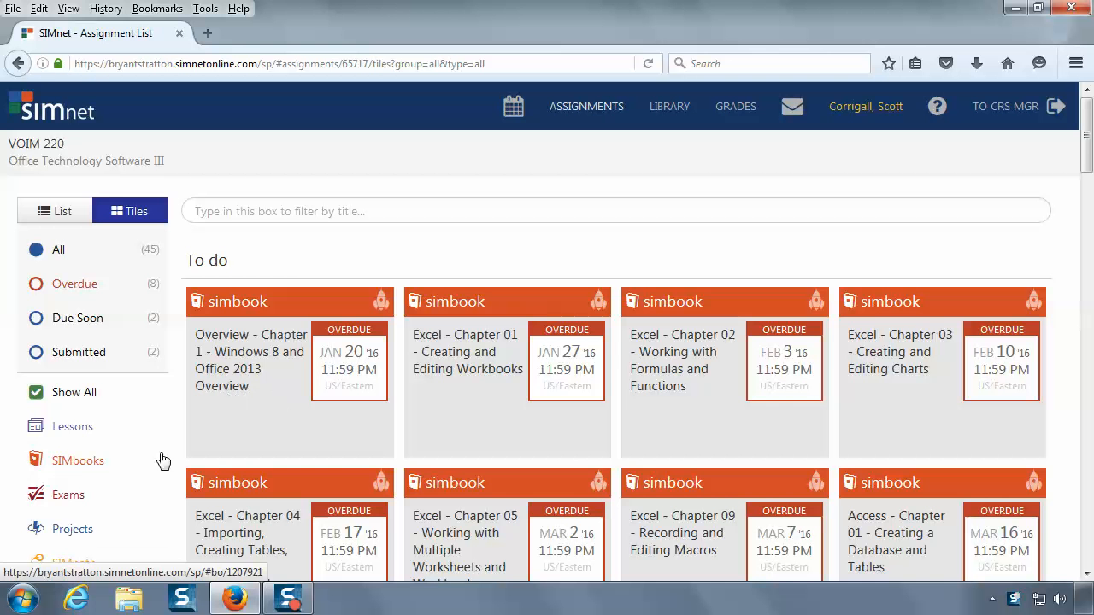
Step: Filter the assignment list to projects and open Excel 2013 In Practice - Ch 1 Guided Project 1-2
click(72, 530)
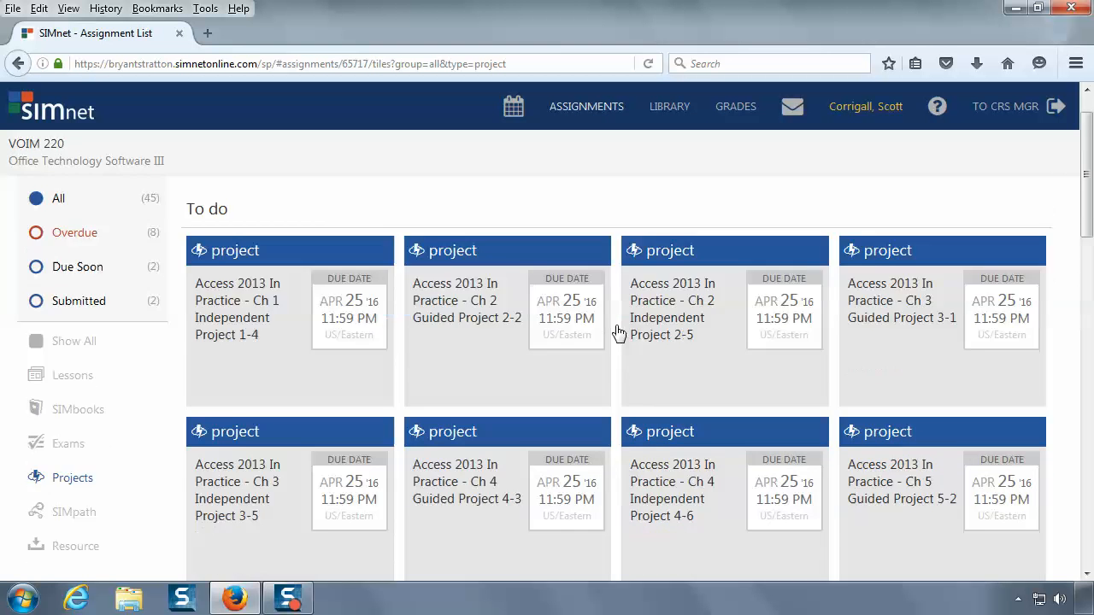
scroll(619, 333, down, 6)
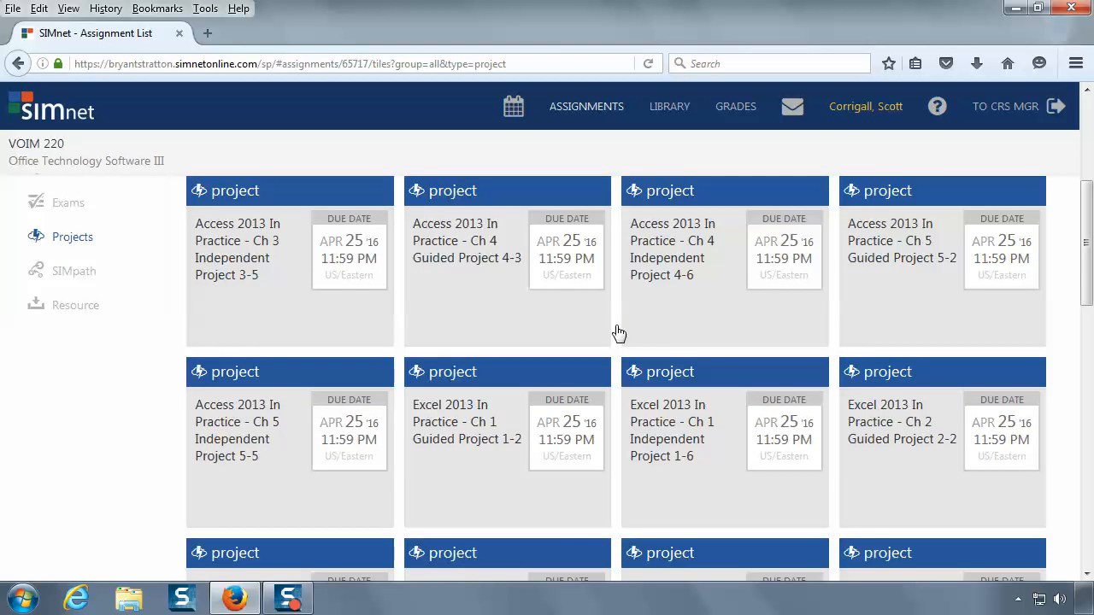
scroll(619, 333, down, 2)
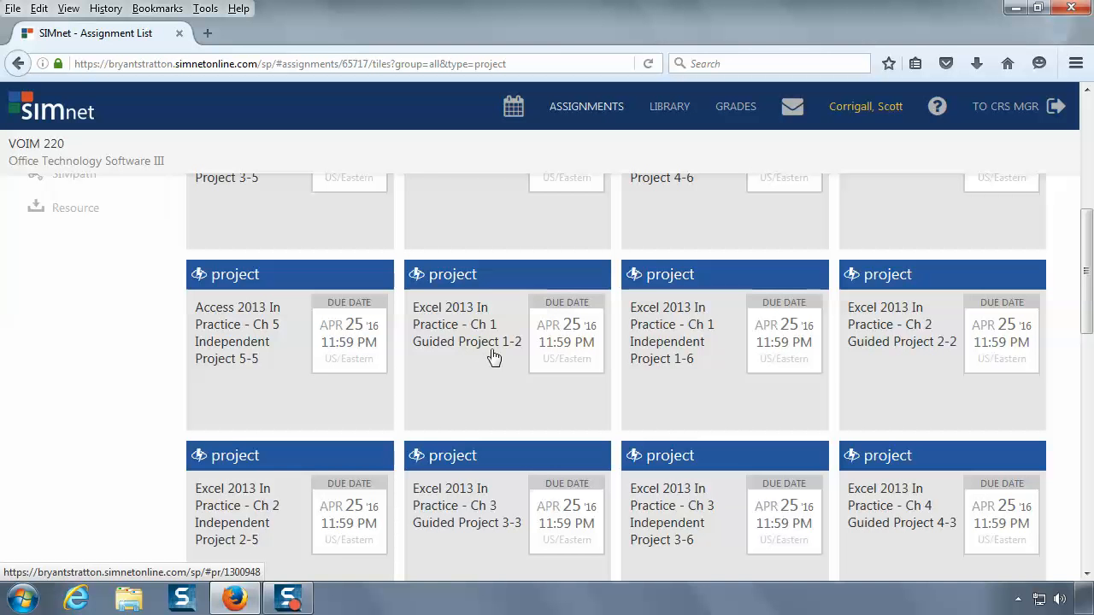
click(443, 349)
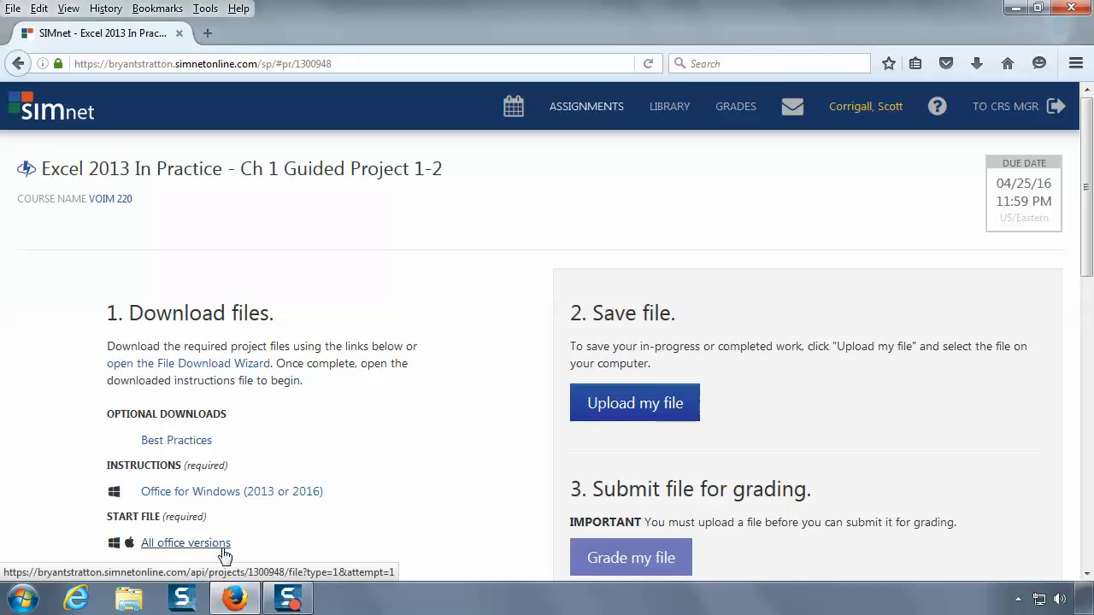
Step: Open the Office for Windows (2013 or 2016) instructions PDF in Adobe Acrobat Reader DC and display it in read mode
click(285, 498)
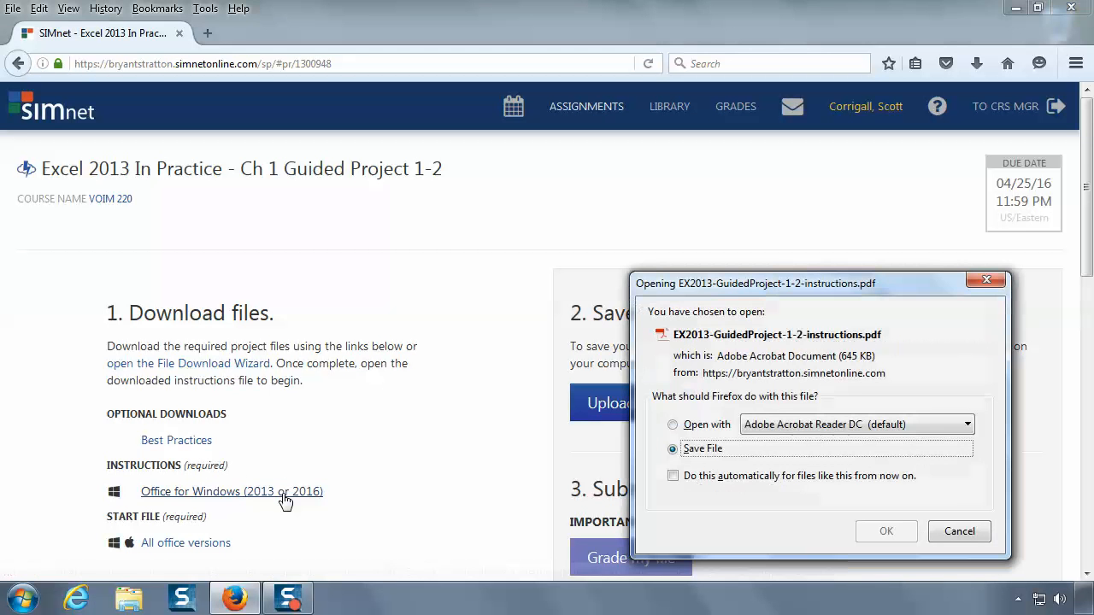
click(673, 426)
click(885, 532)
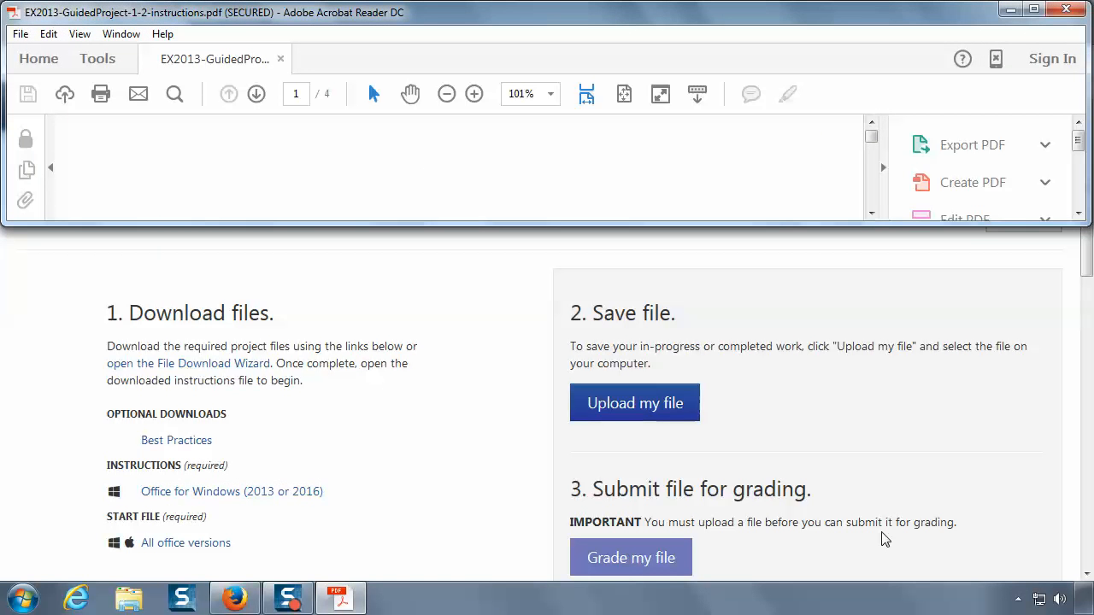
click(661, 93)
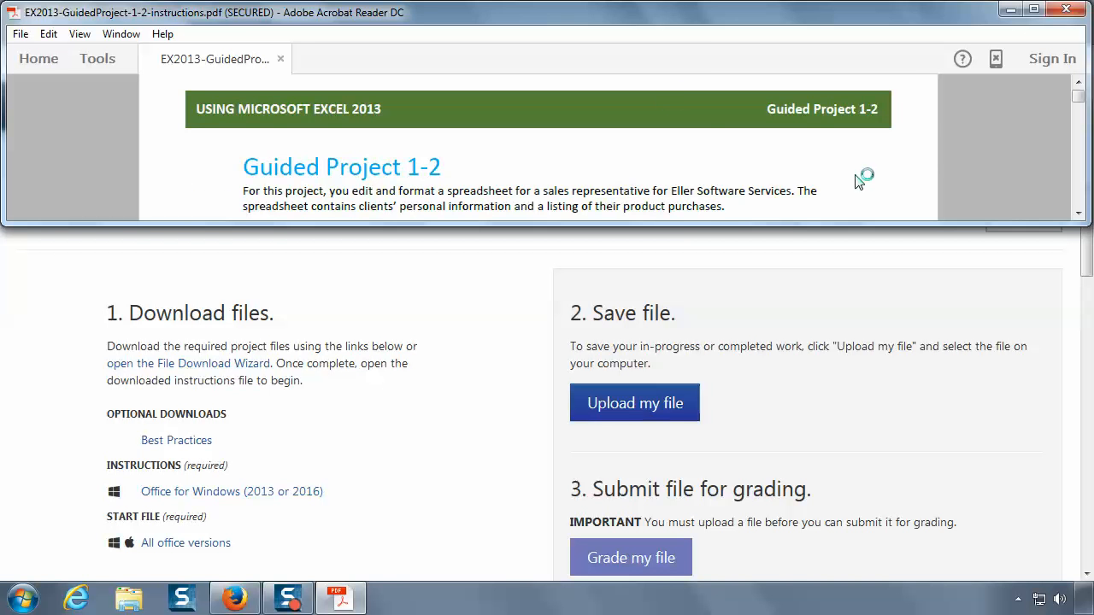
Step: Read the project instructions from the introduction to the start file step, moving the floating page toolbar off the text
scroll(844, 174, down, 2)
scroll(845, 174, down, 1)
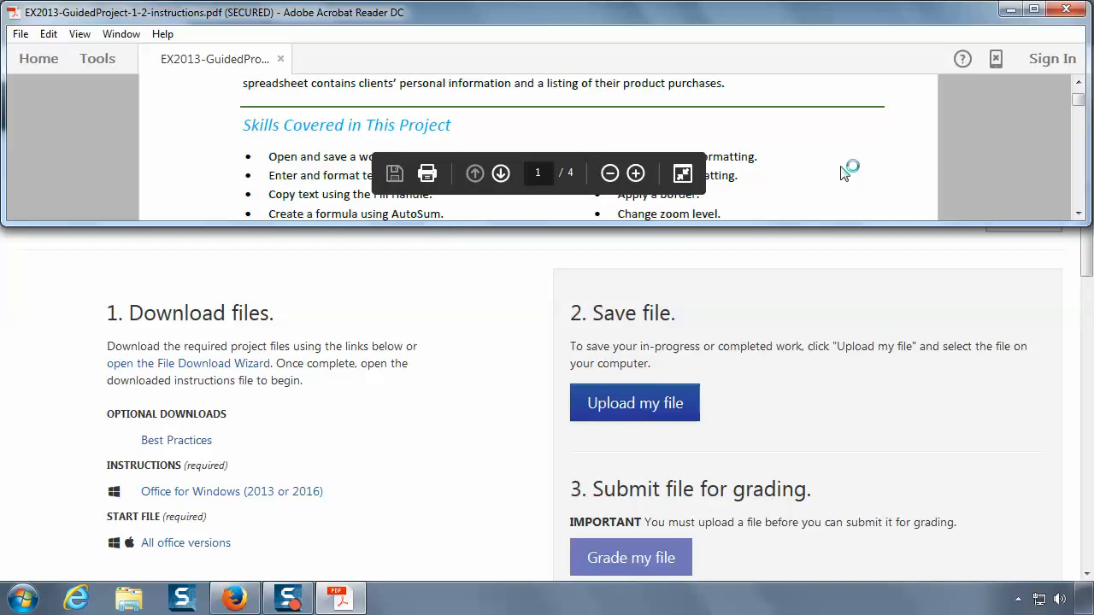
scroll(844, 173, up, 1)
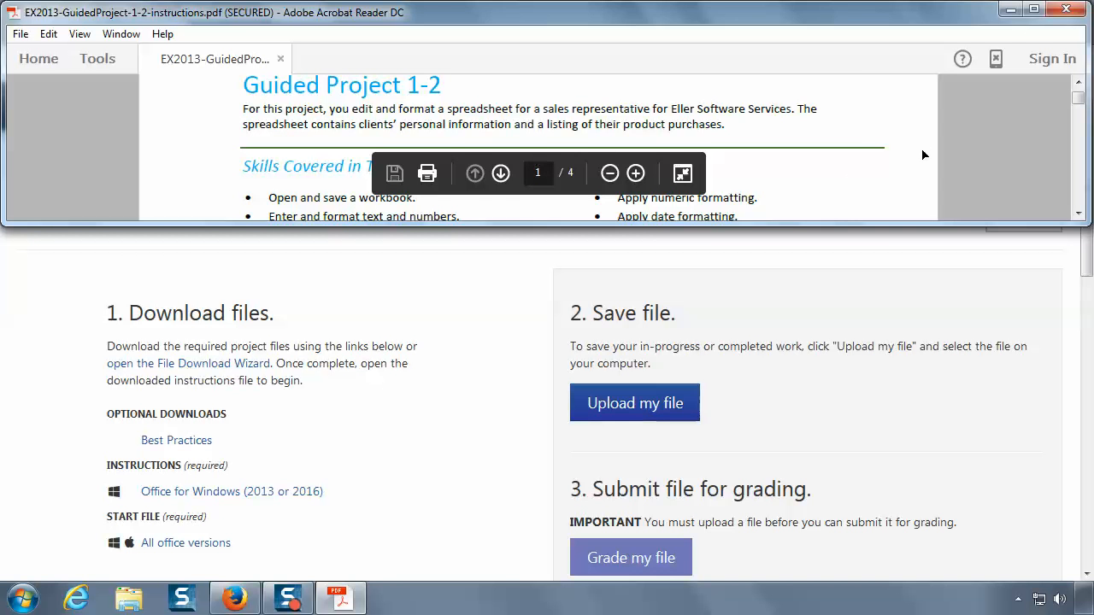
drag(665, 158, 1019, 164)
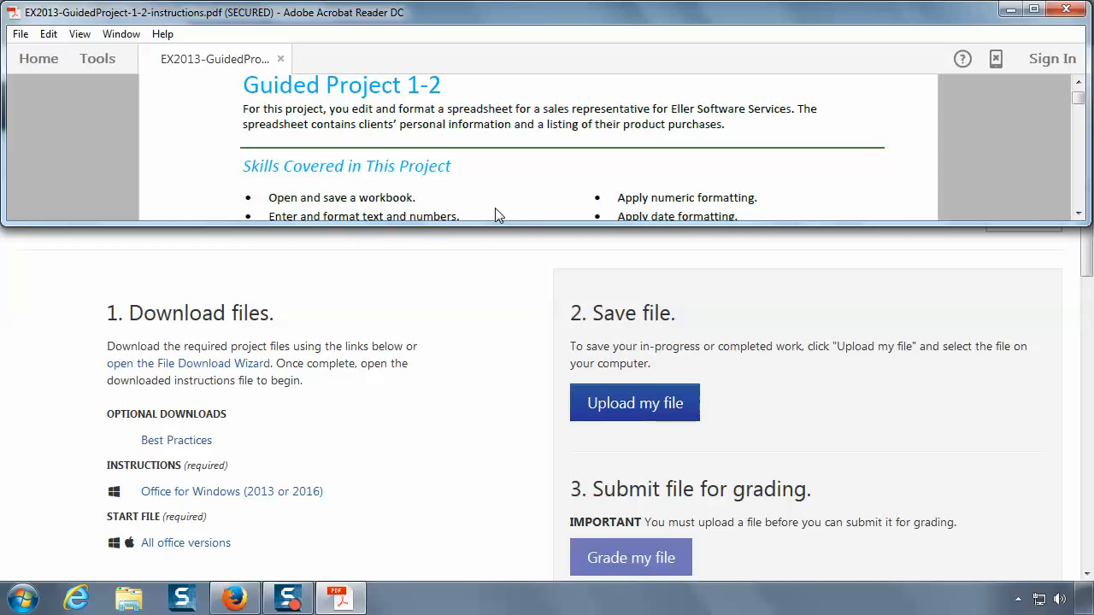
scroll(538, 190, down, 3)
scroll(539, 190, down, 5)
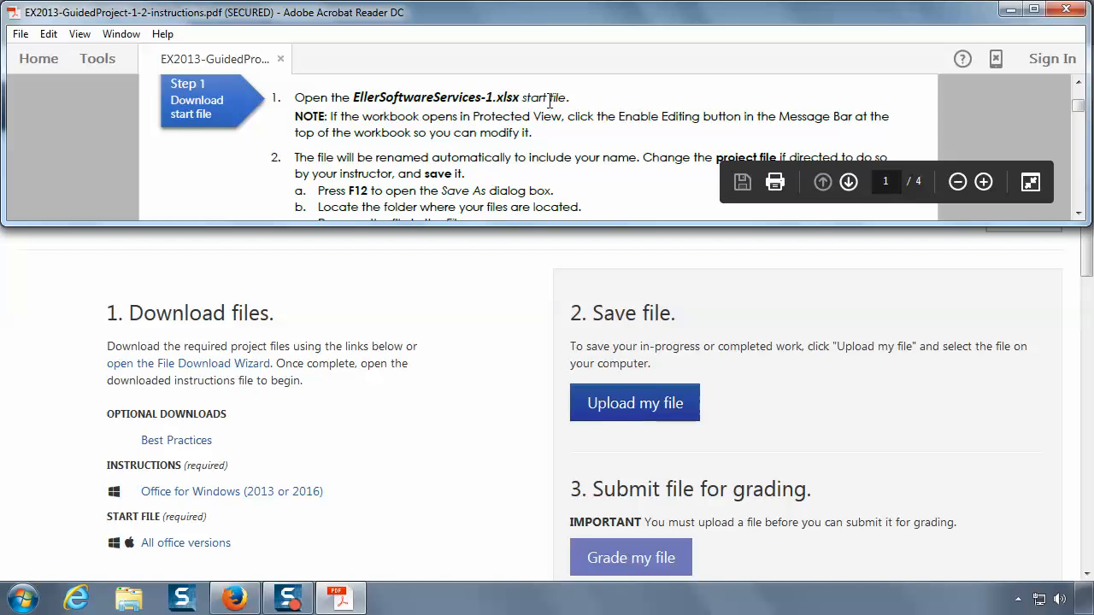
drag(523, 97, 566, 99)
Step: Download the start file for all Office versions from the SIMnet project page and open it in Microsoft Excel
click(185, 395)
click(199, 545)
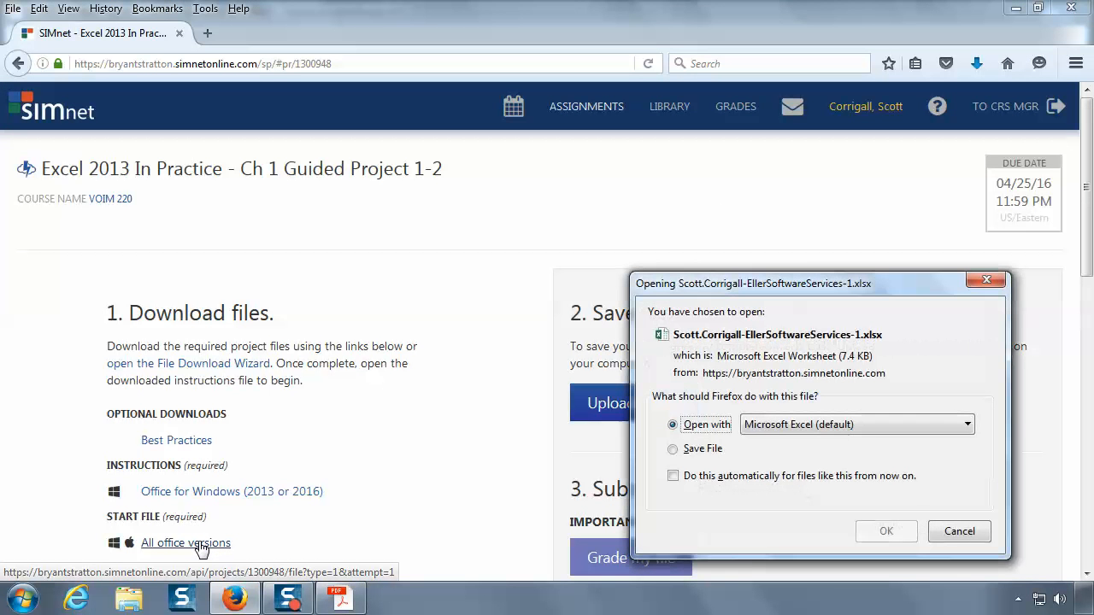
click(894, 531)
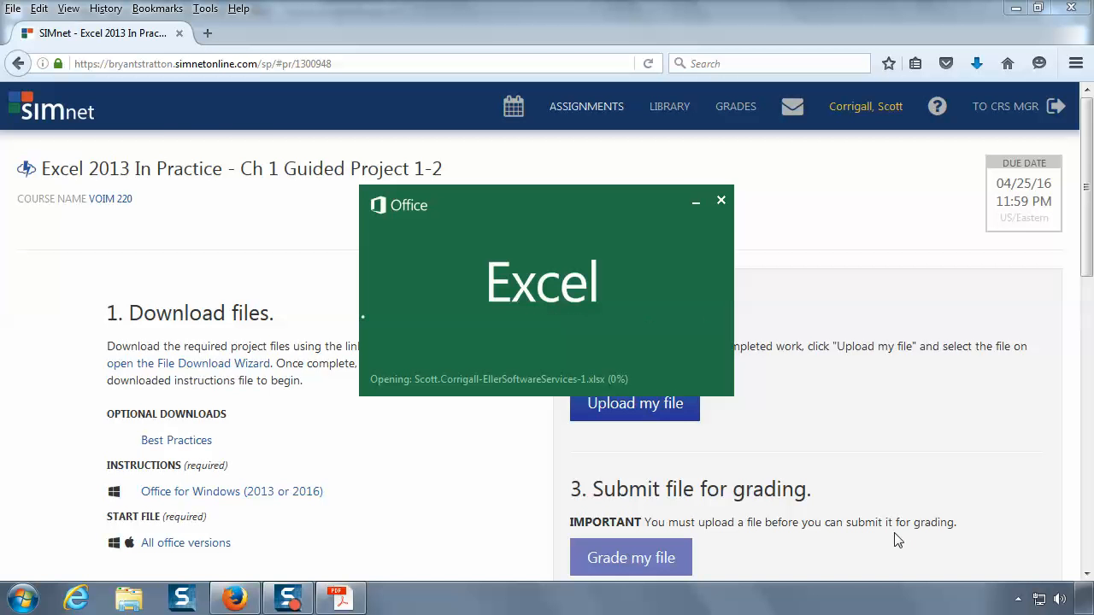
Step: Enable editing for the start workbook and place its window below the visible PDF instructions
click(340, 598)
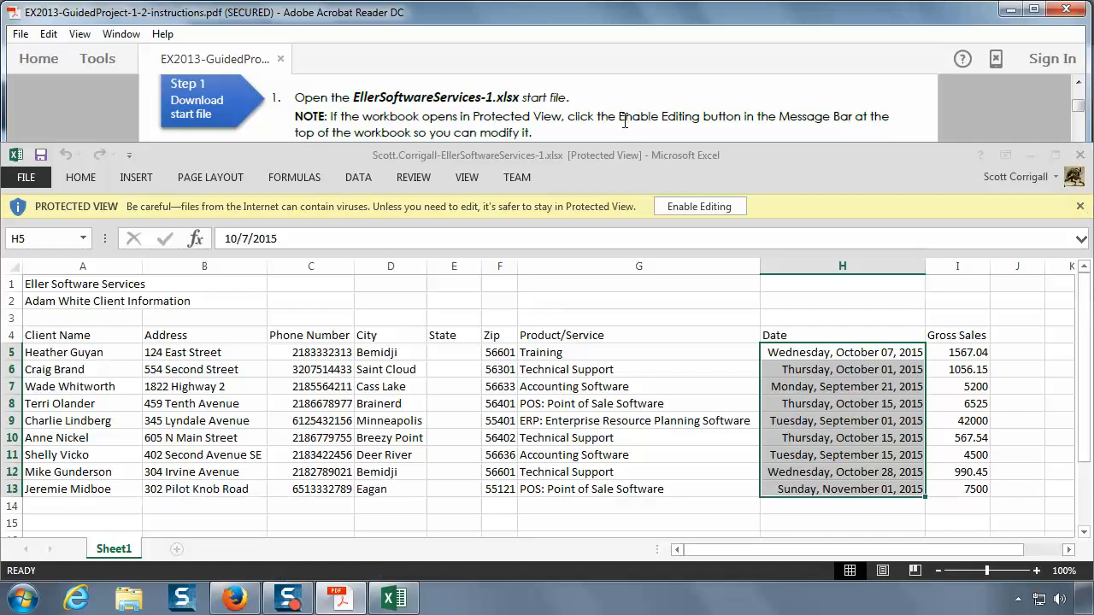
click(700, 213)
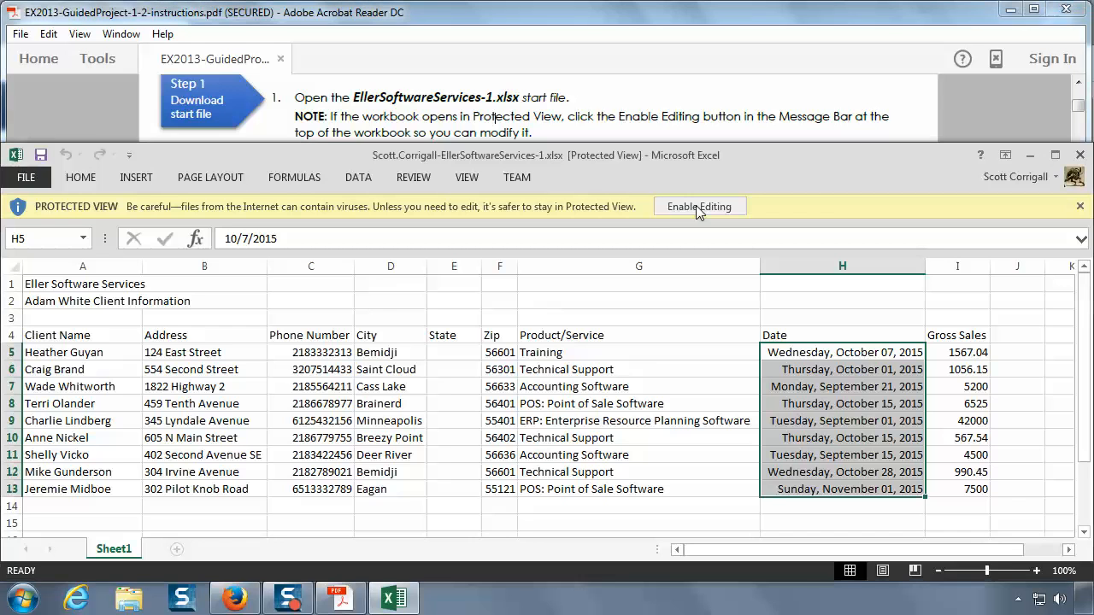
click(699, 208)
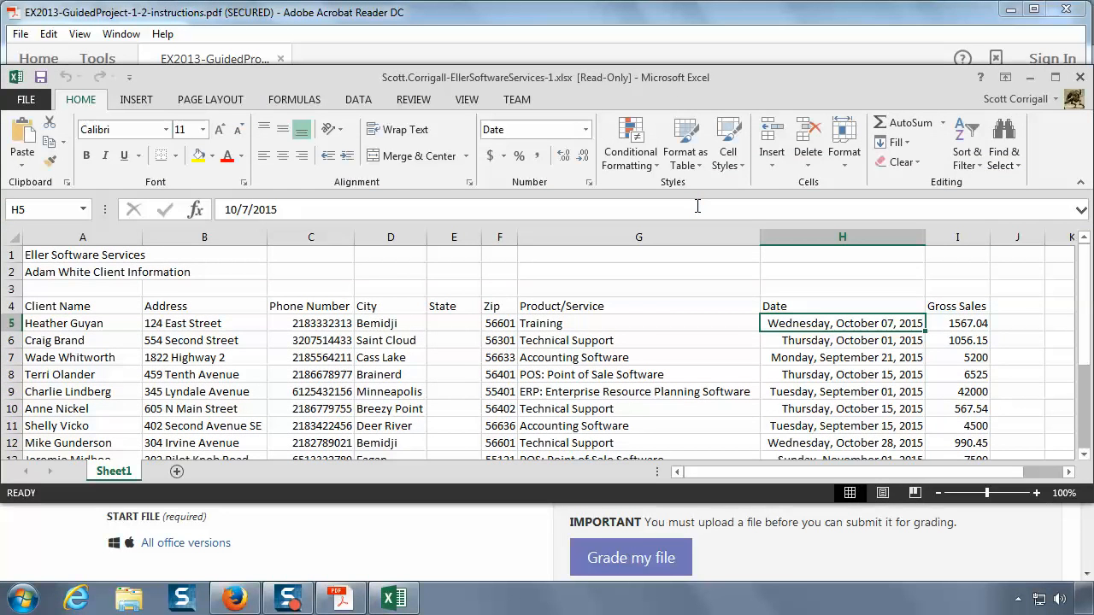
drag(671, 79, 671, 163)
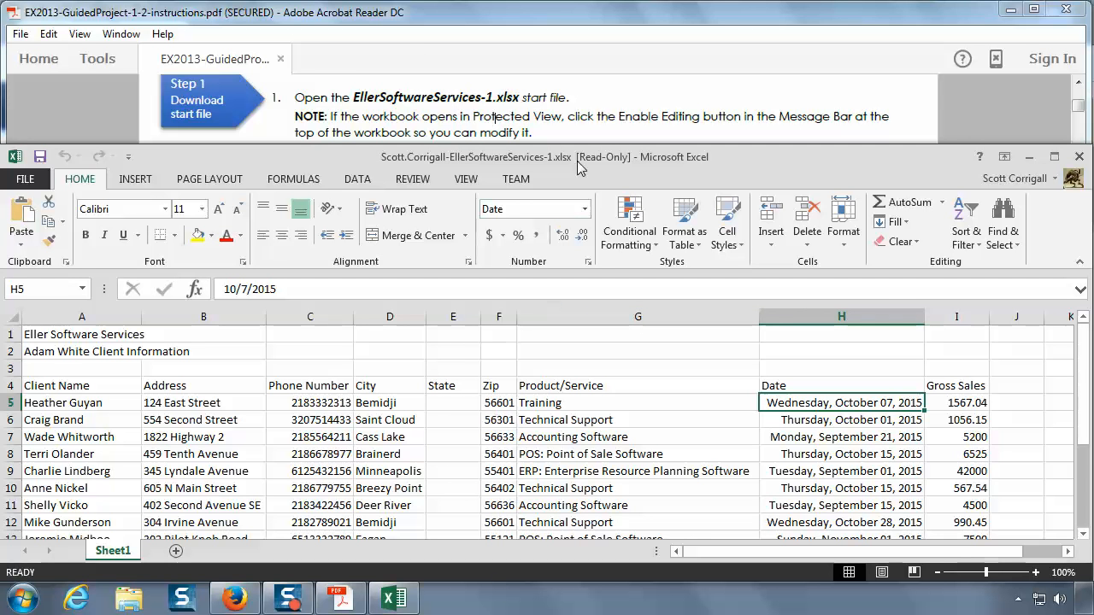
Step: Read instruction 2 in the PDF about renaming and saving the project file, then return to the workbook
click(566, 105)
scroll(568, 113, down, 1)
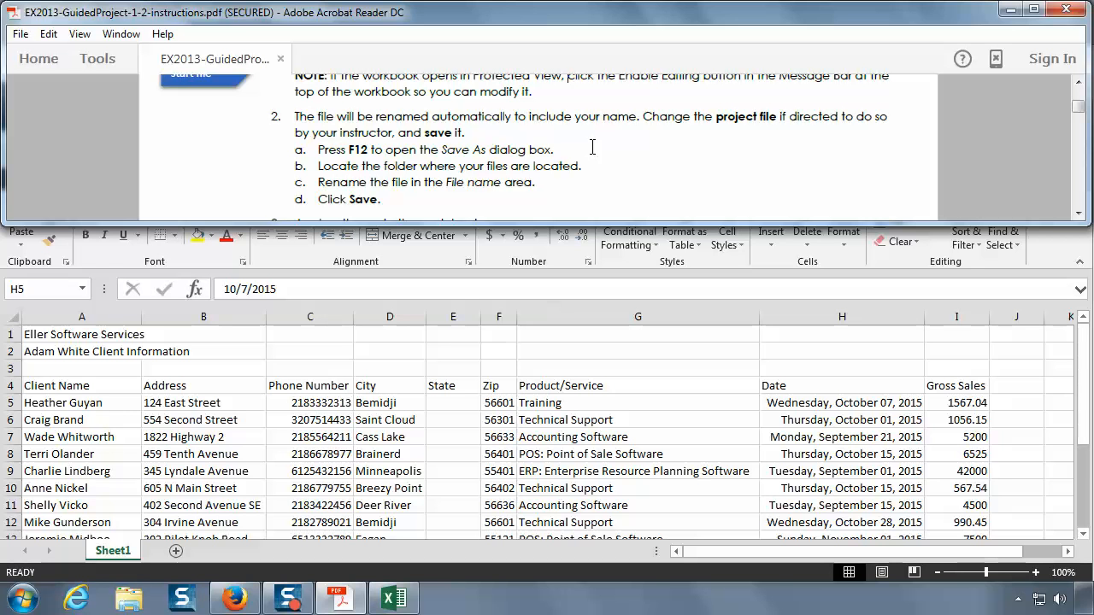
click(448, 294)
click(430, 126)
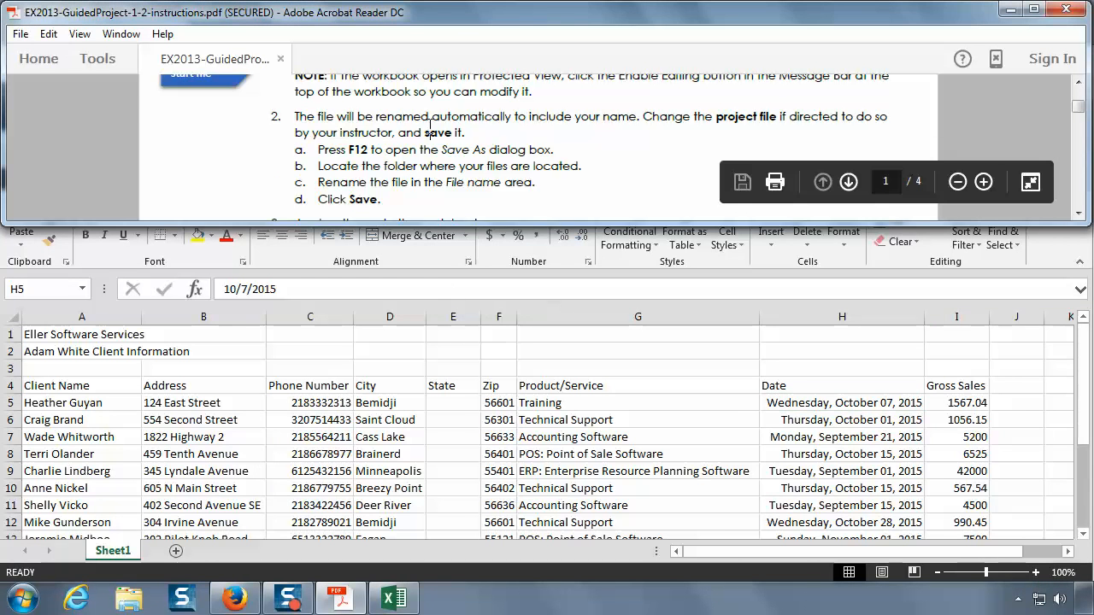
scroll(430, 126, down, 2)
scroll(430, 125, up, 1)
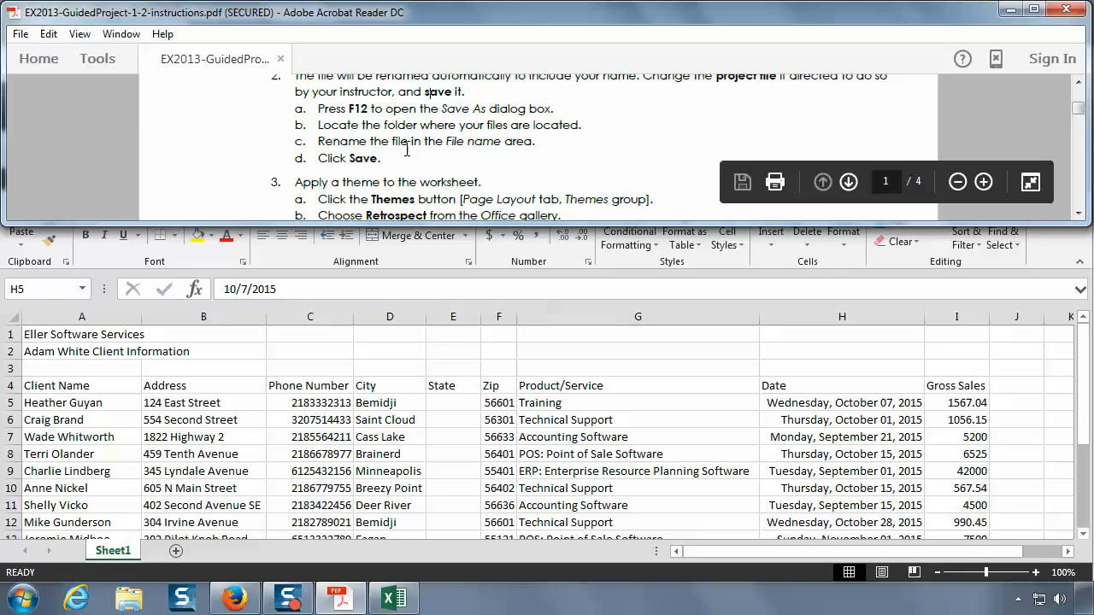
click(436, 284)
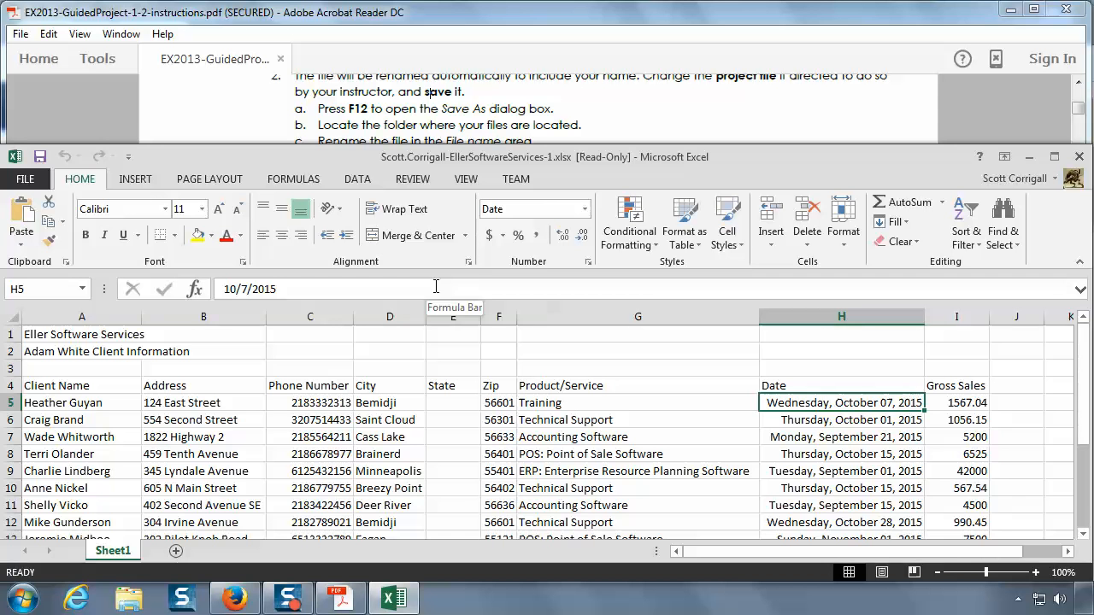
Step: Start saving the workbook under a new name and remove the "Copy of" prefix from the file name
key(F12)
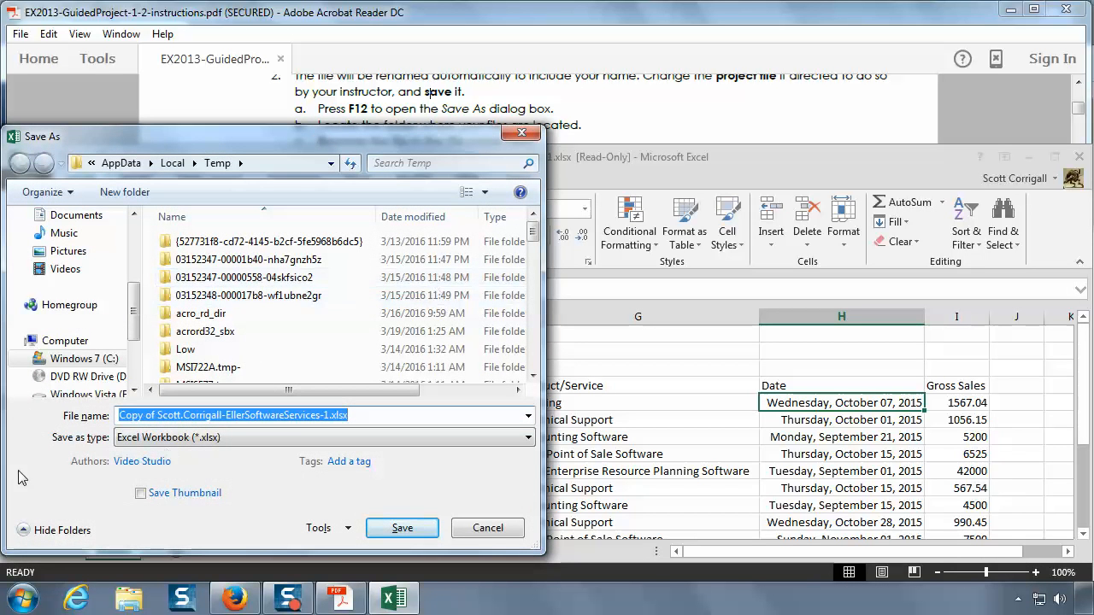
click(160, 414)
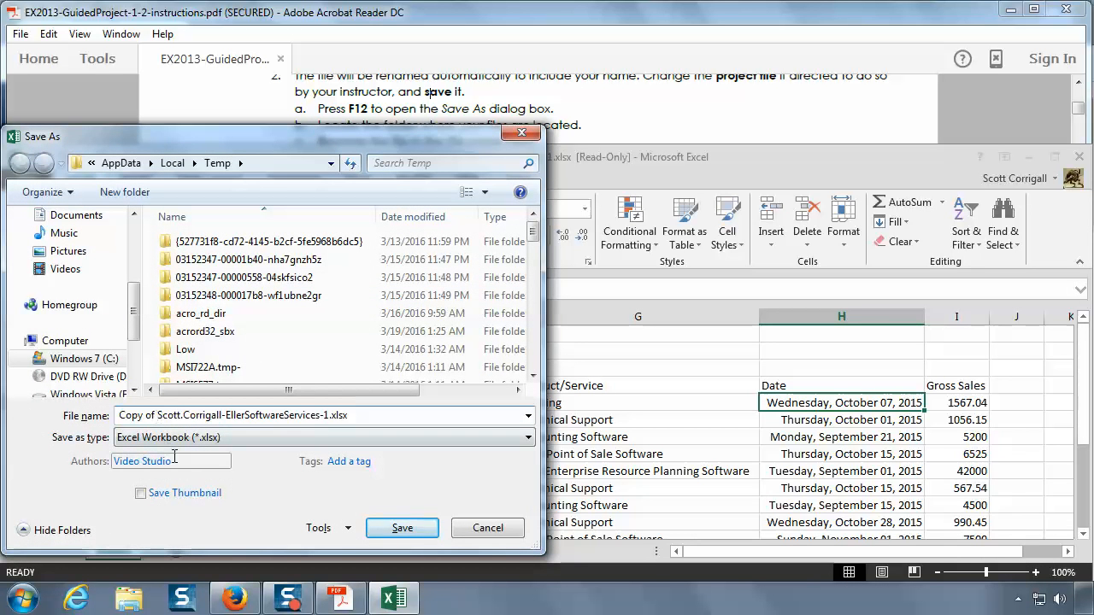
key(BackSpace)
key(BackSpace)
key(BackSpace)
key(BackSpace)
key(BackSpace)
key(BackSpace)
key(BackSpace)
key(BackSpace)
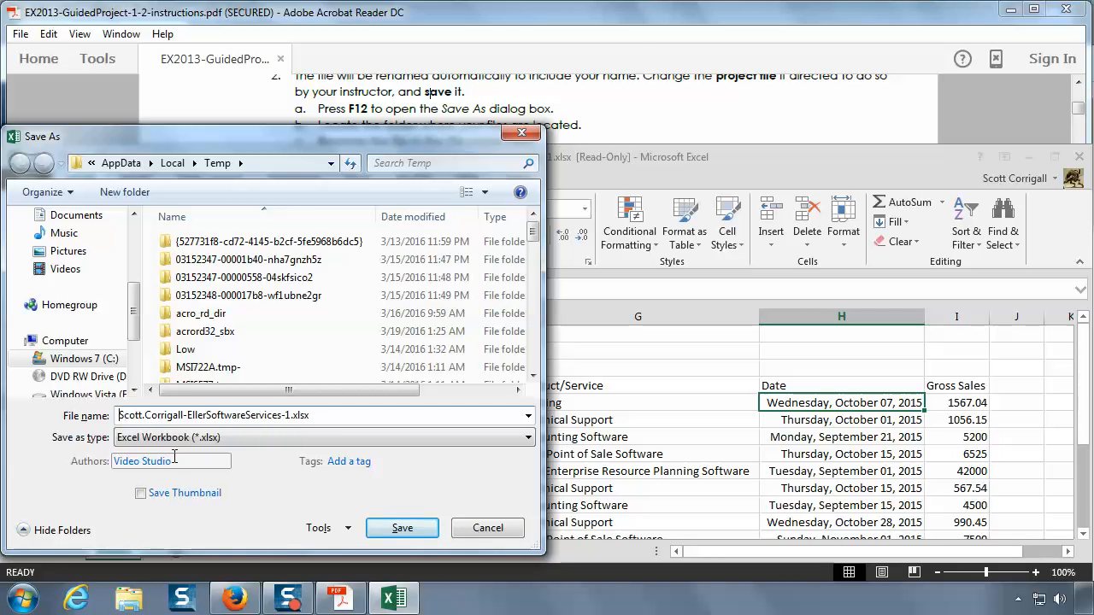
Step: Check the remaining save instructions and save the workbook in the Documents library as an Excel Workbook
click(85, 215)
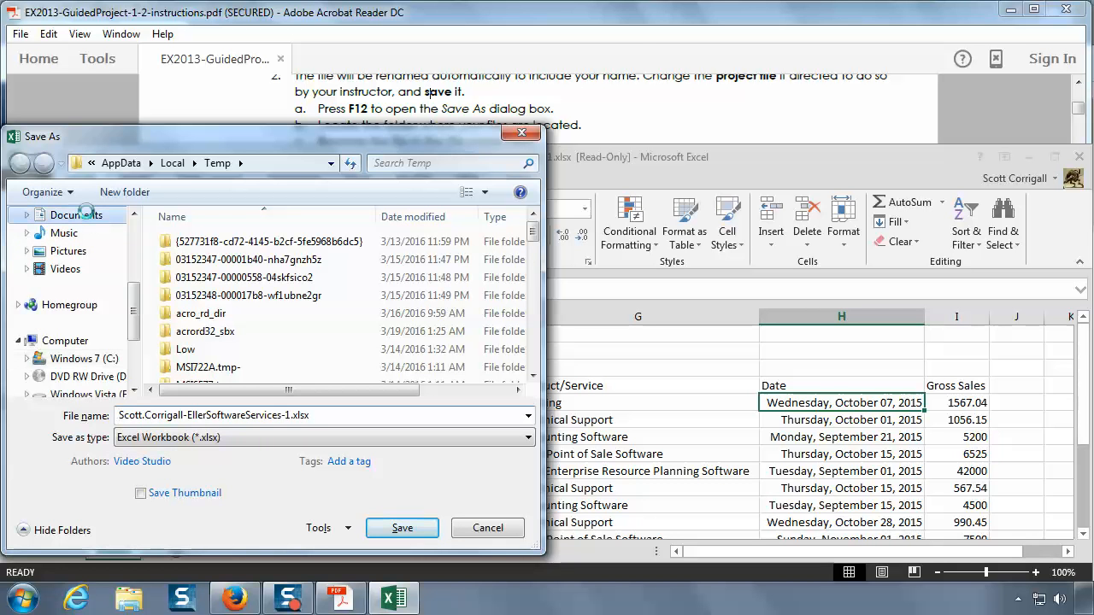
click(659, 115)
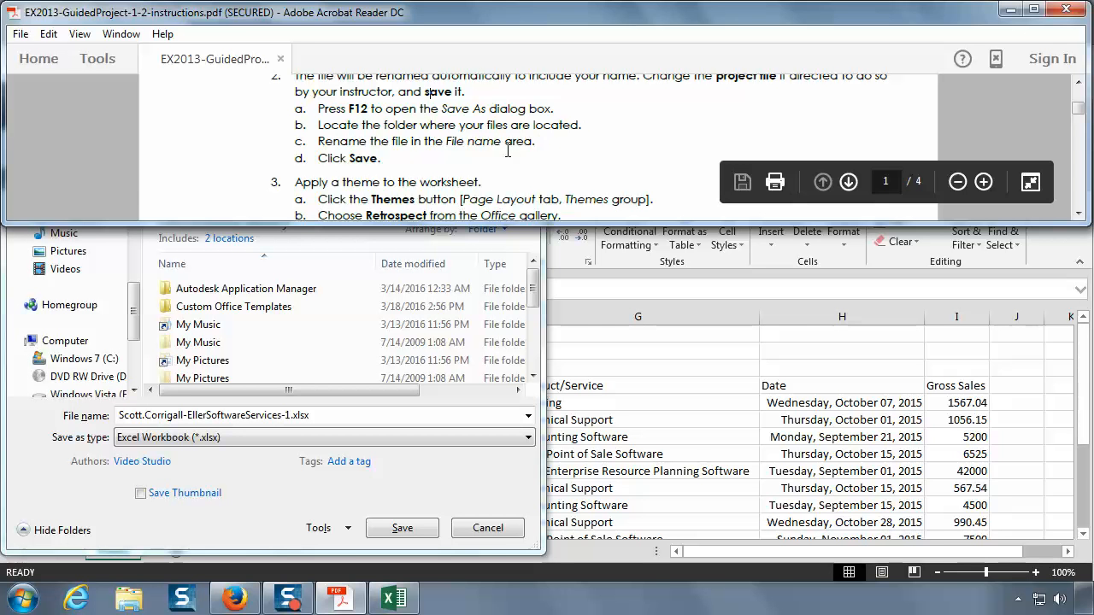
click(354, 415)
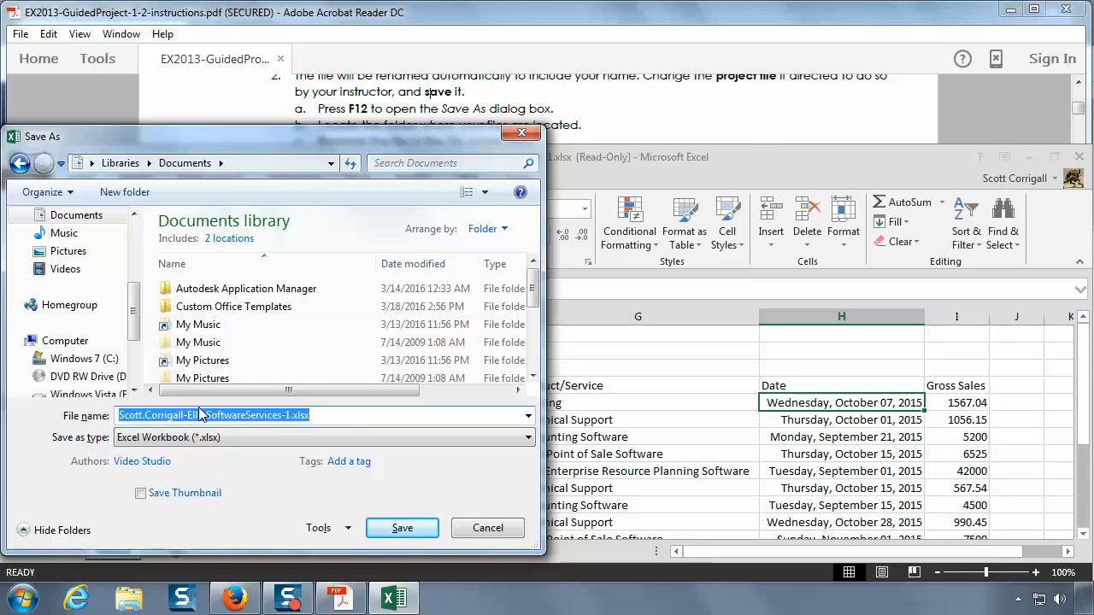
click(742, 133)
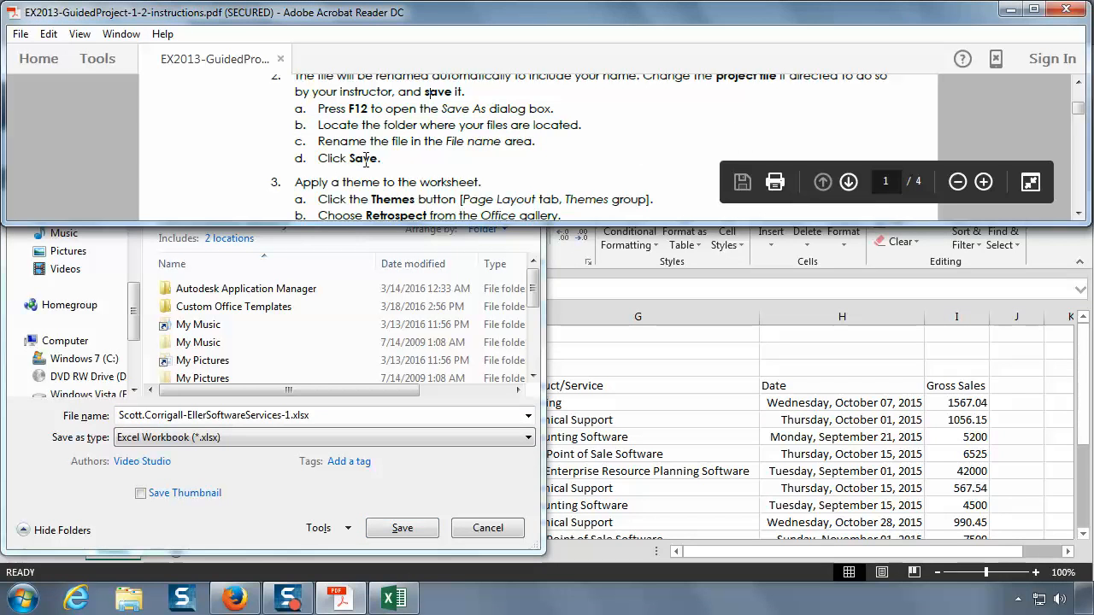
click(388, 508)
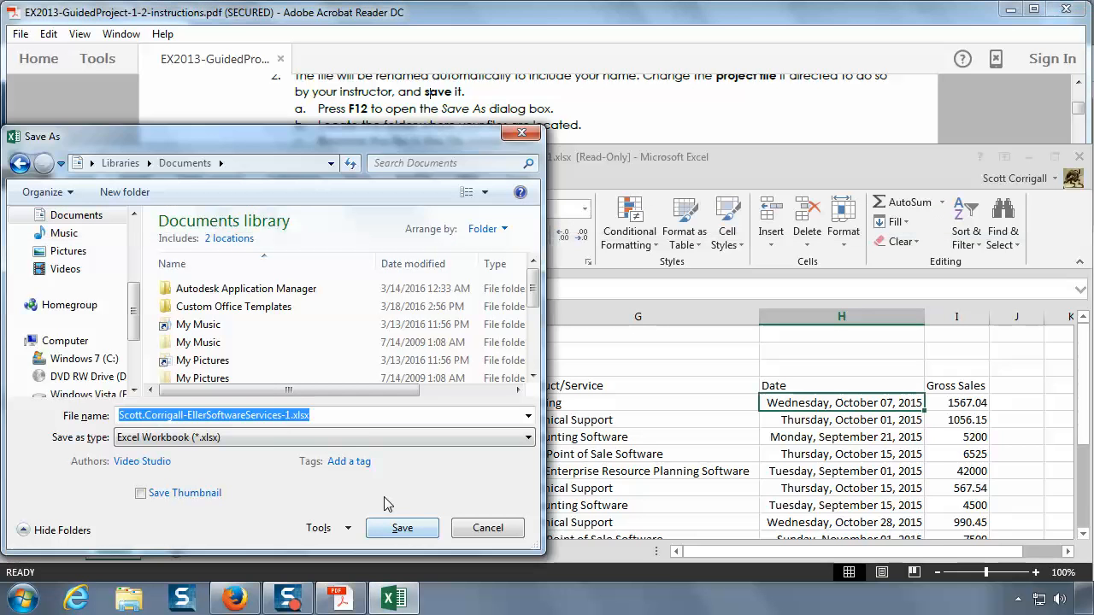
click(402, 530)
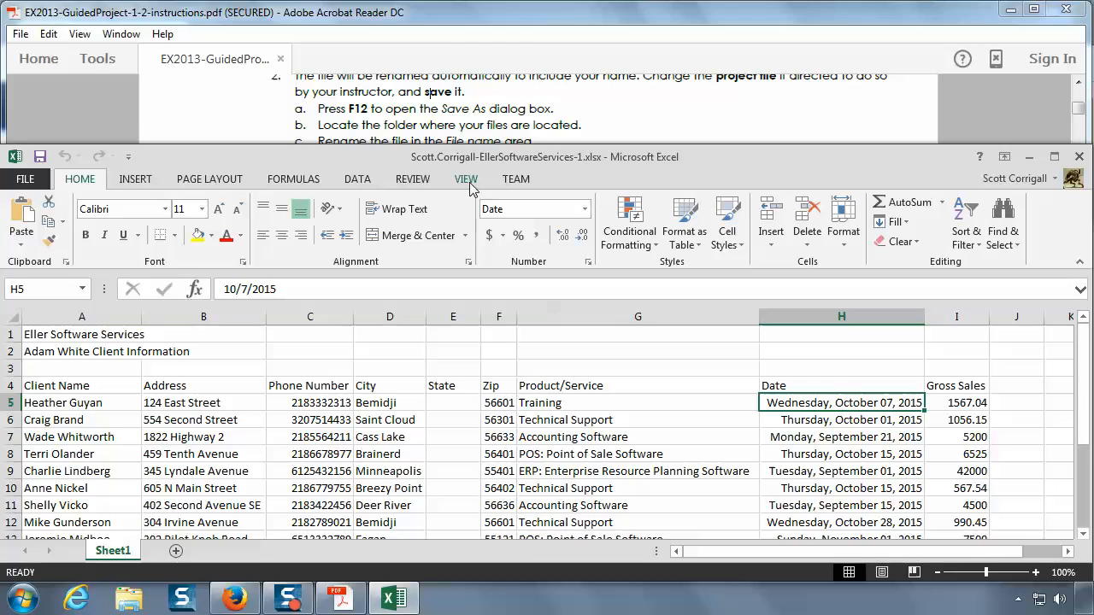
Step: Check instruction 3 in the PDF and apply the Retrospect theme to the worksheet
click(519, 108)
scroll(519, 109, down, 1)
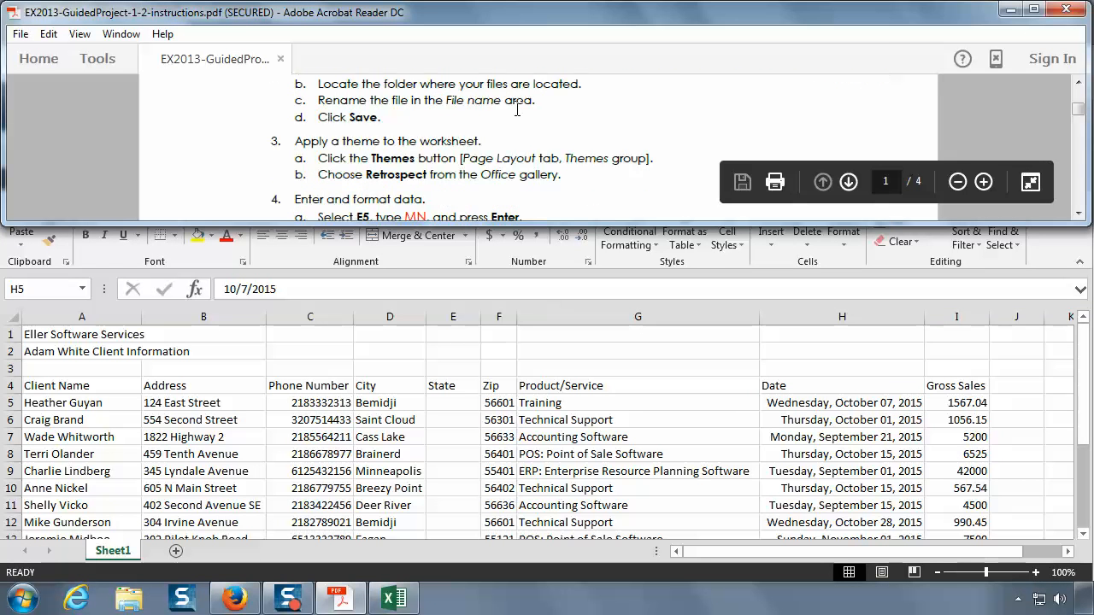
click(1079, 217)
click(1080, 217)
click(1079, 217)
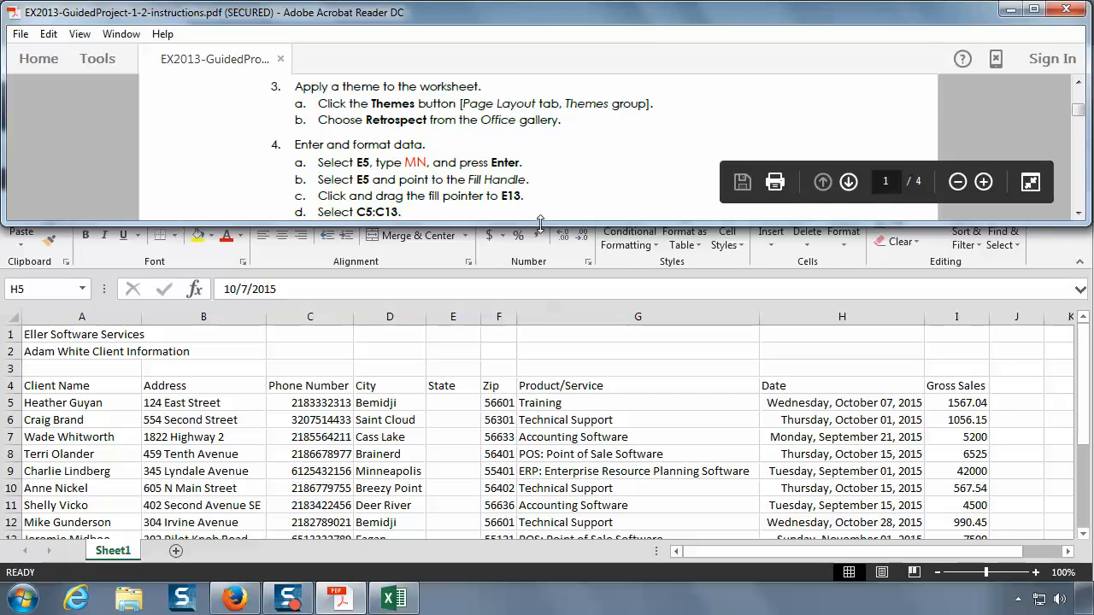
click(459, 292)
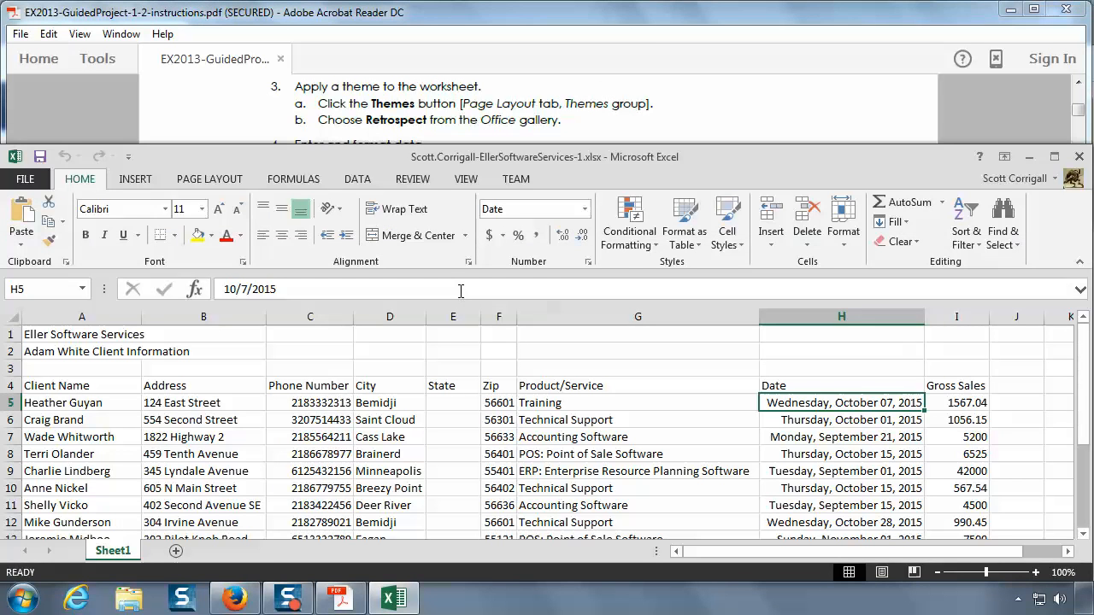
click(206, 179)
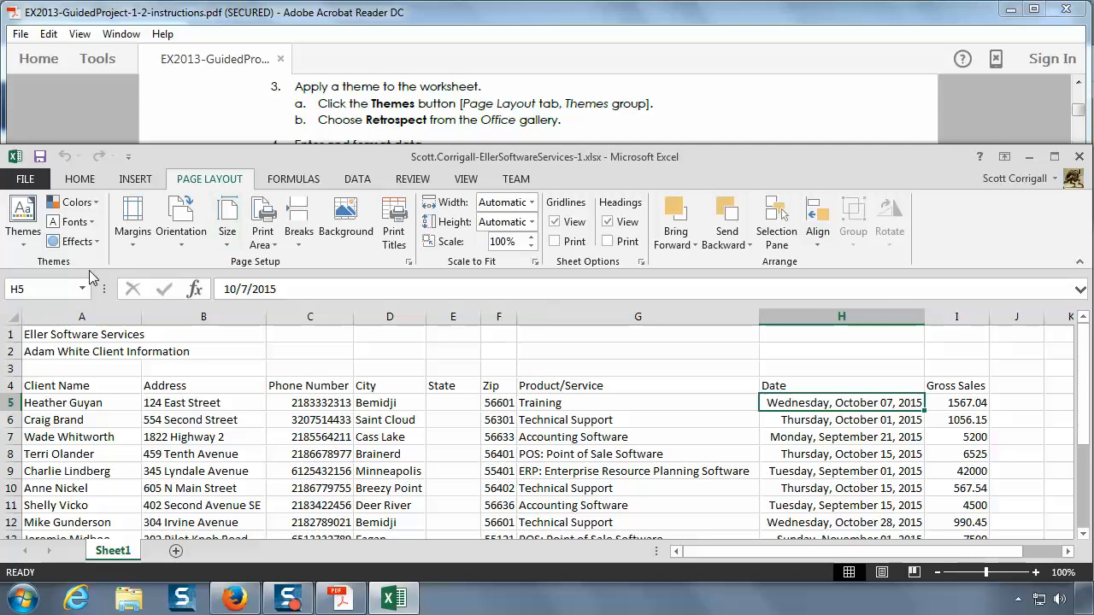
click(26, 242)
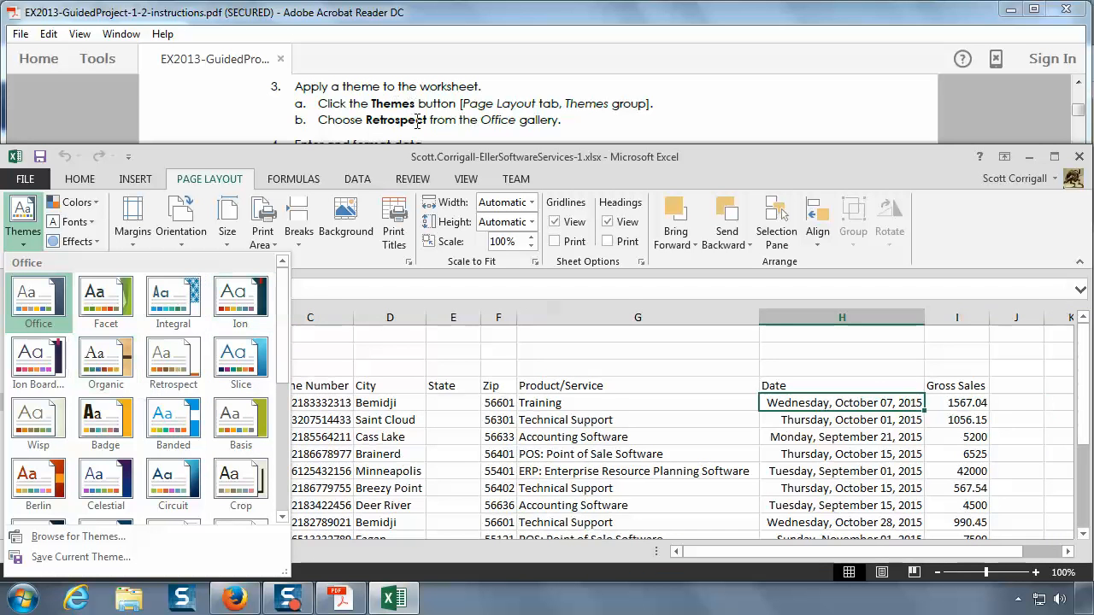
click(171, 359)
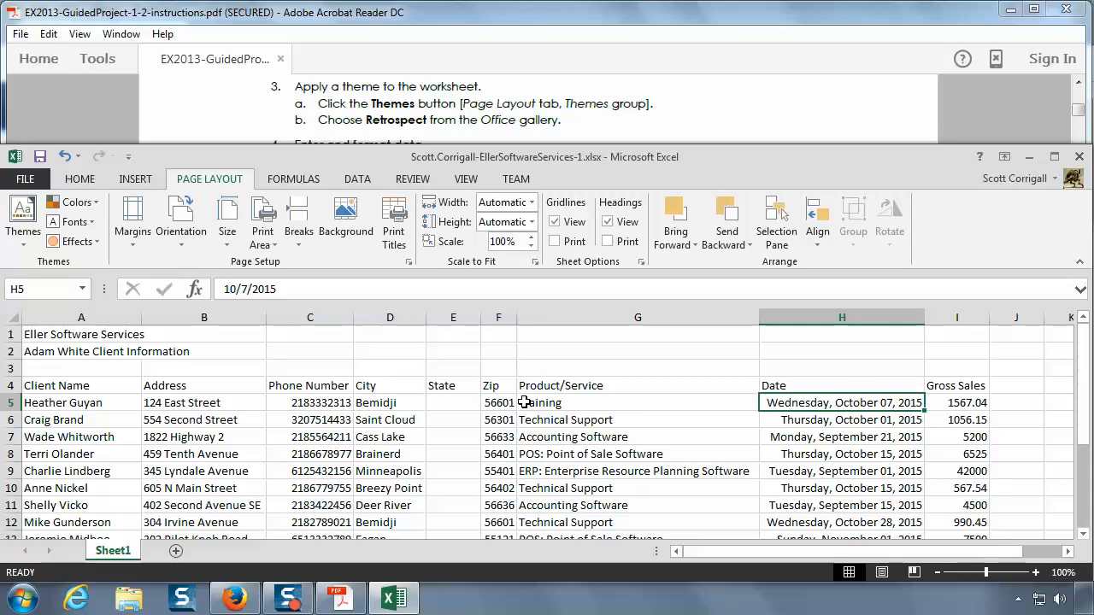
Step: Read instruction 4 in the PDF and enter MN in cell E5 under the State heading
click(750, 127)
scroll(752, 126, down, 1)
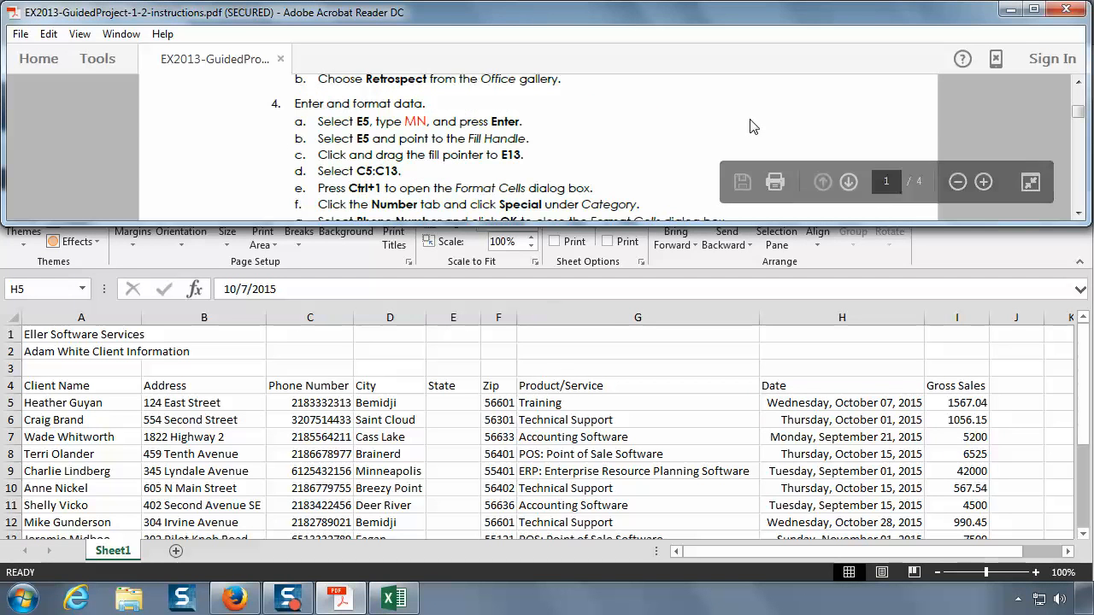
click(1079, 213)
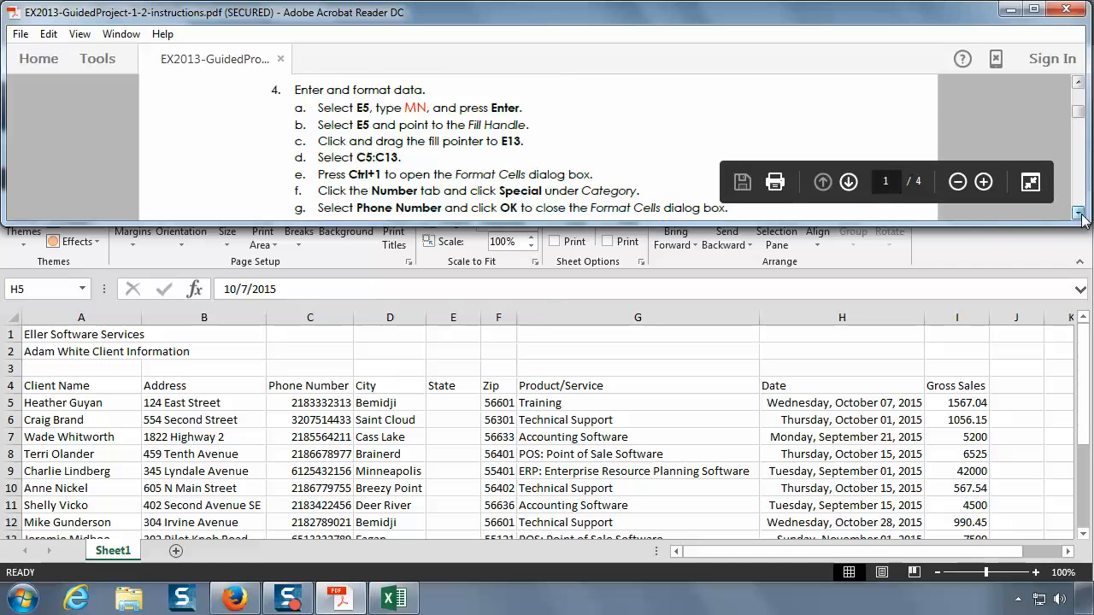
click(1079, 214)
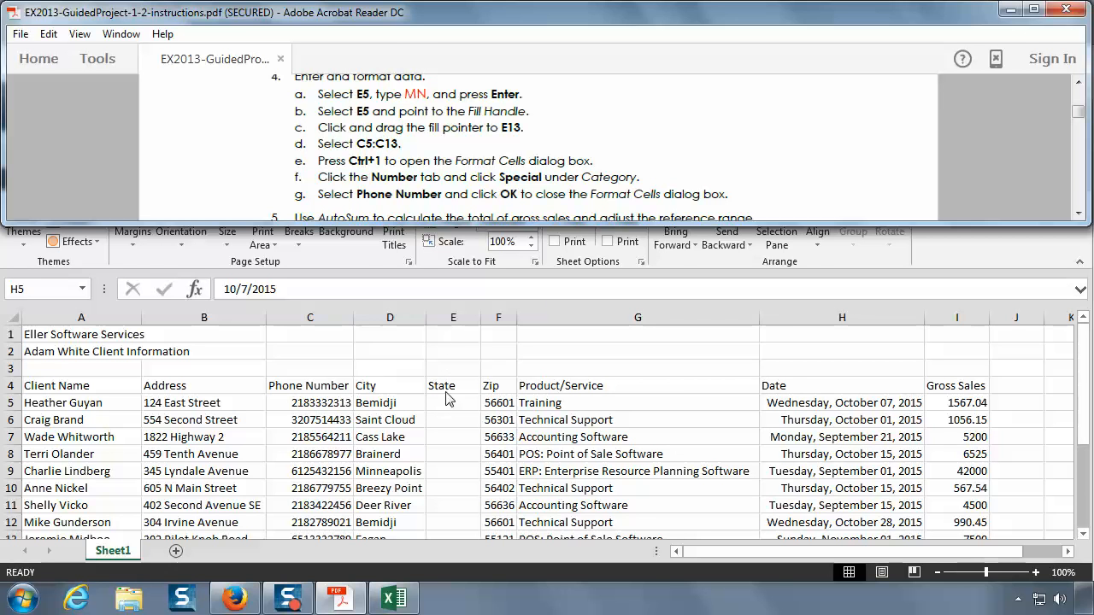
click(457, 323)
click(458, 317)
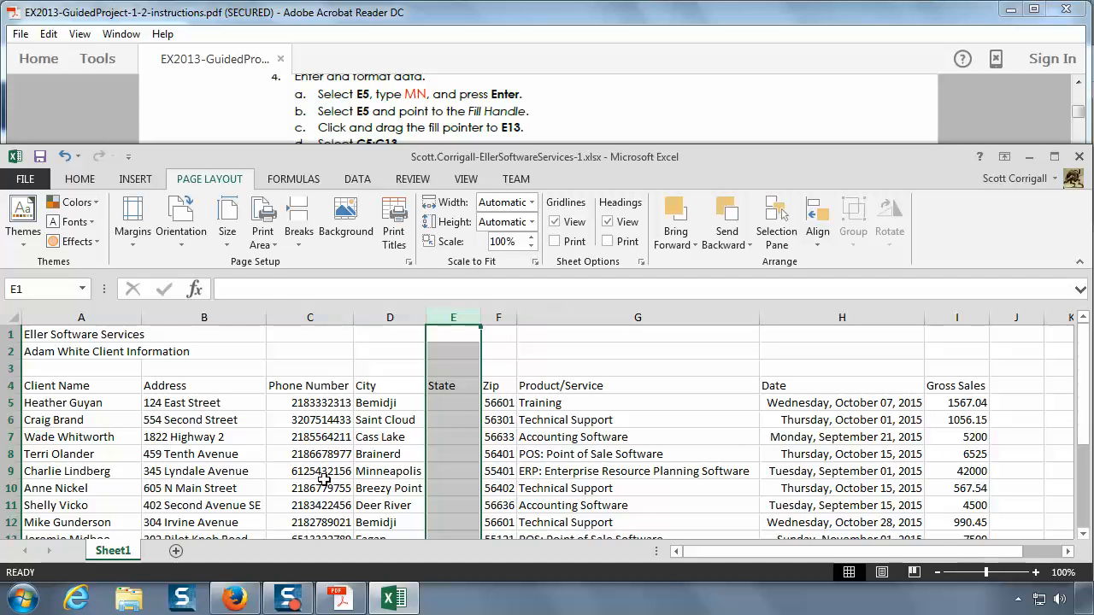
click(9, 402)
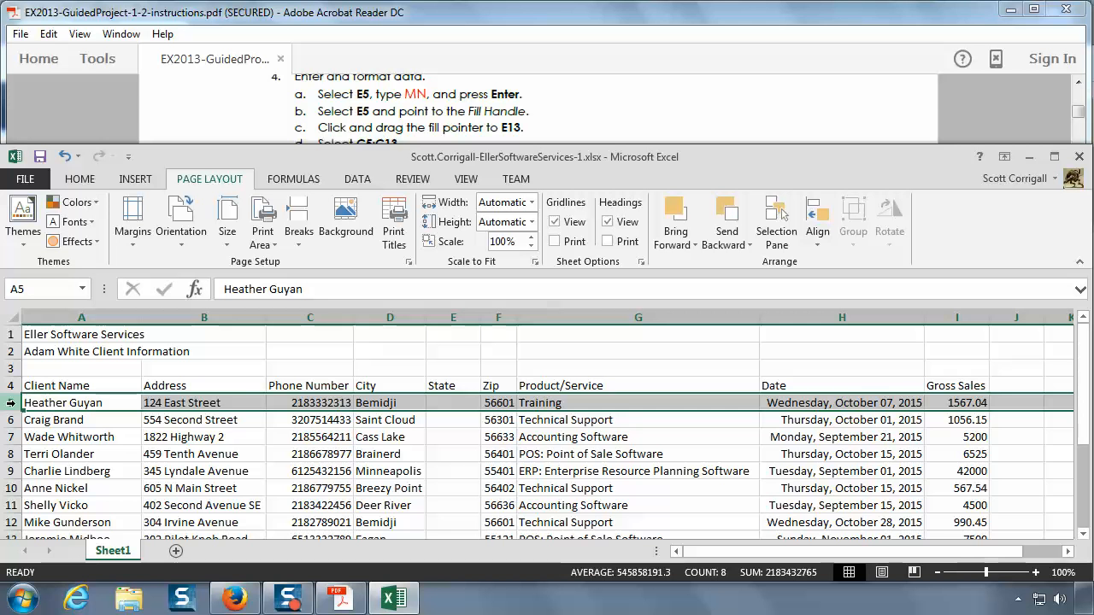
click(452, 316)
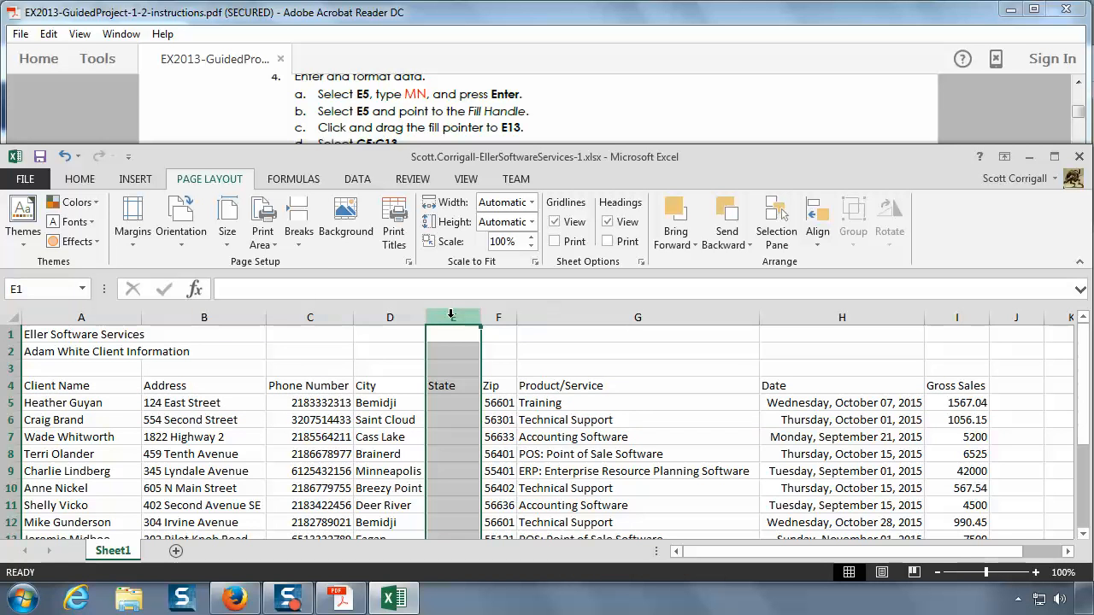
click(8, 402)
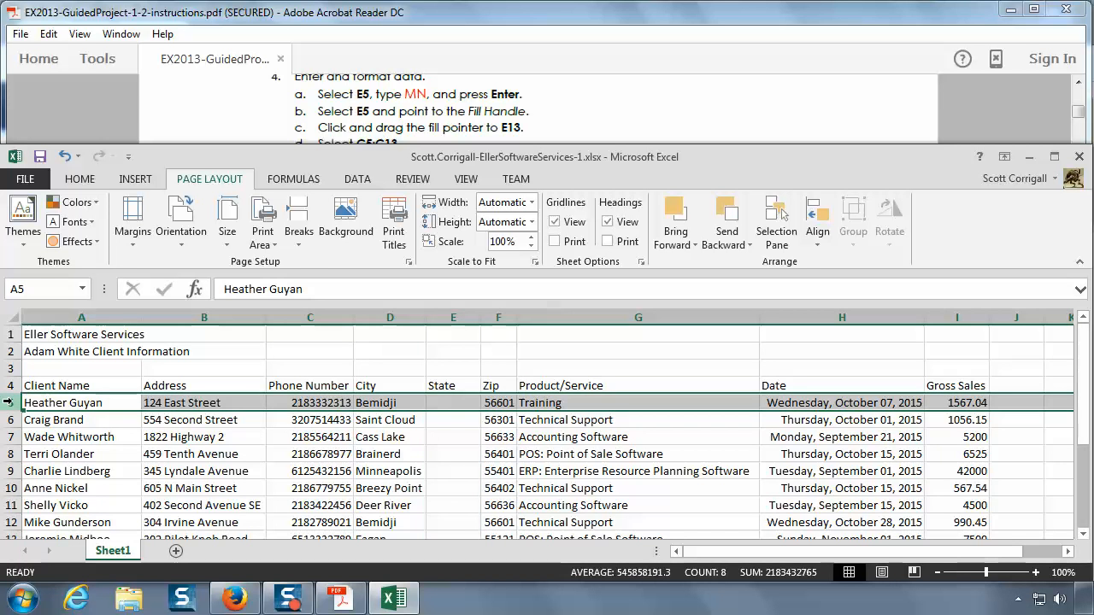
click(452, 404)
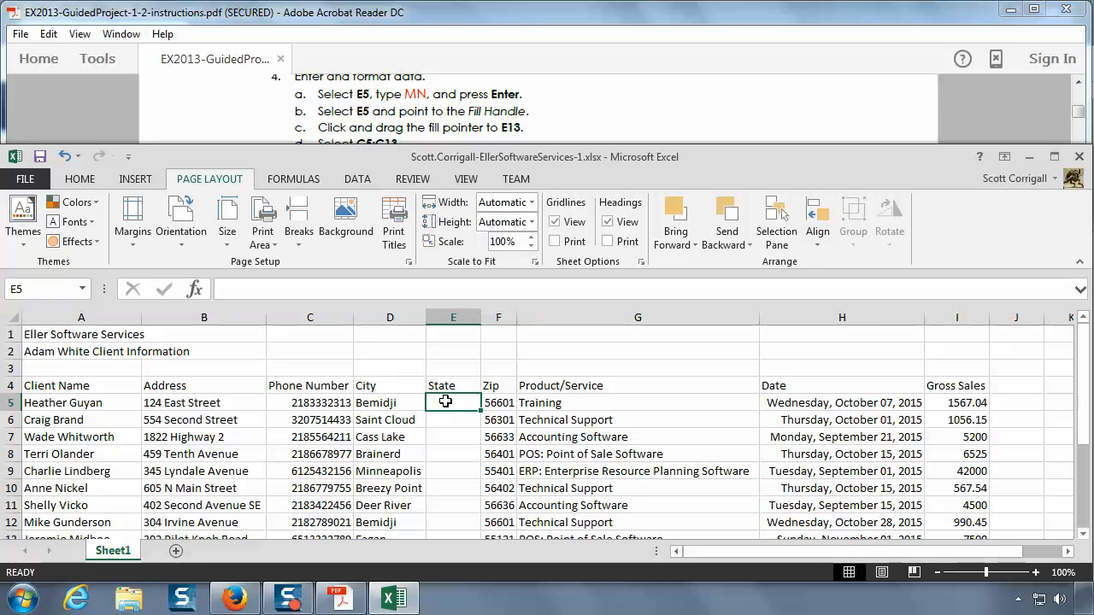
text(MN)
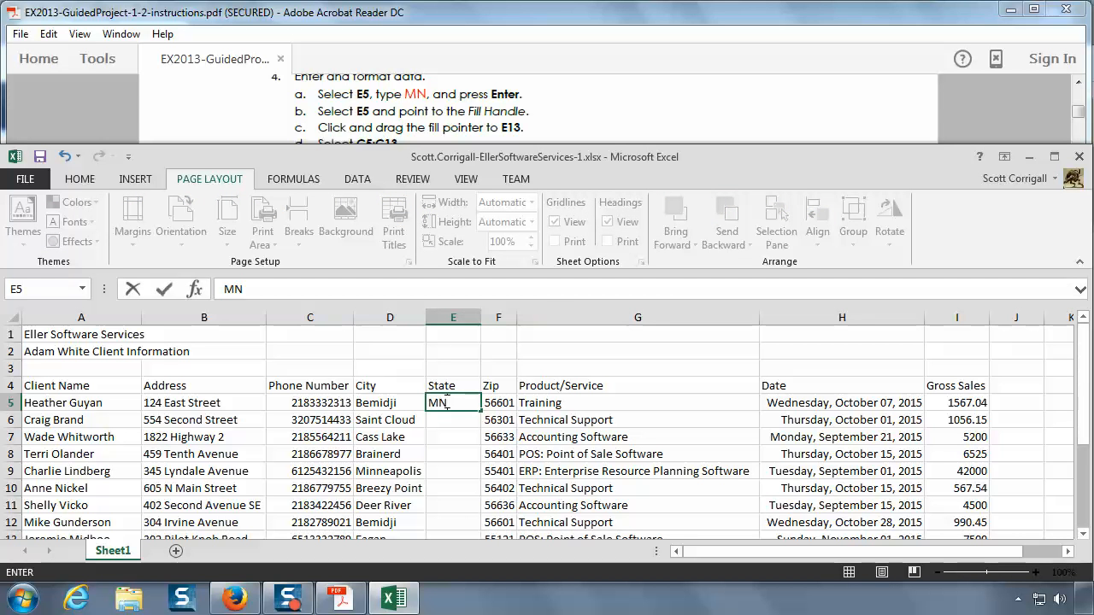
key(Return)
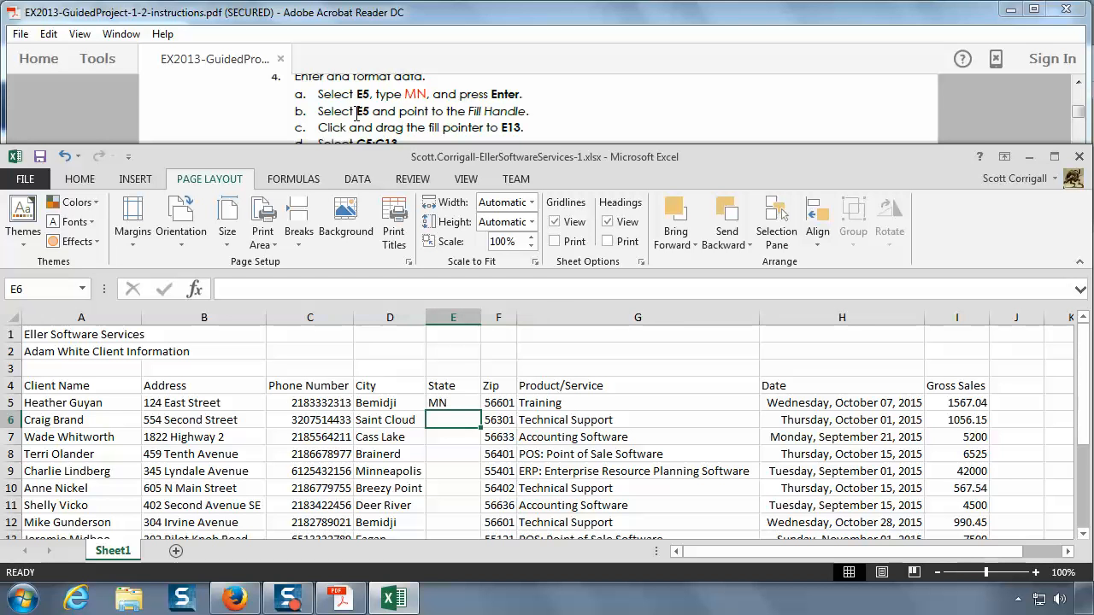
Step: Fill MN from cell E5 down through E13 with the fill handle
click(466, 404)
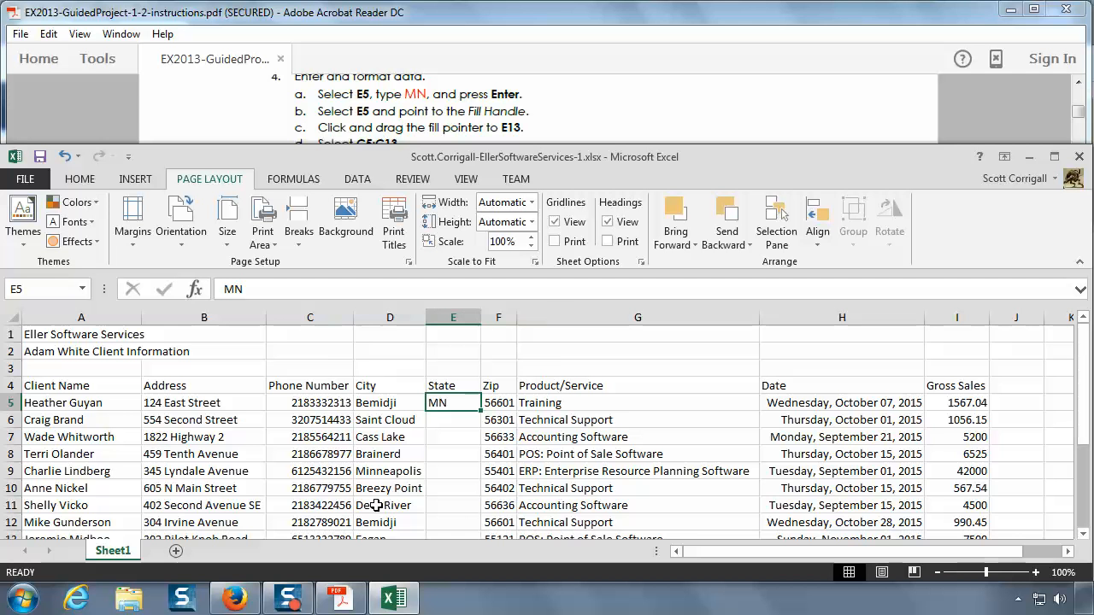
click(1083, 534)
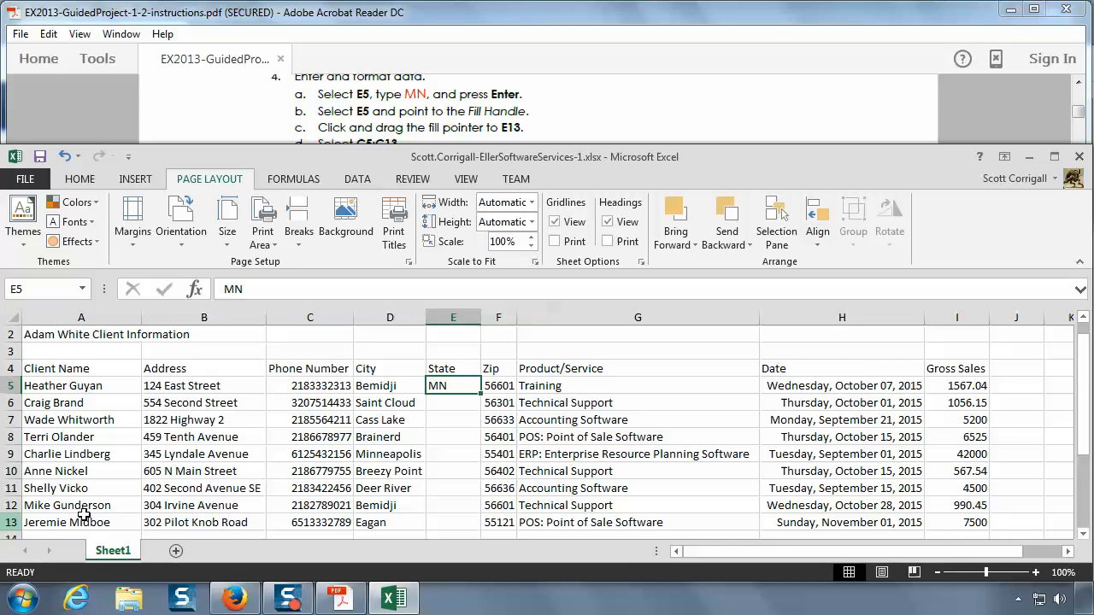
click(444, 405)
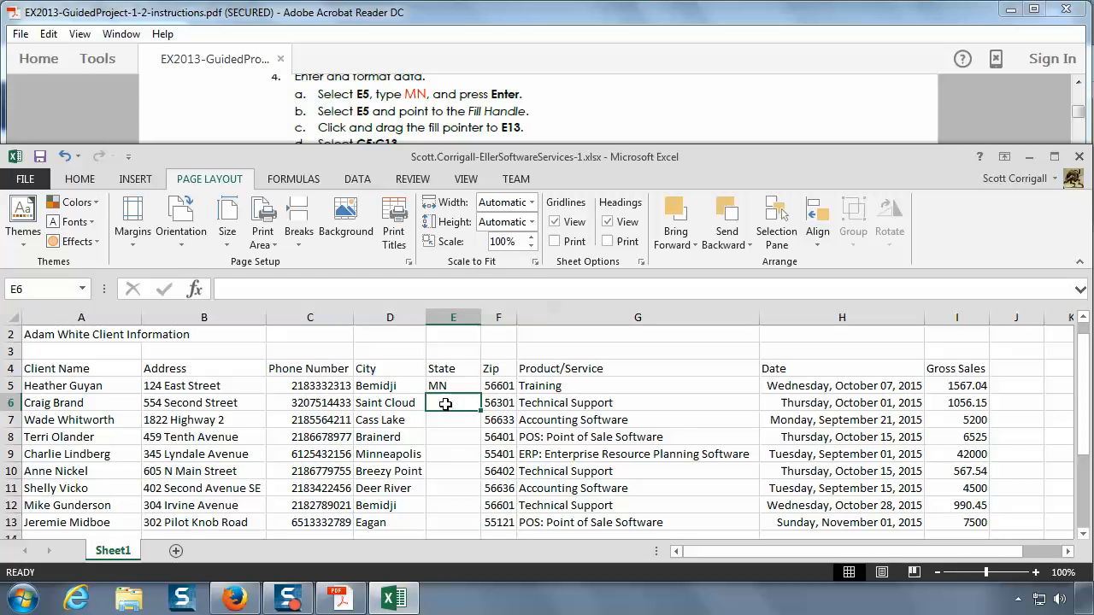
click(446, 422)
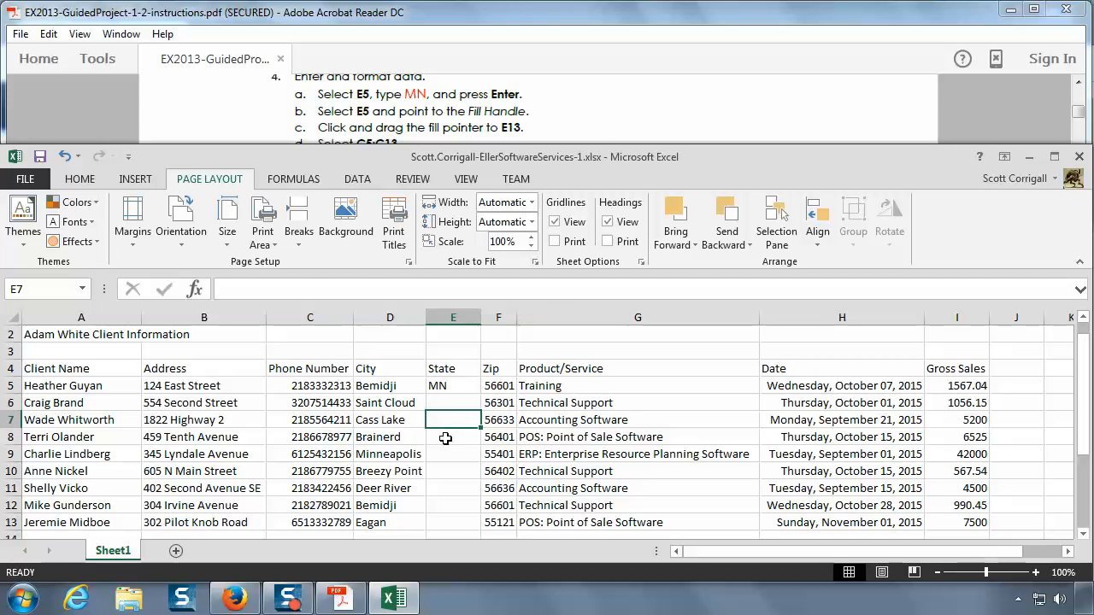
click(446, 441)
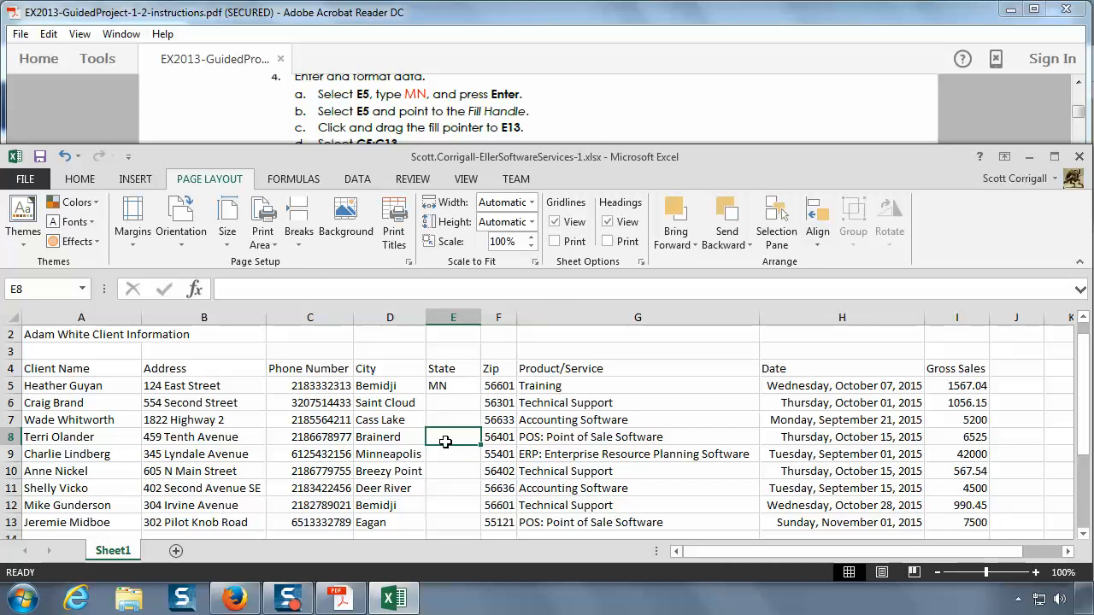
click(452, 389)
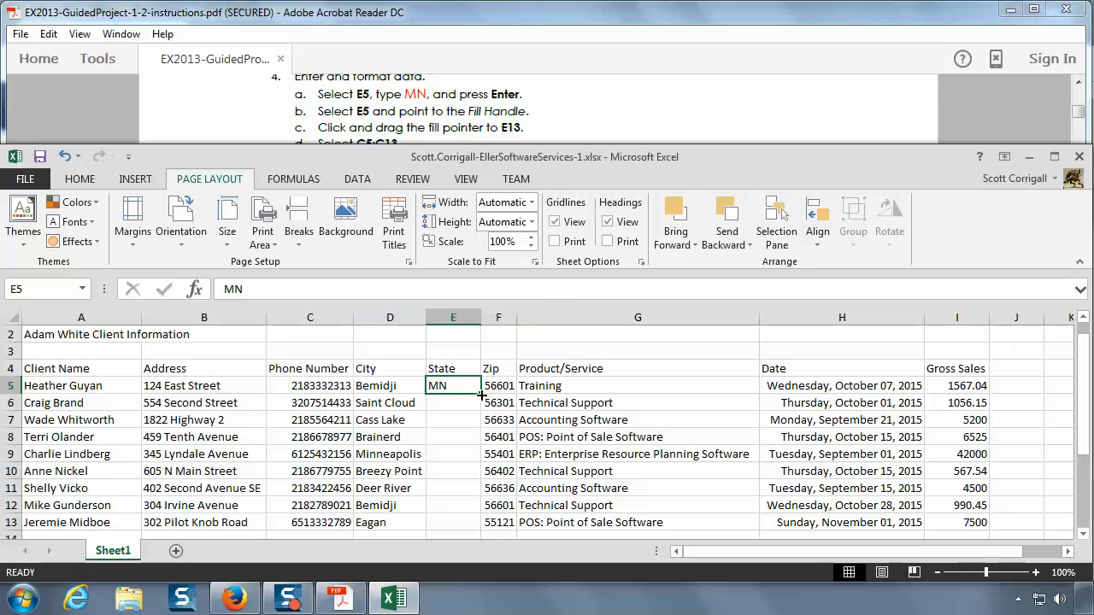
drag(481, 394, 480, 530)
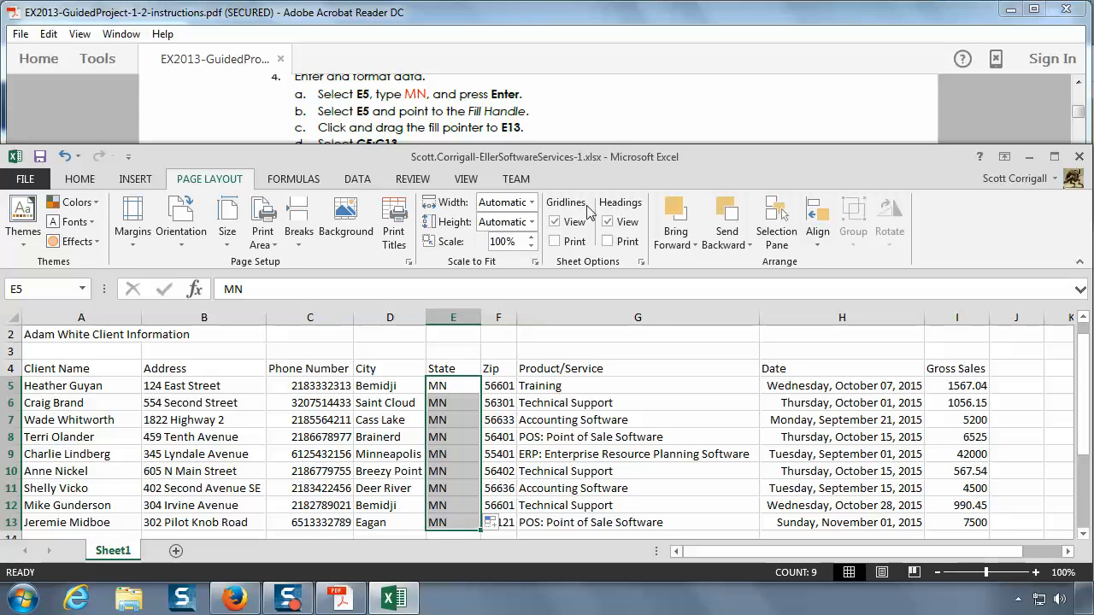
Step: Read the phone number formatting instructions in the PDF and select the range C5:C13 in the workbook
click(594, 117)
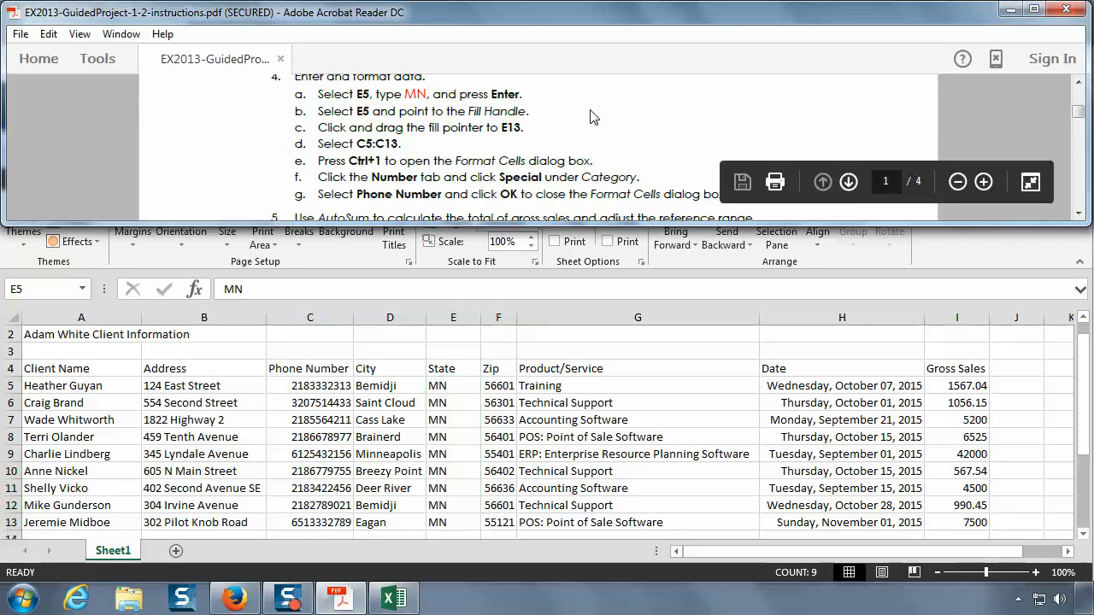
scroll(489, 185, down, 1)
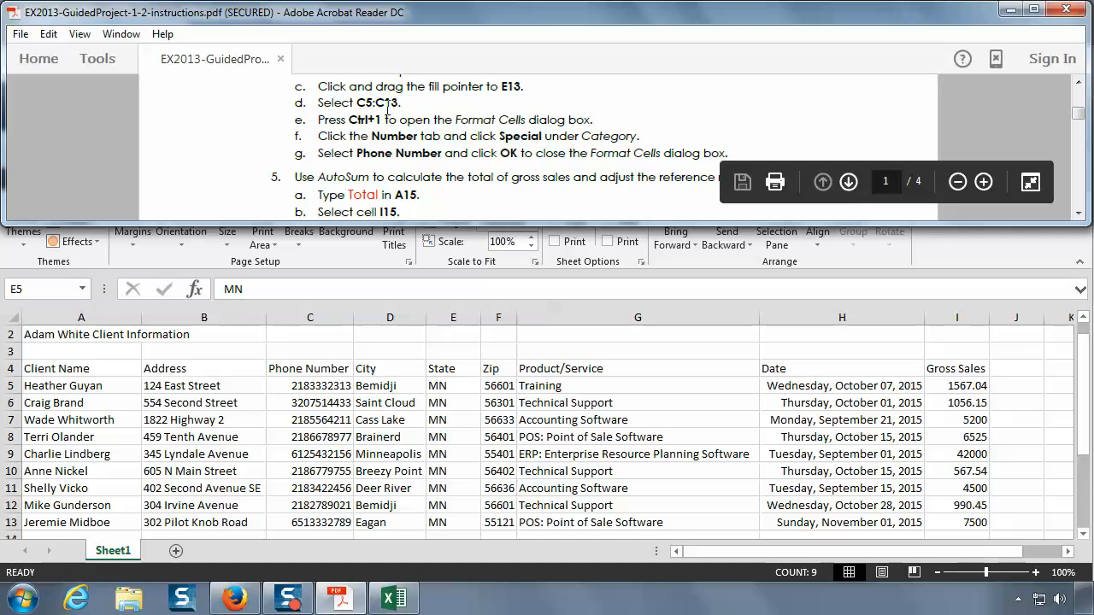
click(310, 322)
click(309, 318)
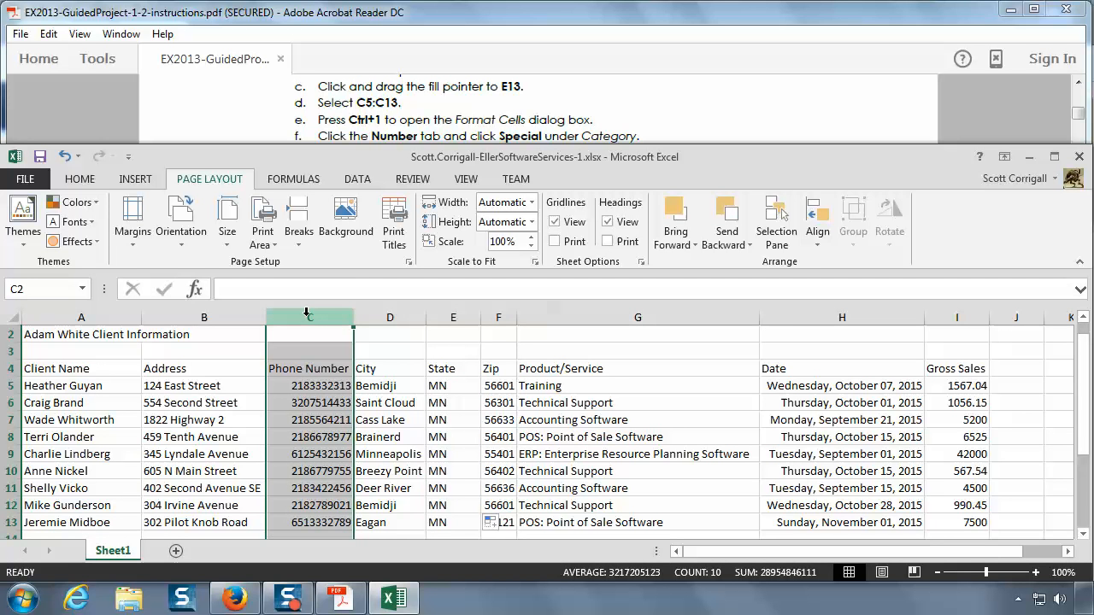
click(11, 385)
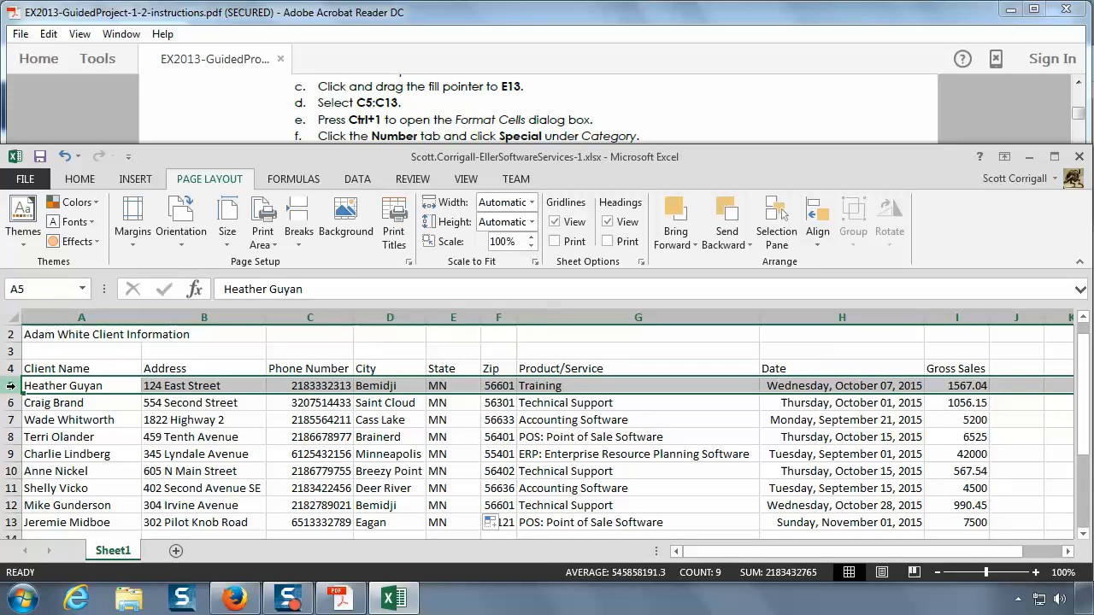
click(334, 386)
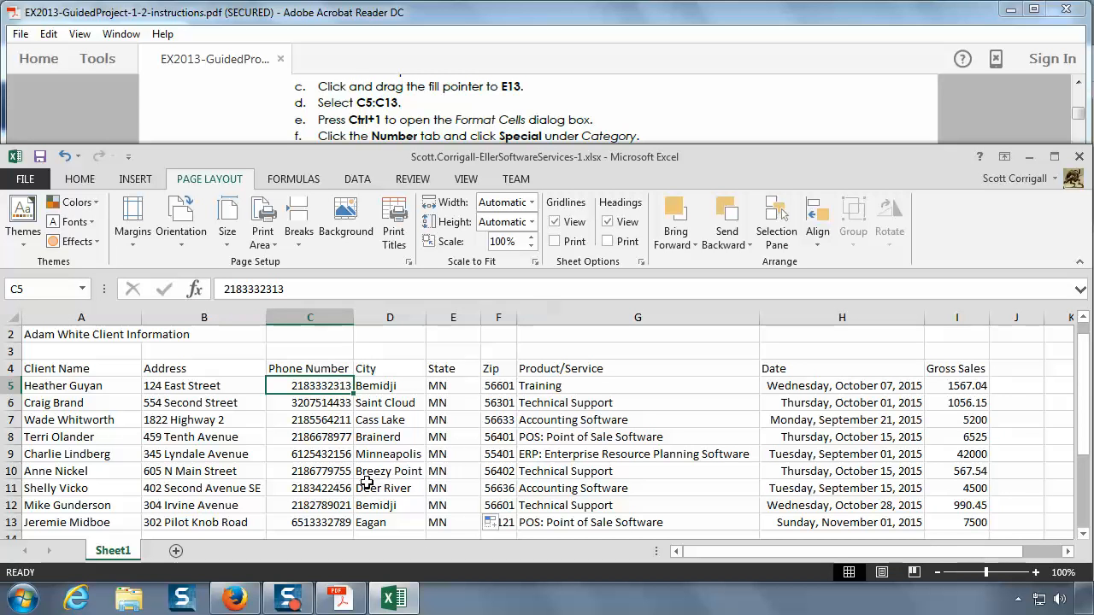
drag(314, 384, 317, 527)
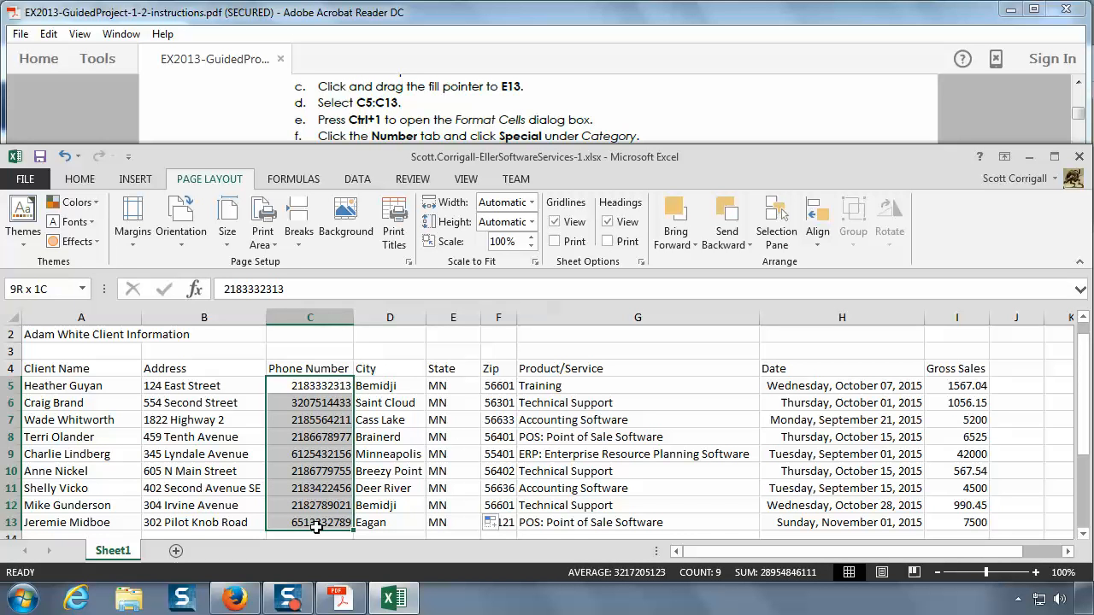
drag(316, 527, 316, 528)
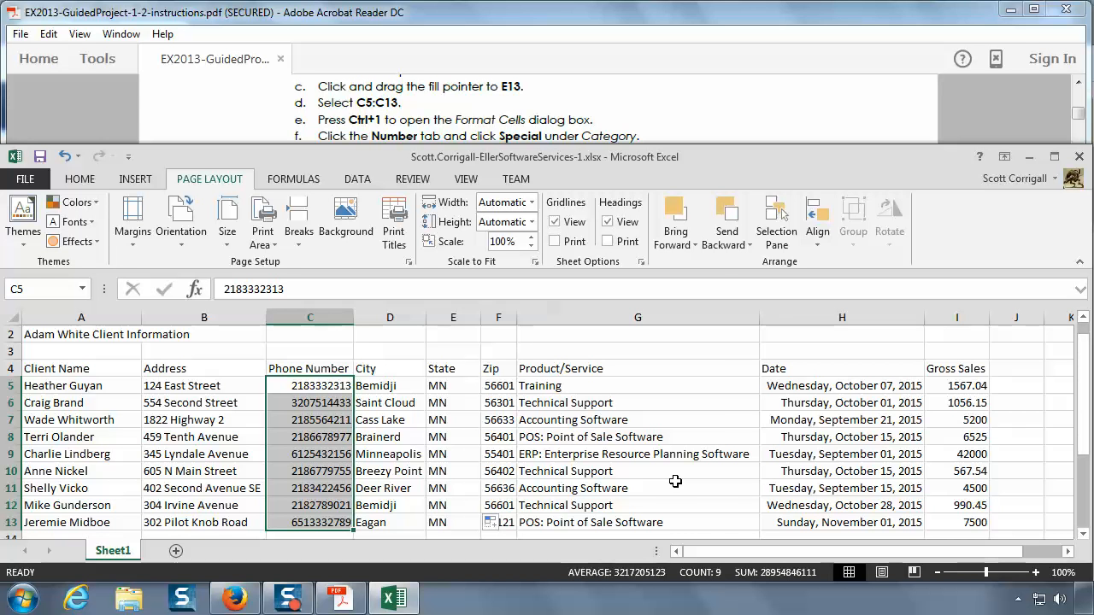
Step: Open the cell format settings for C5:C13 and preview the Number format with 4 decimal places, Currency, Accounting and Date
key(ctrl+1)
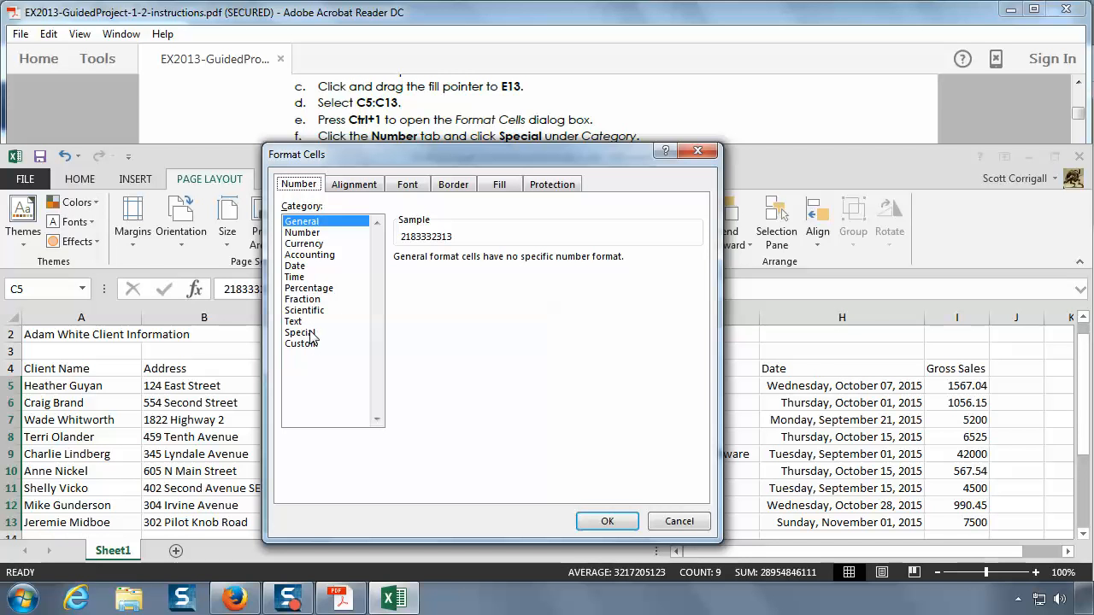
click(310, 235)
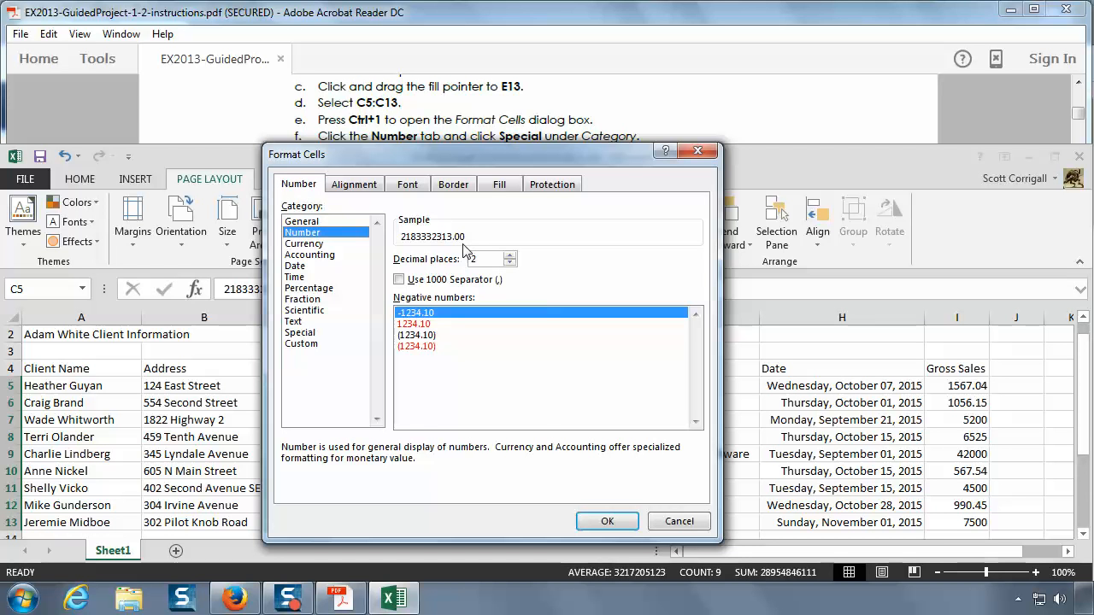
click(510, 255)
click(509, 254)
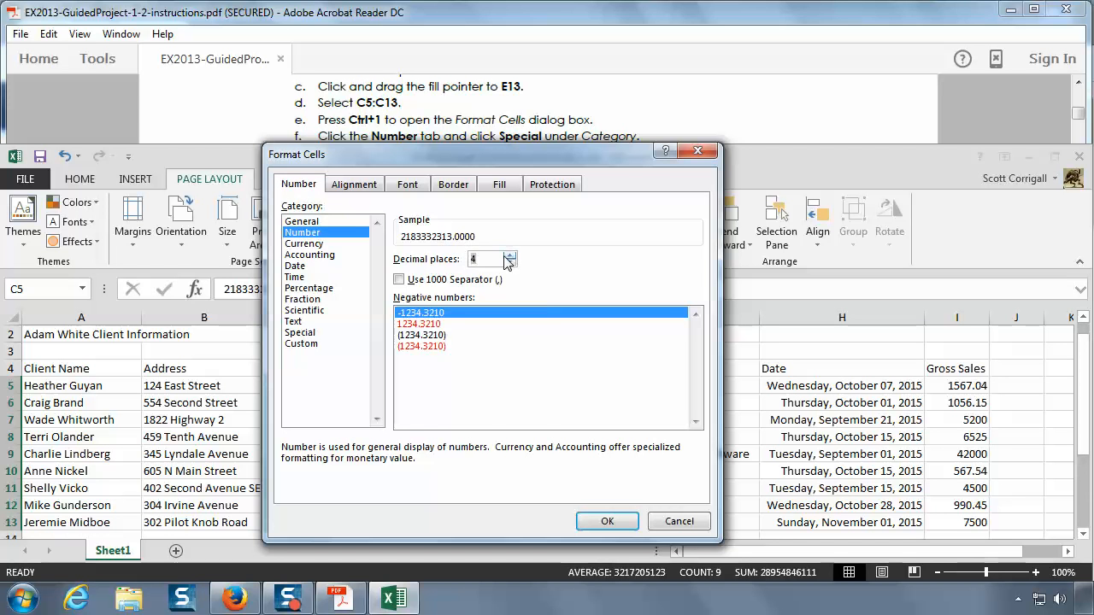
click(316, 243)
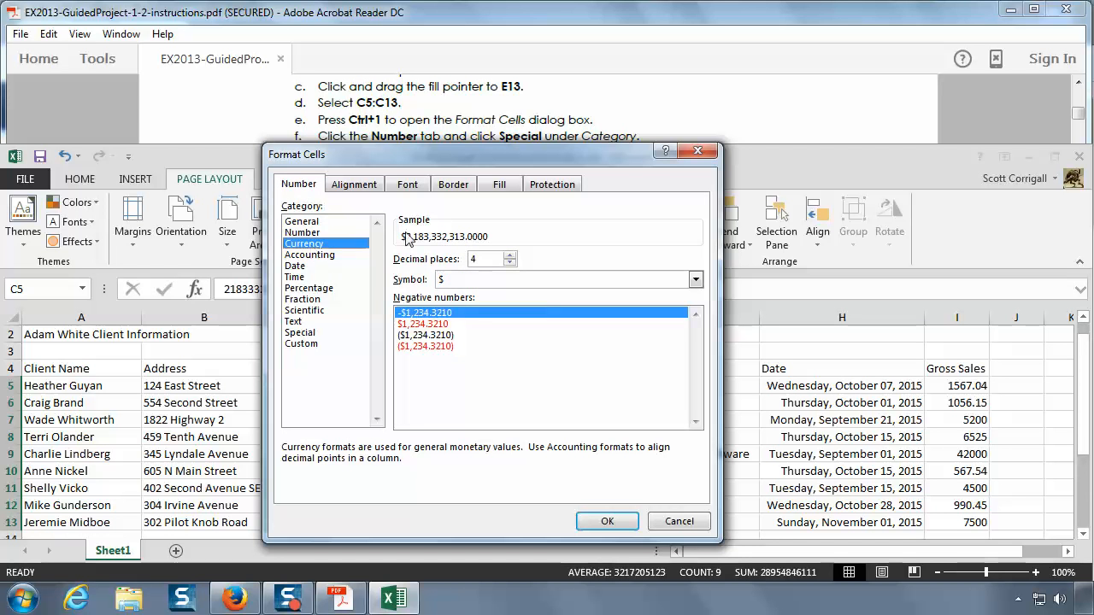
click(315, 256)
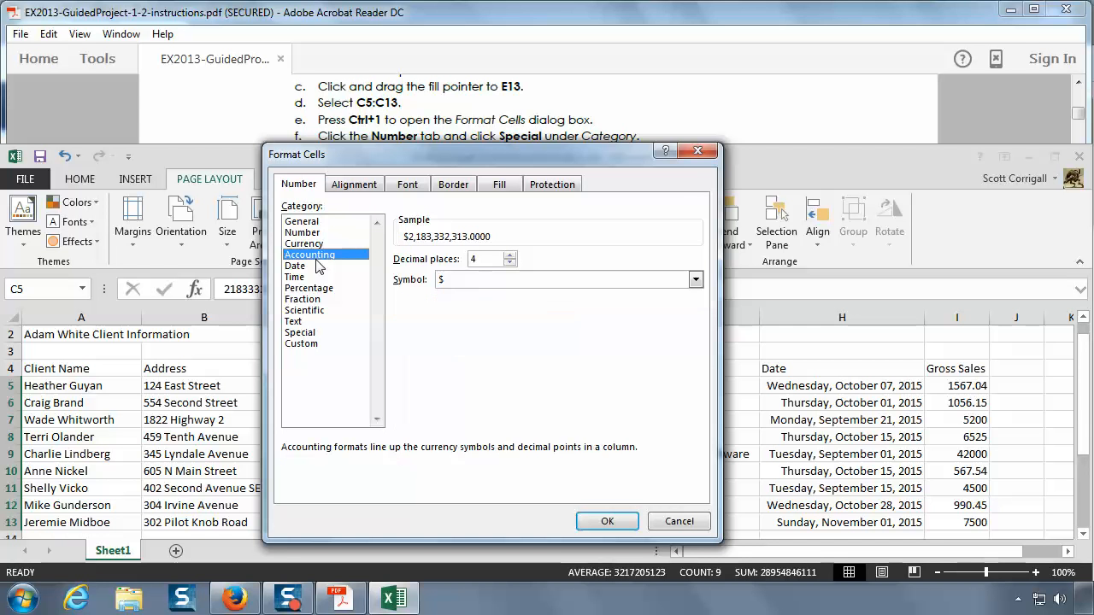
click(315, 266)
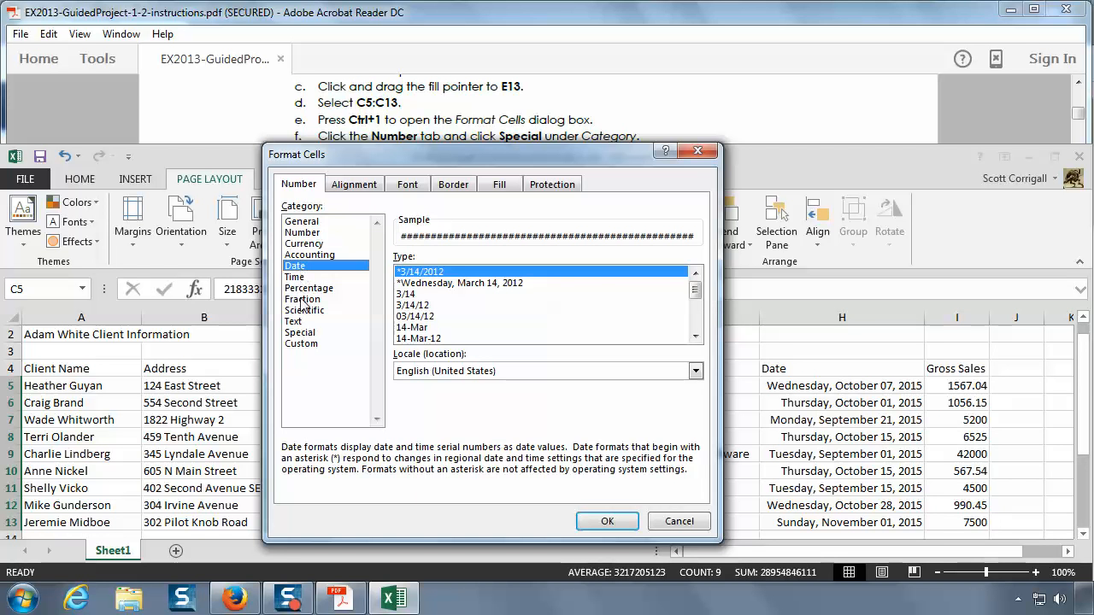
Step: Check the format instruction in the PDF and apply the Special Phone Number format to C5:C13
click(301, 333)
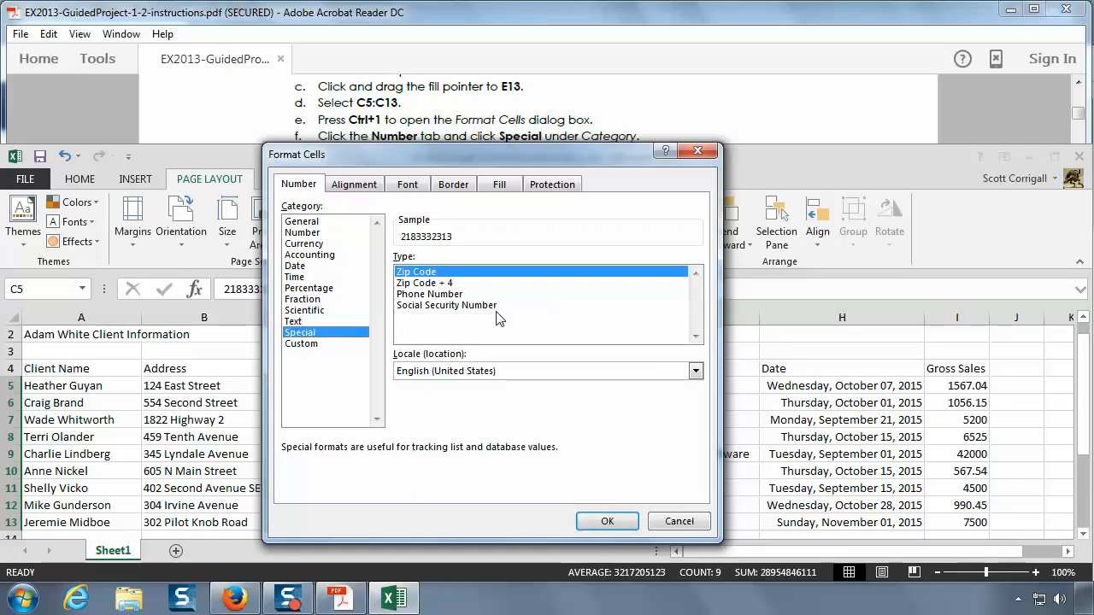
click(723, 118)
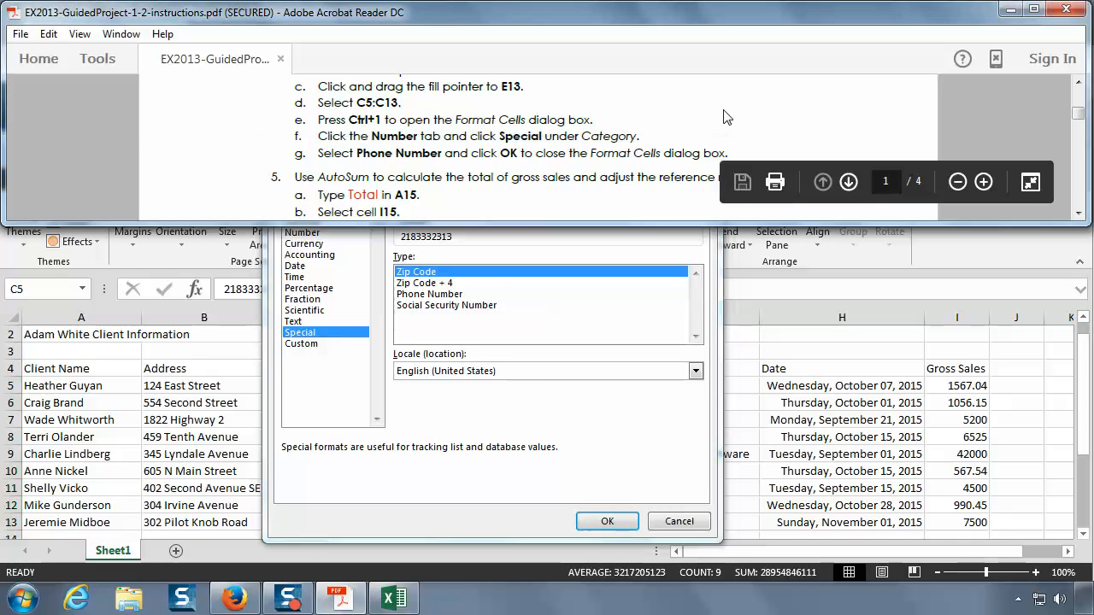
scroll(723, 111, down, 1)
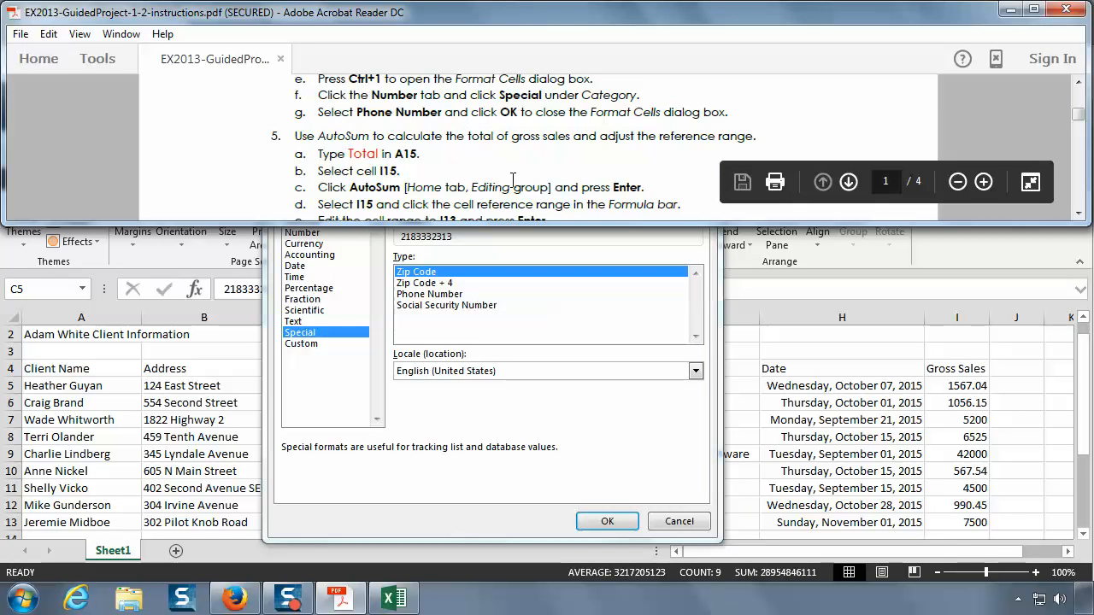
click(453, 294)
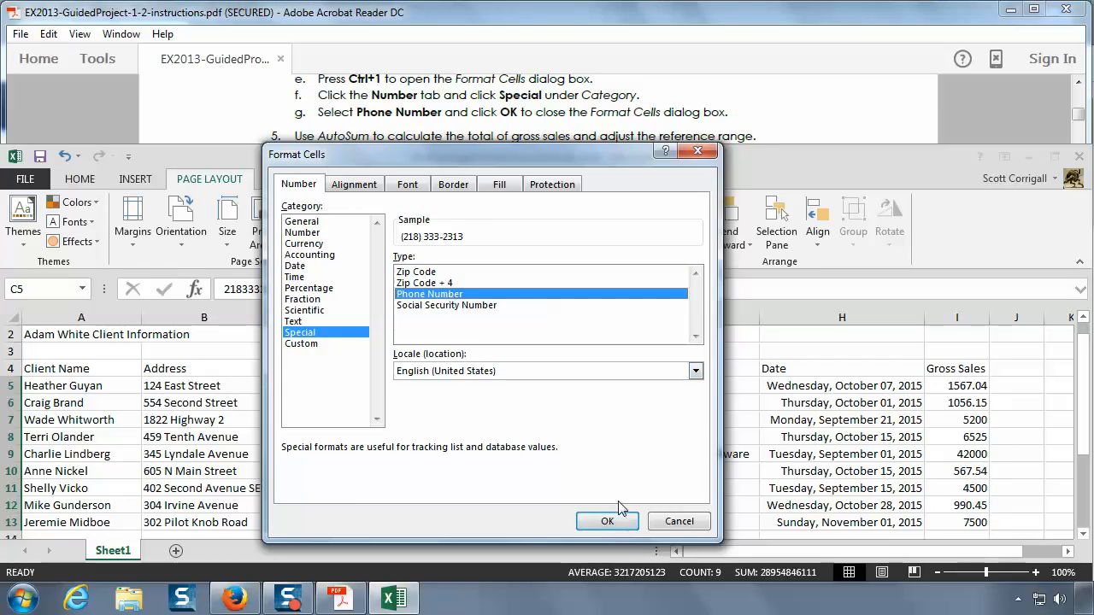
drag(442, 162, 604, 166)
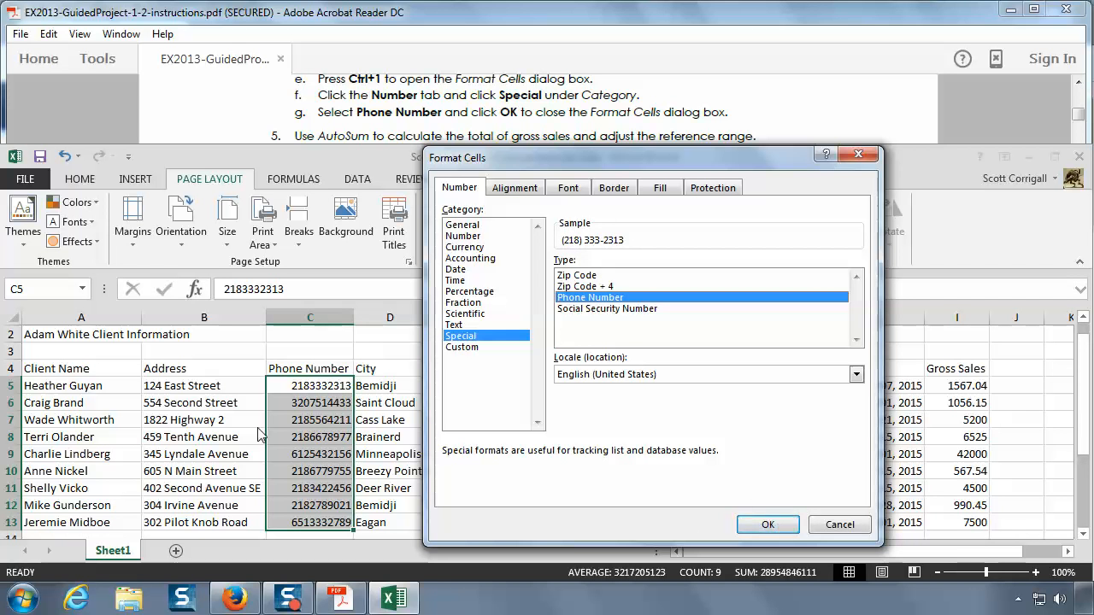
click(773, 526)
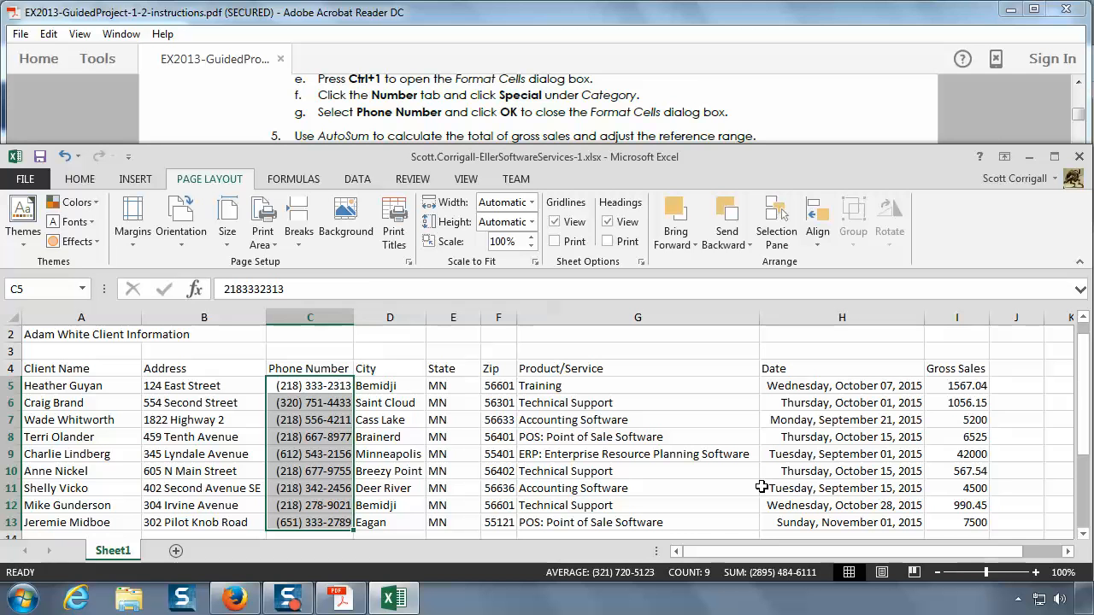
Step: Read instruction 5 in the PDF and enter Total in cell A15 of the workbook
click(666, 116)
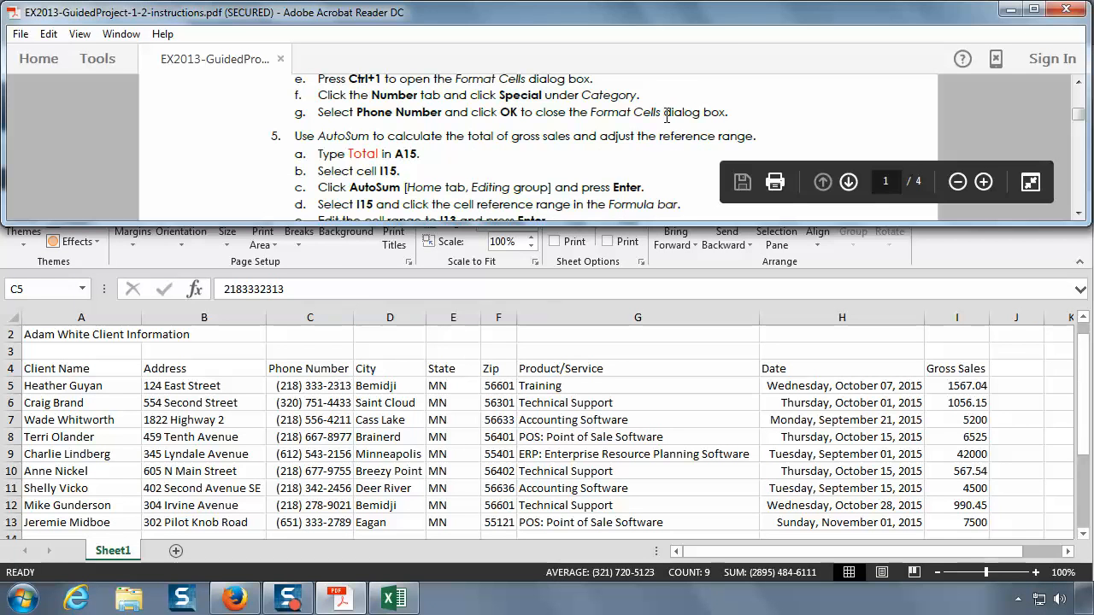
scroll(666, 116, down, 1)
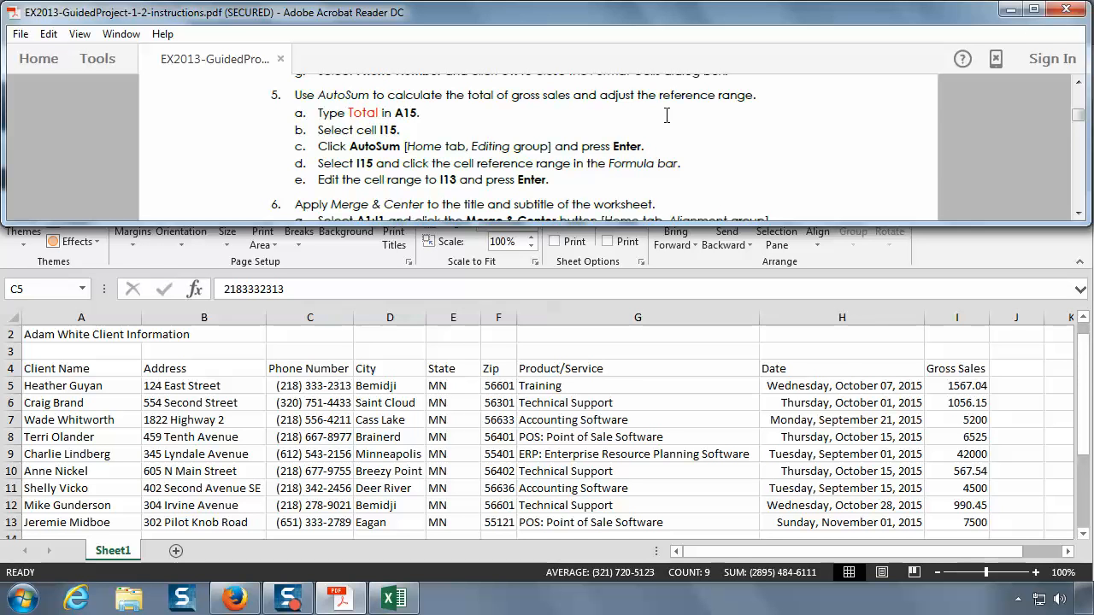
click(1085, 537)
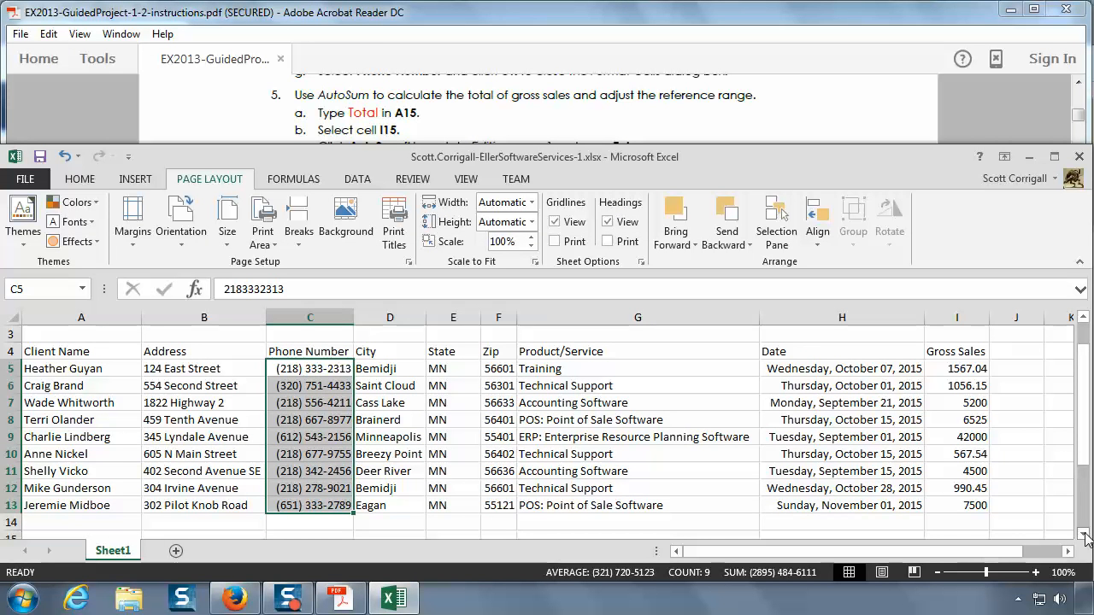
click(1086, 537)
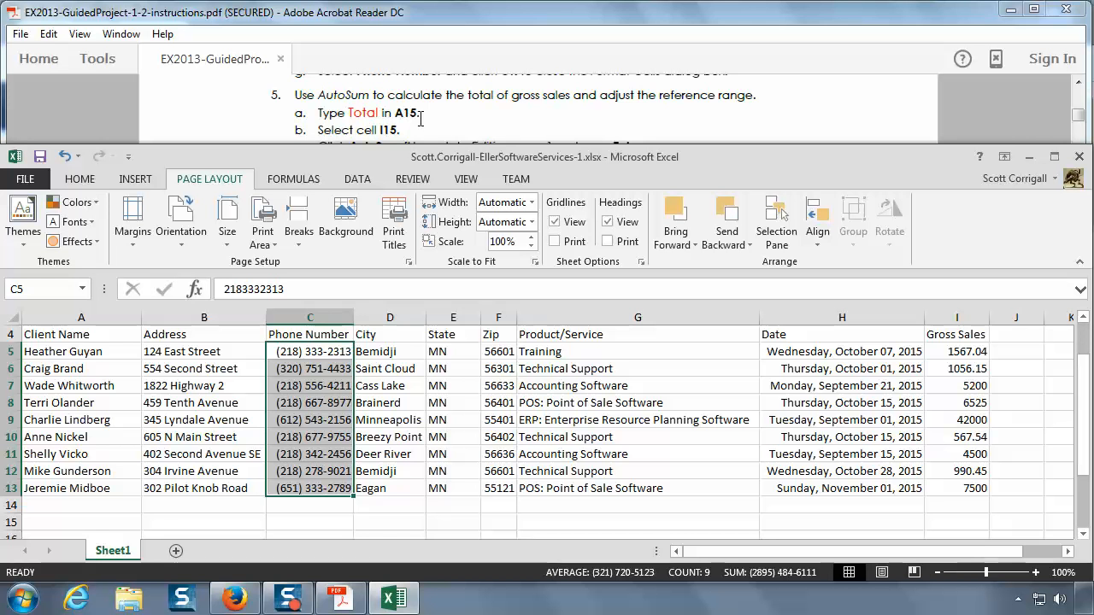
click(72, 318)
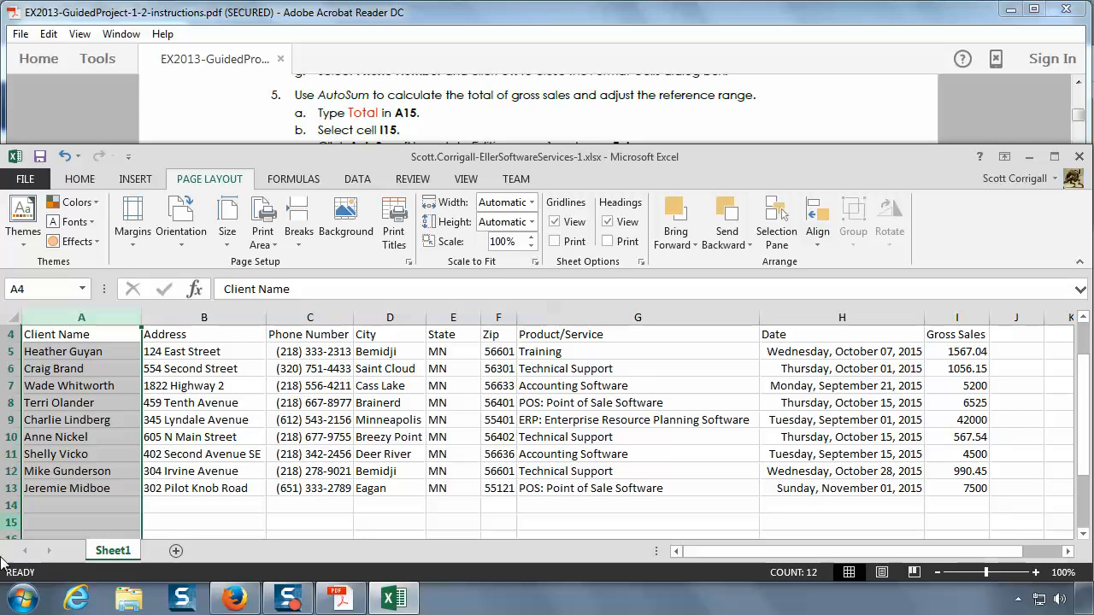
click(15, 520)
click(66, 524)
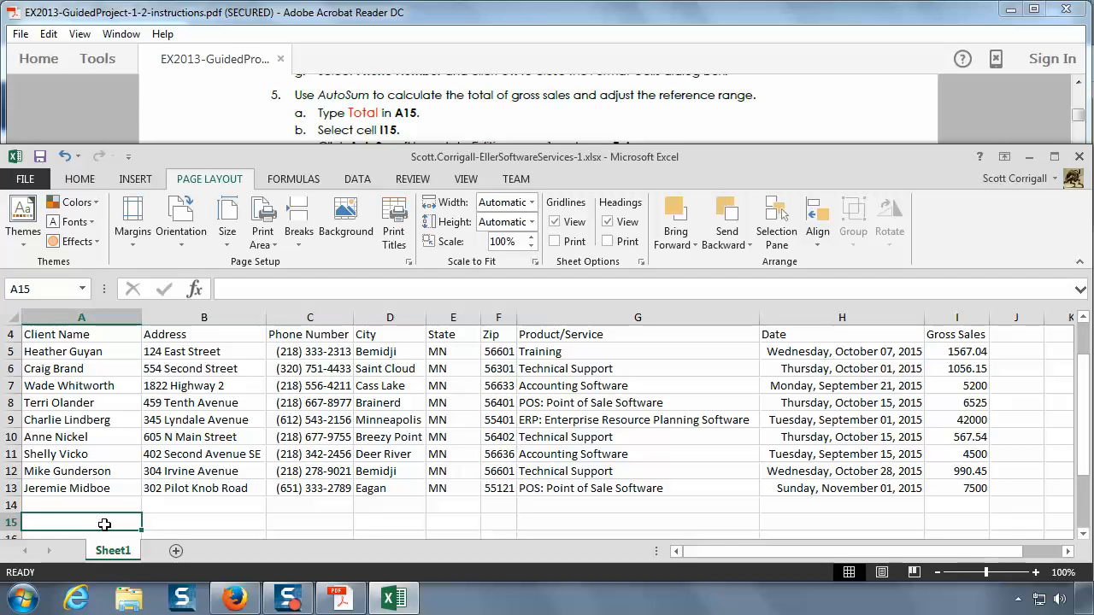
text(T)
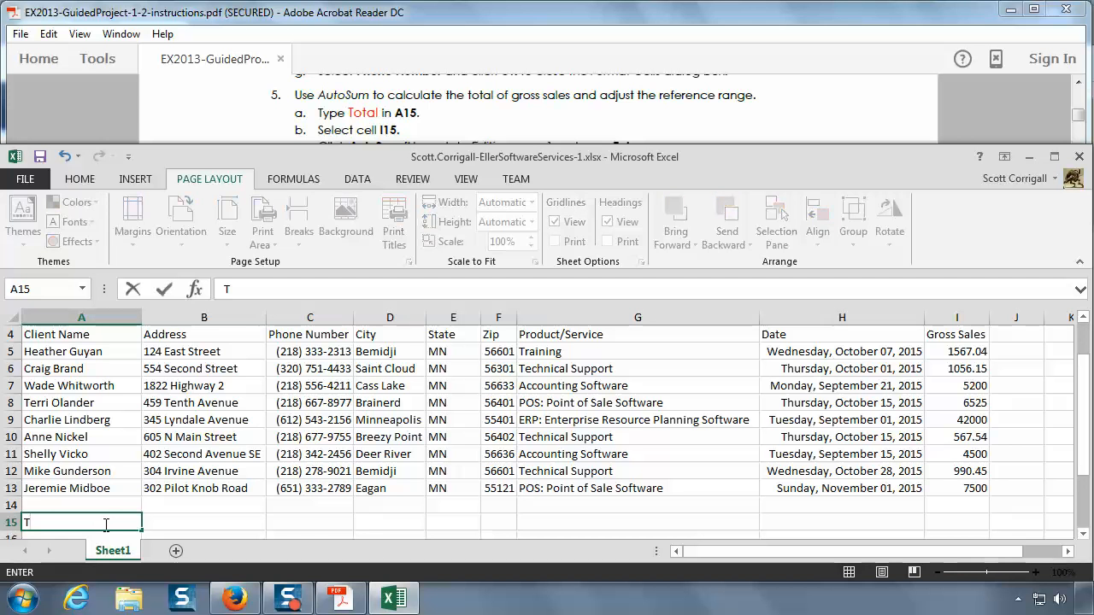
text(otal)
key(Return)
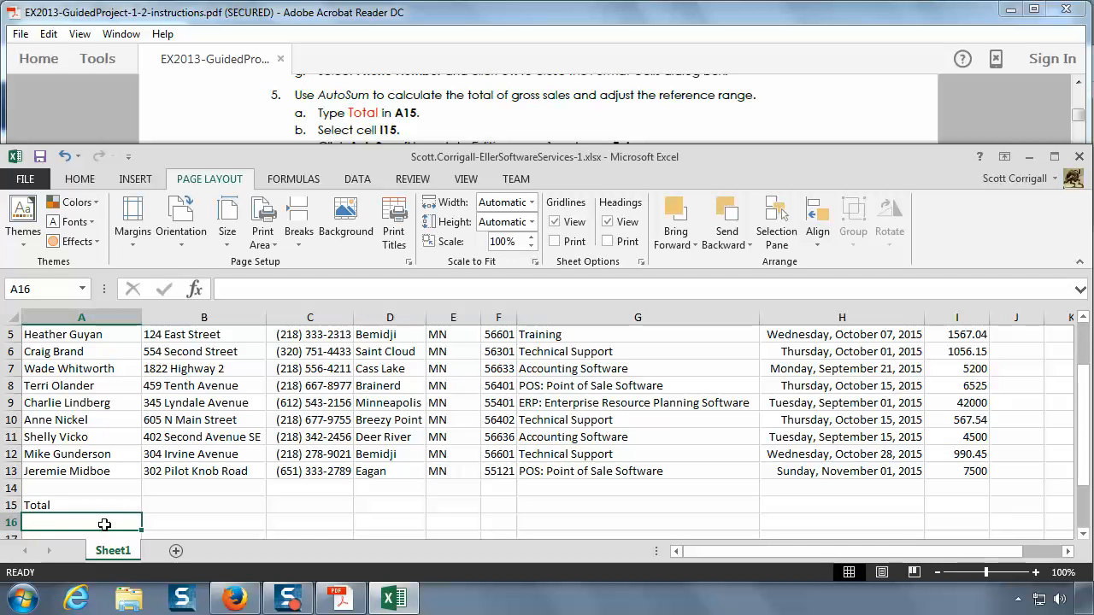
Step: Read the AutoSum instructions in the PDF and insert an AutoSum formula in cell I15 of the workbook
click(689, 50)
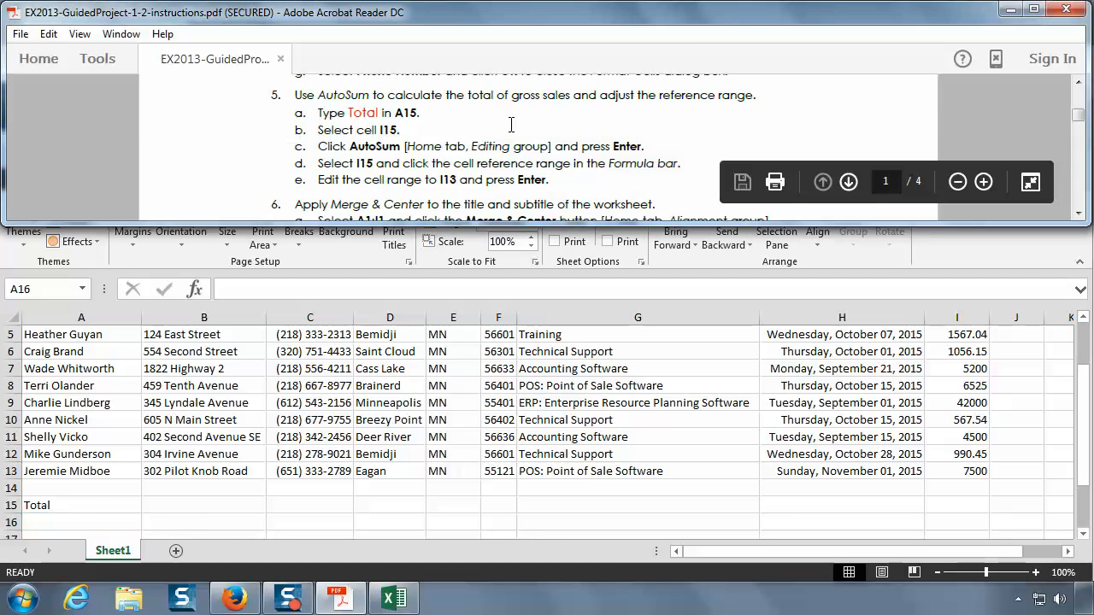
click(1080, 216)
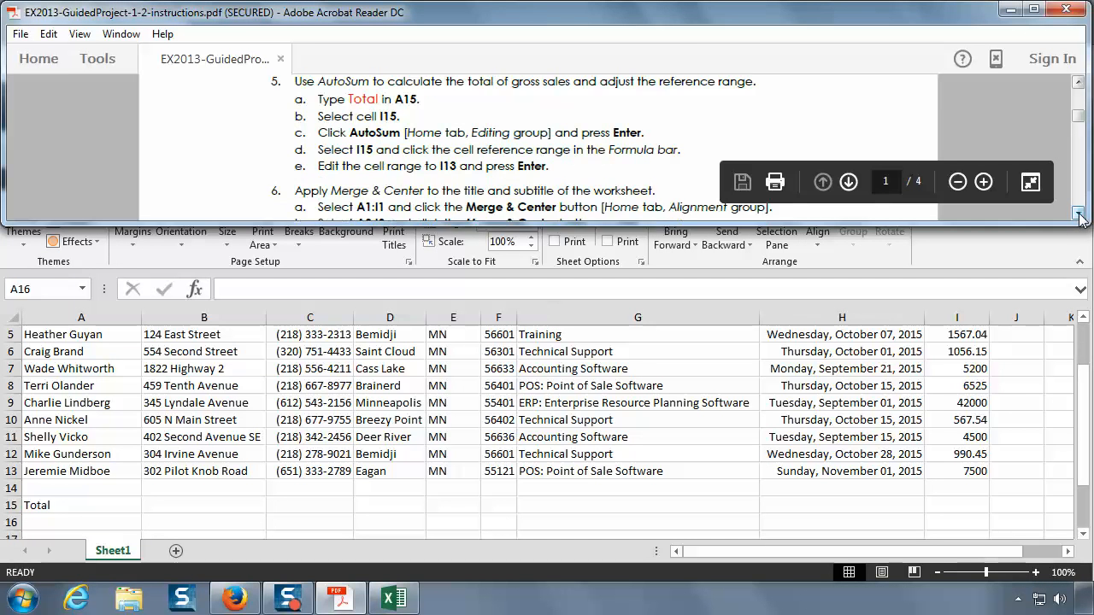
click(1079, 215)
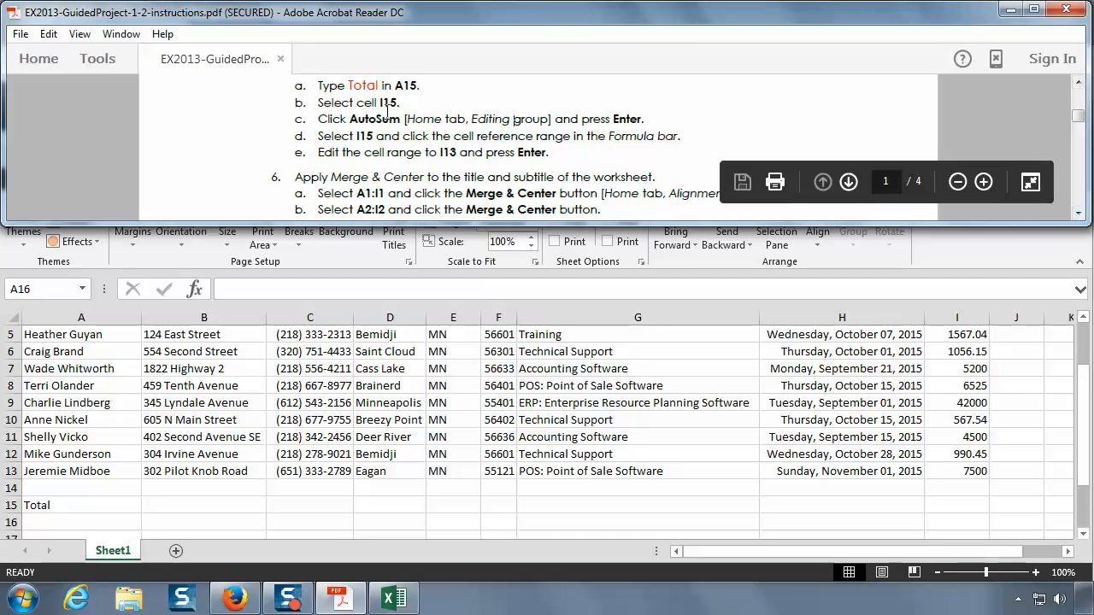
click(1080, 215)
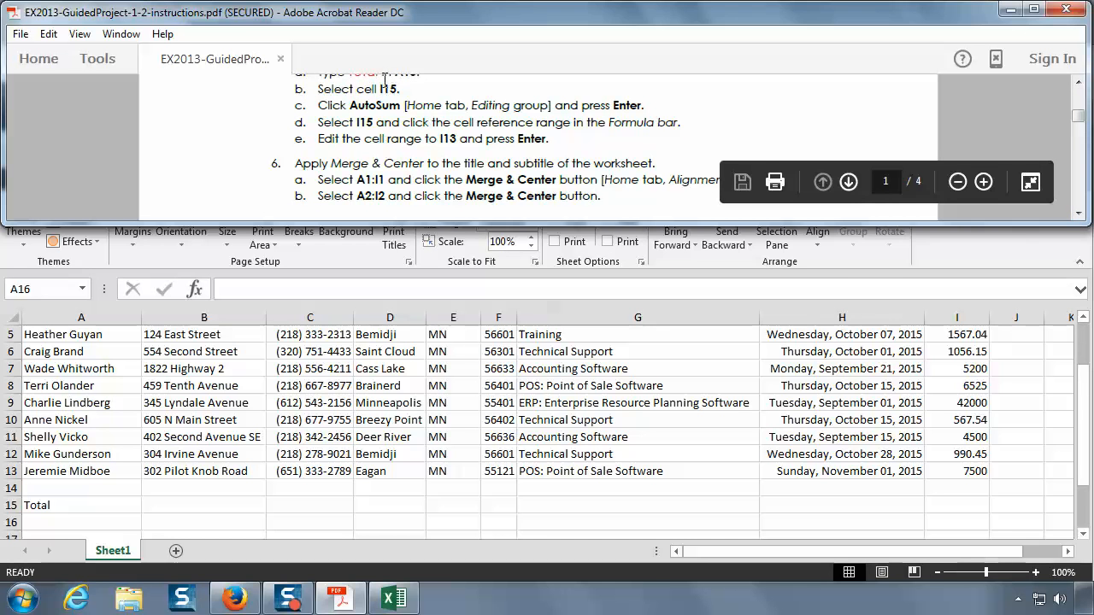
click(961, 503)
click(960, 503)
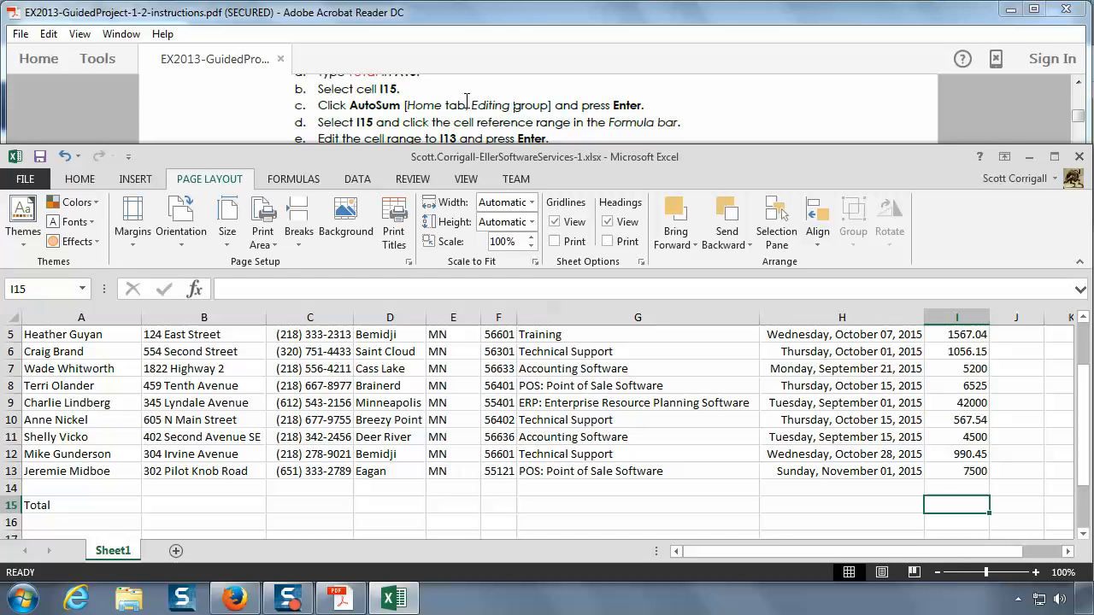
click(81, 180)
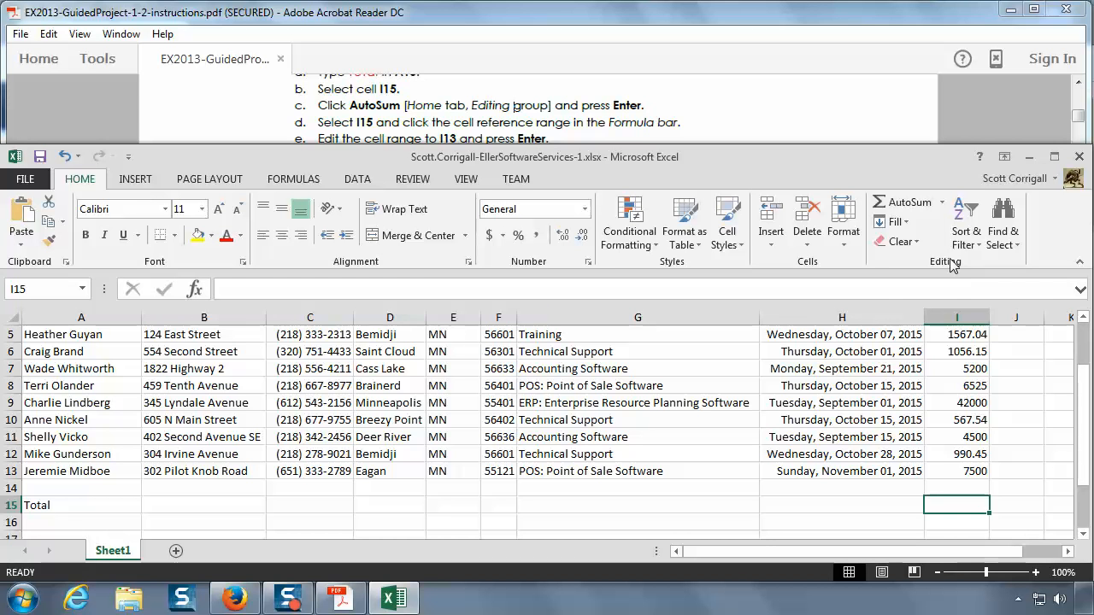
click(909, 203)
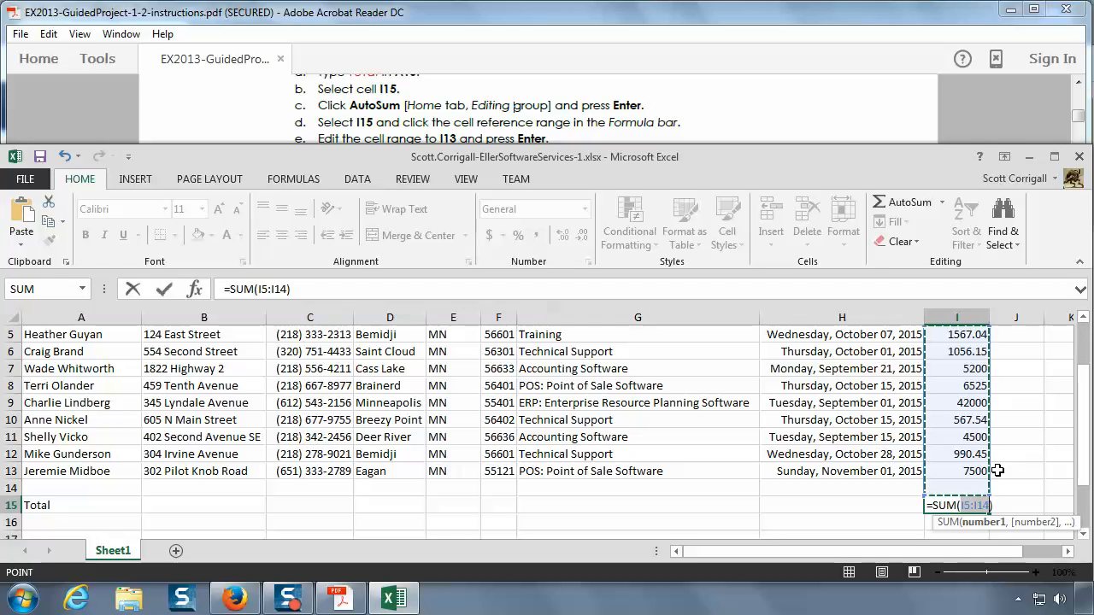
Step: Try reselecting I5:I13 in the worksheet as the sum range, and set the range back to I5:I14
key(BackSpace)
drag(970, 336, 975, 476)
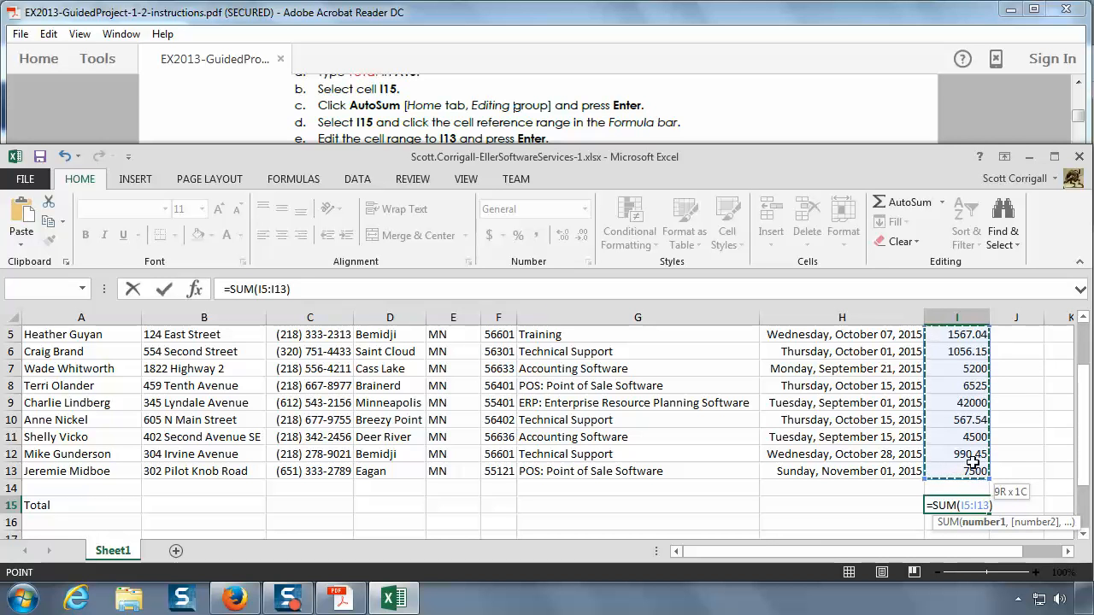
click(972, 327)
drag(972, 326, 978, 470)
drag(978, 470, 978, 470)
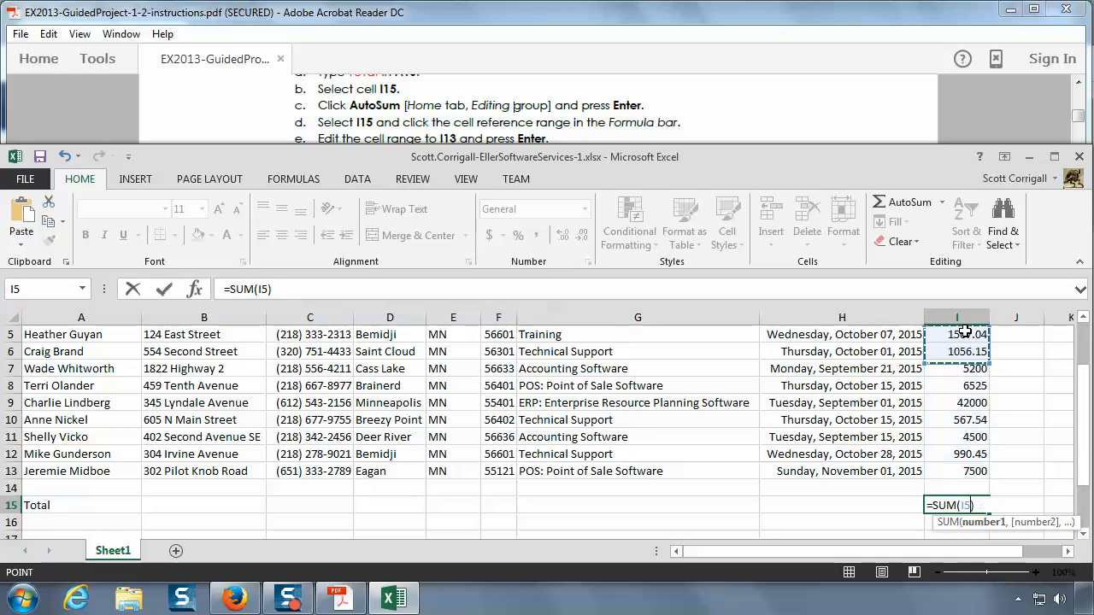
drag(967, 330, 969, 495)
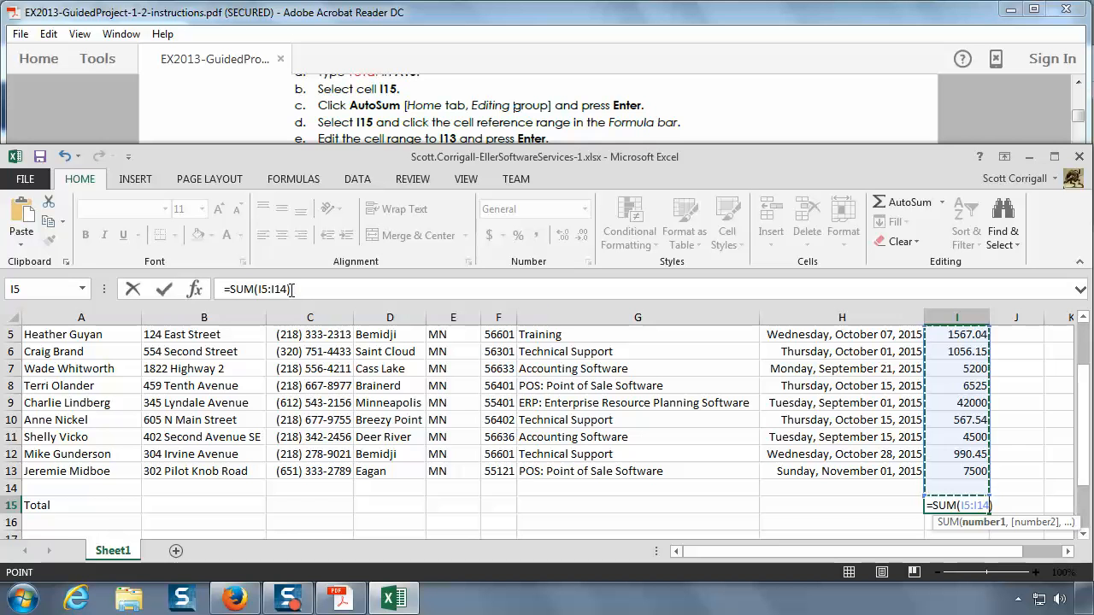
Step: Edit the range in I15's formula to I5:I13, and reopen the formula to review the summed cells
click(290, 289)
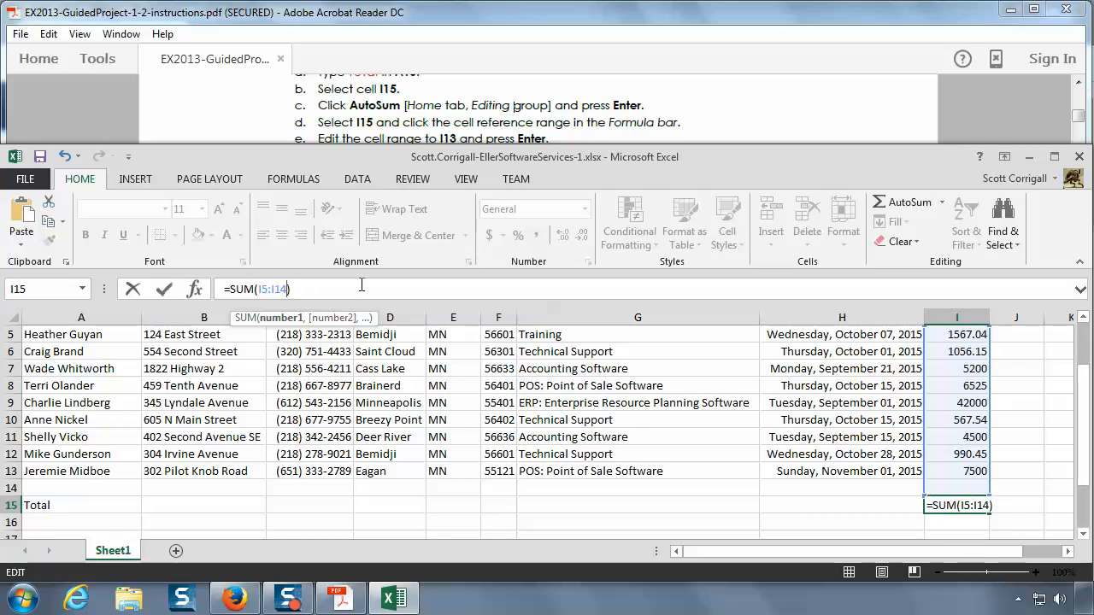
key(BackSpace)
text(3)
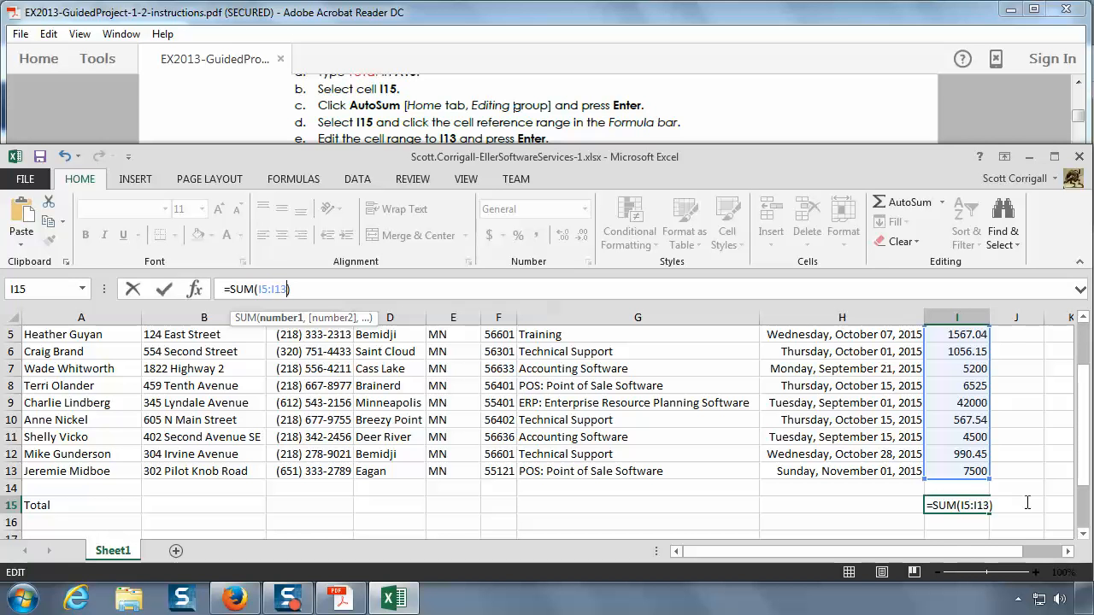
key(Return)
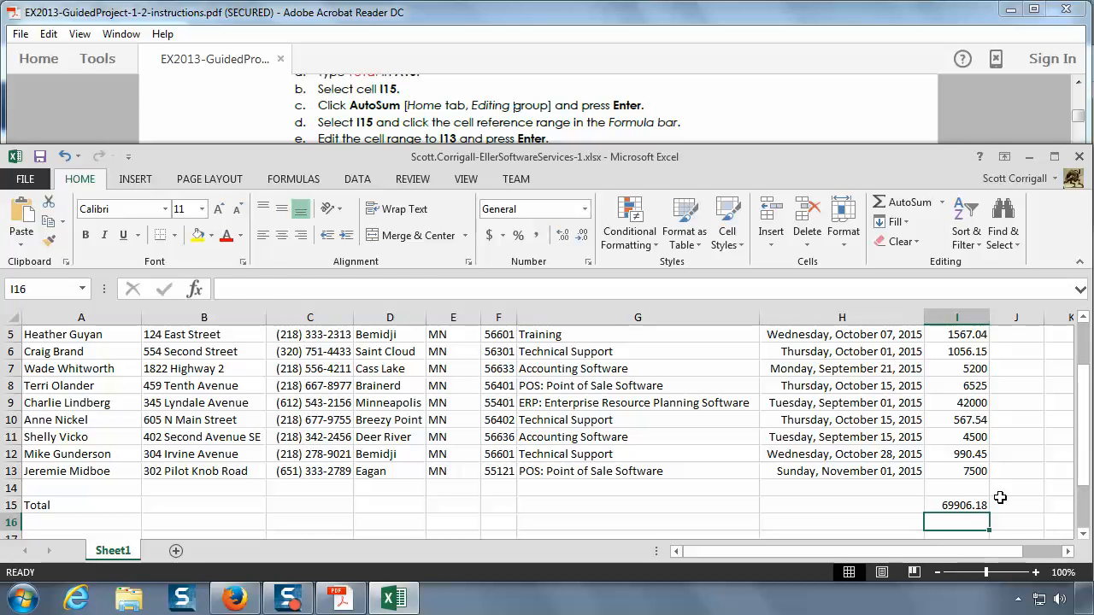
click(967, 506)
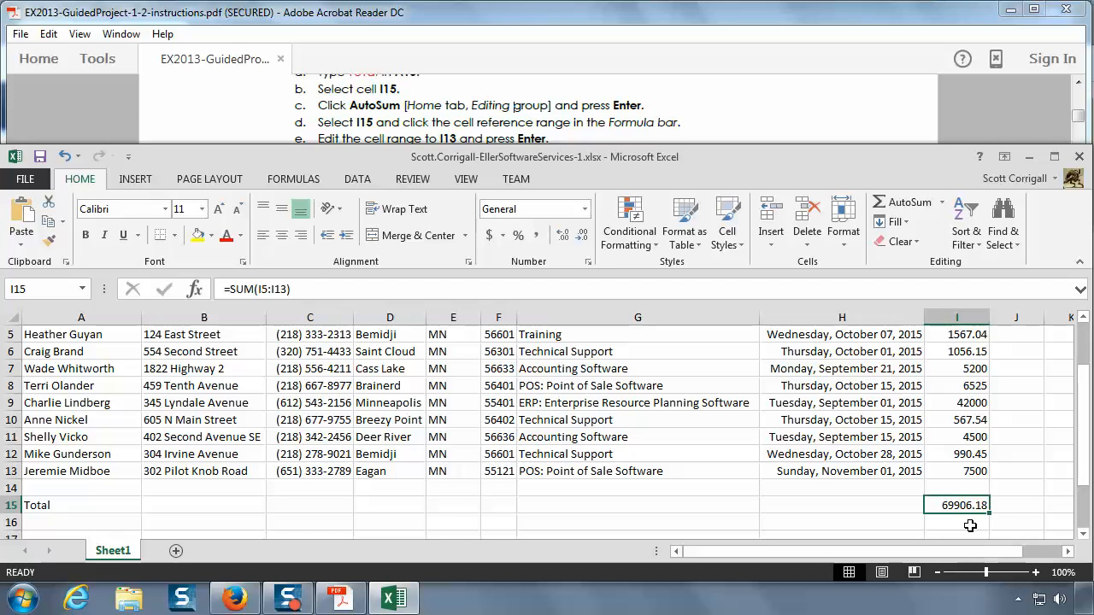
click(298, 288)
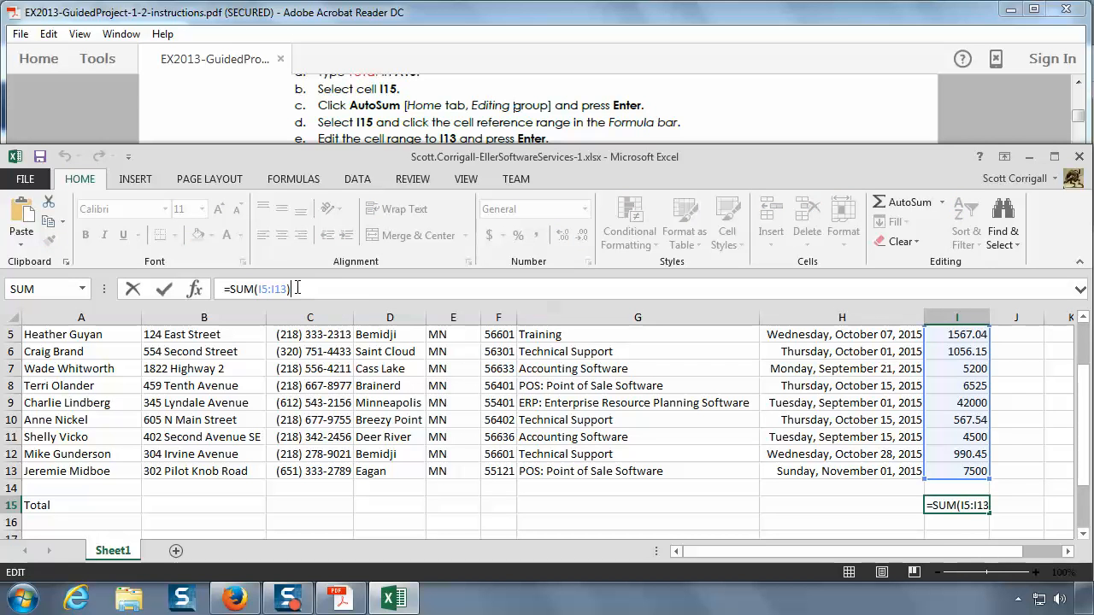
Step: Confirm the I5:I13 sum formula in I15 and check it against the PDF instructions and the worksheet data
click(1031, 510)
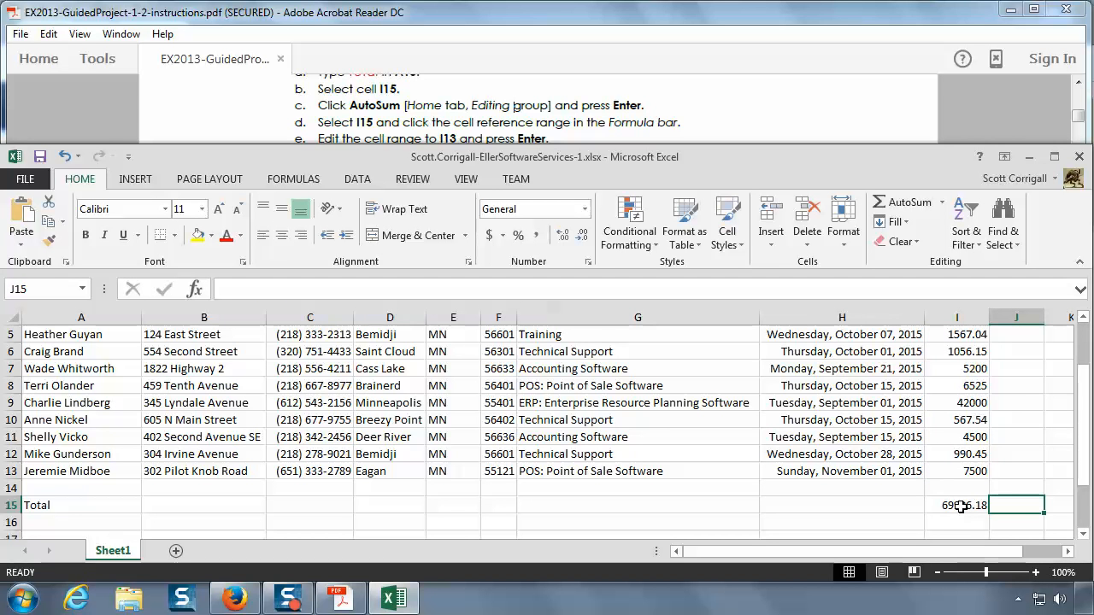
click(961, 507)
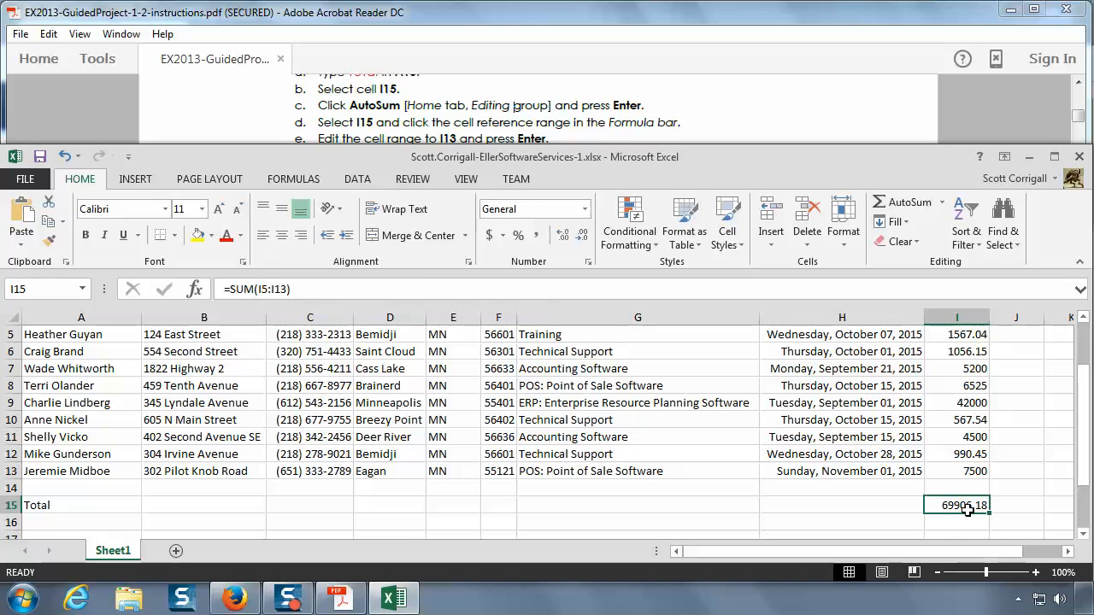
click(655, 123)
scroll(630, 150, down, 1)
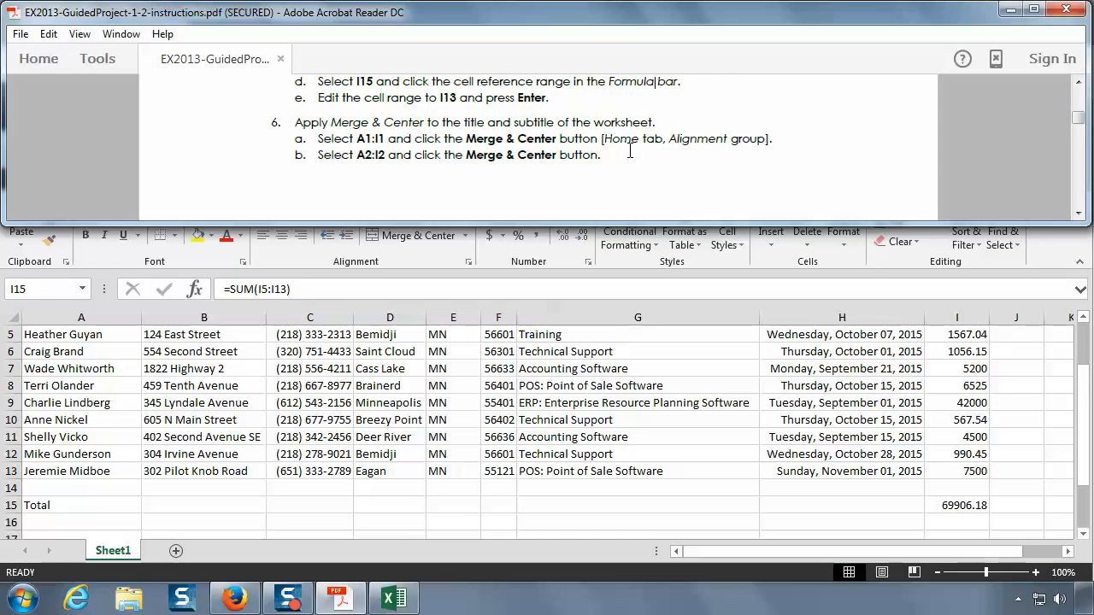
click(553, 448)
scroll(553, 445, up, 2)
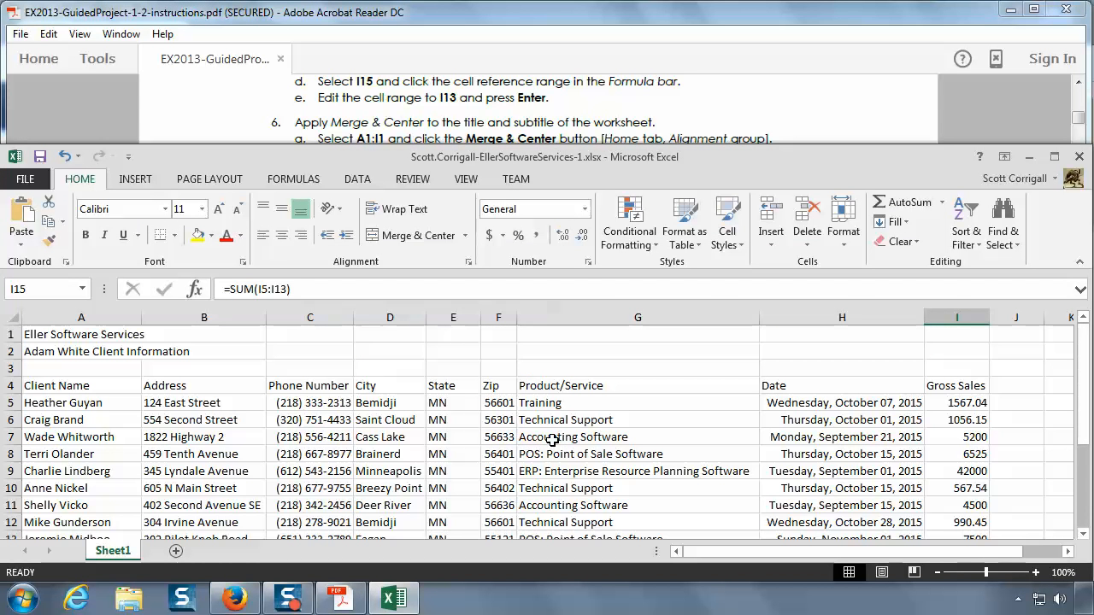
scroll(553, 439, down, 2)
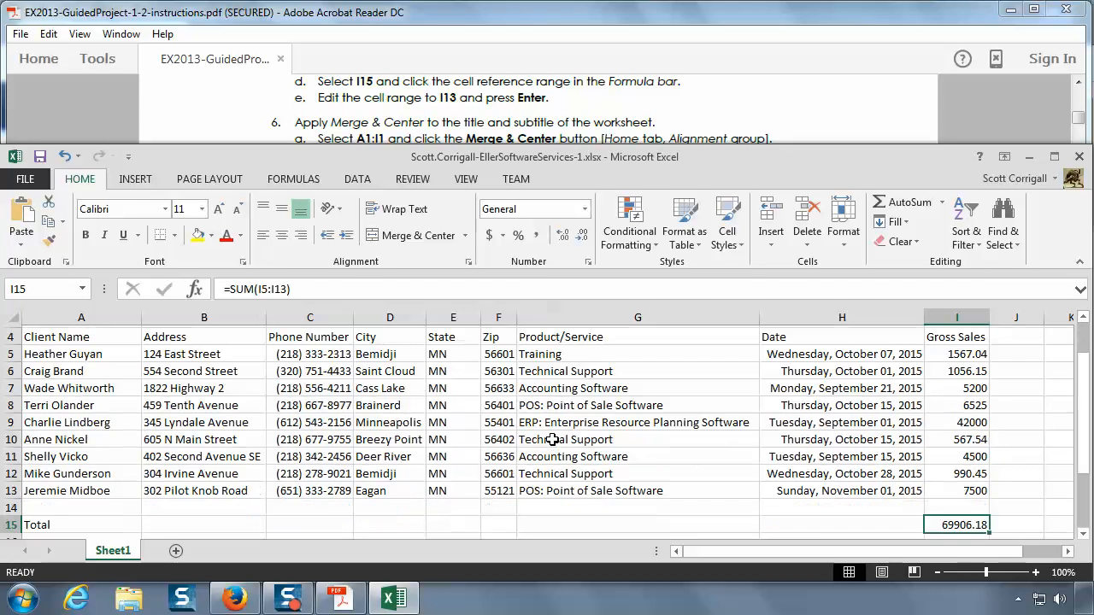
scroll(556, 427, up, 2)
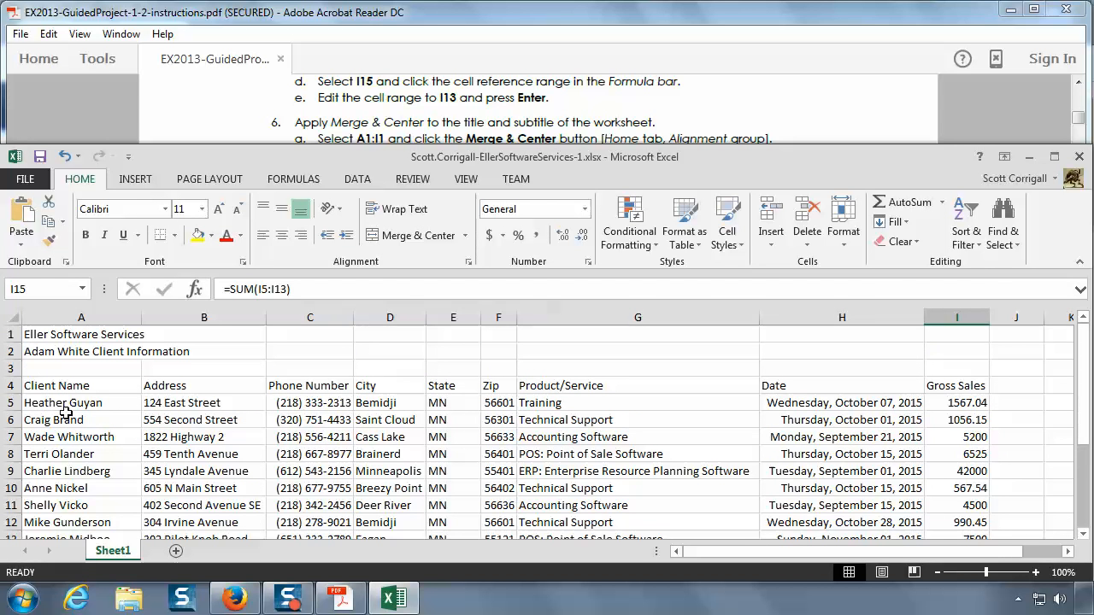
Step: Read instruction 6 in the PDF and merge and center the worksheet title across A1:I1
click(422, 117)
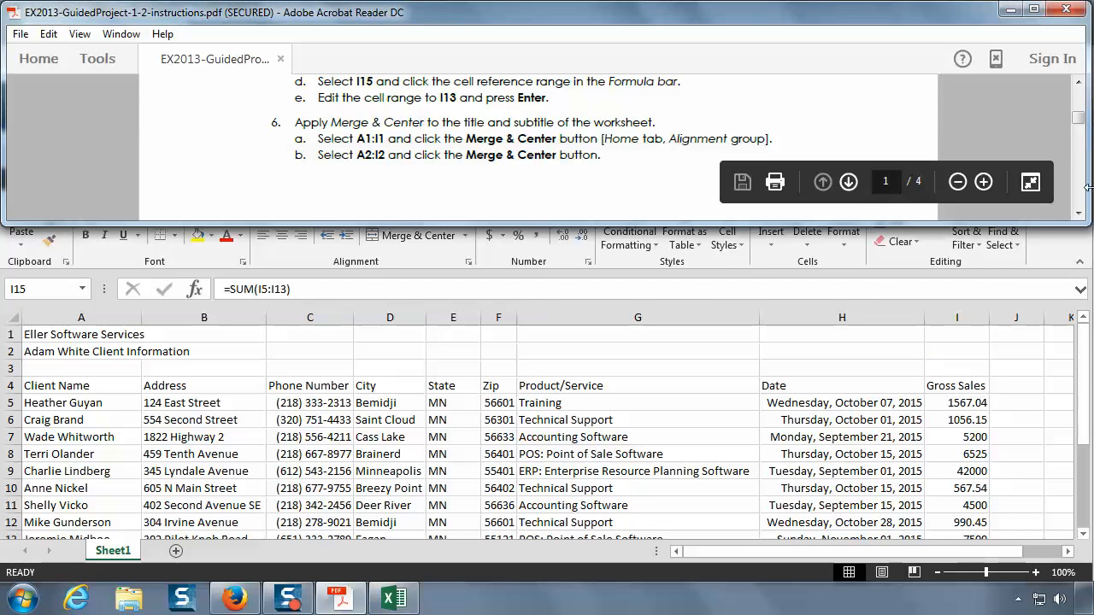
click(1079, 214)
click(1078, 214)
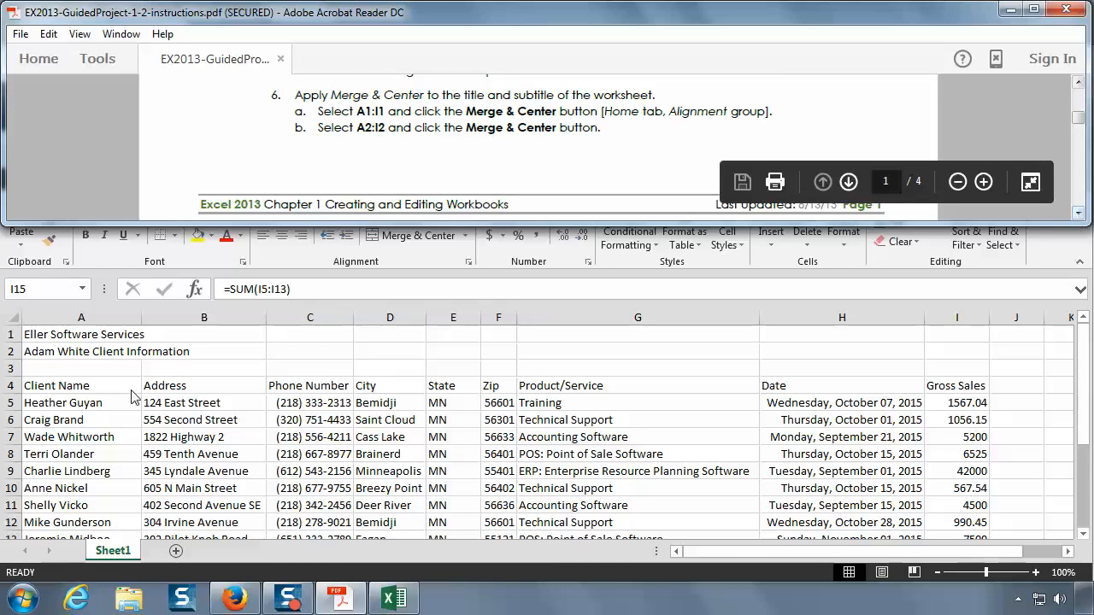
click(82, 334)
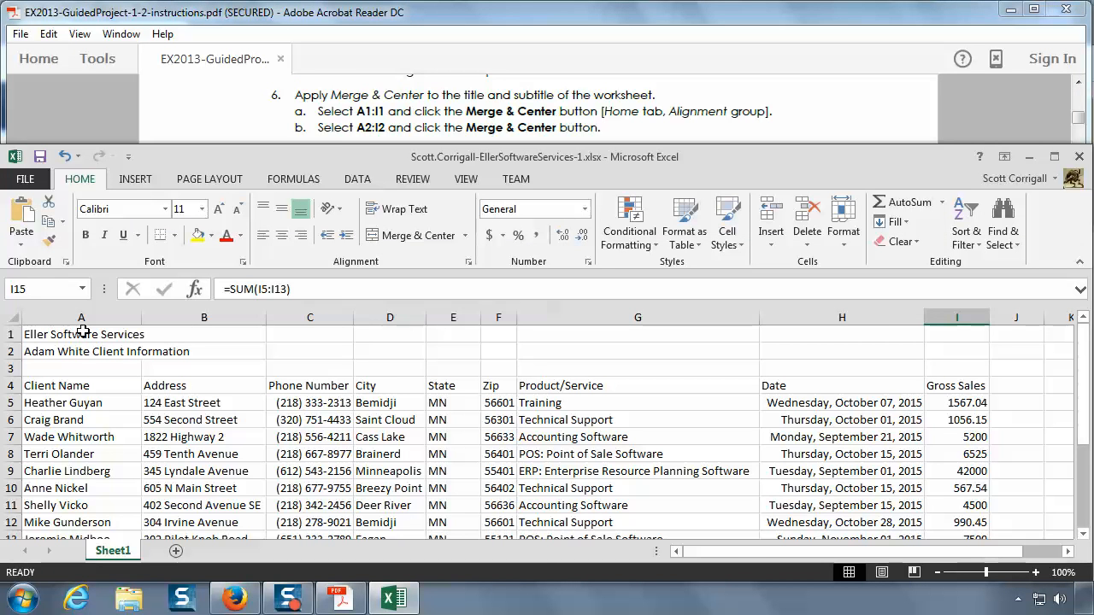
click(82, 333)
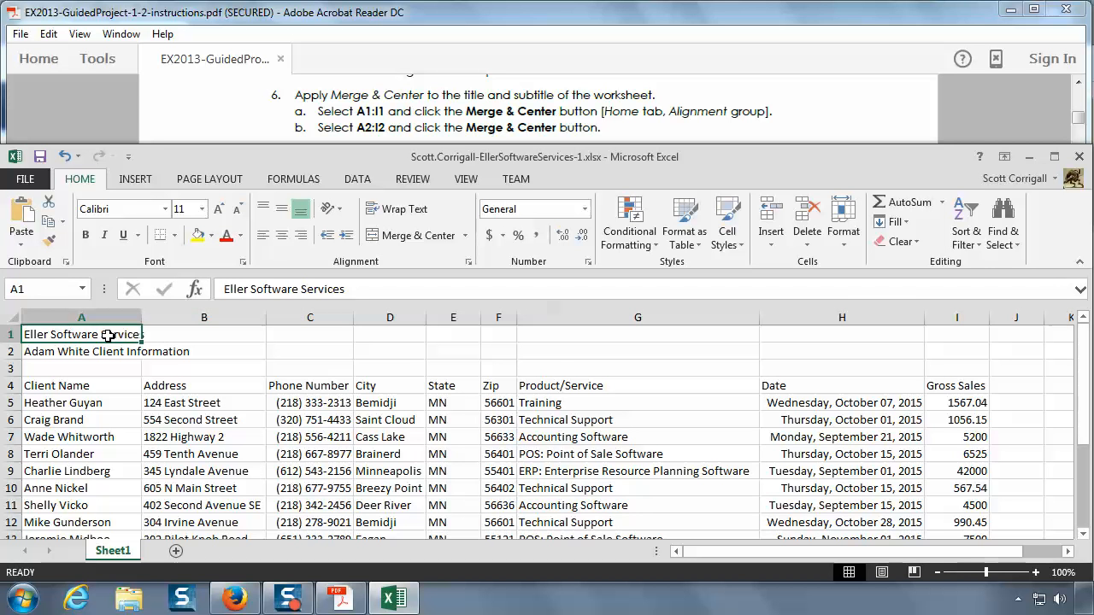
drag(109, 336, 977, 339)
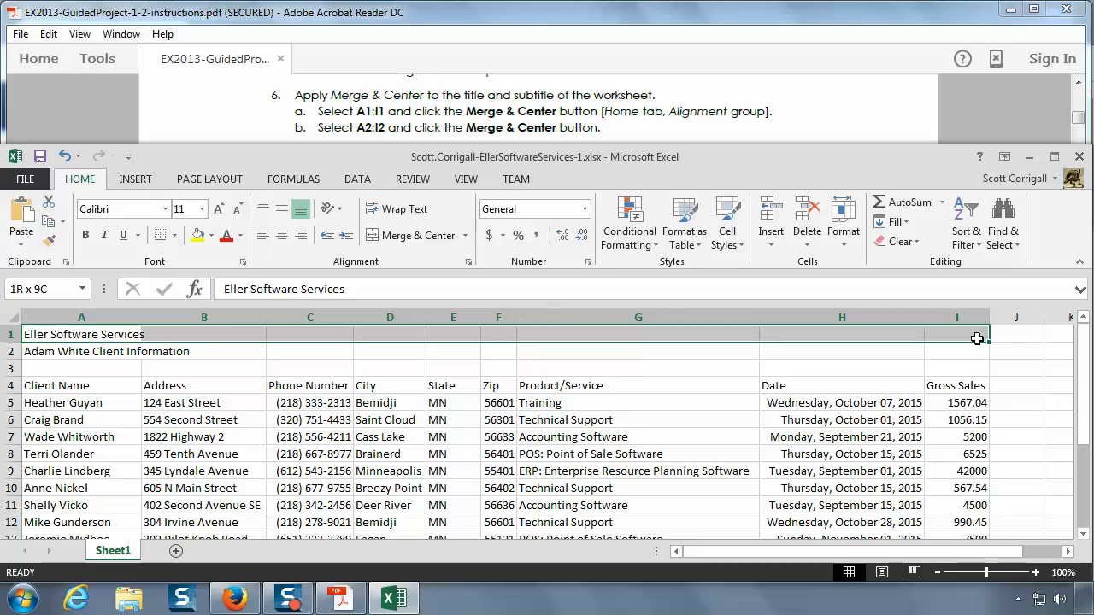
drag(977, 338, 977, 338)
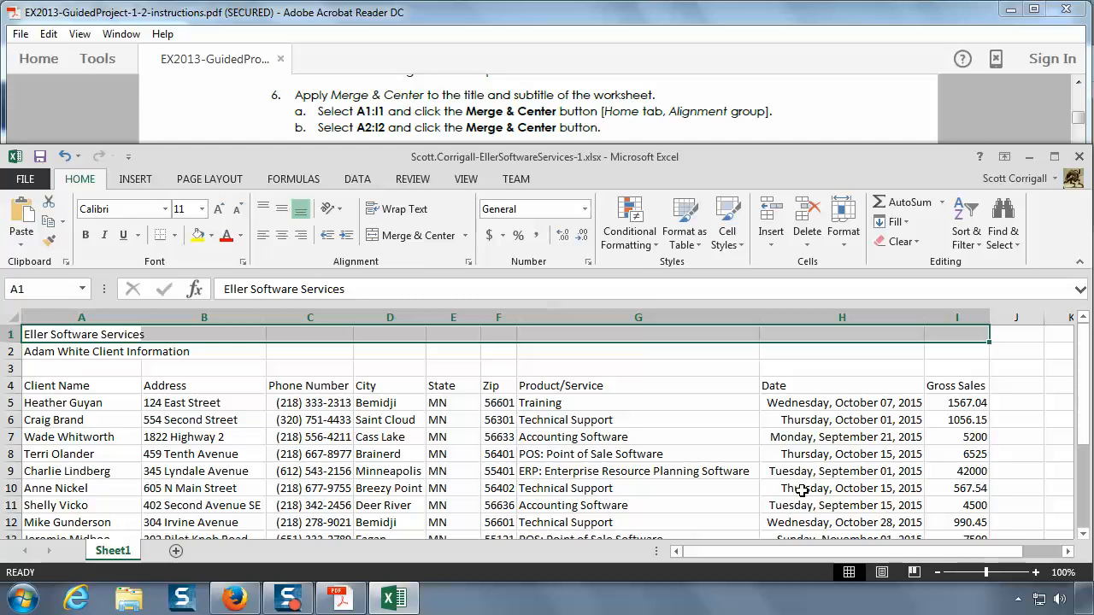
click(418, 235)
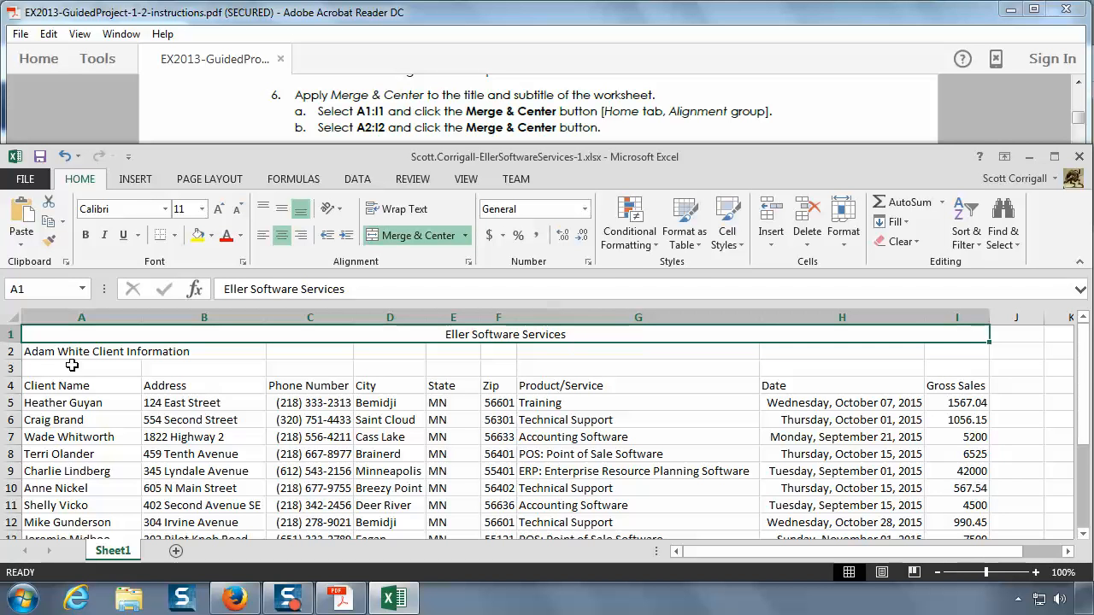
Step: Merge and center the client information subtitle across A2:I2
drag(67, 352, 957, 353)
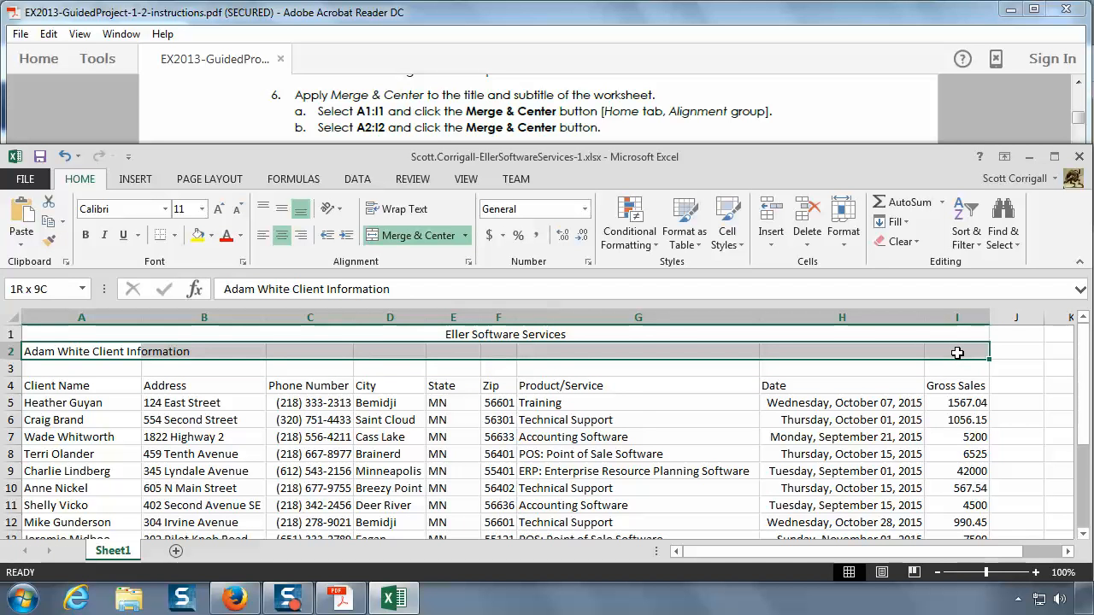
drag(957, 353, 956, 353)
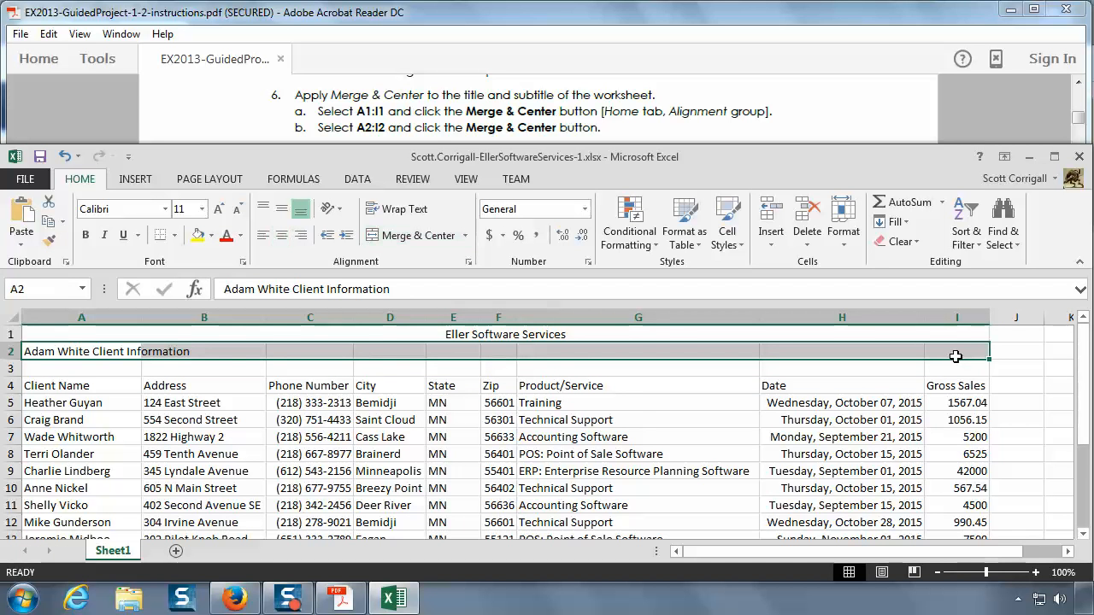
click(416, 235)
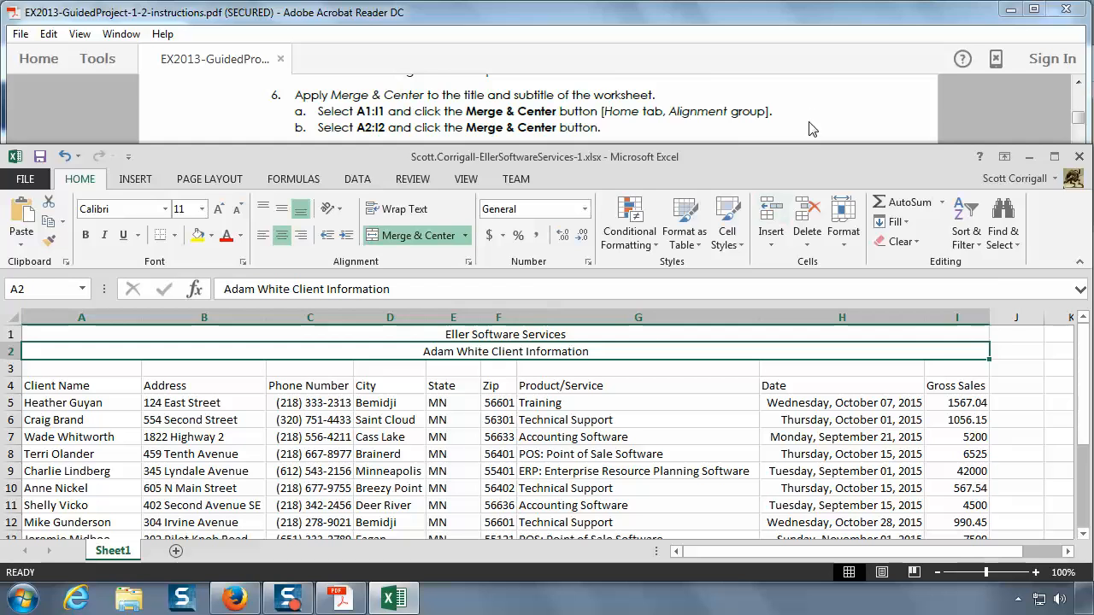
Step: Read instruction 7 in the PDF and apply the Title cell style to A1, undoing and redoing it to compare
click(744, 126)
scroll(745, 126, down, 1)
scroll(744, 126, down, 2)
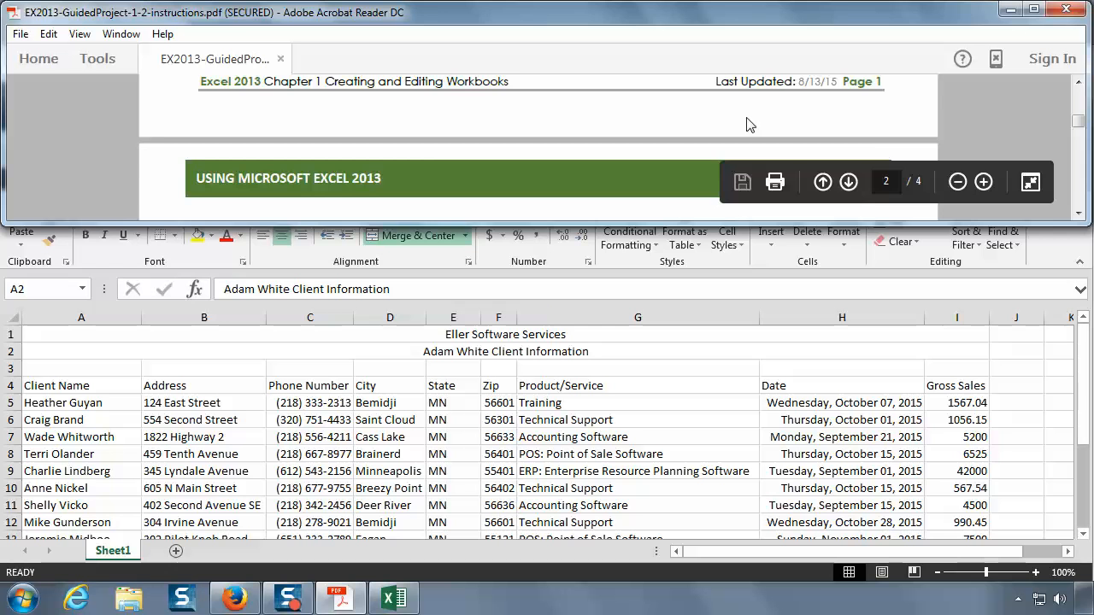
scroll(746, 124, down, 2)
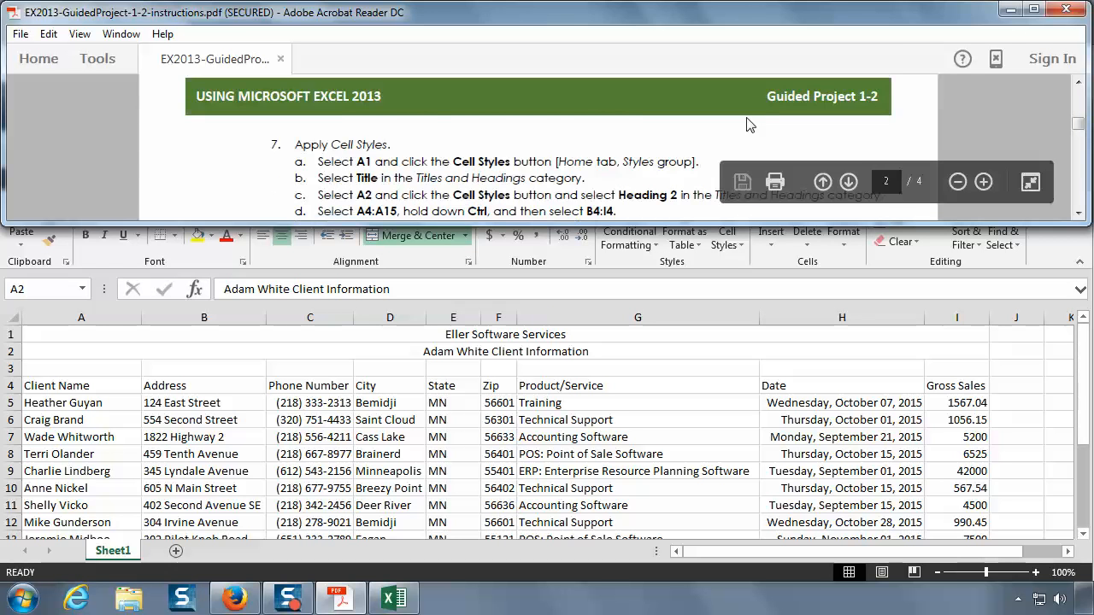
scroll(746, 123, down, 1)
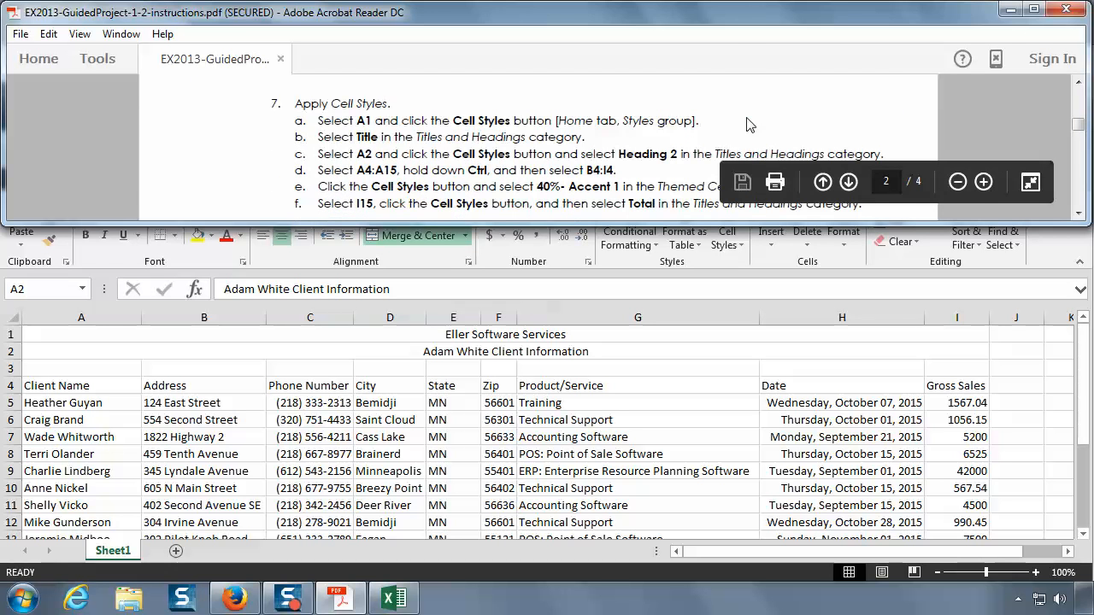
click(1078, 215)
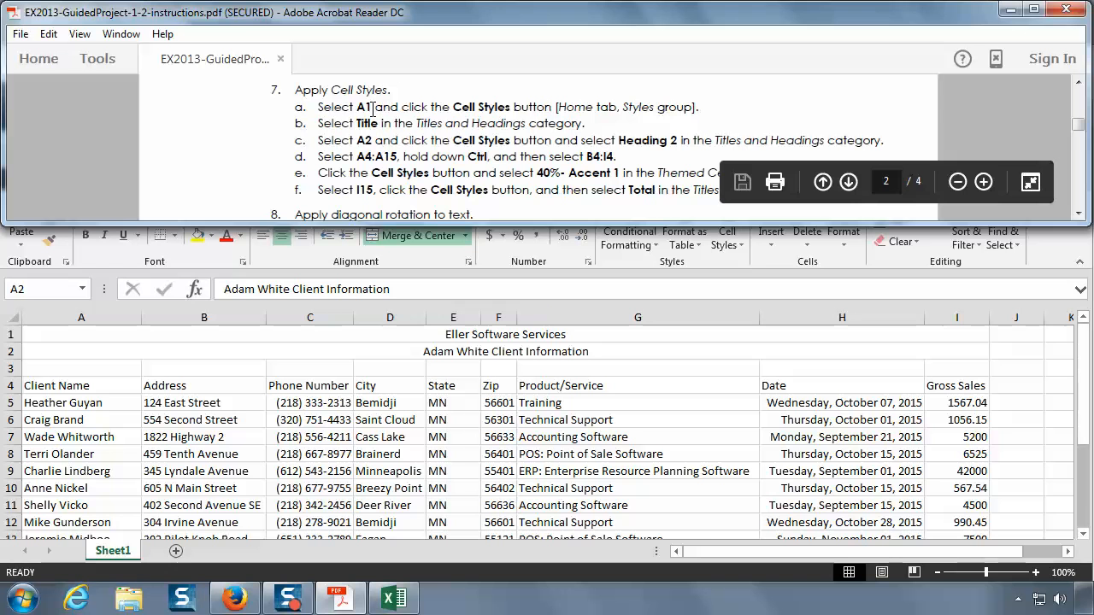
click(93, 335)
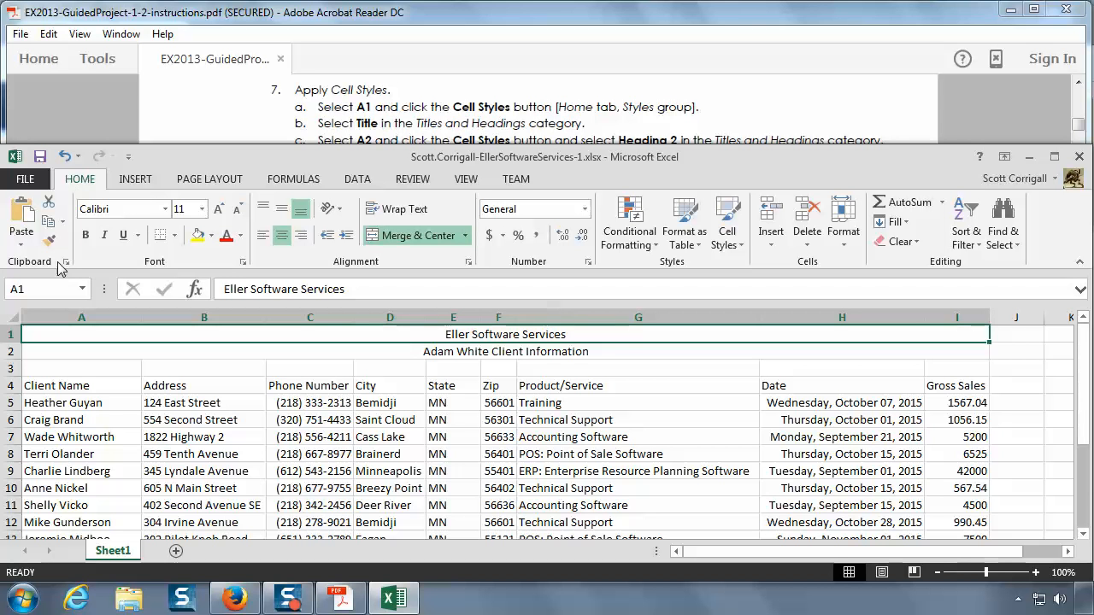
click(725, 243)
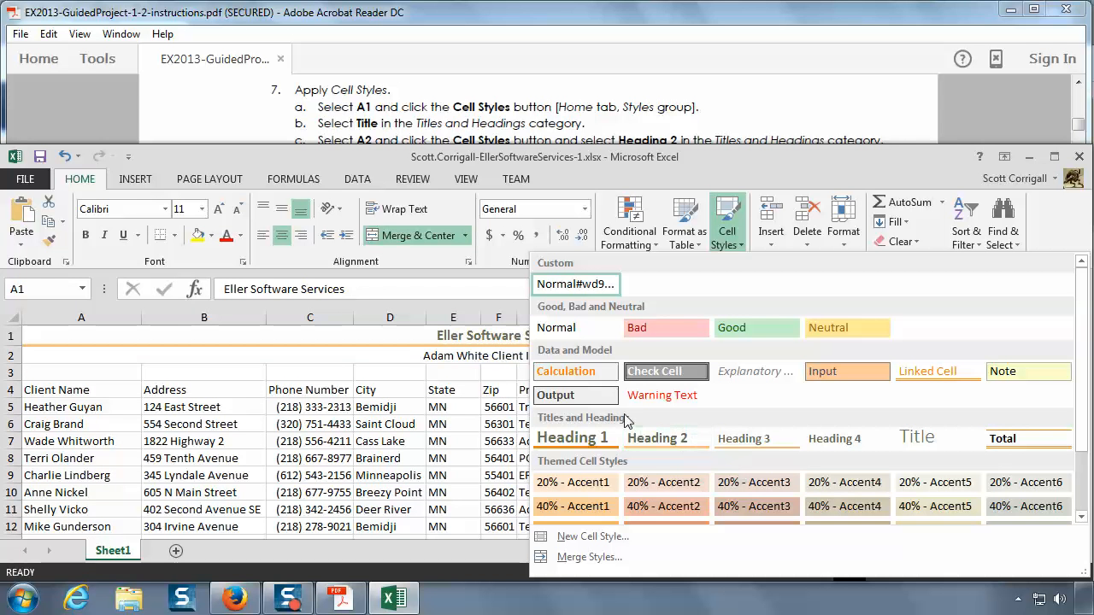
click(926, 441)
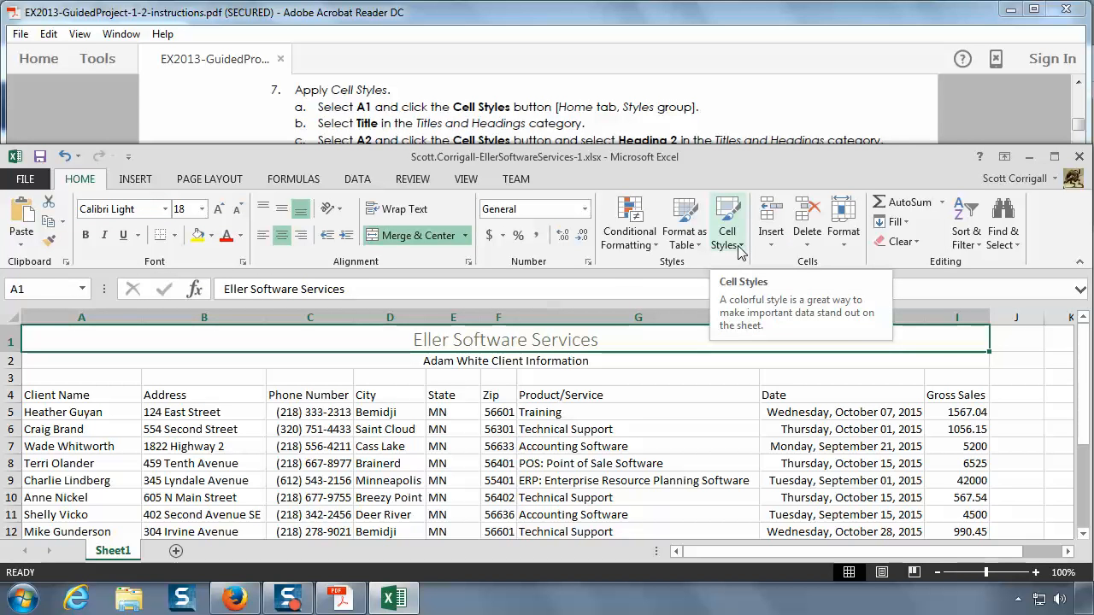
click(64, 157)
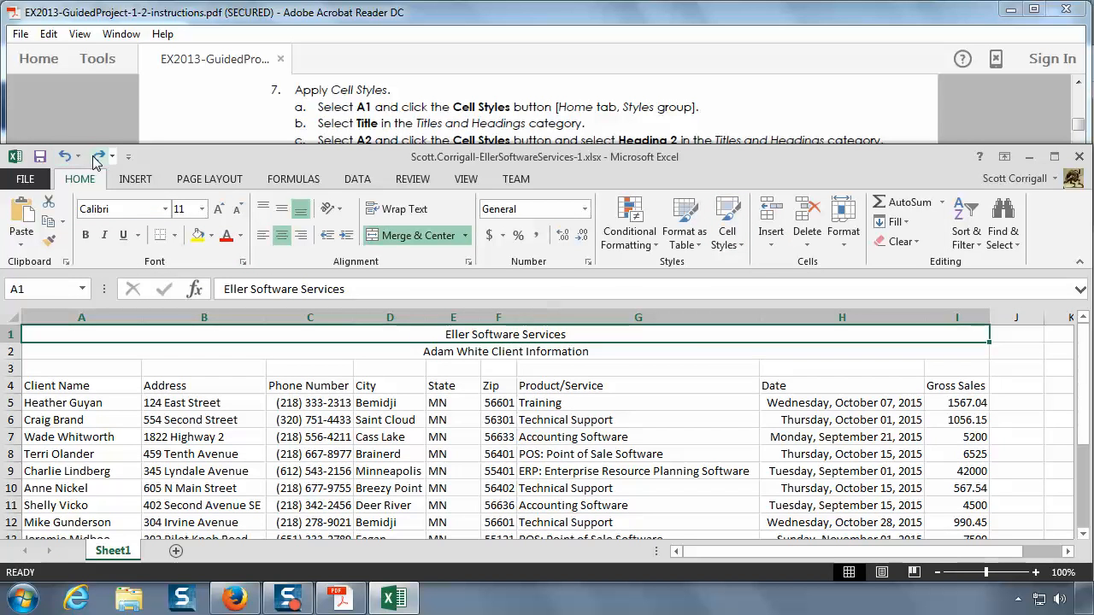
click(100, 157)
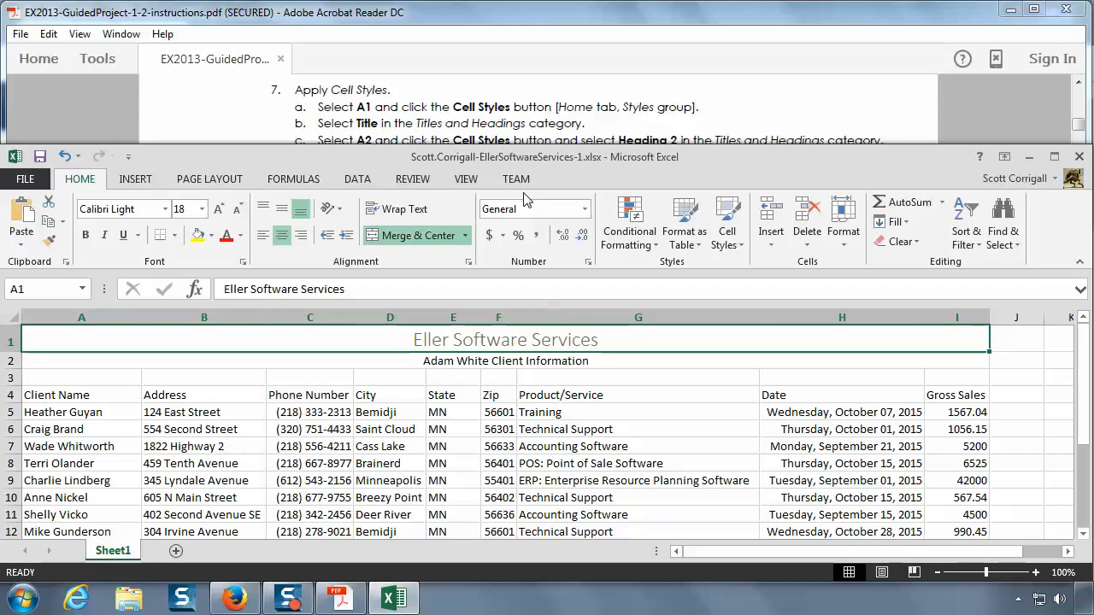
Step: Read the remaining cell style instructions in the PDF and apply Heading 2 to A2, undoing and redoing it to compare
click(887, 141)
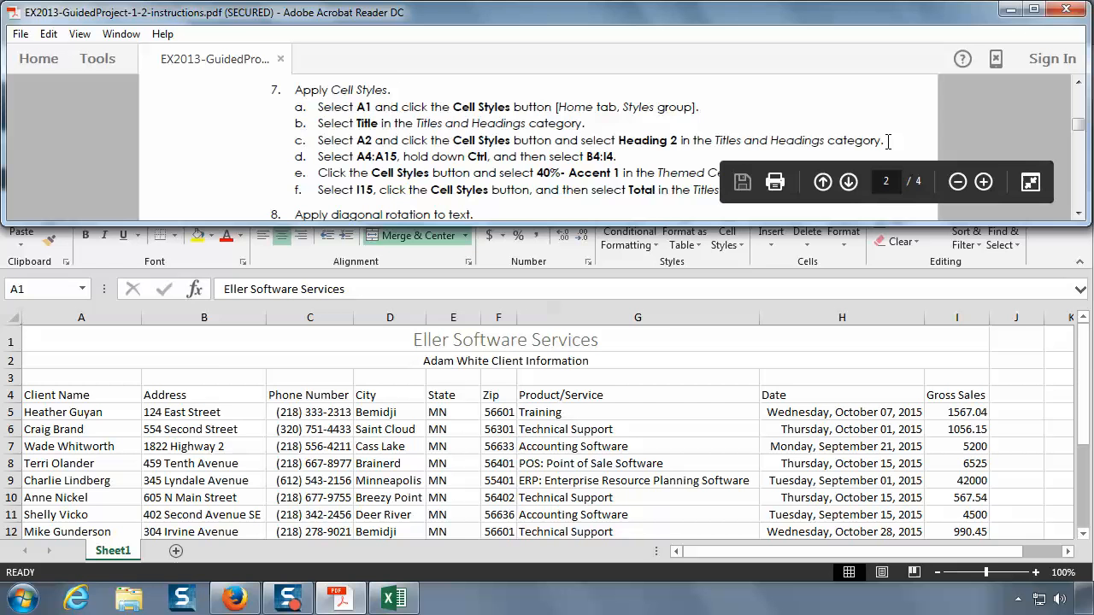
click(1078, 214)
click(1079, 214)
click(1079, 215)
click(1078, 216)
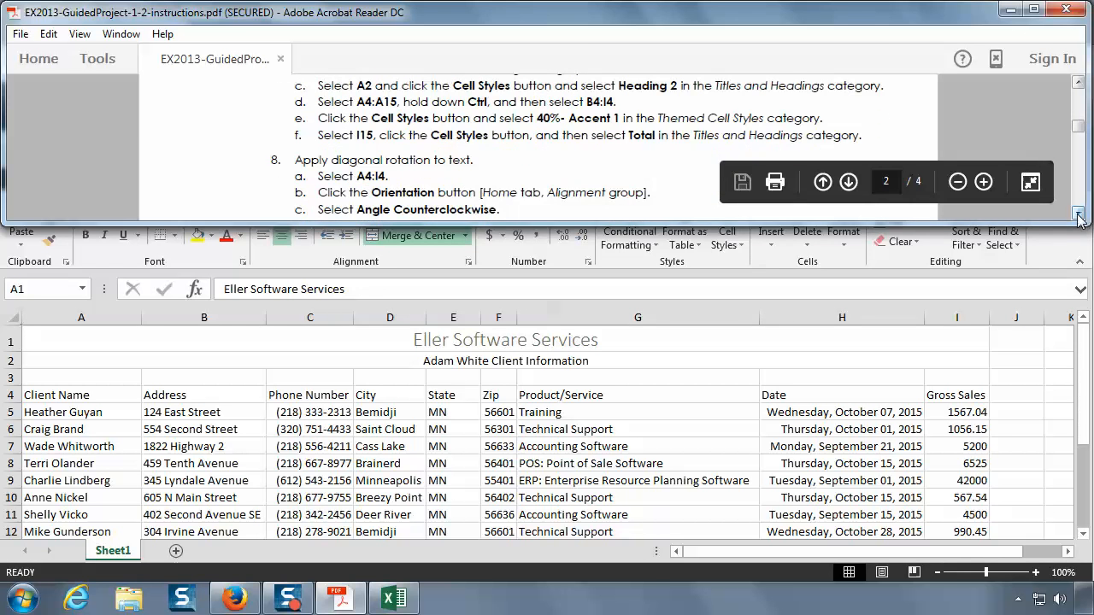
click(212, 362)
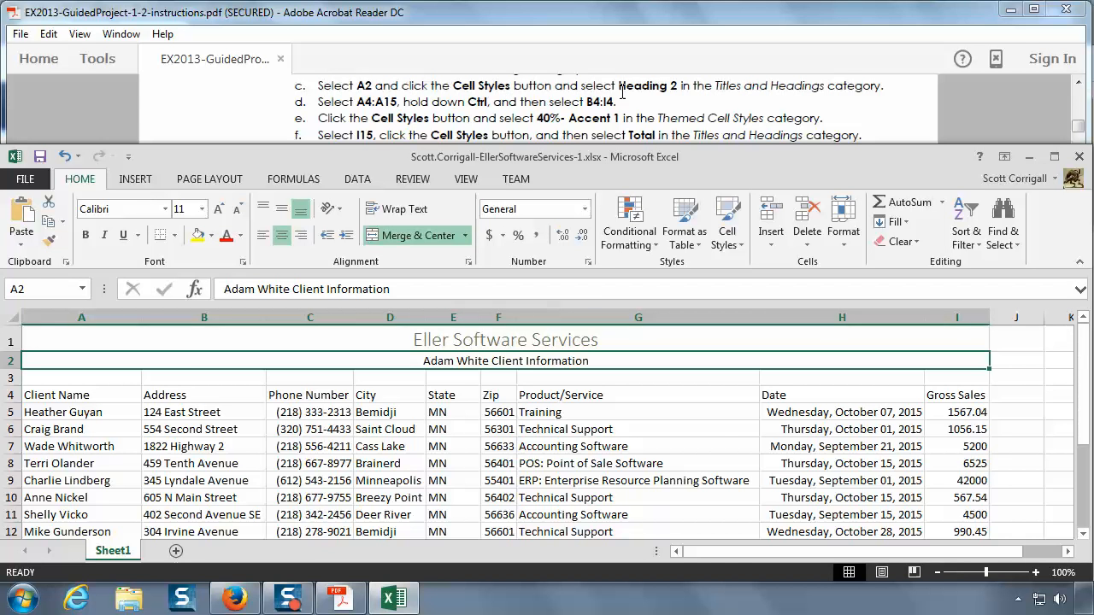
click(734, 243)
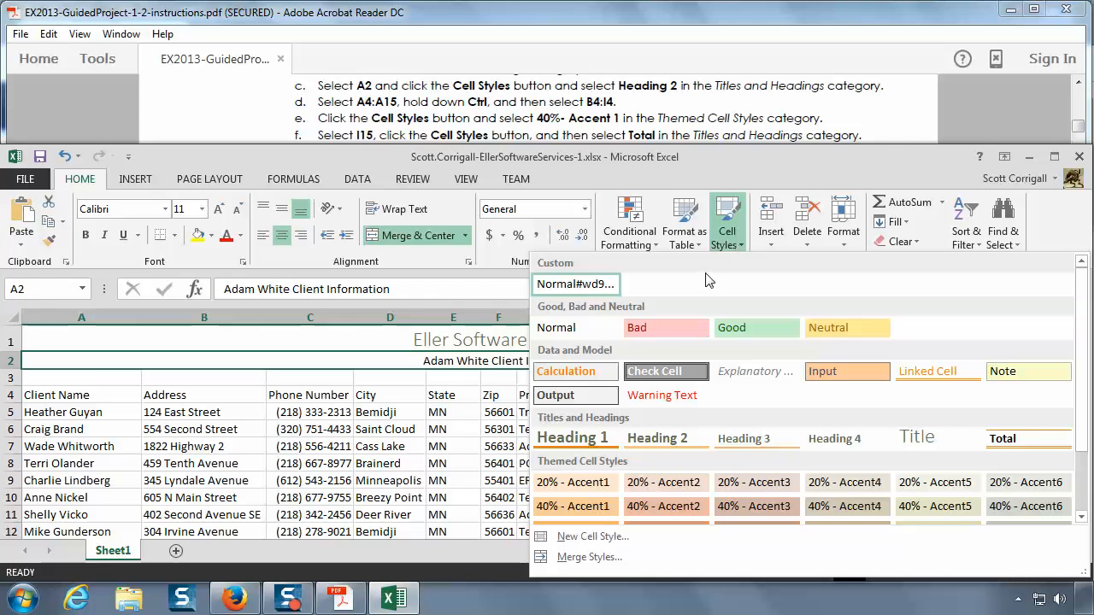
click(653, 441)
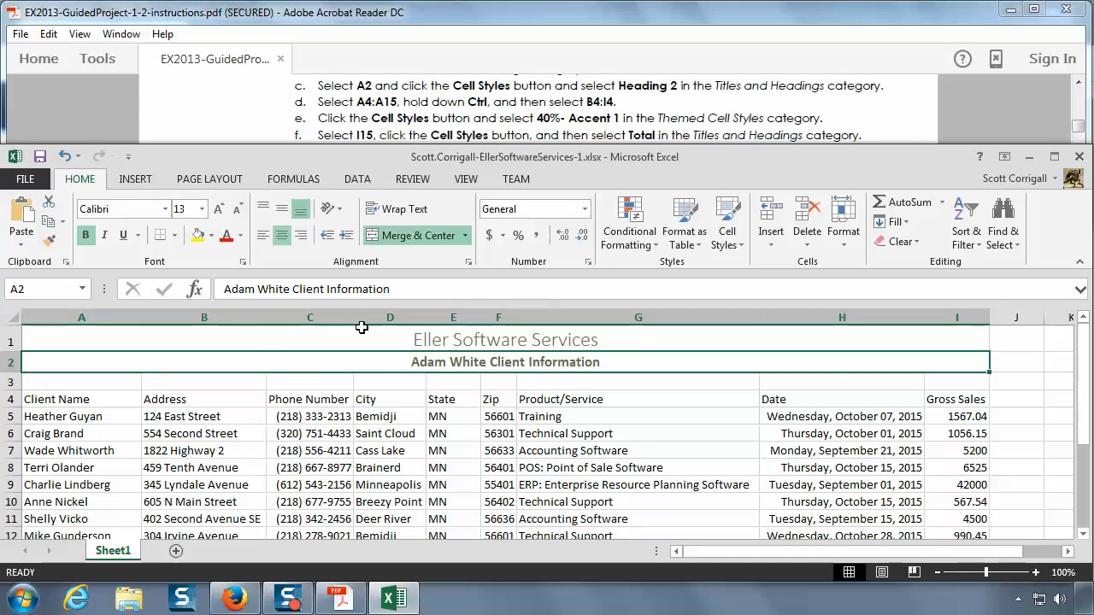
click(66, 157)
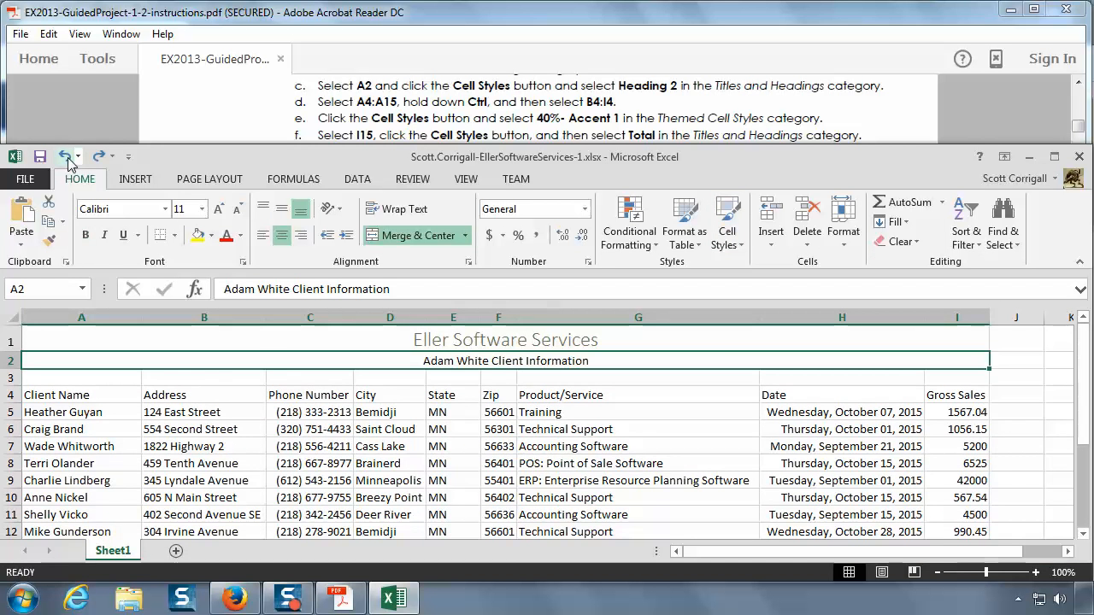
click(100, 159)
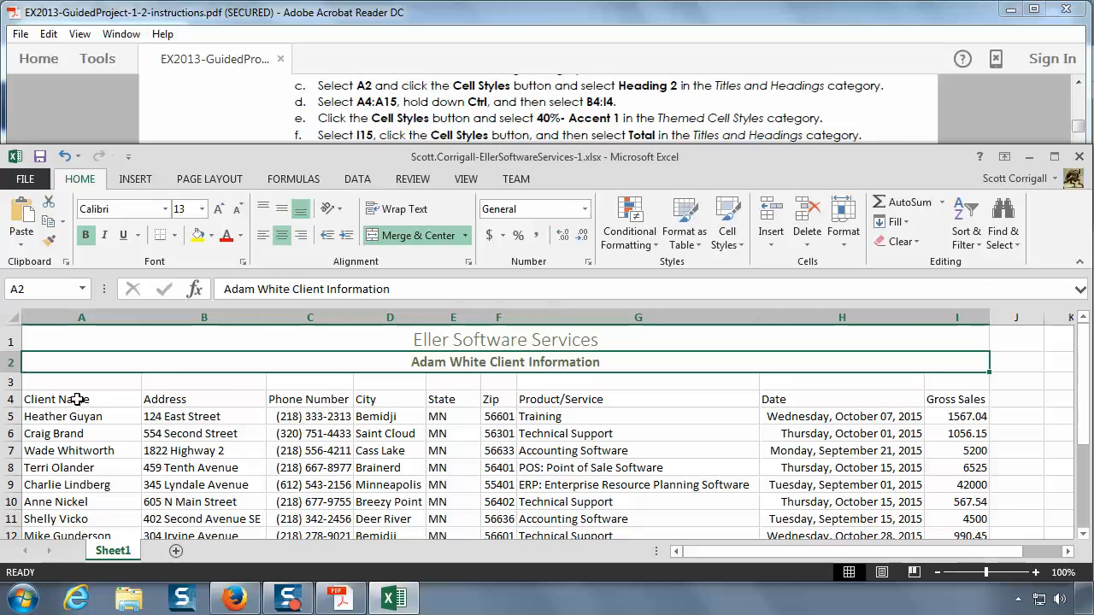
Step: Select A4:A15 together with B4:I4 and open the Cell Styles gallery
click(76, 399)
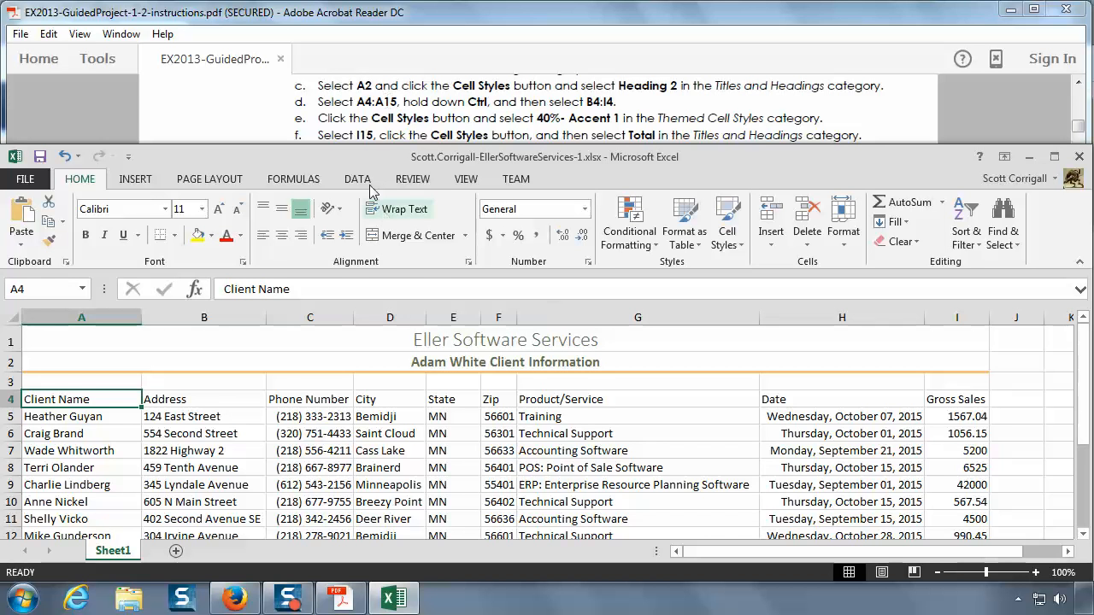
drag(114, 397, 85, 509)
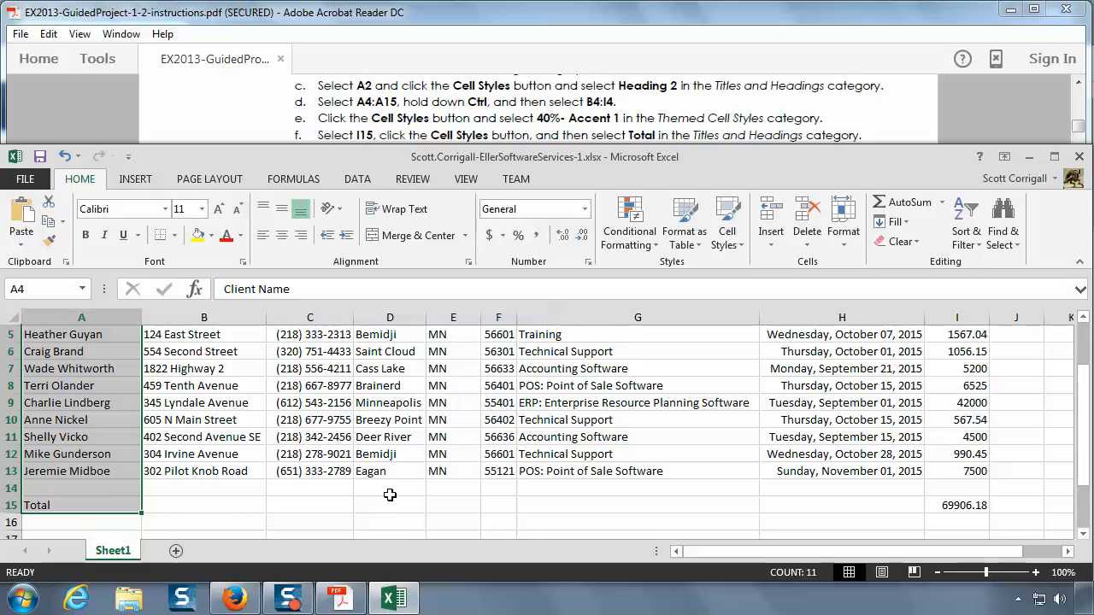
scroll(390, 495, up, 1)
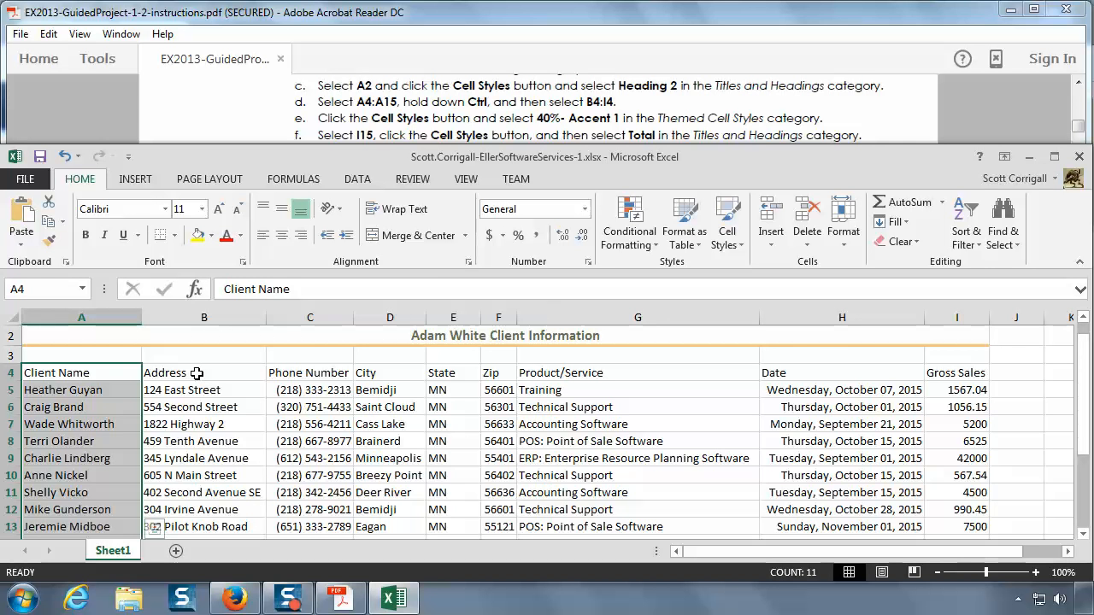
drag(197, 373, 949, 374)
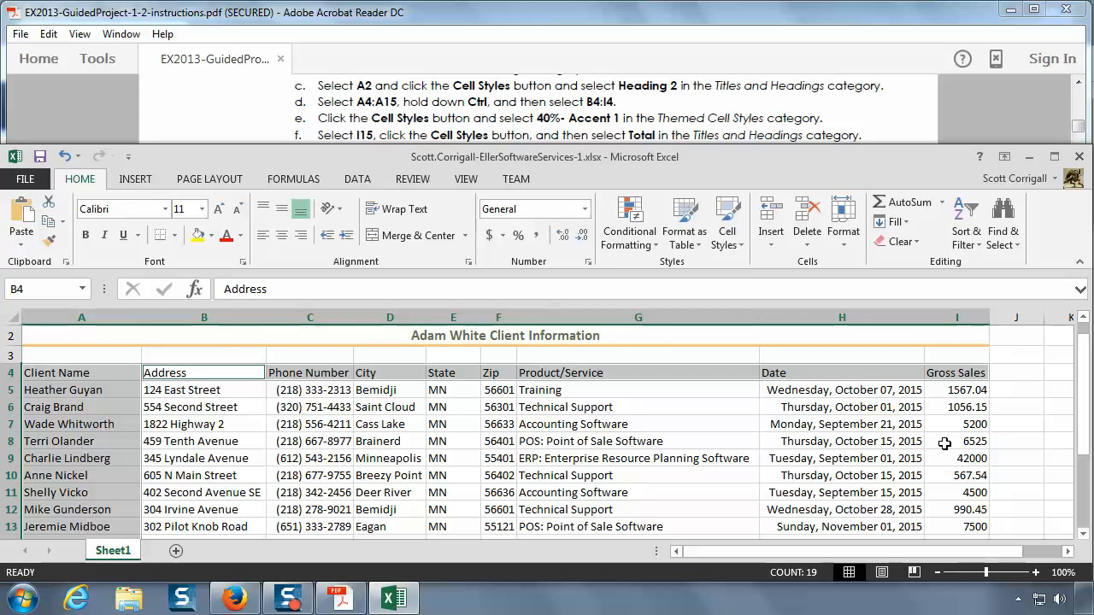
scroll(945, 444, down, 1)
scroll(945, 443, up, 1)
click(732, 248)
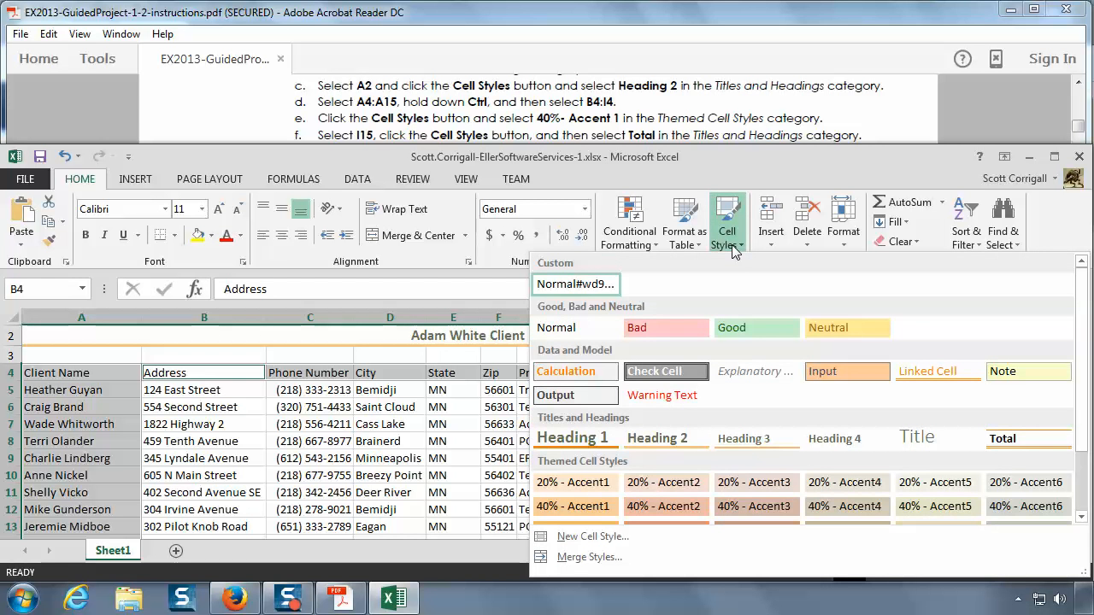
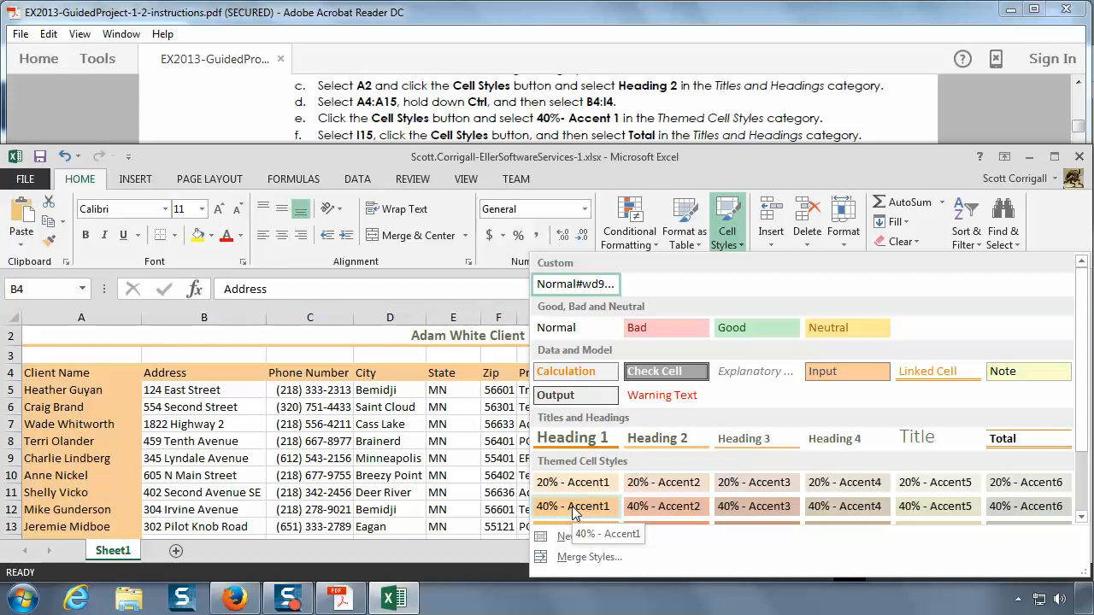
Step: Apply the 40% - Accent1 cell style to A4:A15 and B4:I4, then deselect them and check the formatting
click(572, 506)
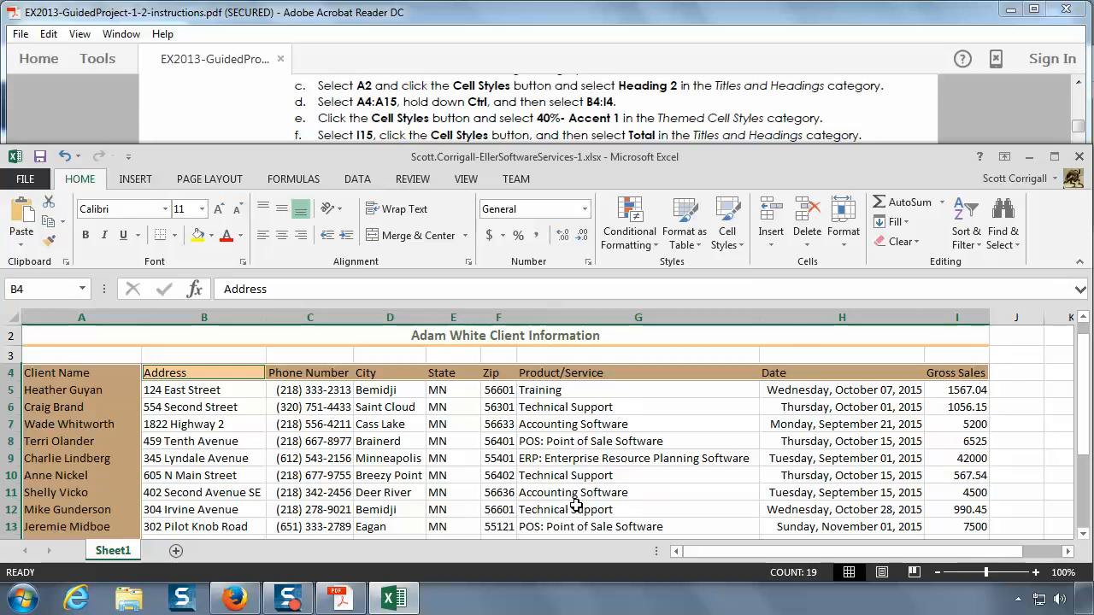
click(1011, 425)
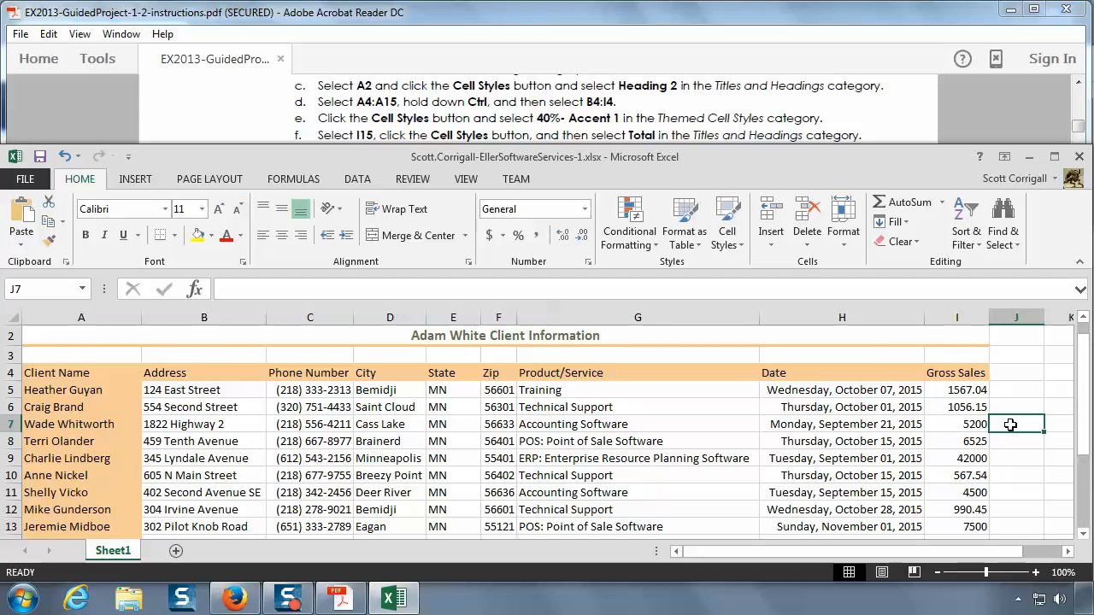
scroll(557, 505, down, 1)
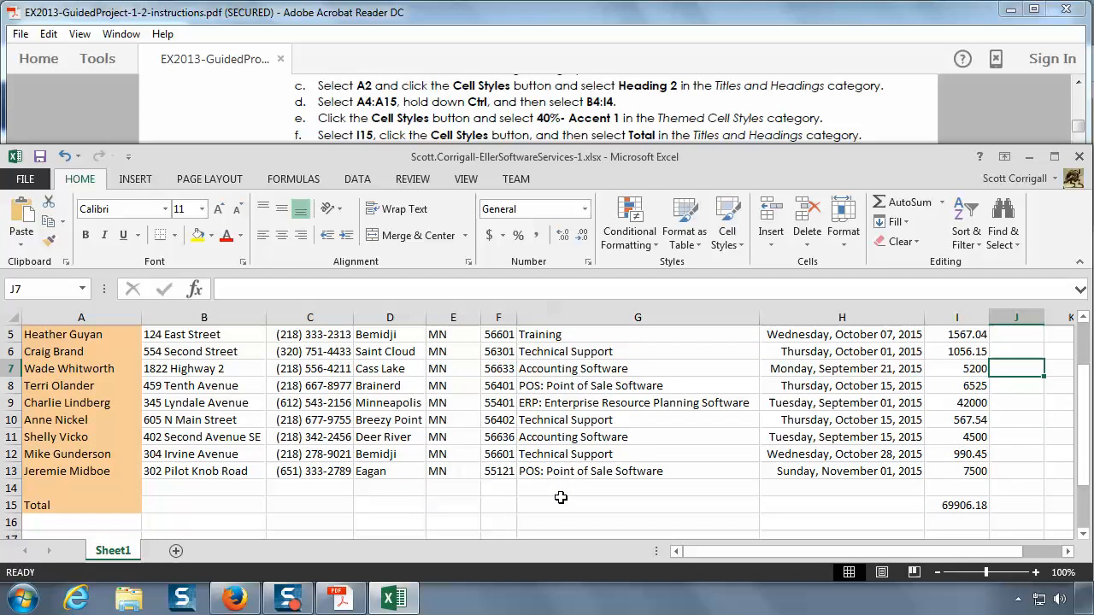
scroll(561, 497, up, 1)
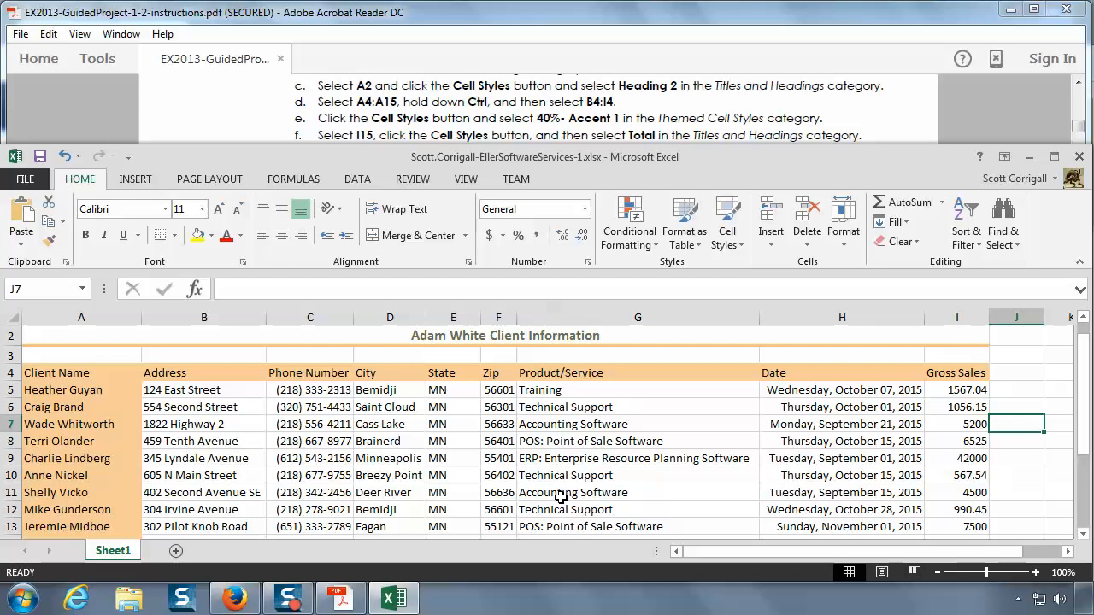
Step: Read the last cell style instruction in the PDF and apply the Total cell style to I15
click(626, 109)
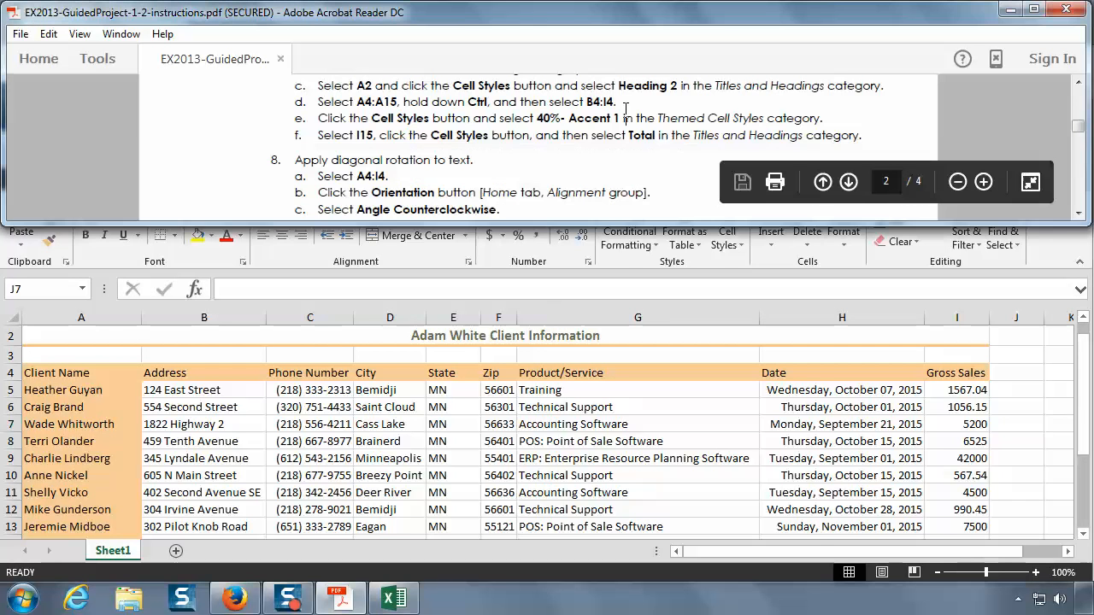
scroll(548, 116, down, 1)
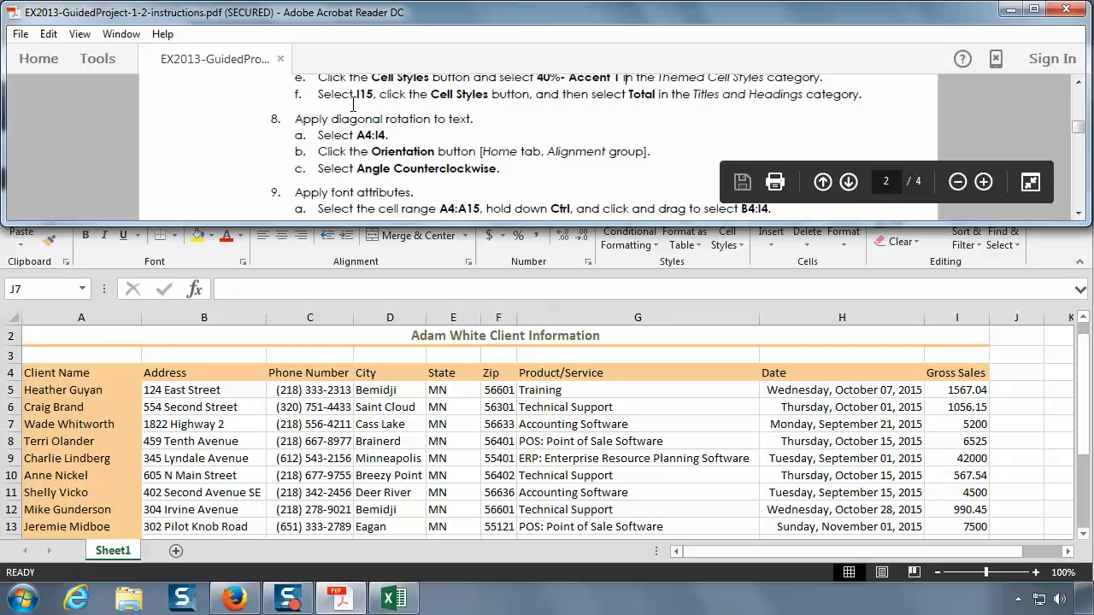
click(1084, 537)
click(1084, 537)
click(1084, 537)
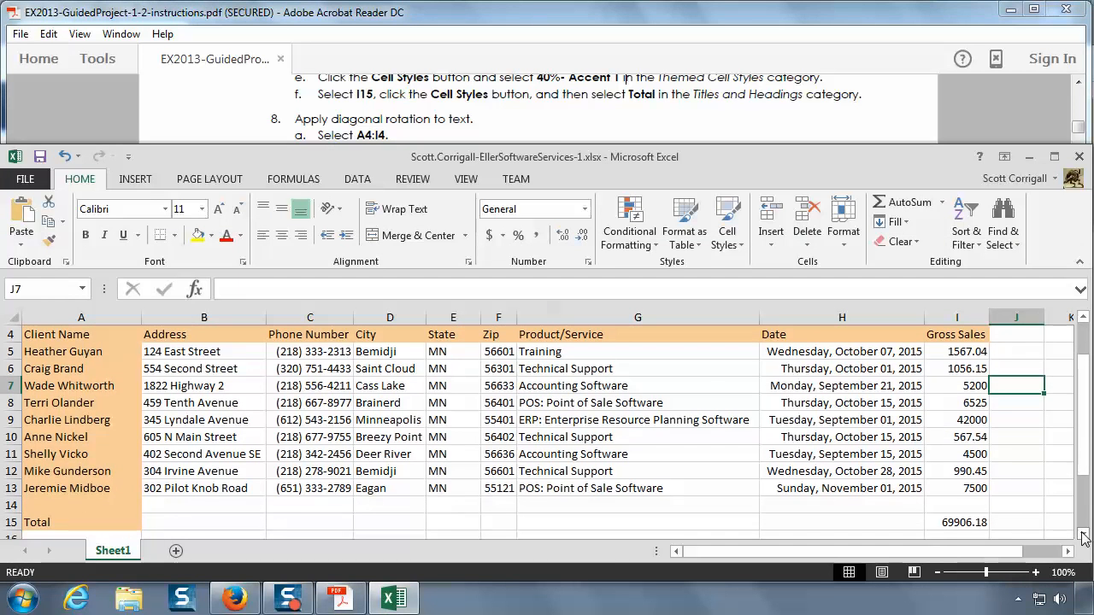
click(949, 314)
click(8, 522)
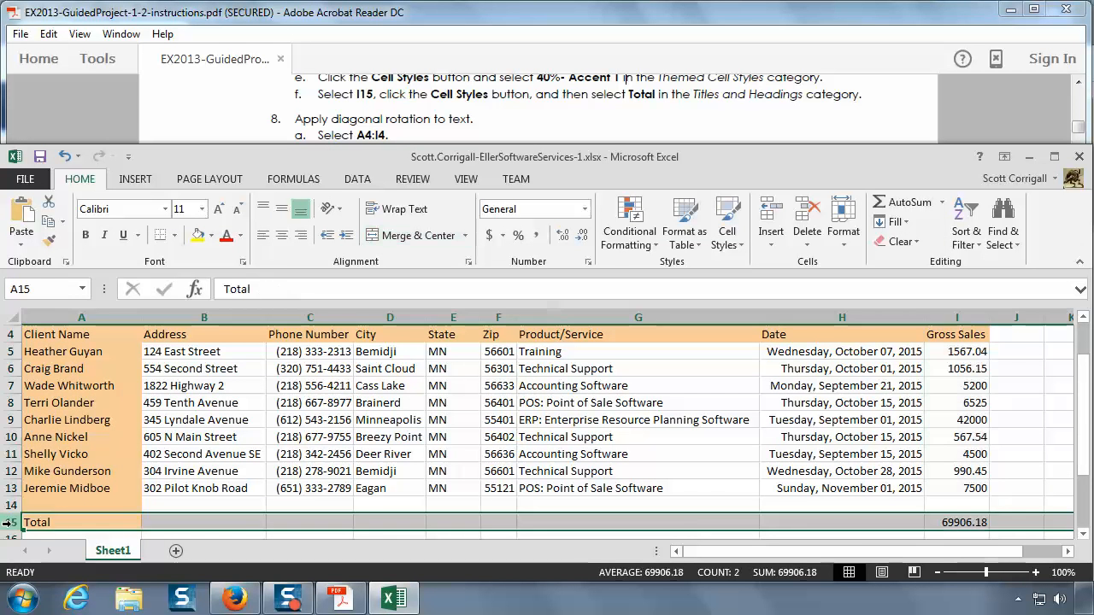
click(968, 522)
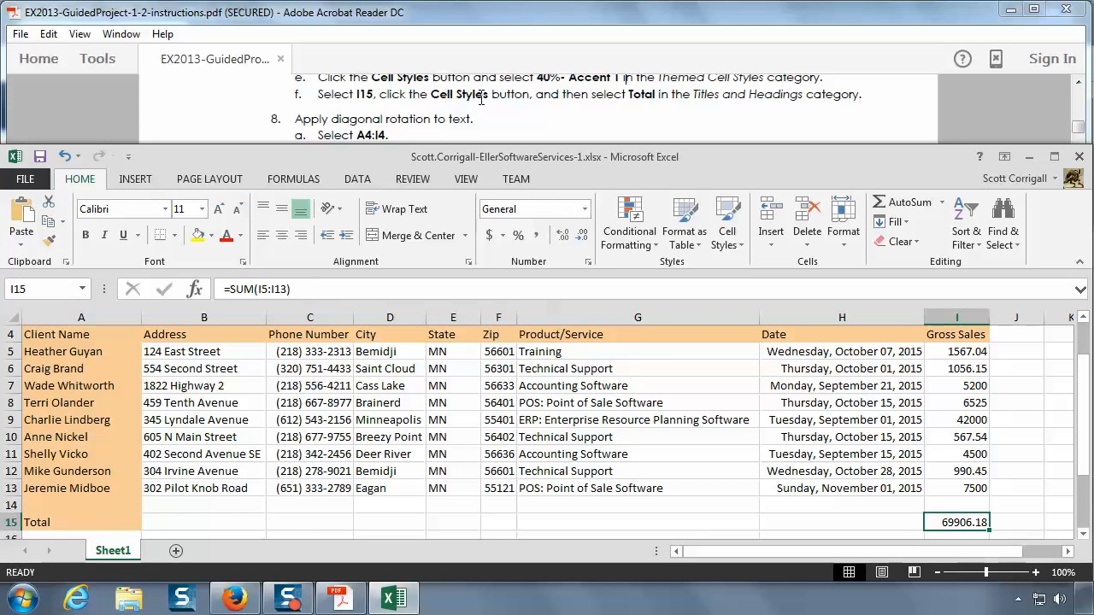
click(741, 246)
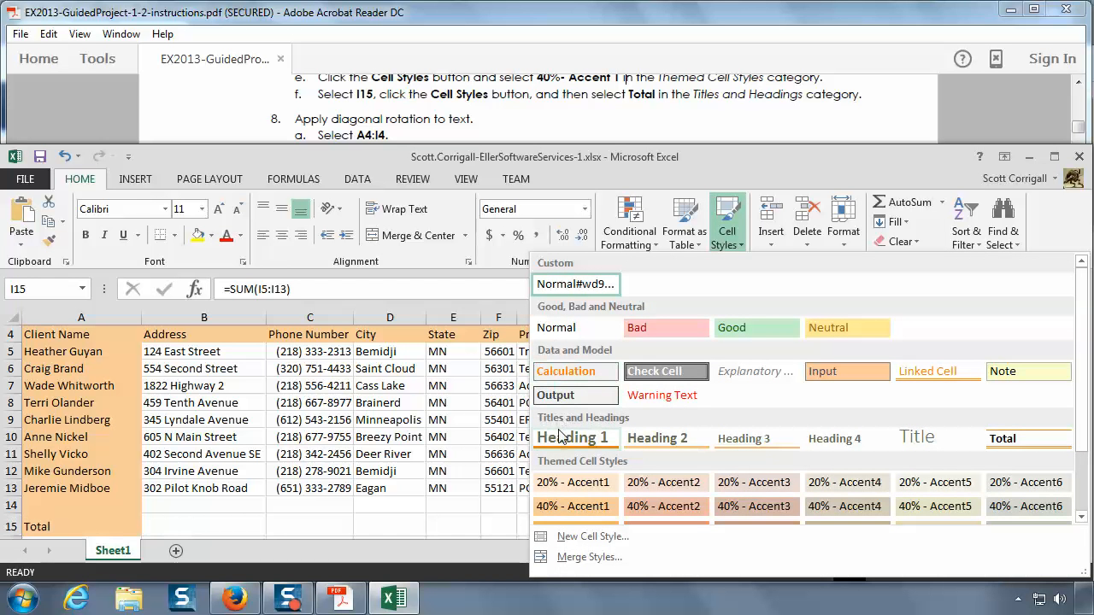
click(1019, 445)
click(1019, 442)
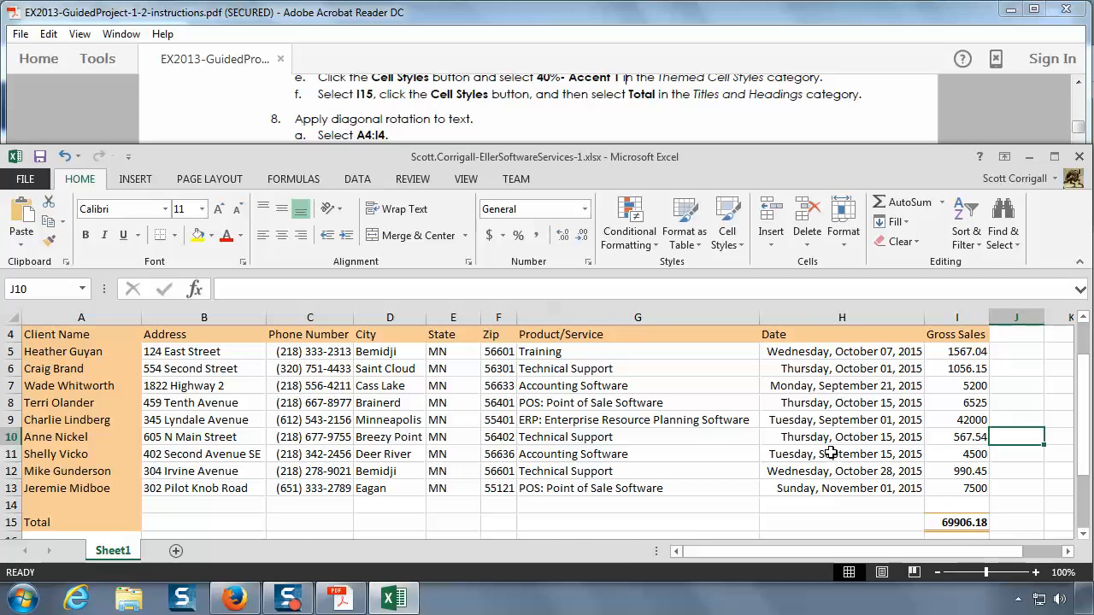
scroll(831, 453, up, 1)
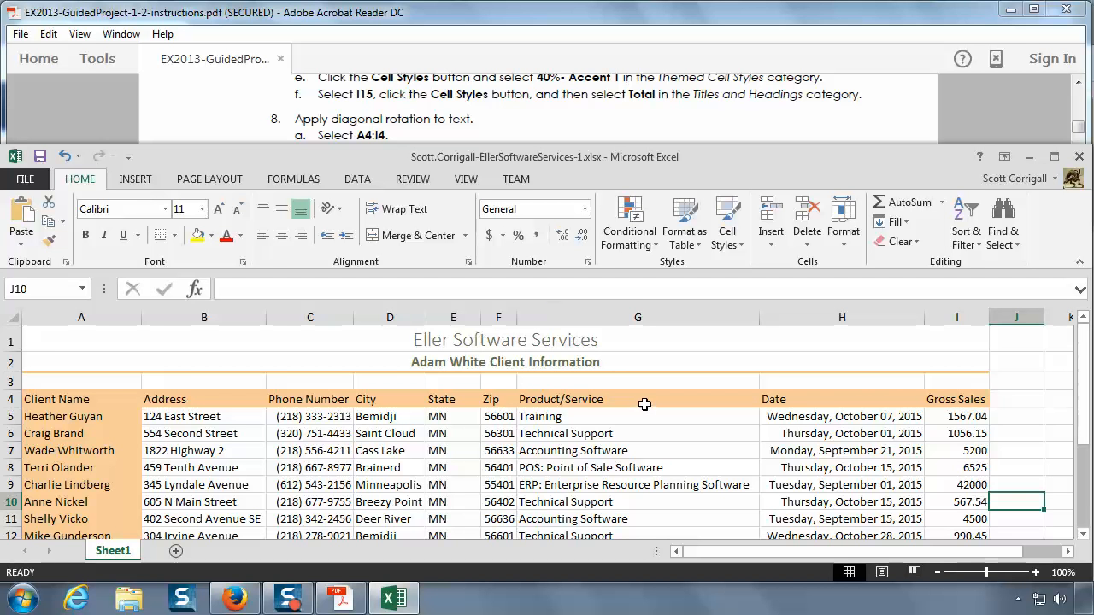
scroll(769, 440, down, 1)
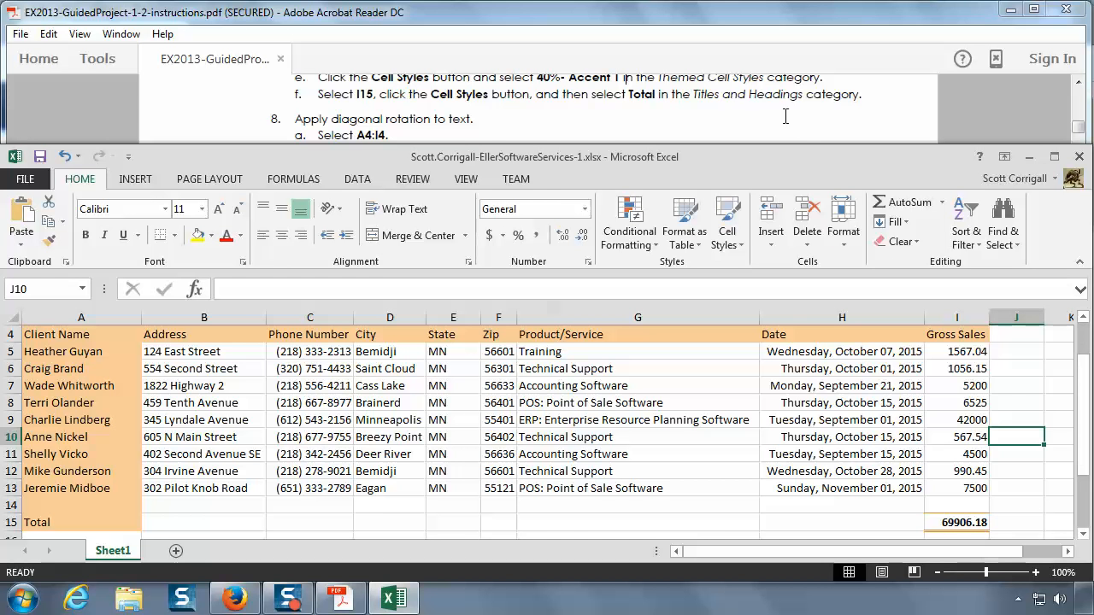
Step: Read instruction 8 in the PDF and rotate the header text in A4:I4 using the Angle Counterclockwise orientation
click(759, 111)
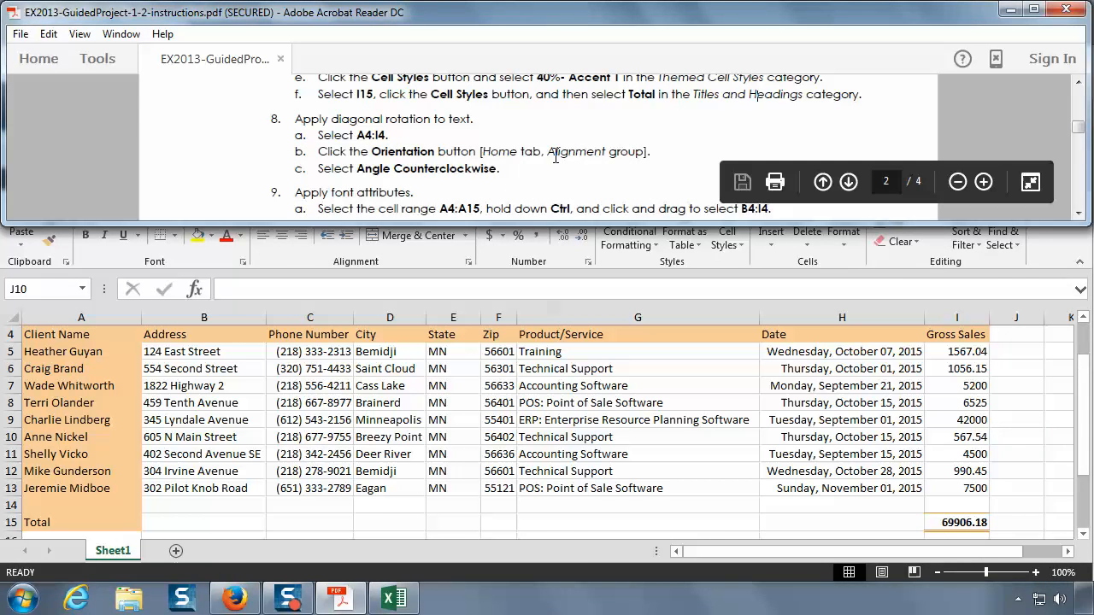
click(1079, 213)
click(1079, 213)
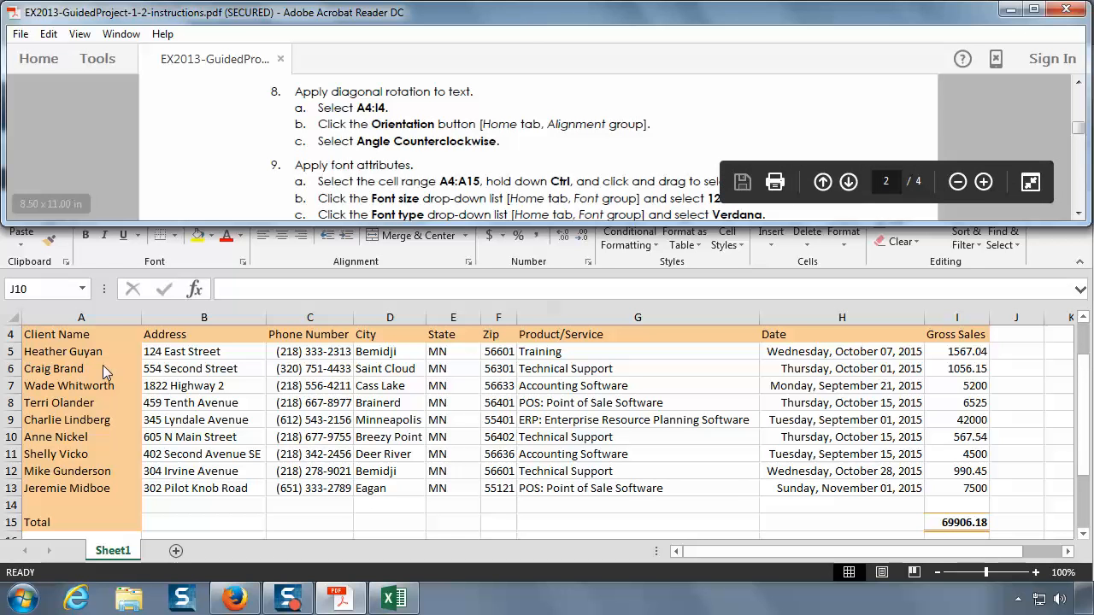
click(81, 334)
click(82, 334)
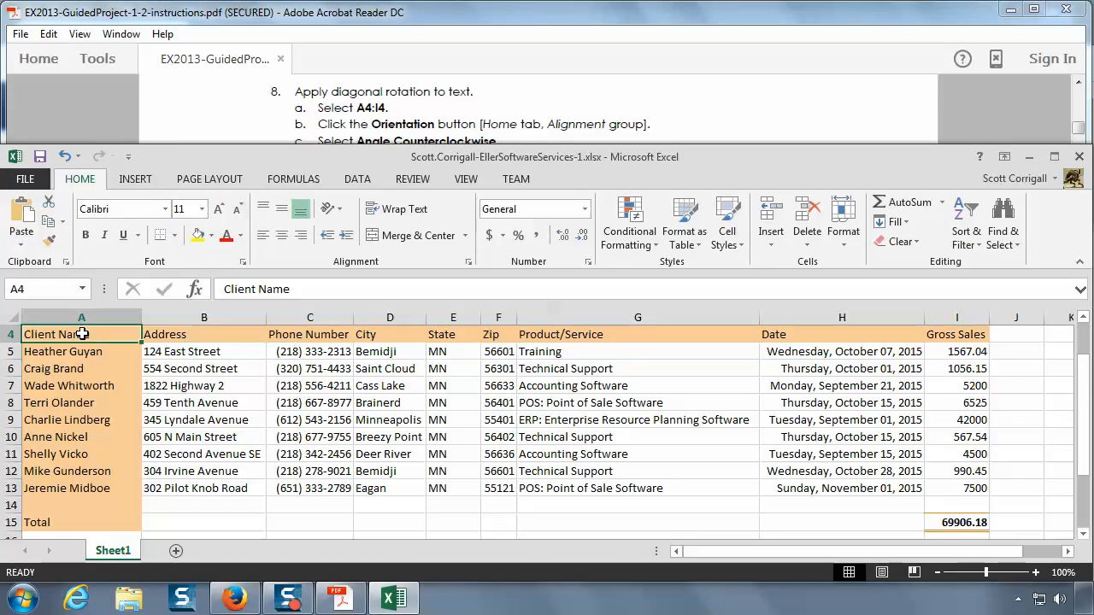
double_click(67, 334)
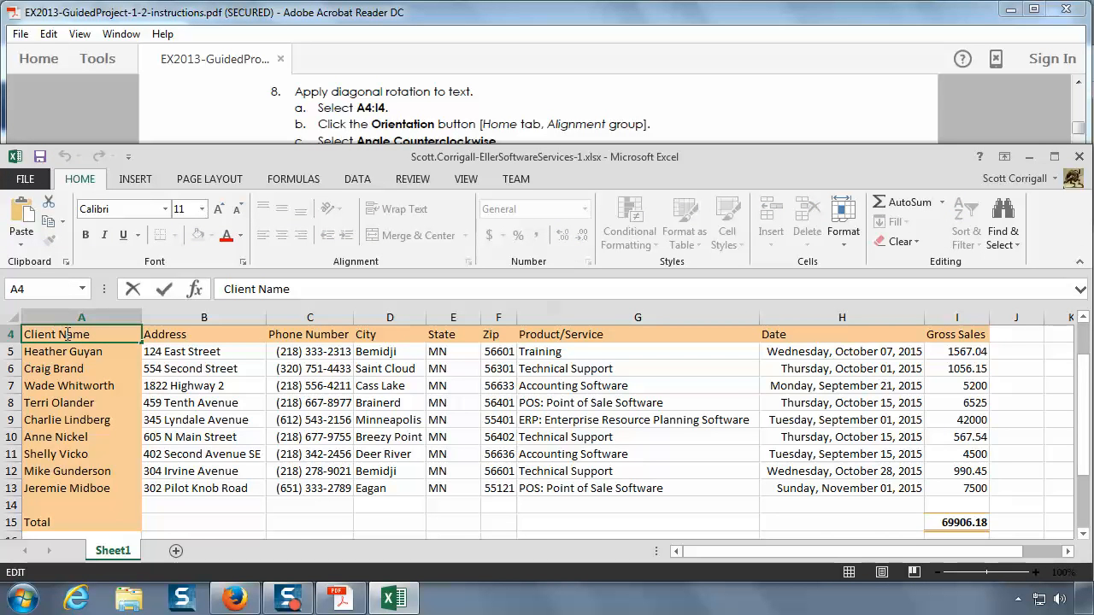
scroll(81, 376, up, 1)
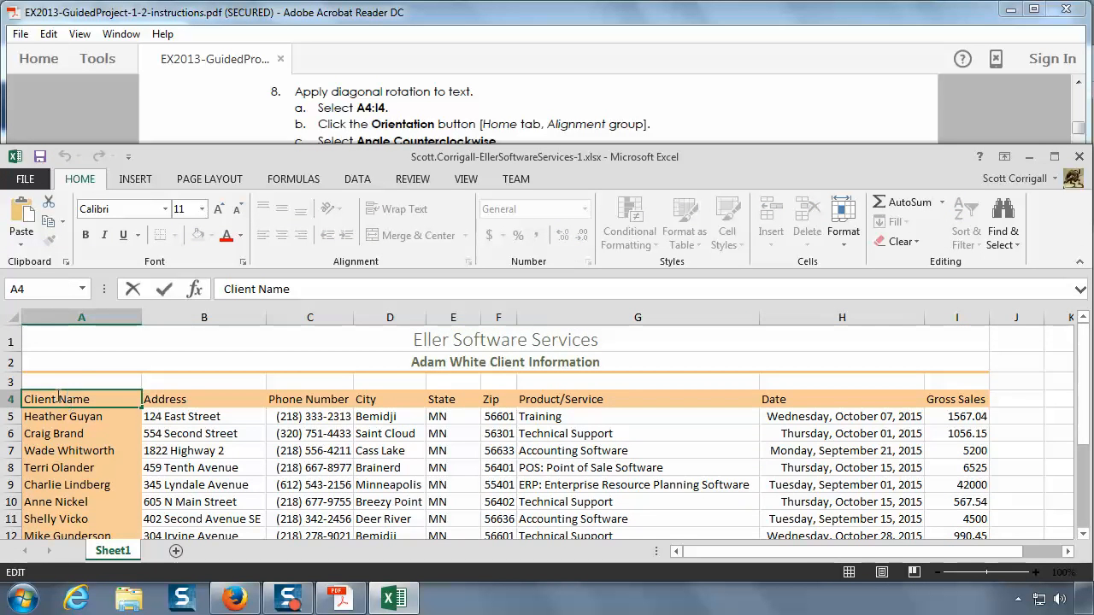
key(Escape)
drag(73, 399, 972, 401)
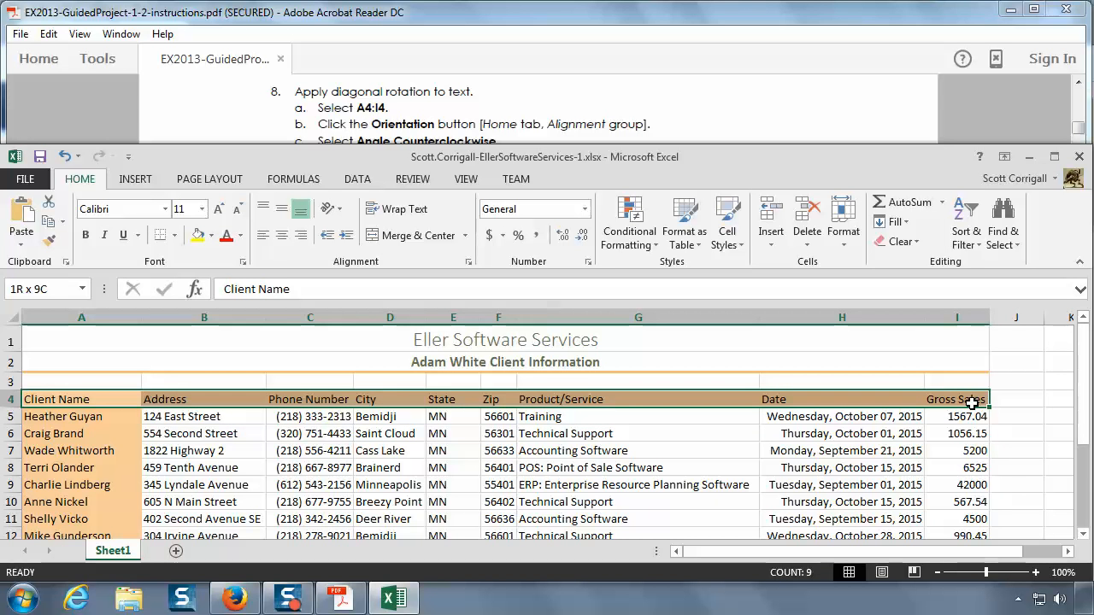
drag(972, 403, 972, 403)
click(331, 214)
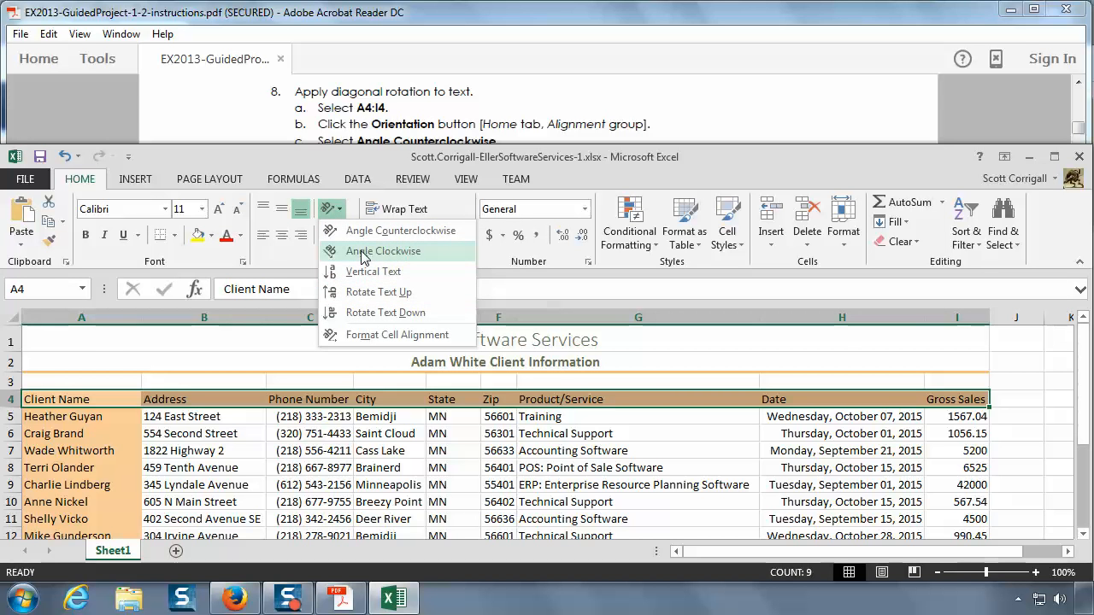
click(360, 119)
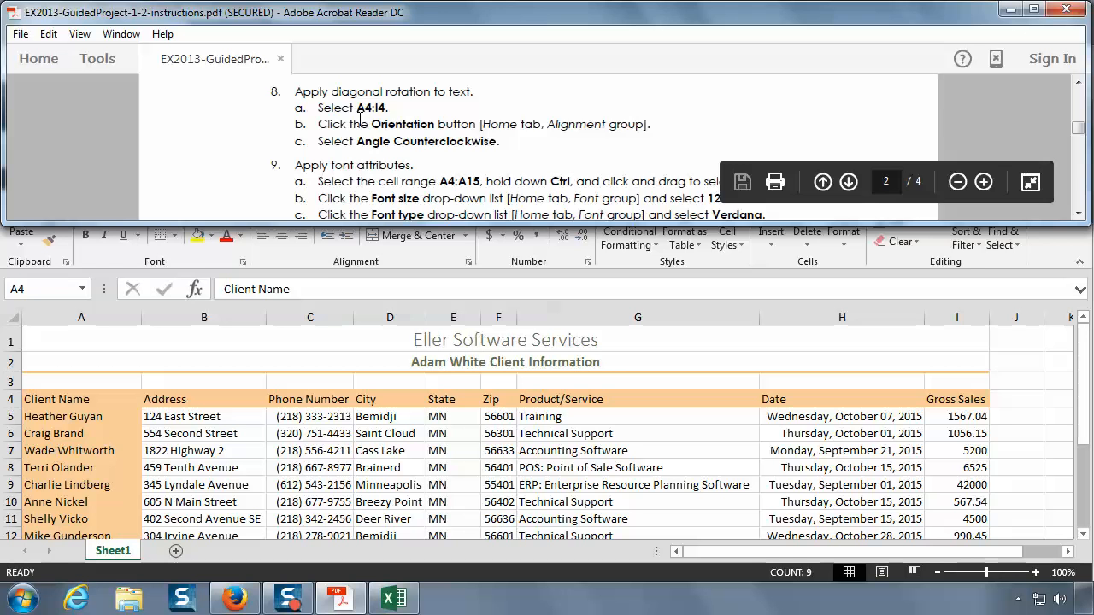
scroll(360, 118, down, 1)
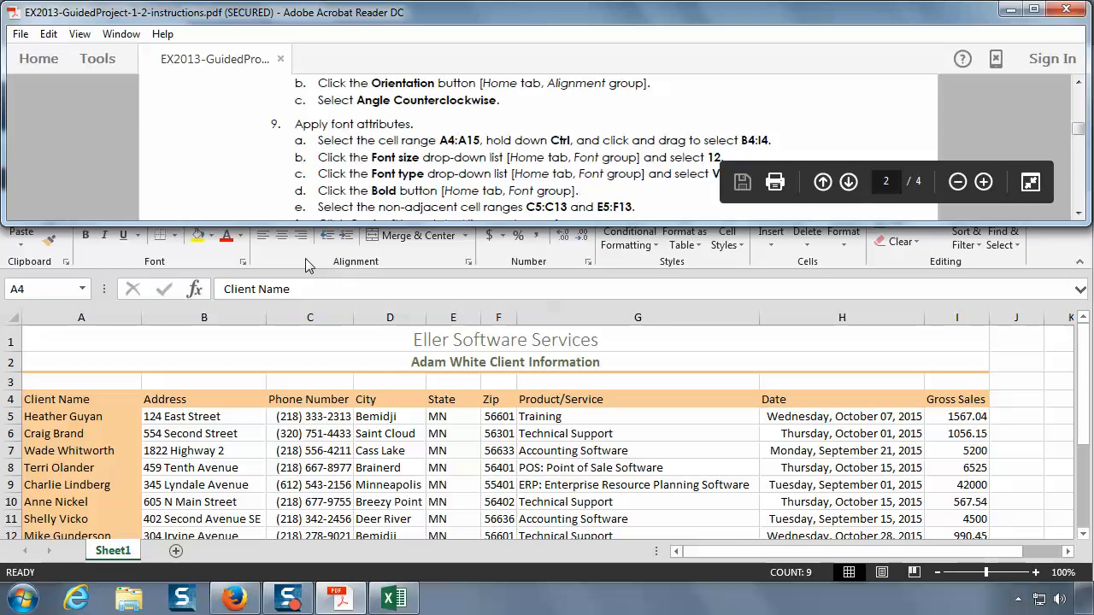
click(333, 253)
click(331, 208)
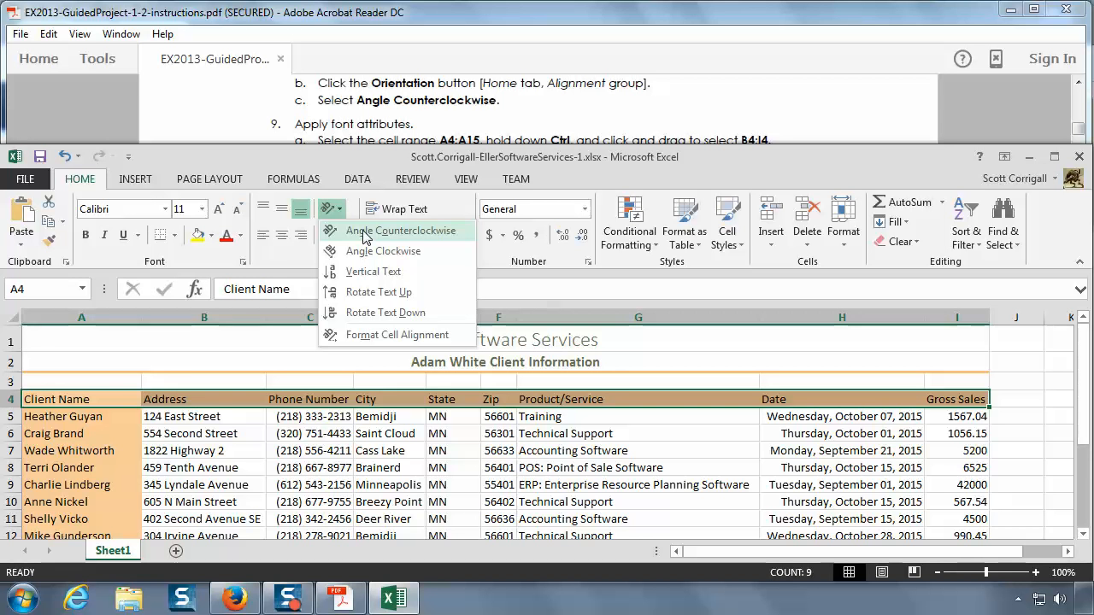
click(366, 232)
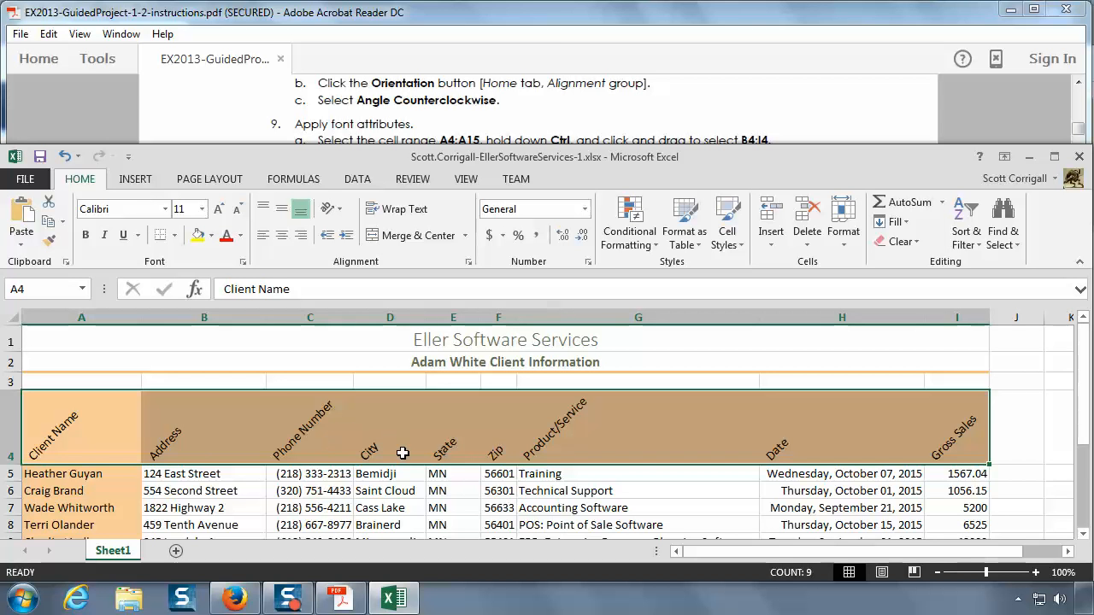
Step: Read instruction 9 in the PDF, select A4:A15 together with B4:I4, and set their font size to 12
click(573, 118)
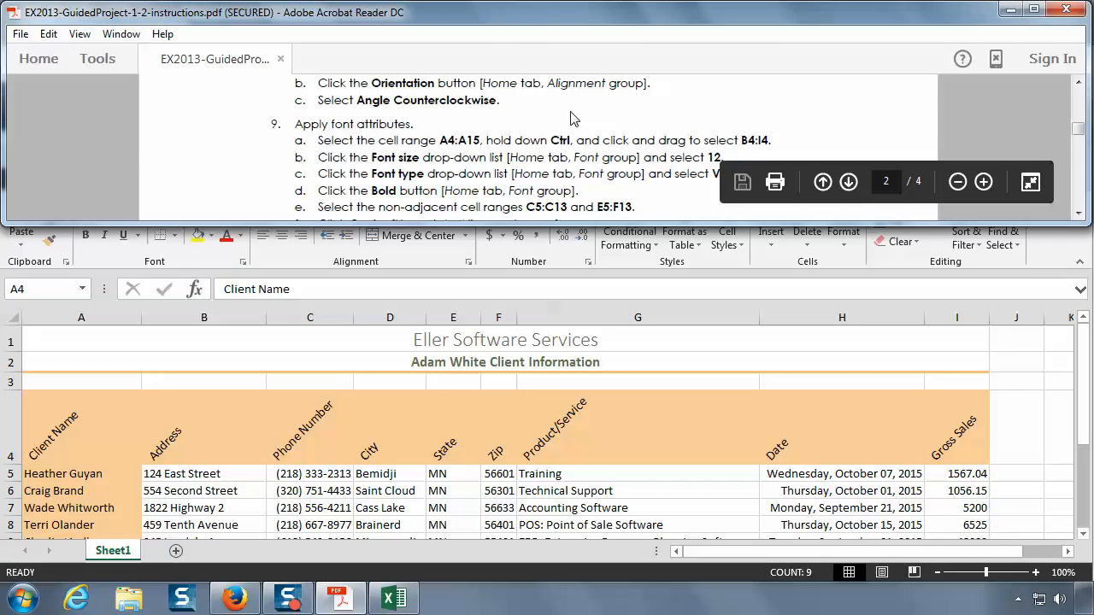
click(1079, 214)
click(1079, 214)
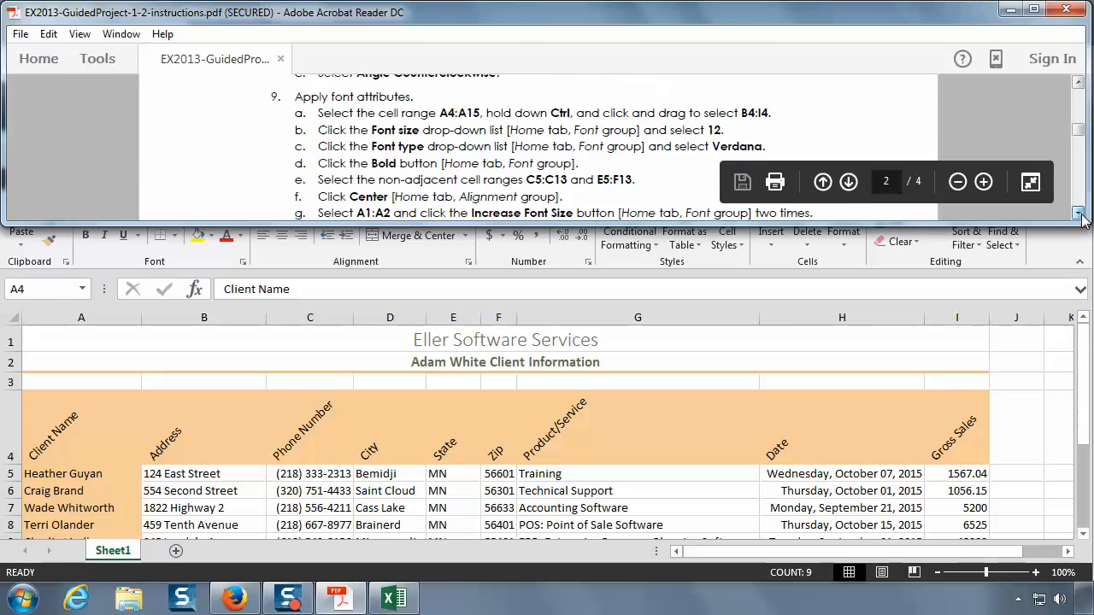
click(1080, 214)
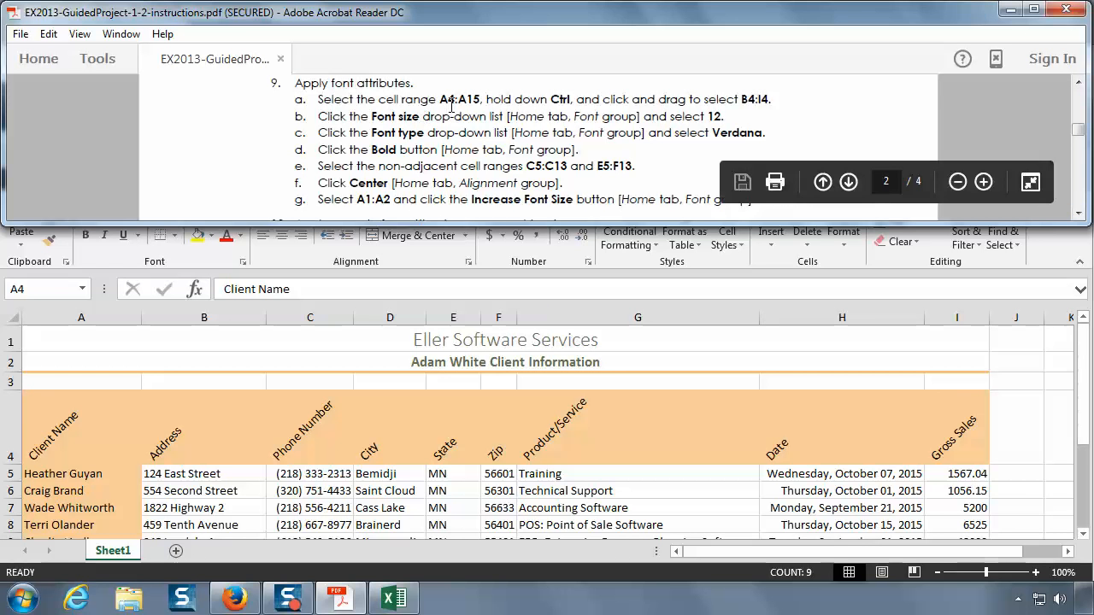
click(71, 430)
scroll(94, 386, down, 1)
drag(94, 386, 65, 504)
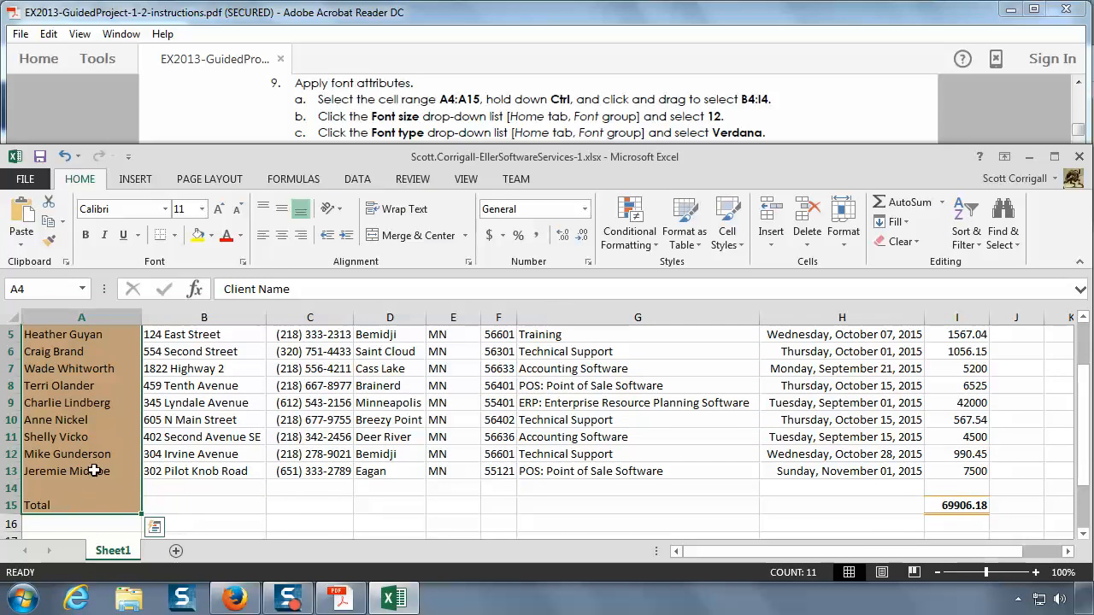
scroll(86, 470, up, 1)
scroll(68, 418, down, 1)
scroll(513, 376, up, 1)
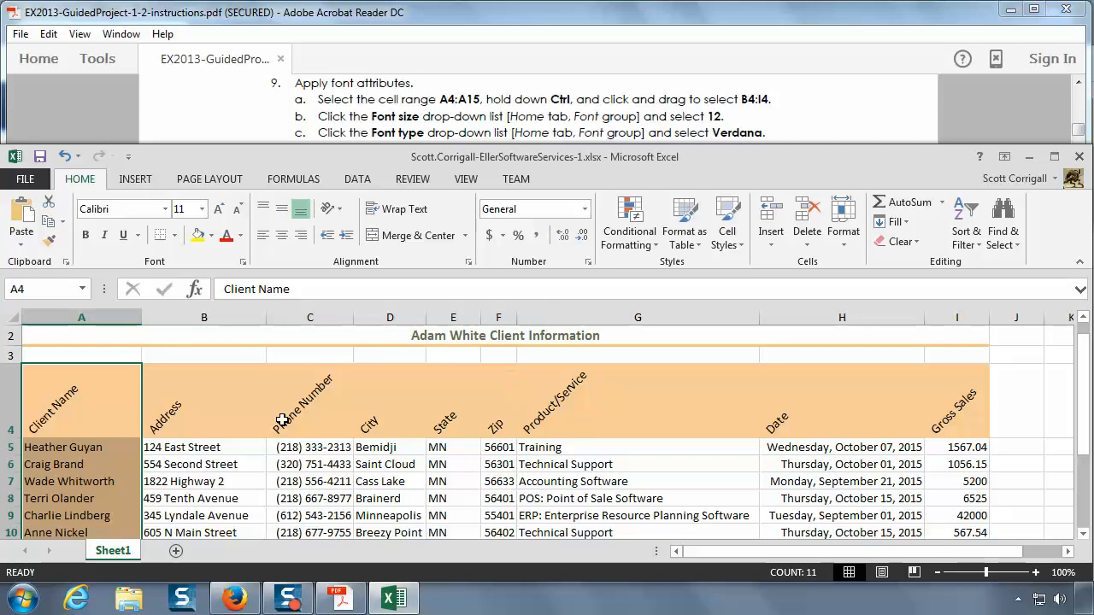
ctrl+click(217, 412)
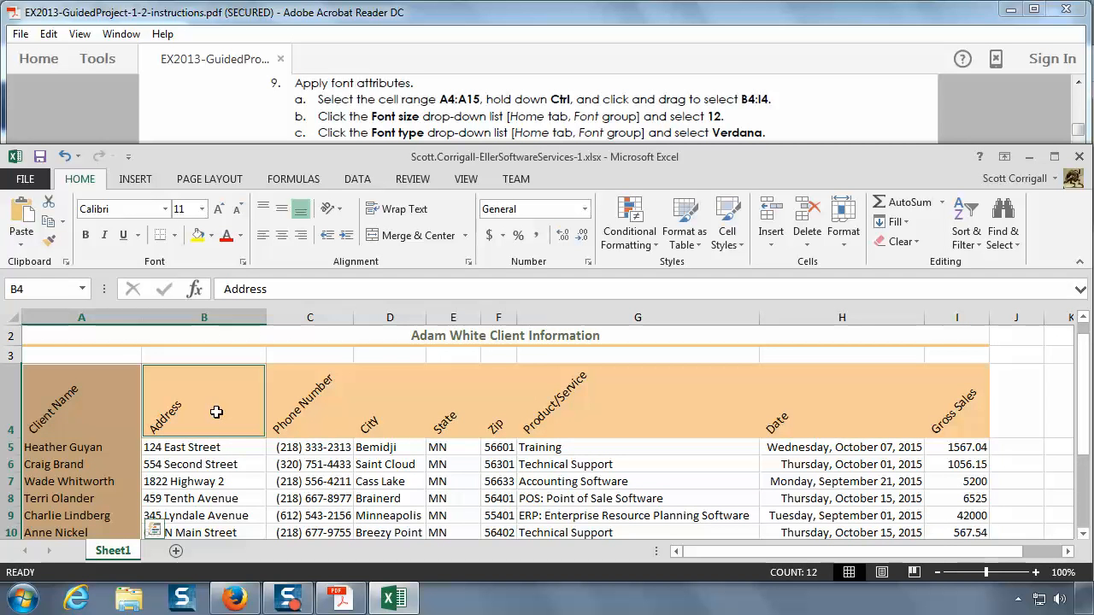
drag(216, 412, 959, 391)
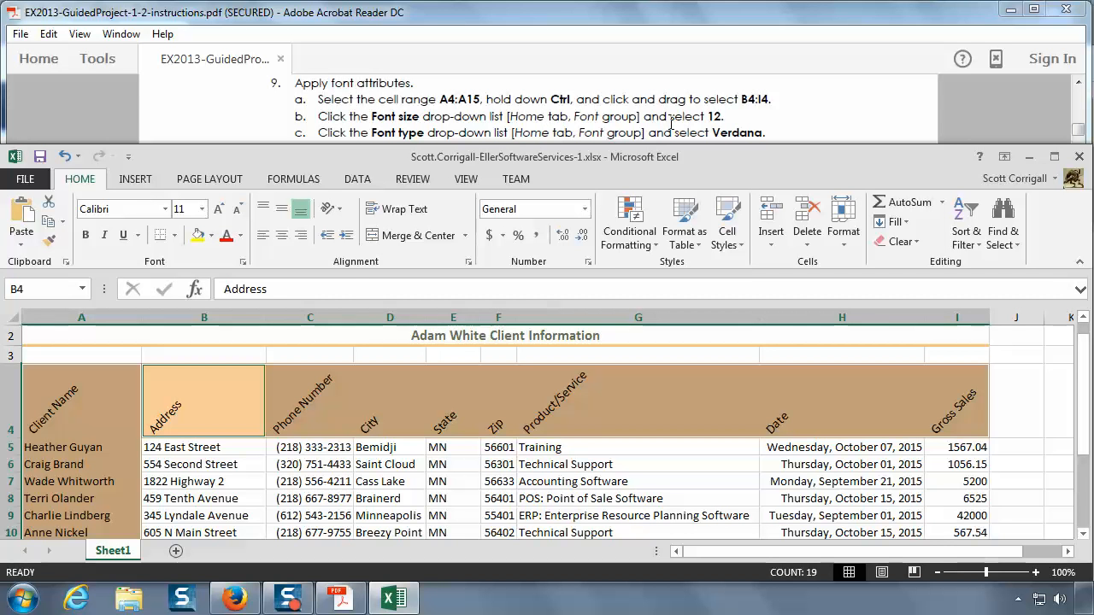
click(201, 209)
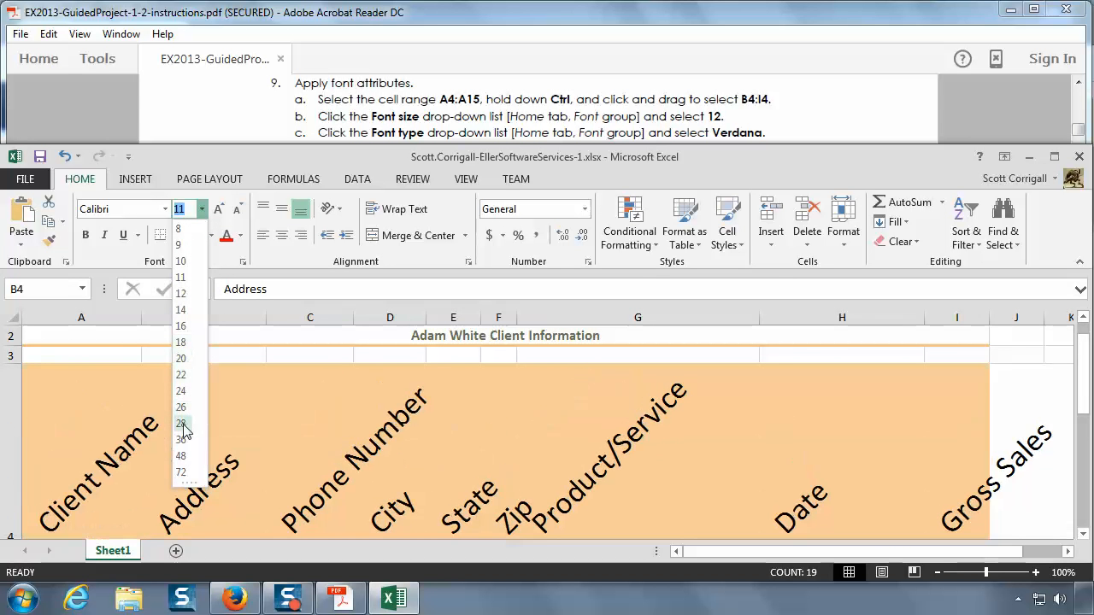
click(182, 295)
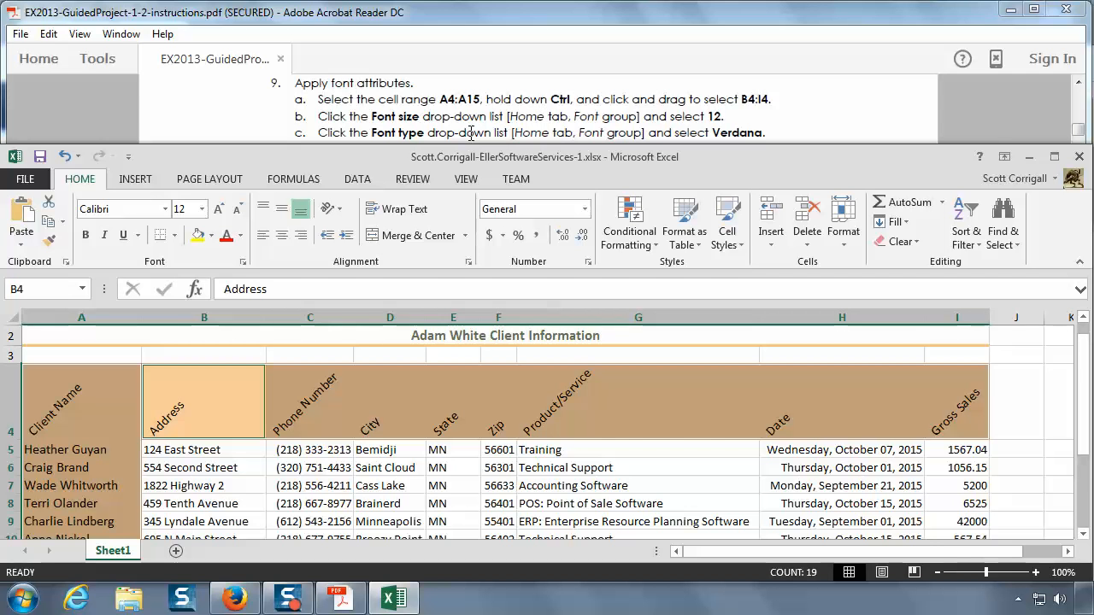
Step: Change the font of the selected ranges A4:A15 and B4:I4 to Verdana
click(165, 209)
scroll(193, 351, down, 15)
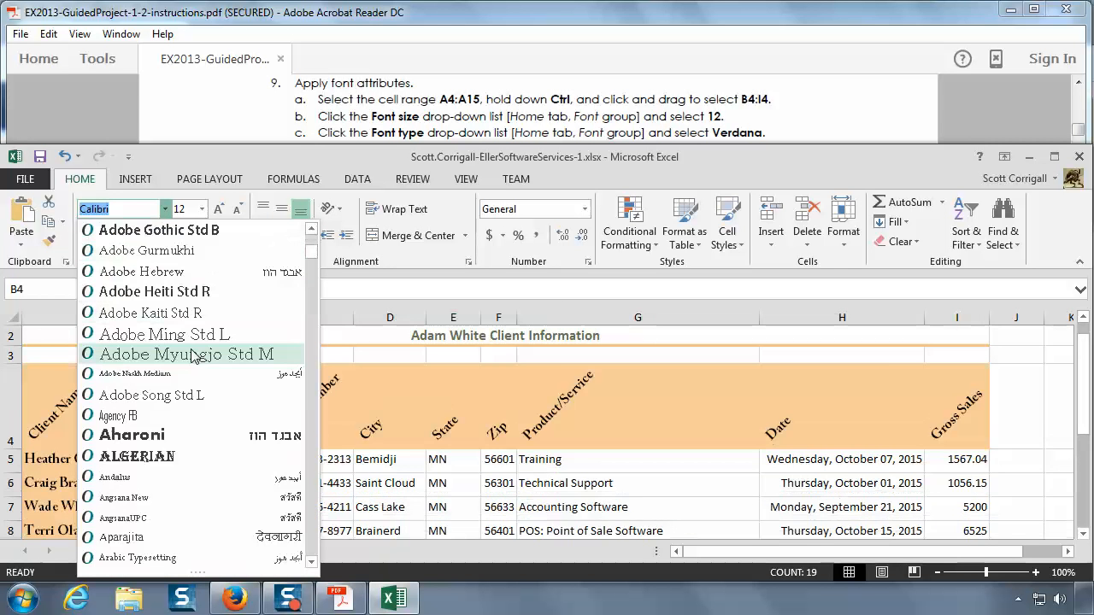
scroll(197, 353, down, 10)
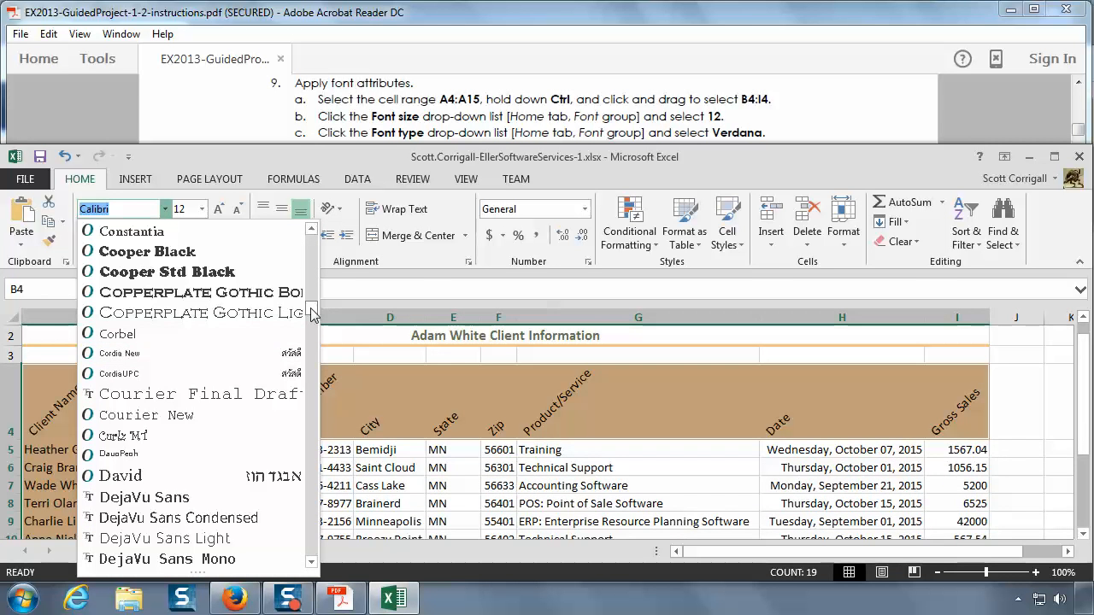
scroll(307, 402, down, 2)
drag(307, 427, 312, 548)
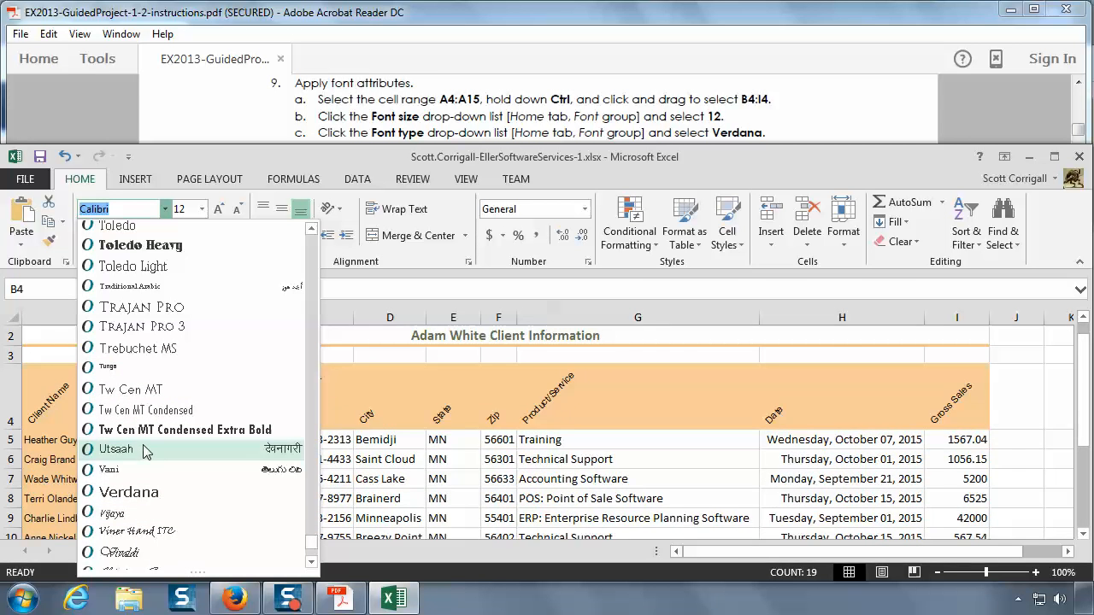
click(136, 493)
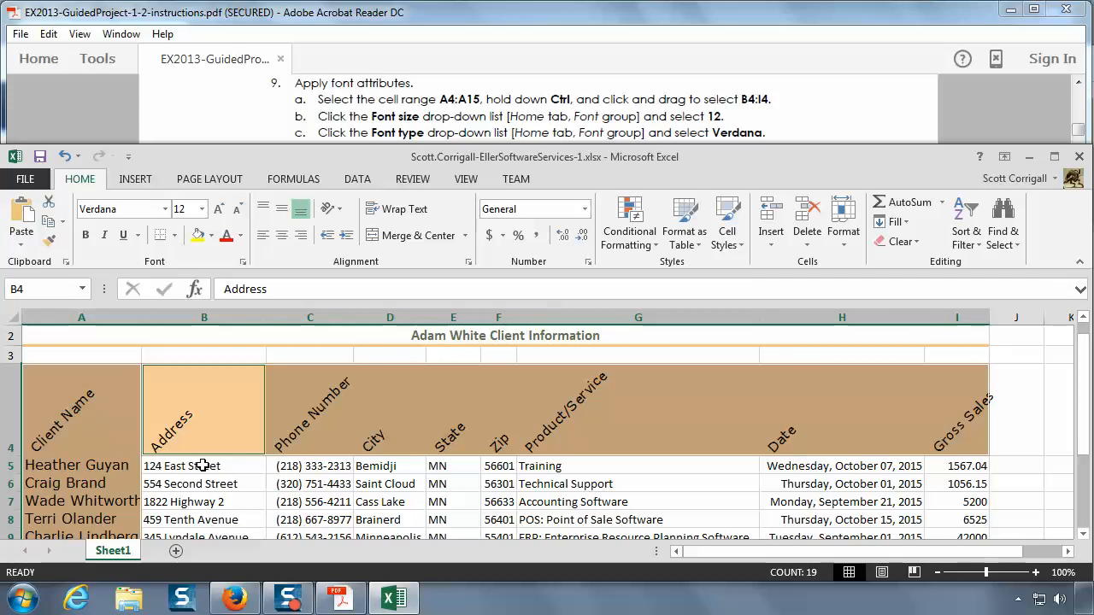
Step: Read the next font instruction in the PDF and apply bold to A4:A15 and B4:I4
click(479, 122)
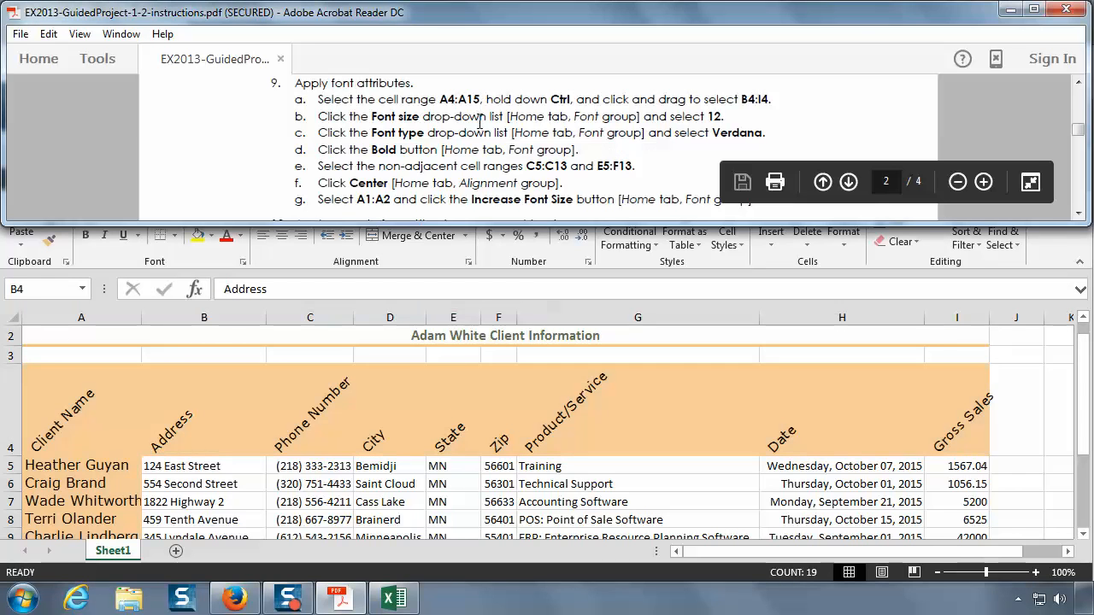
scroll(468, 122, down, 1)
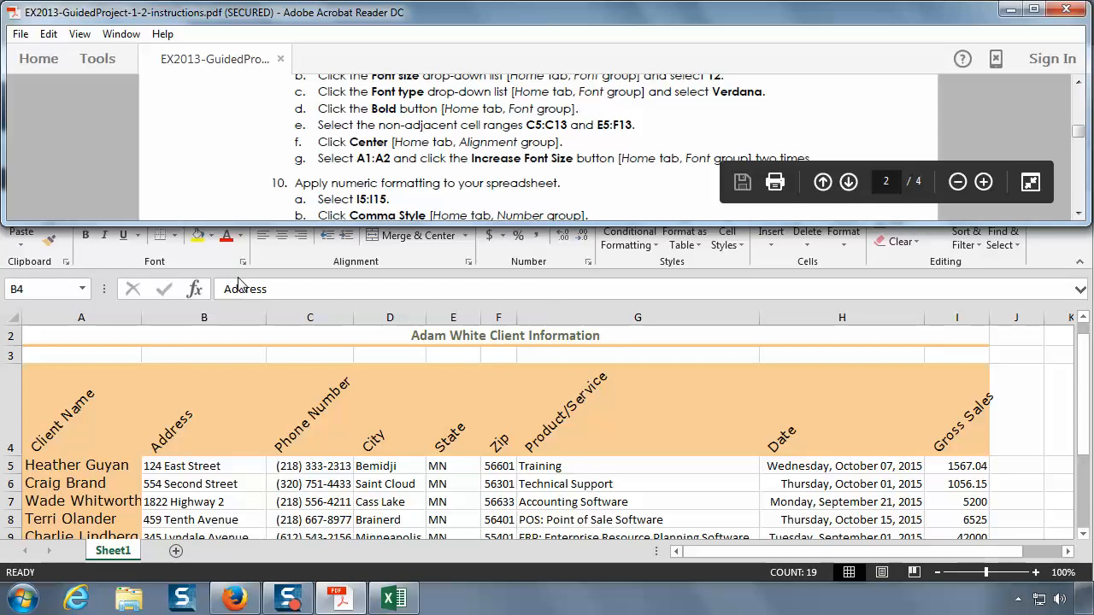
click(269, 282)
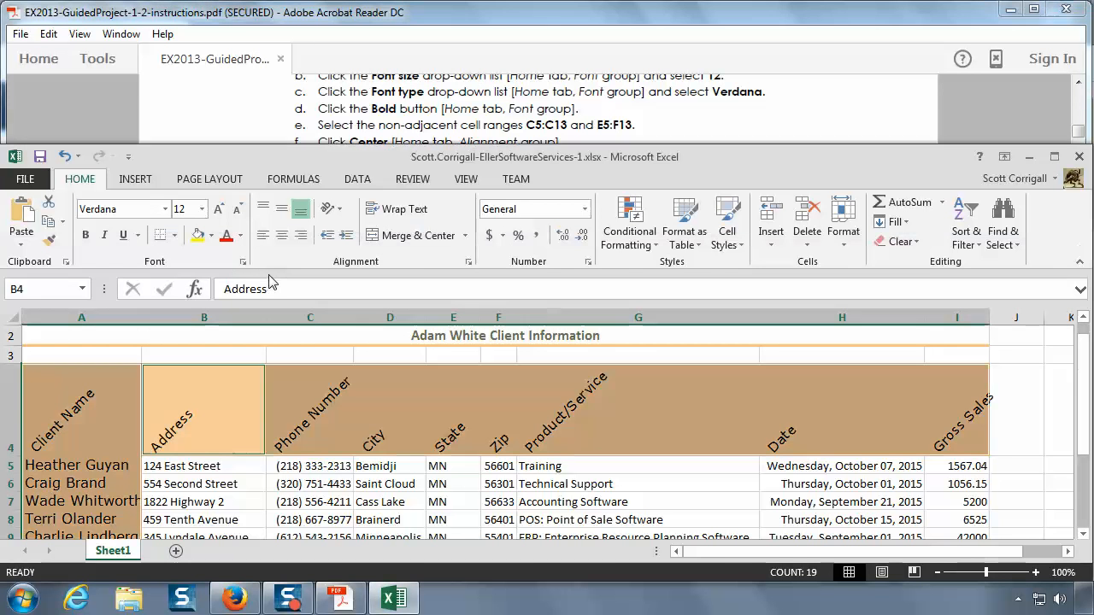
click(86, 237)
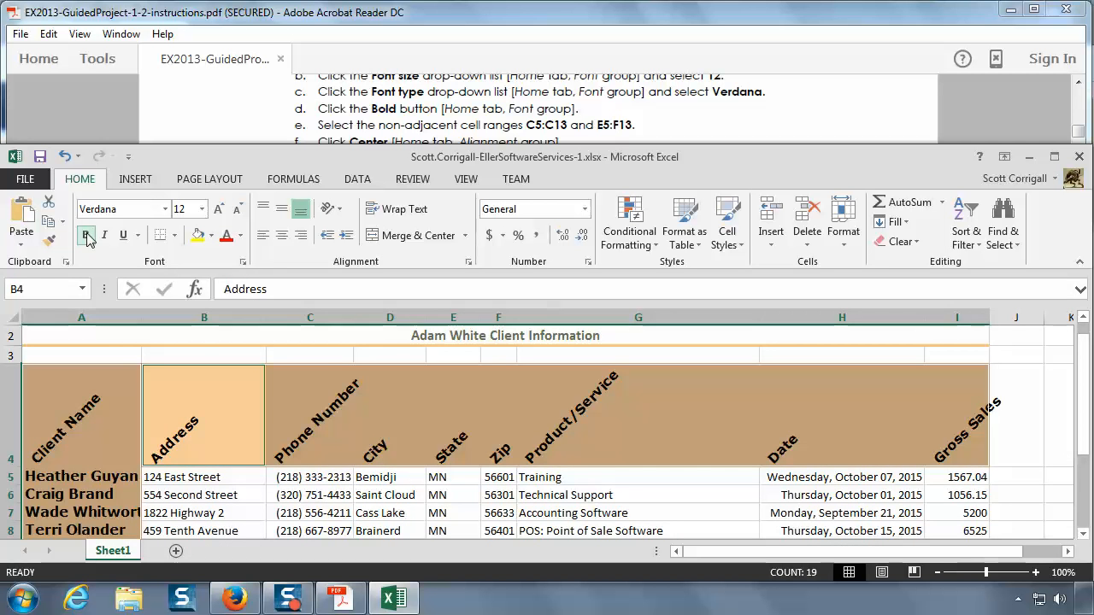
Step: Read instructions 9e and 9f in the PDF and center the contents of the non-adjacent ranges C5:C13 and E5:F13
click(449, 108)
scroll(450, 103, down, 1)
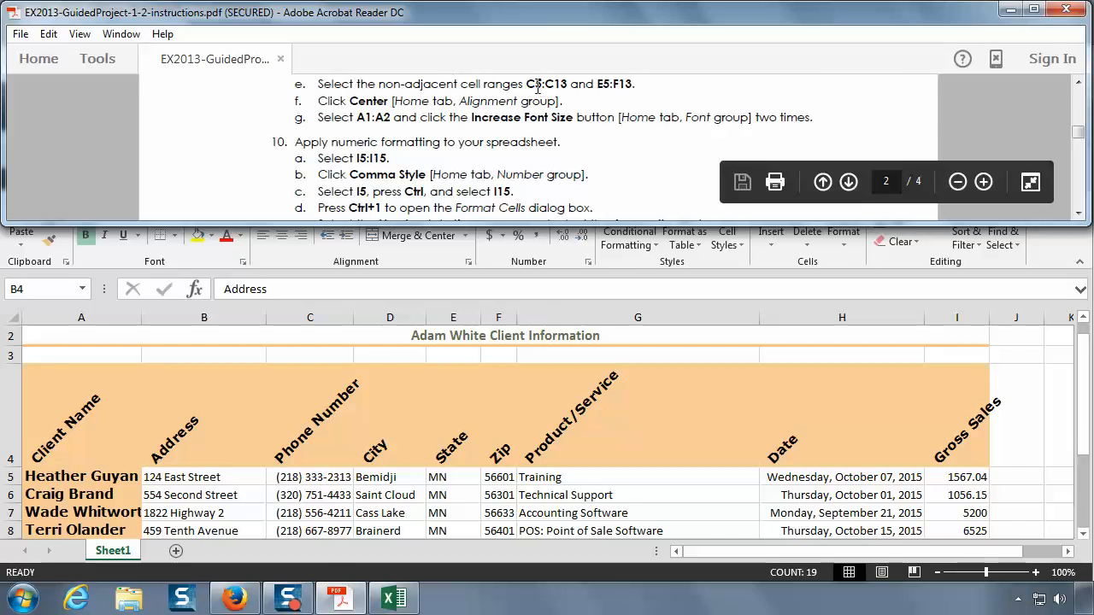
click(312, 482)
click(310, 477)
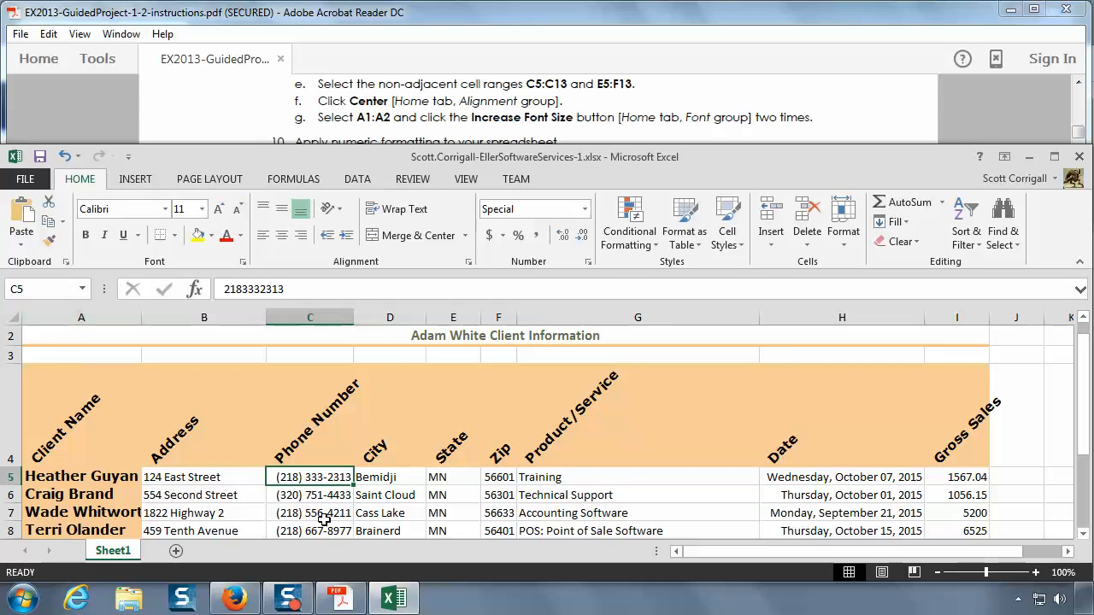
mouse_move(315, 476)
mouse_down()
mouse_move(318, 534)
mouse_move(322, 482)
mouse_up()
scroll(482, 483, up, 1)
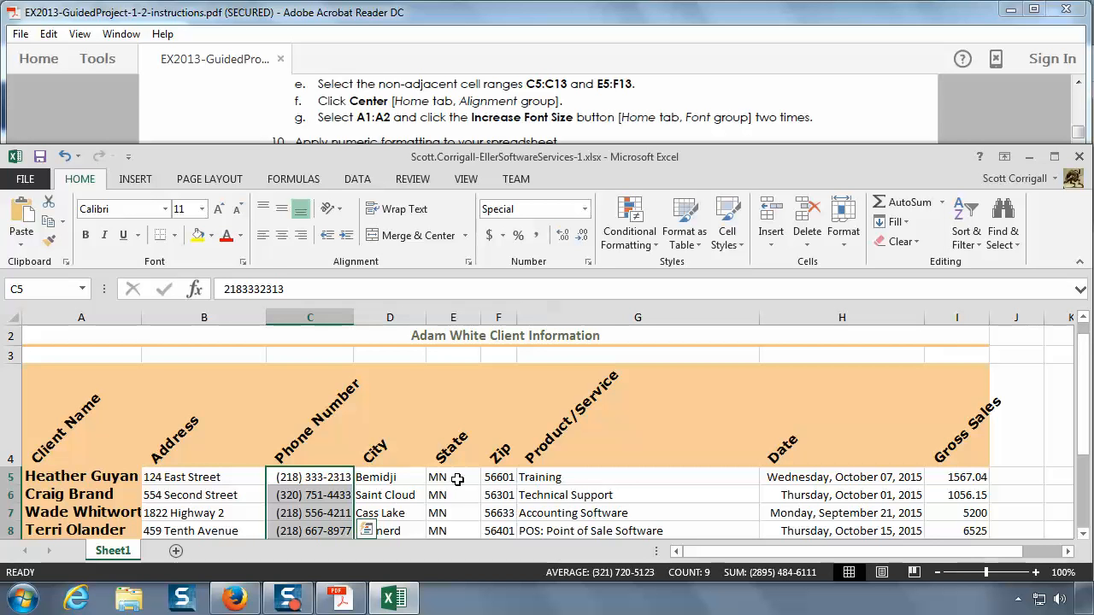
ctrl+click(457, 480)
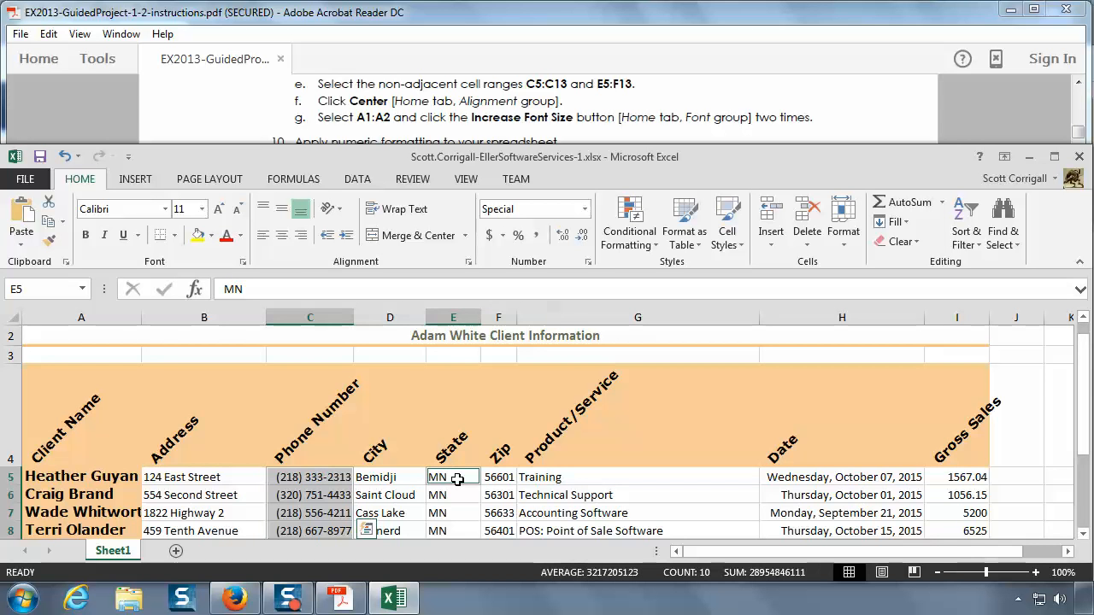
mouse_move(457, 479)
mouse_down()
mouse_move(461, 538)
mouse_move(466, 480)
mouse_up()
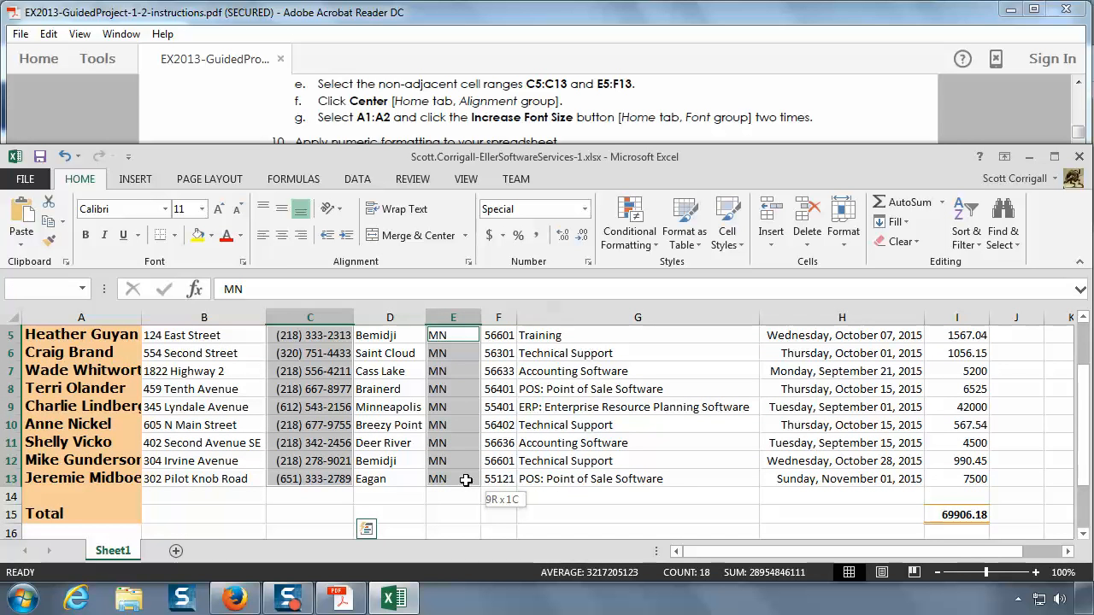
drag(466, 481, 507, 482)
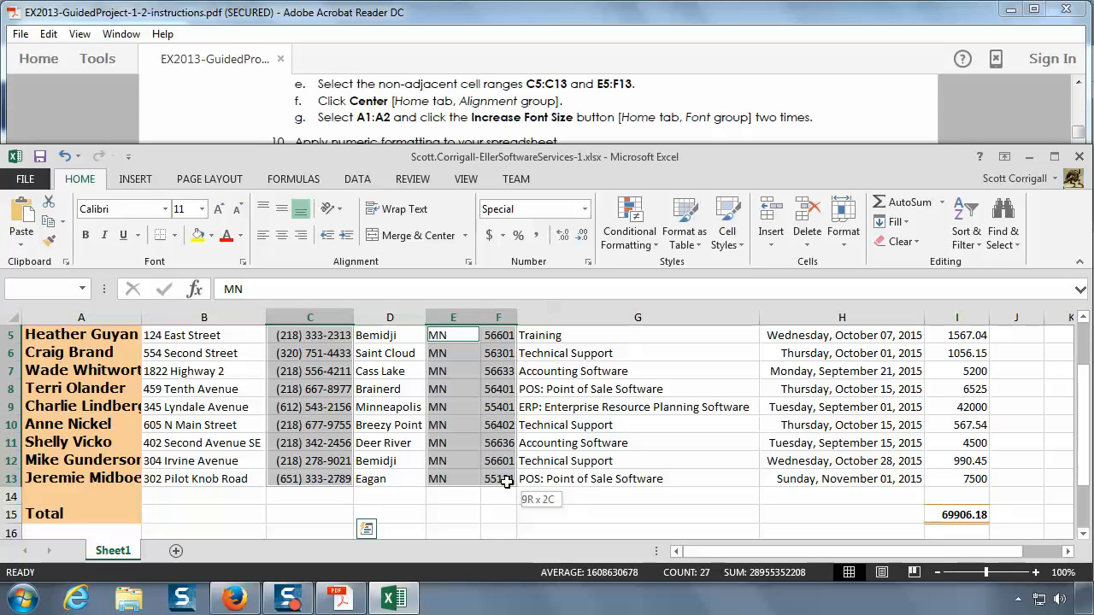
mouse_move(507, 482)
mouse_down()
mouse_move(454, 481)
mouse_move(818, 476)
mouse_move(868, 459)
mouse_move(667, 482)
mouse_move(500, 483)
mouse_up()
drag(500, 483, 500, 483)
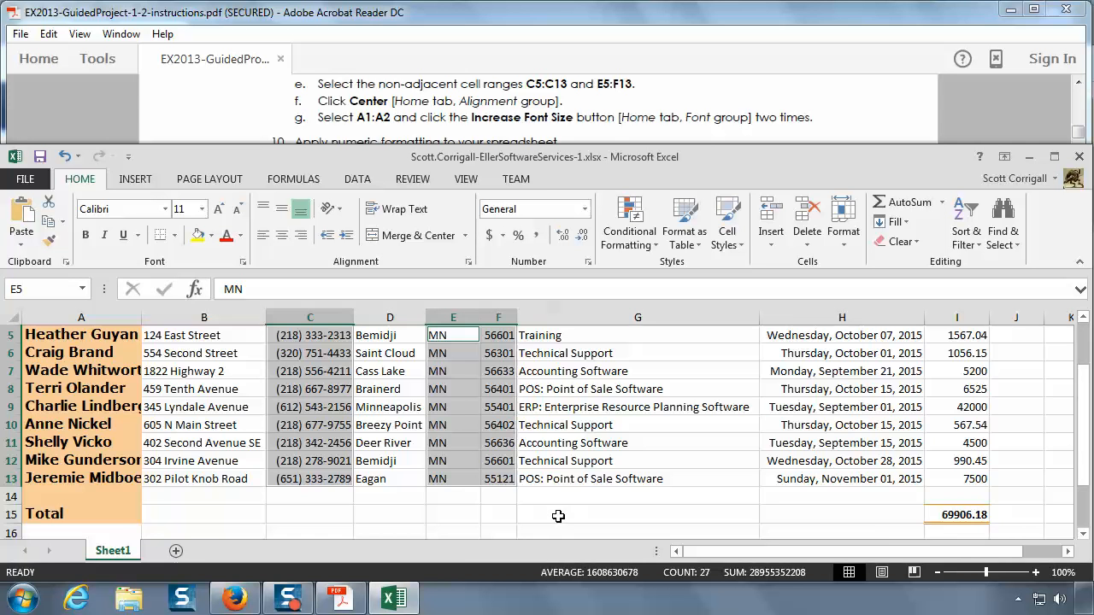
scroll(561, 513, up, 2)
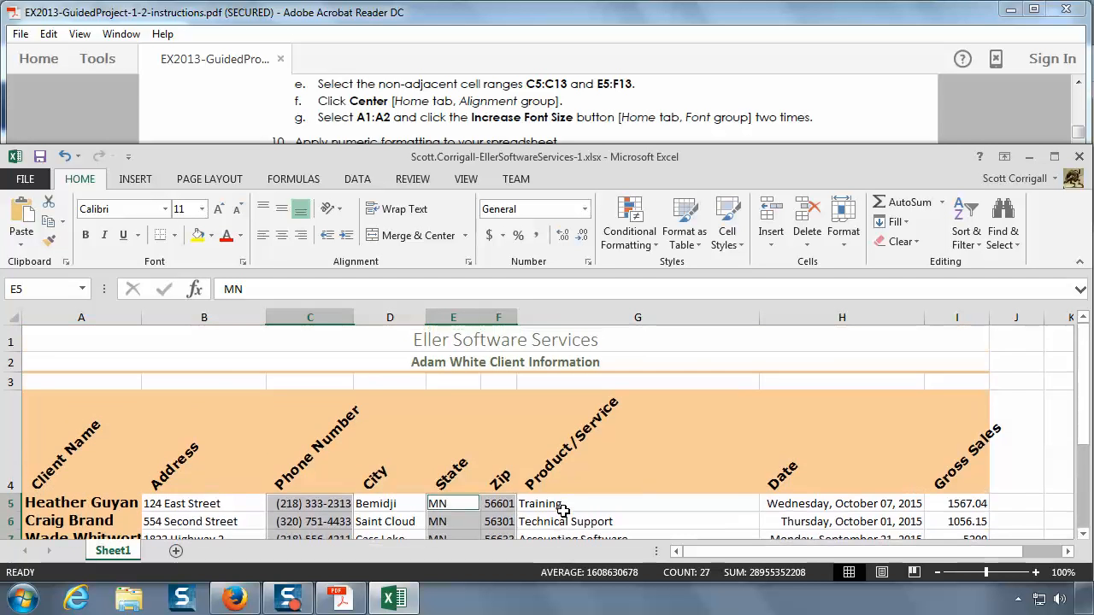
scroll(563, 511, down, 2)
scroll(563, 511, up, 1)
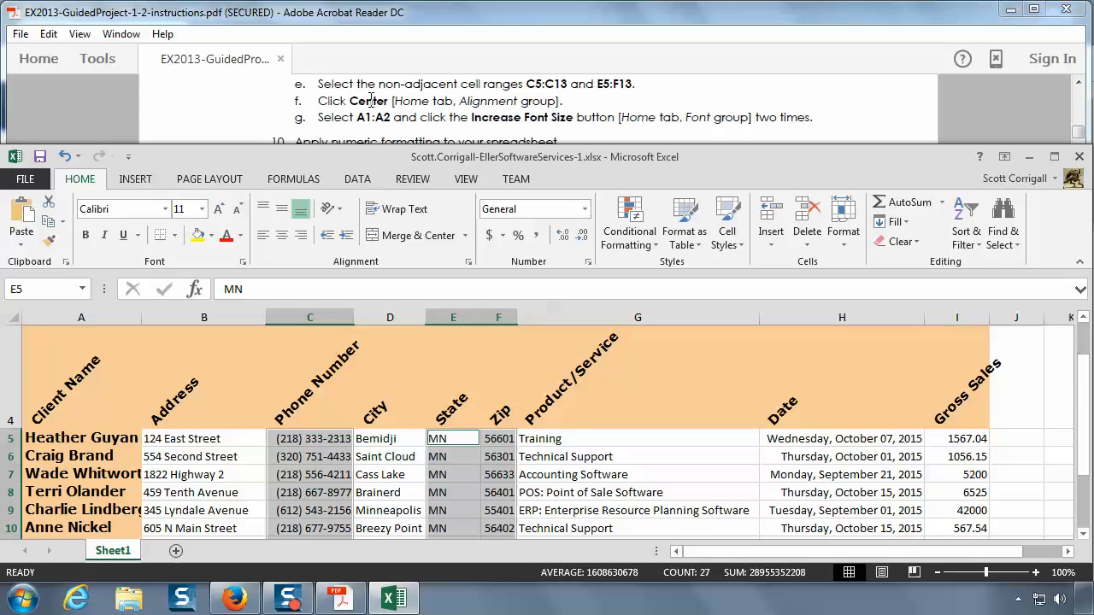
click(282, 236)
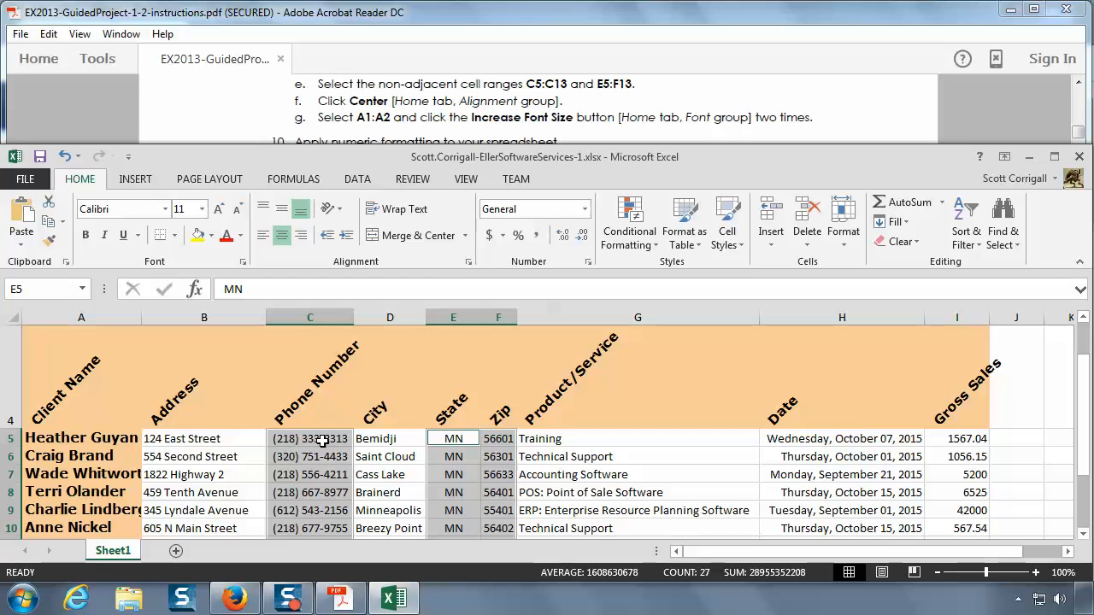
Step: Undo and redo the centering of C5:C13 and E5:F13 to compare the alignment before and after
click(65, 156)
click(99, 156)
click(65, 157)
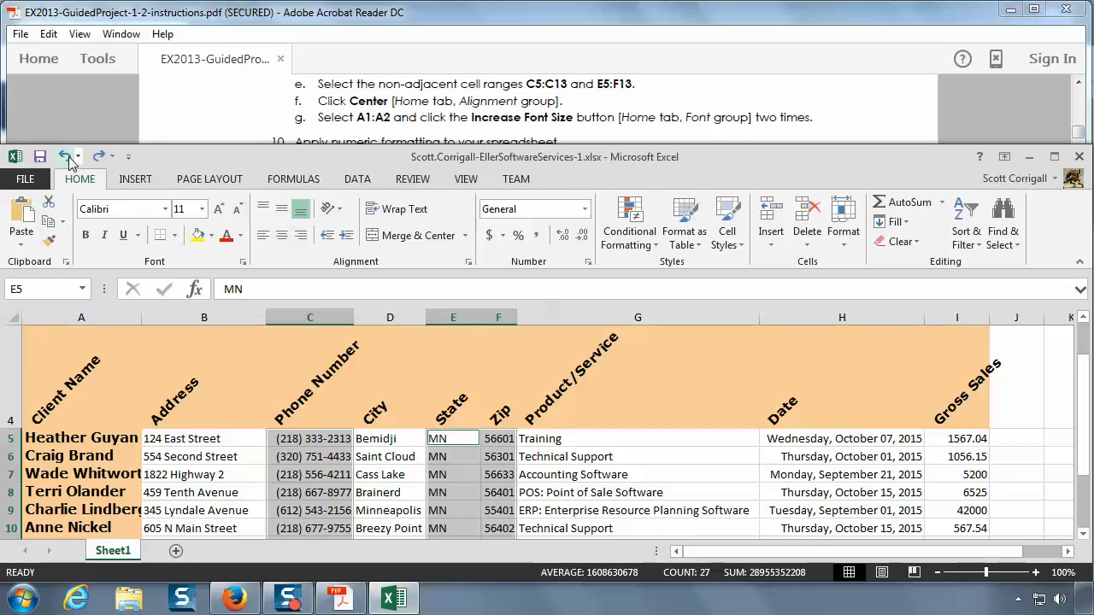
click(100, 160)
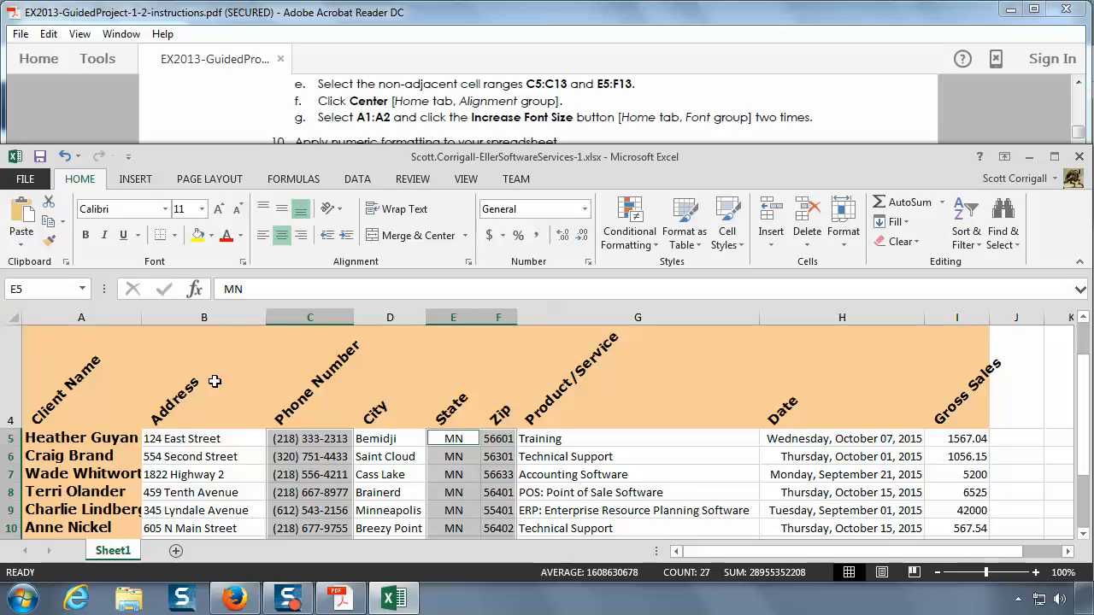
Step: Try increasing the font size of the merged titles in A1:A2 by two increments
scroll(264, 389, up, 1)
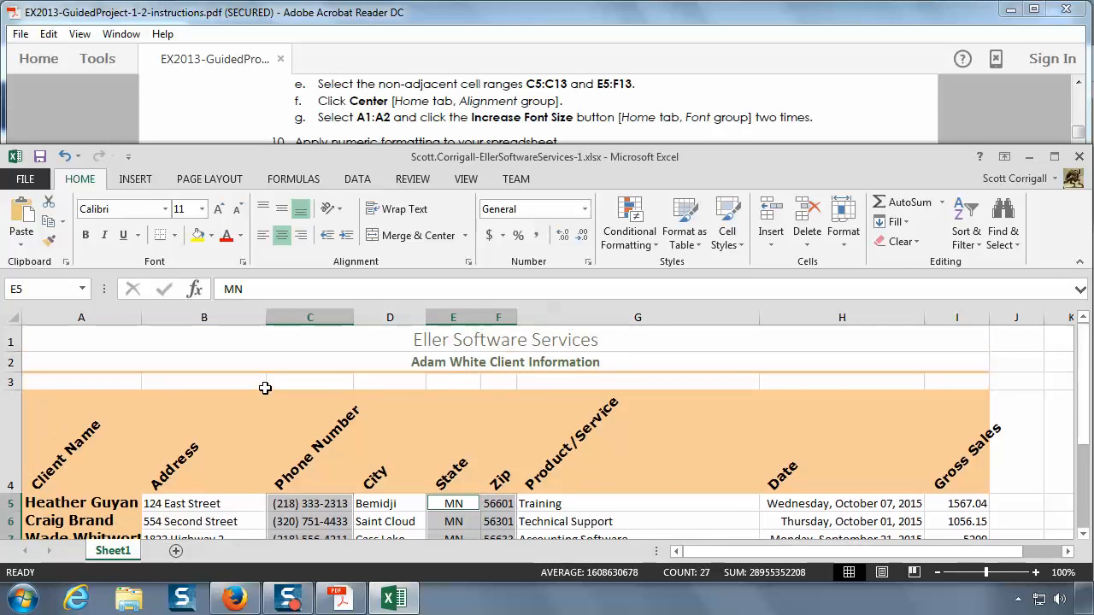
click(226, 340)
drag(226, 340, 227, 362)
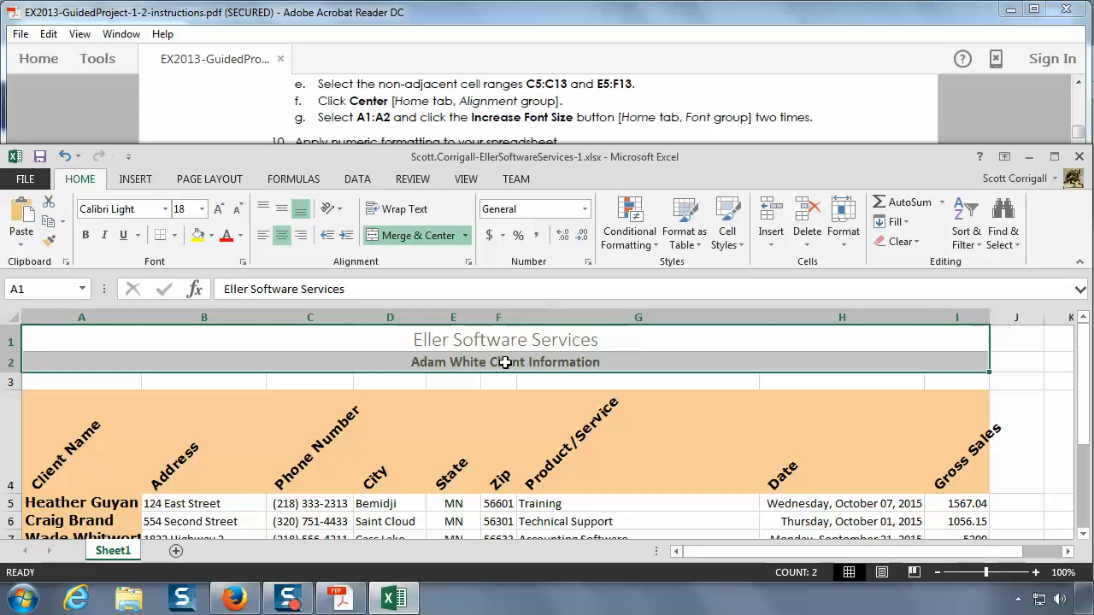
click(220, 209)
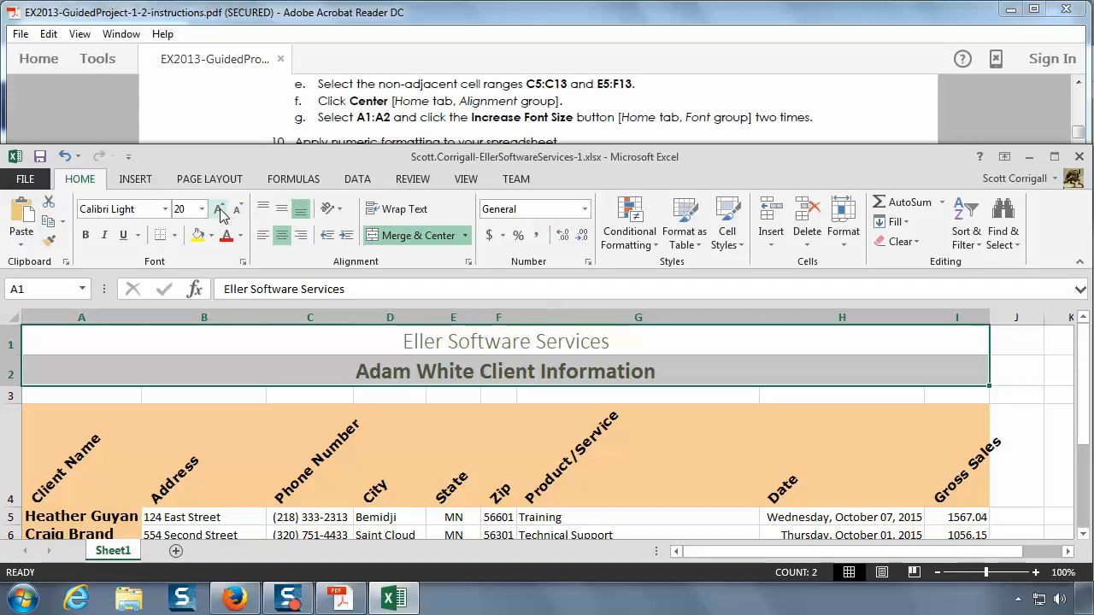
click(220, 210)
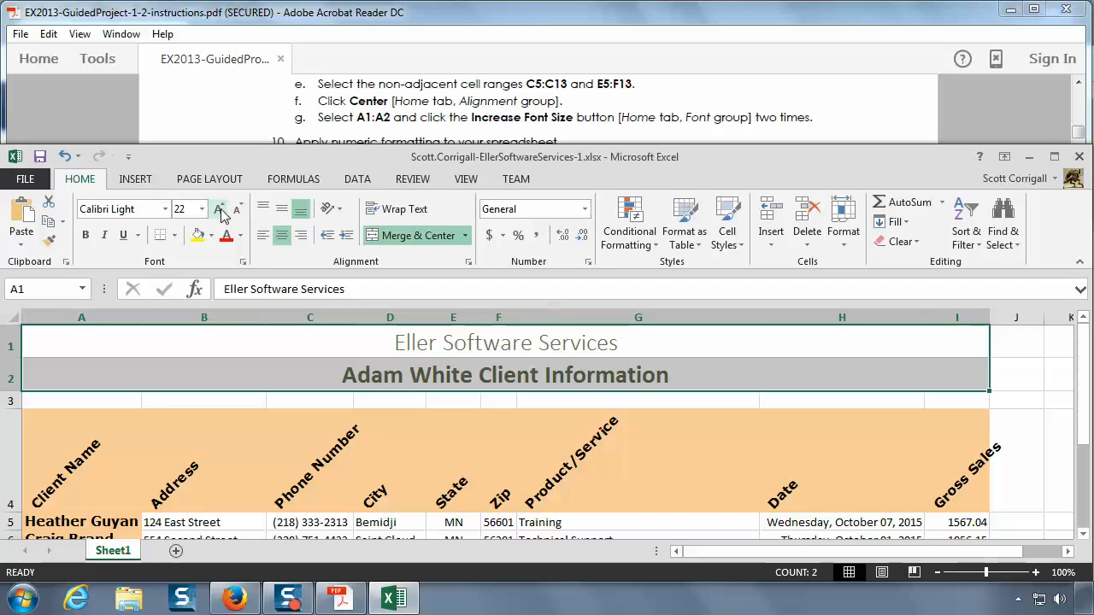
Step: Inspect each title cell, then undo both font size increases on A1:A2
click(421, 381)
click(448, 344)
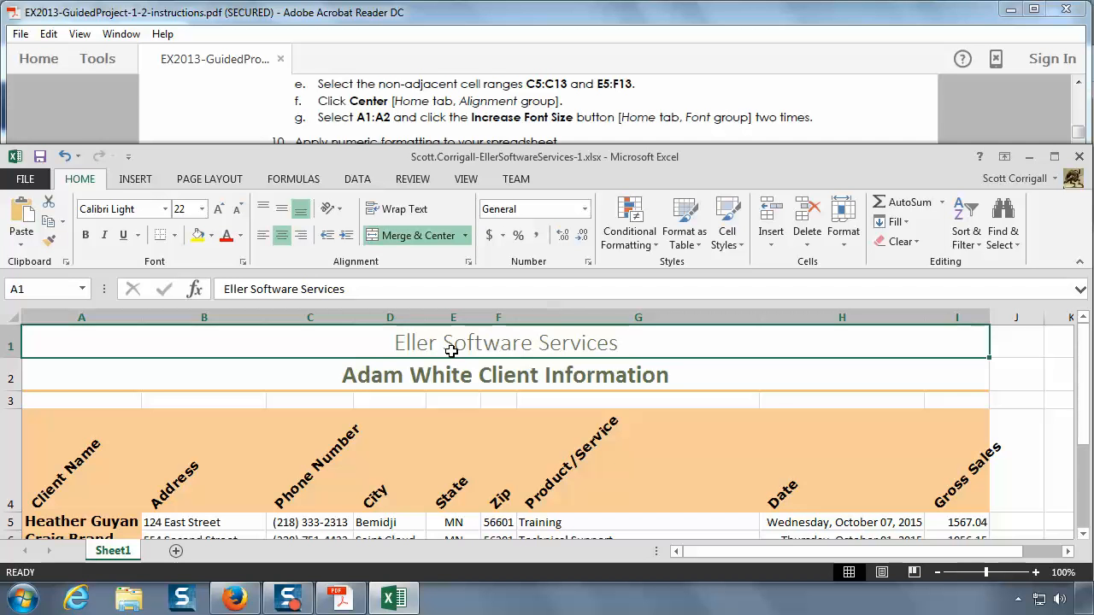
click(65, 157)
click(64, 157)
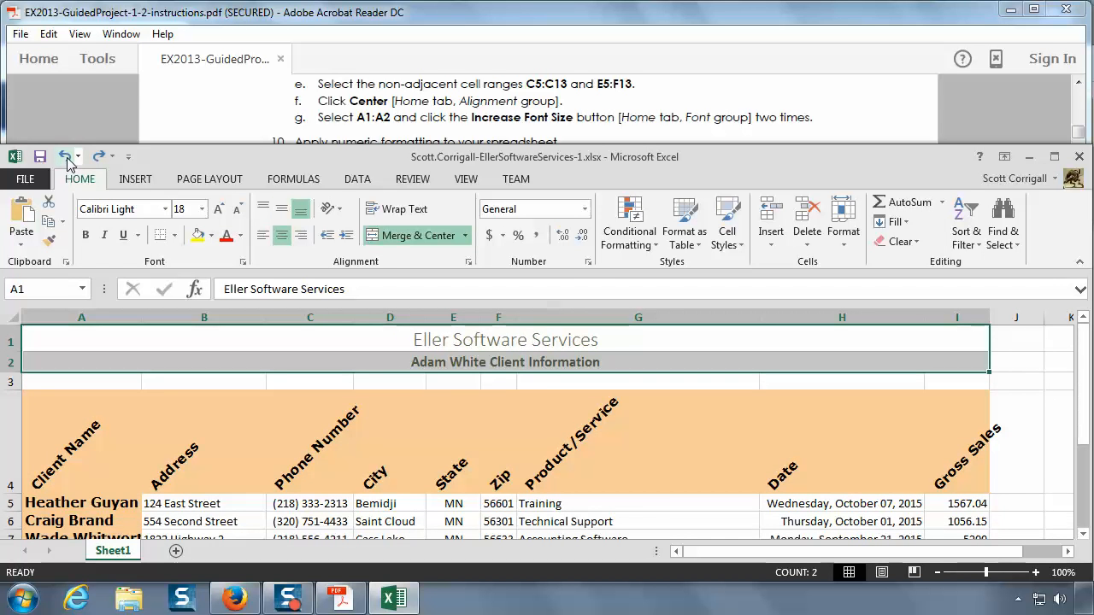
Step: Check the font sizes of A1 and A2 separately, then select both and increase their font size twice again
click(503, 341)
click(502, 365)
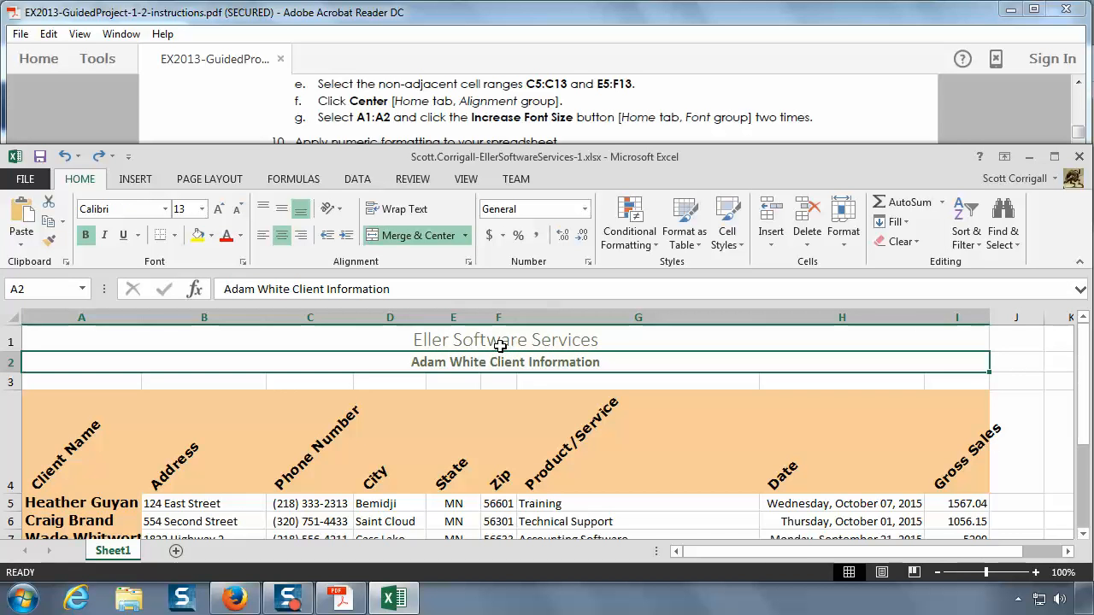
click(495, 344)
drag(496, 353, 497, 362)
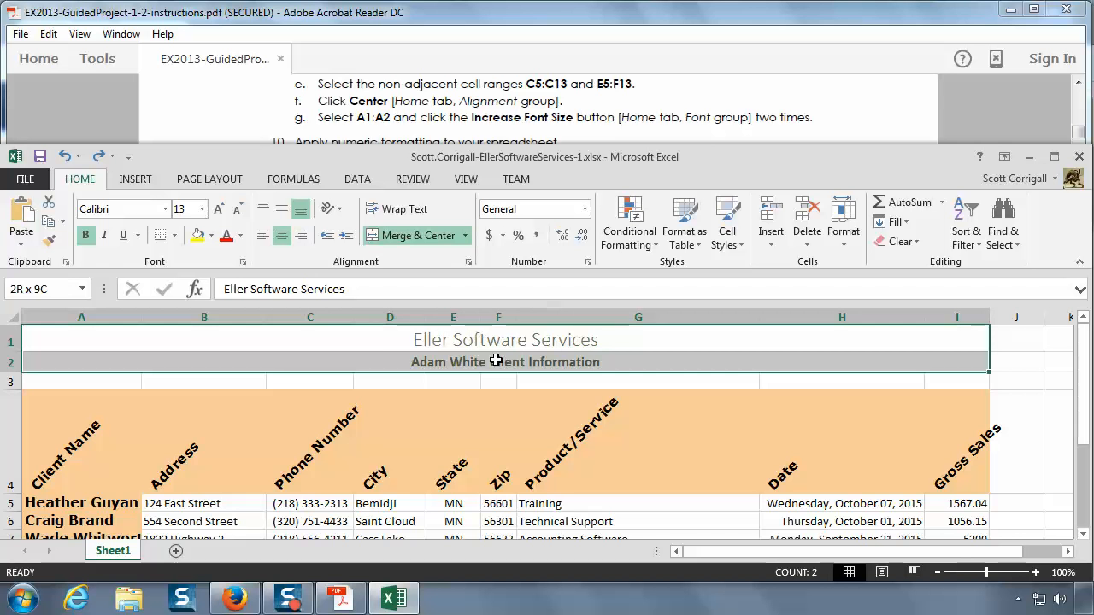
click(224, 213)
click(224, 213)
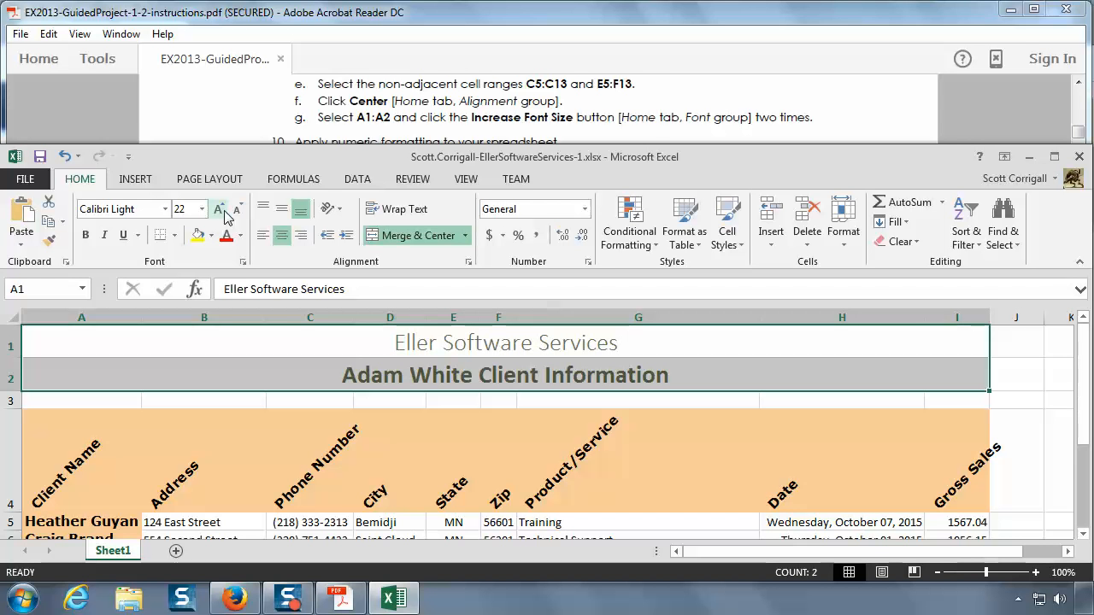
Step: Review instructions 9g and 10 in the PDF, undo both repeated font size increases on the titles, and select only A1
click(405, 114)
scroll(404, 114, down, 1)
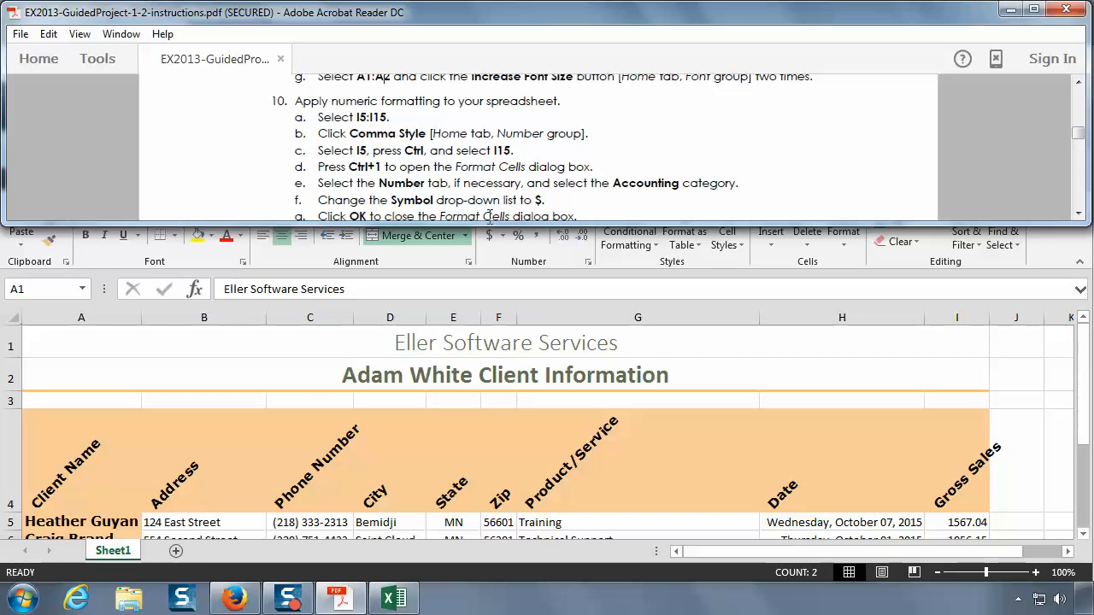
scroll(440, 145, up, 1)
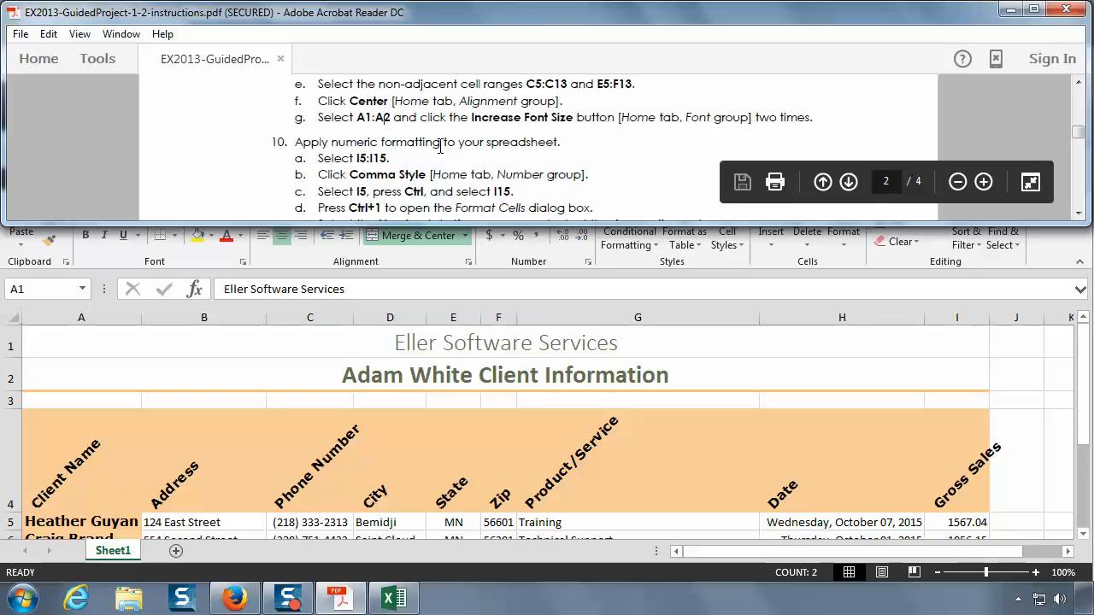
click(377, 386)
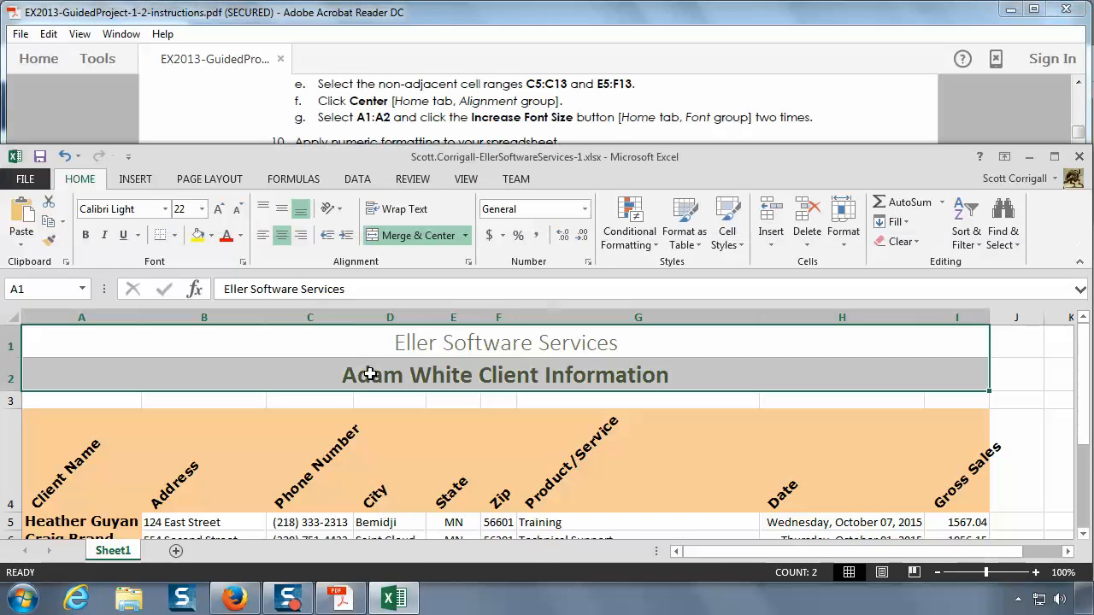
key(ctrl+z)
key(ctrl+z)
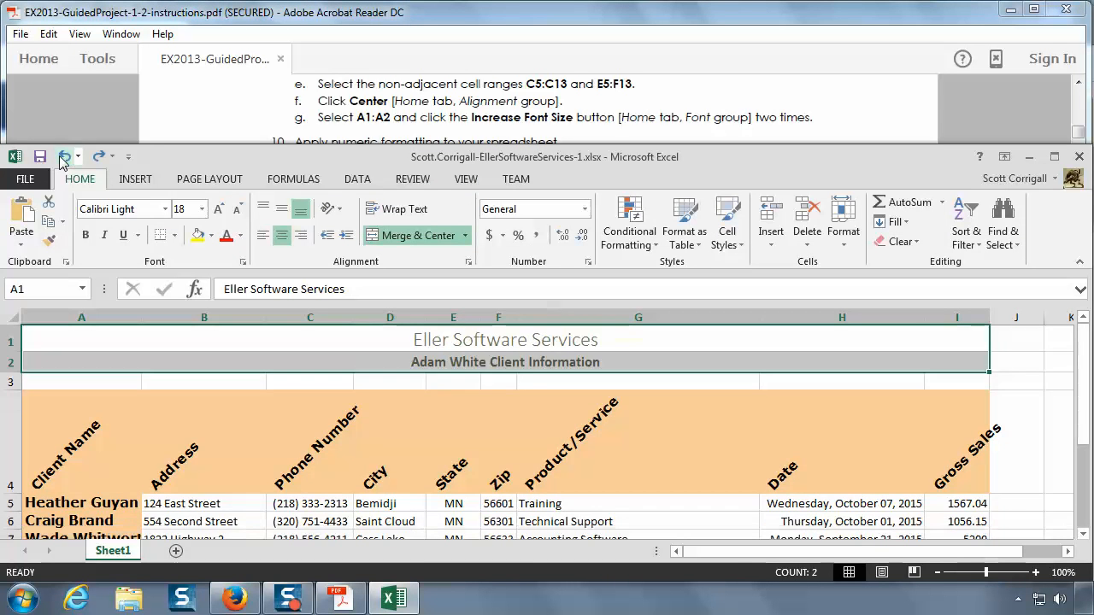
click(494, 345)
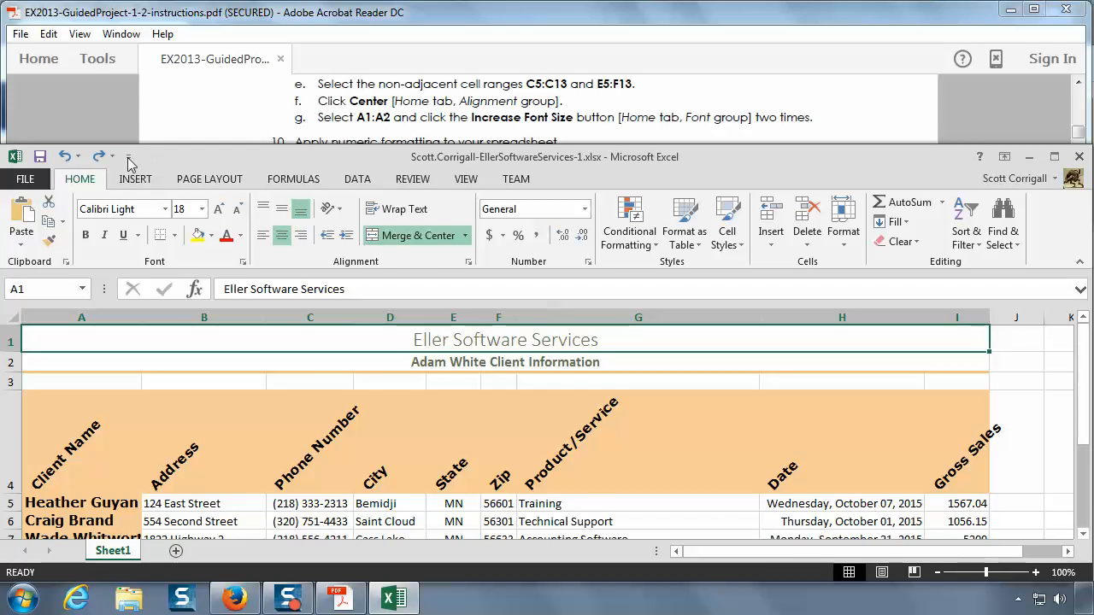
Step: Try enlarging the titles separately, raising the font size of A1 to 22 and then increasing the font size of A2
key(ctrl+y)
key(ctrl+y)
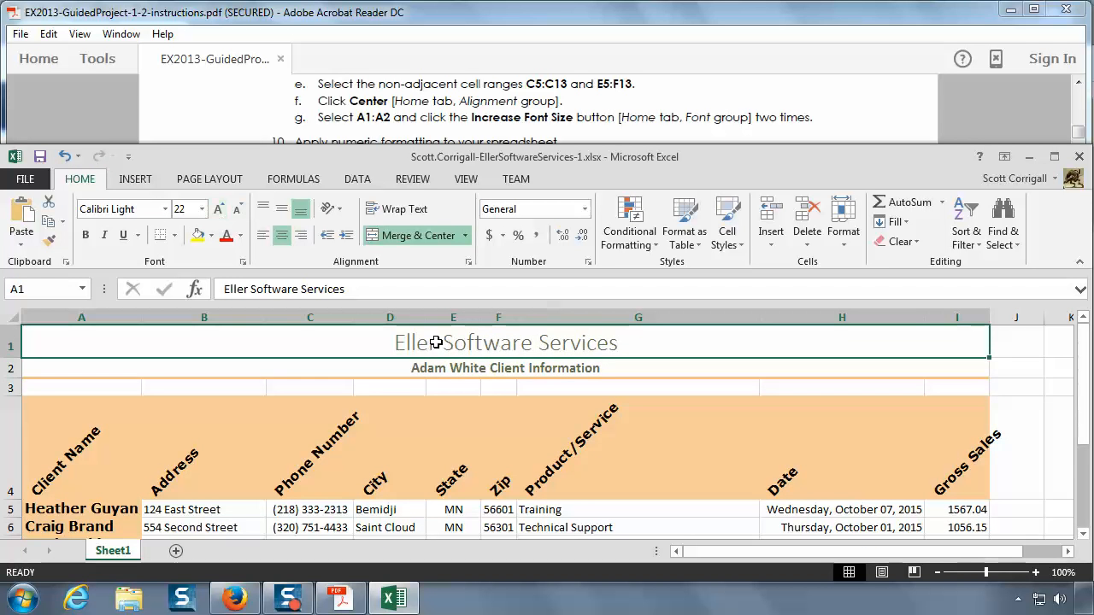
click(454, 370)
click(219, 209)
click(219, 209)
click(218, 209)
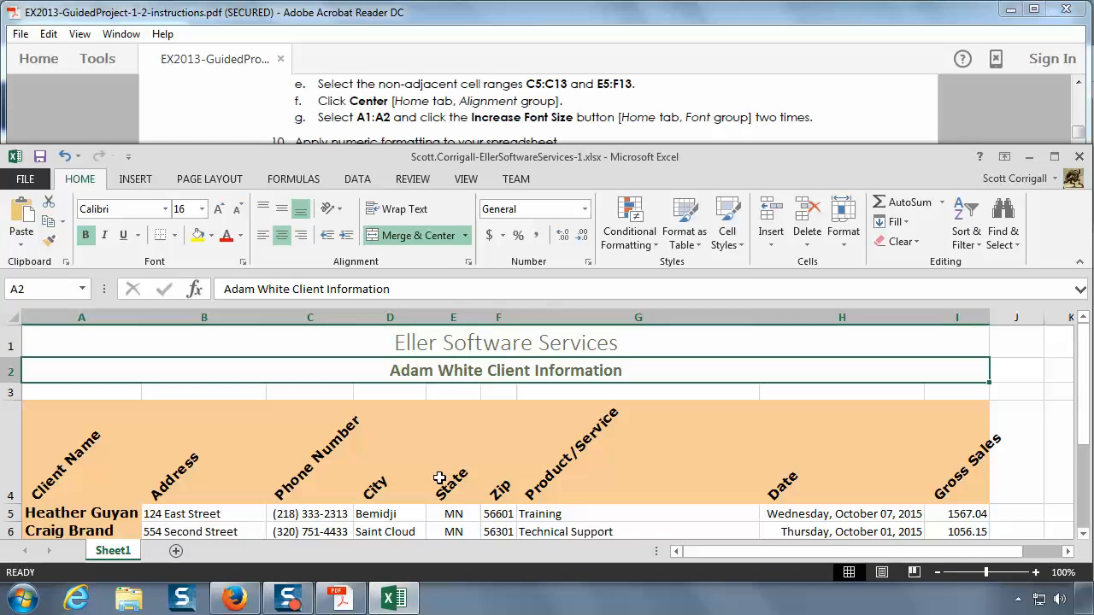
Step: Undo the separate font size increases on A1 and A2
click(66, 158)
click(65, 158)
click(66, 158)
click(65, 158)
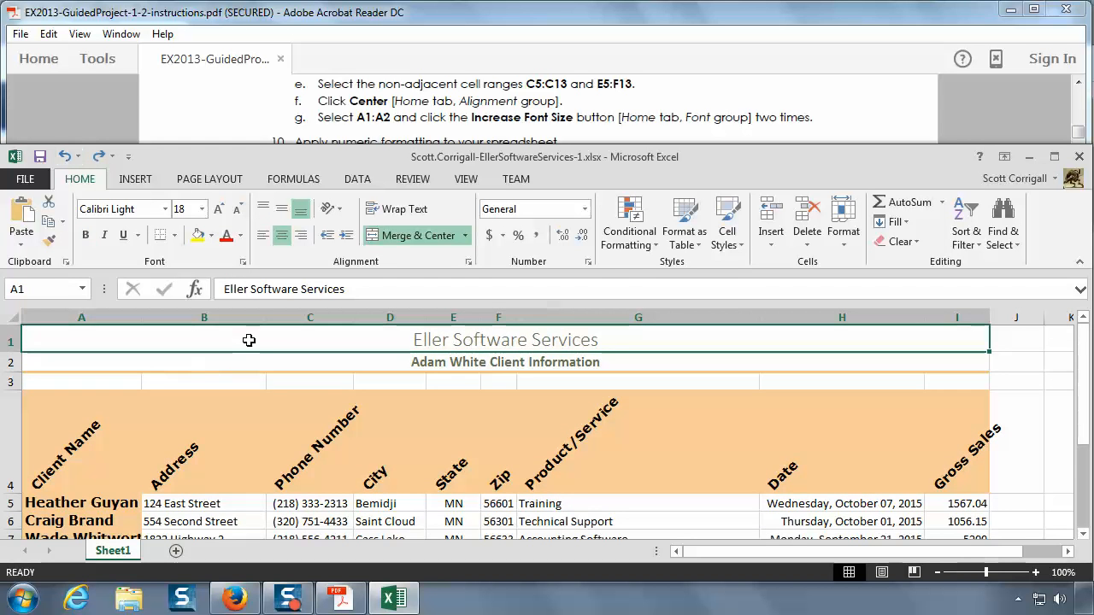
Step: Select A1:A2 together, increase their font size twice to 22, and check each title cell
drag(247, 340, 250, 360)
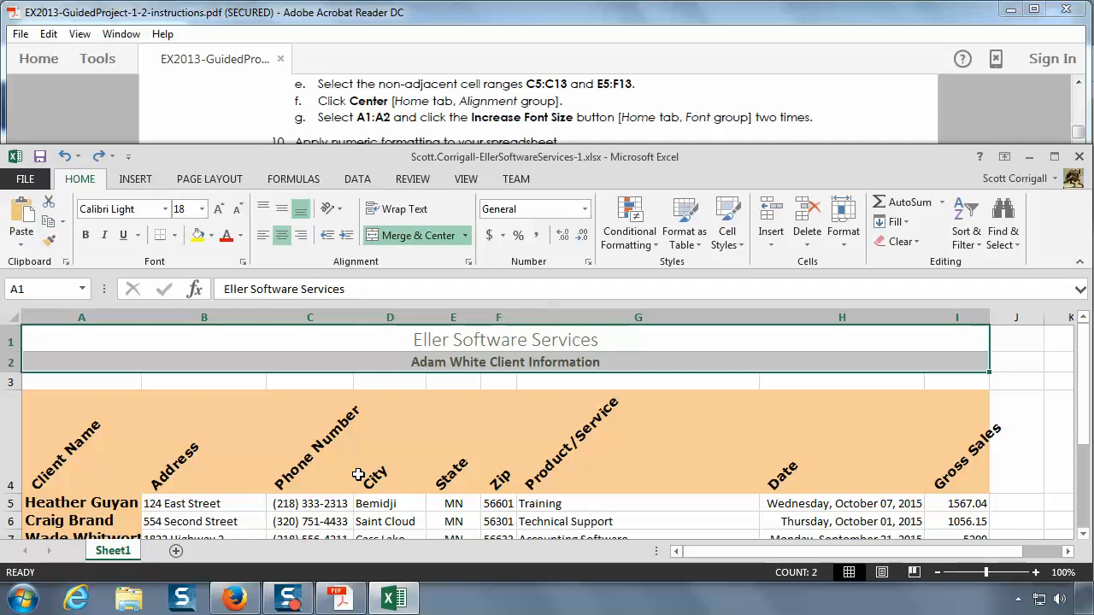
click(220, 210)
click(221, 210)
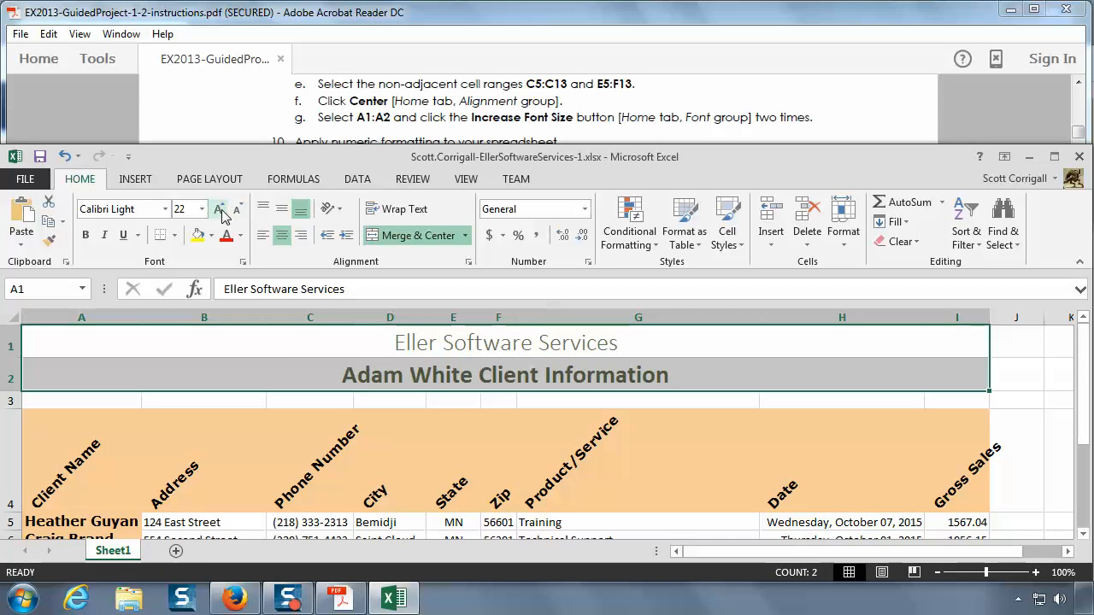
click(288, 350)
click(296, 379)
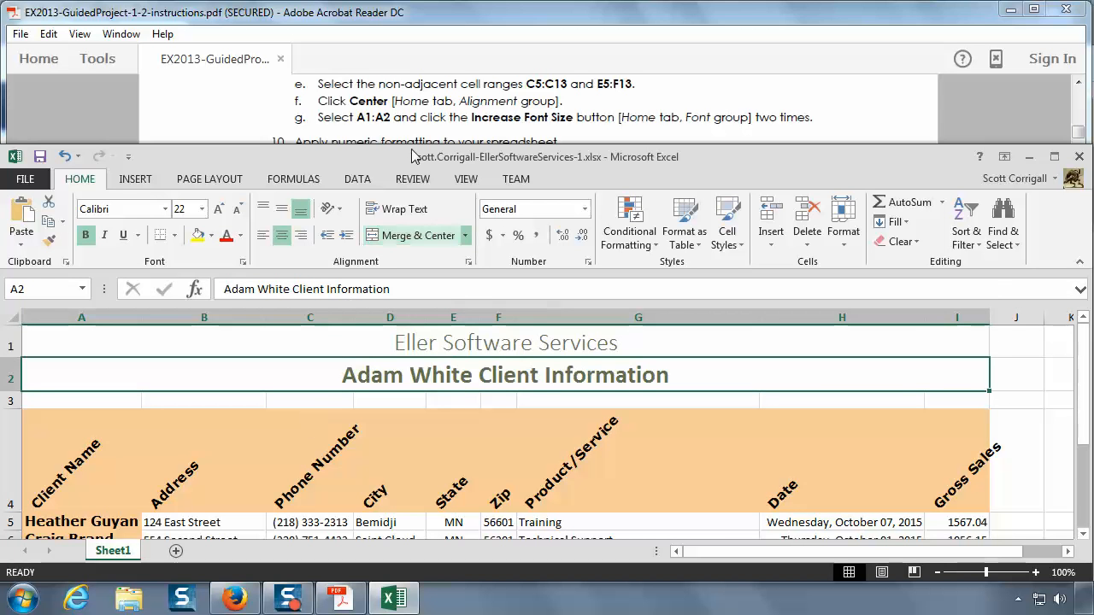
Step: Switch to the PDF instructions and review instruction 10 on applying numeric formatting
click(437, 114)
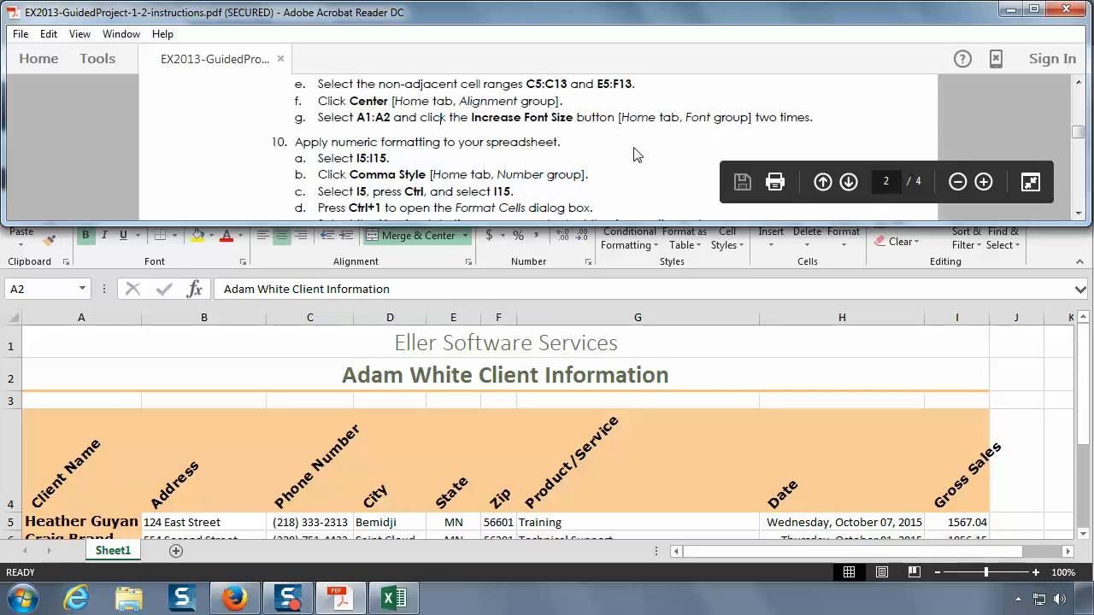
click(1079, 214)
click(1079, 214)
click(1079, 215)
click(1080, 215)
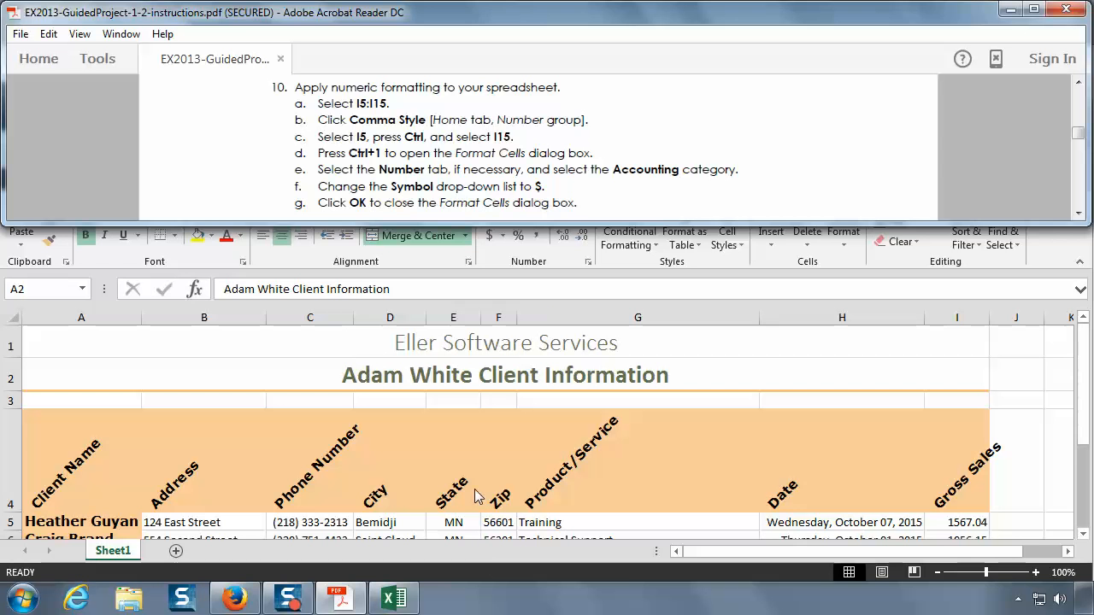
scroll(476, 493, down, 1)
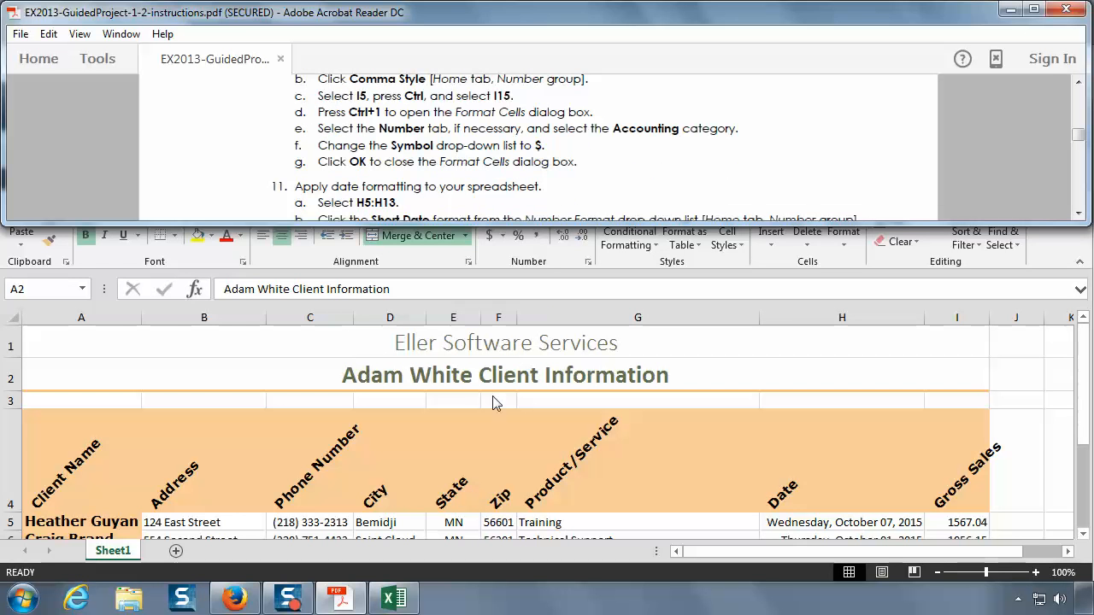
scroll(476, 493, up, 1)
Step: Switch back to Excel and apply the Comma Style number format to I5:I15
key(alt+Tab)
scroll(489, 467, down, 1)
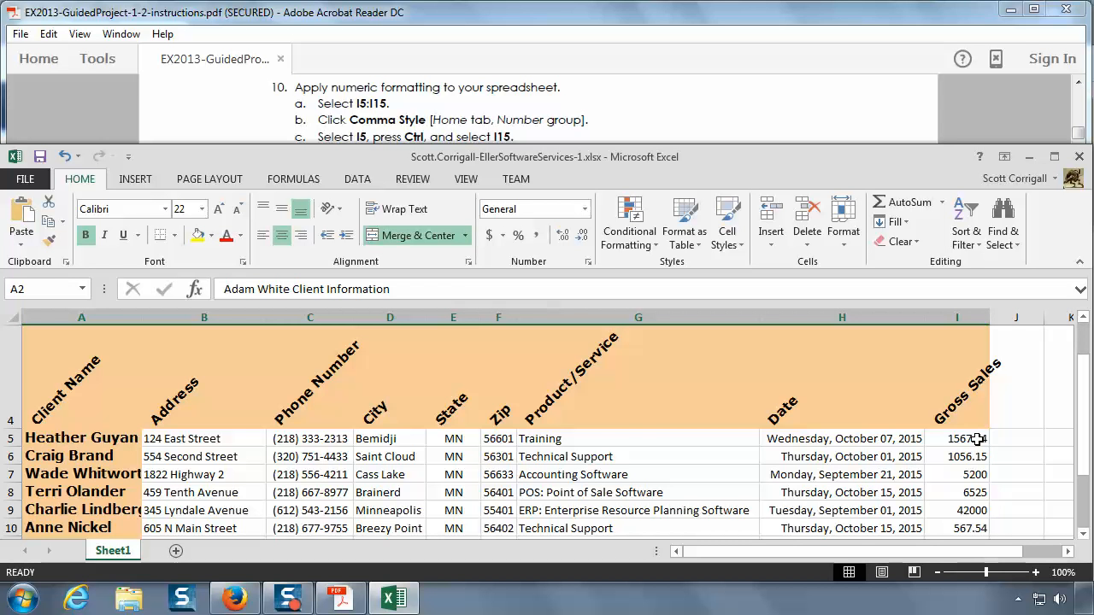
scroll(982, 441, down, 1)
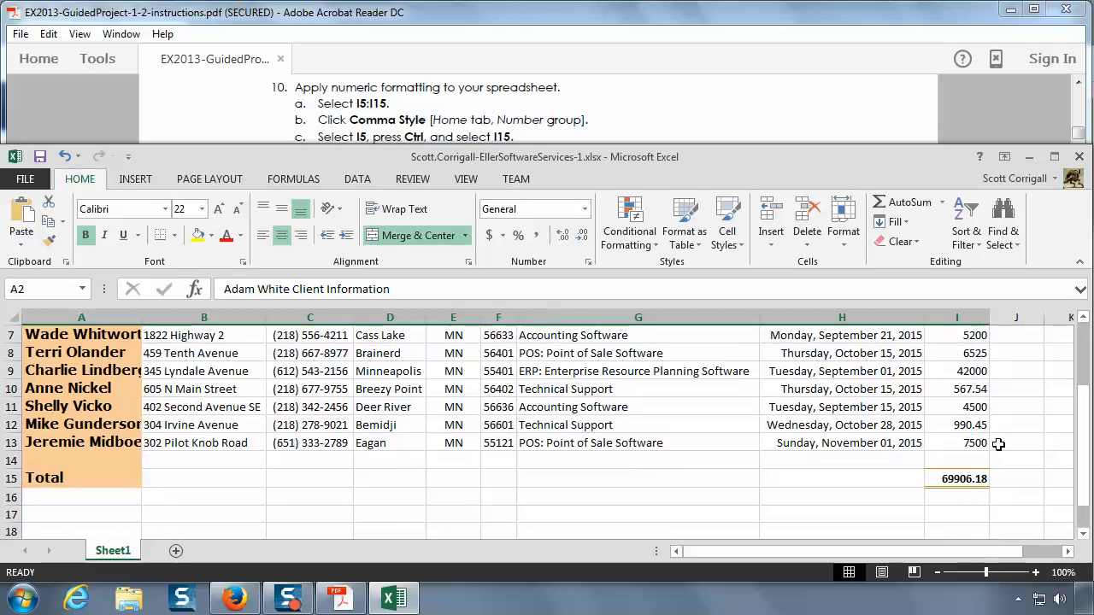
click(1083, 318)
click(1082, 318)
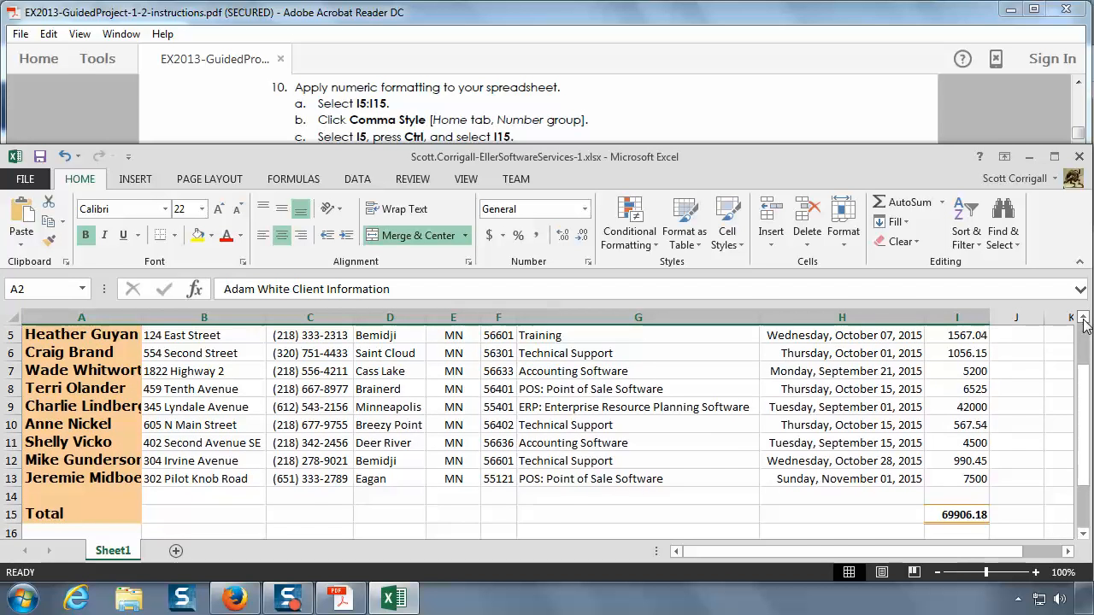
click(1083, 318)
click(1083, 318)
click(1083, 536)
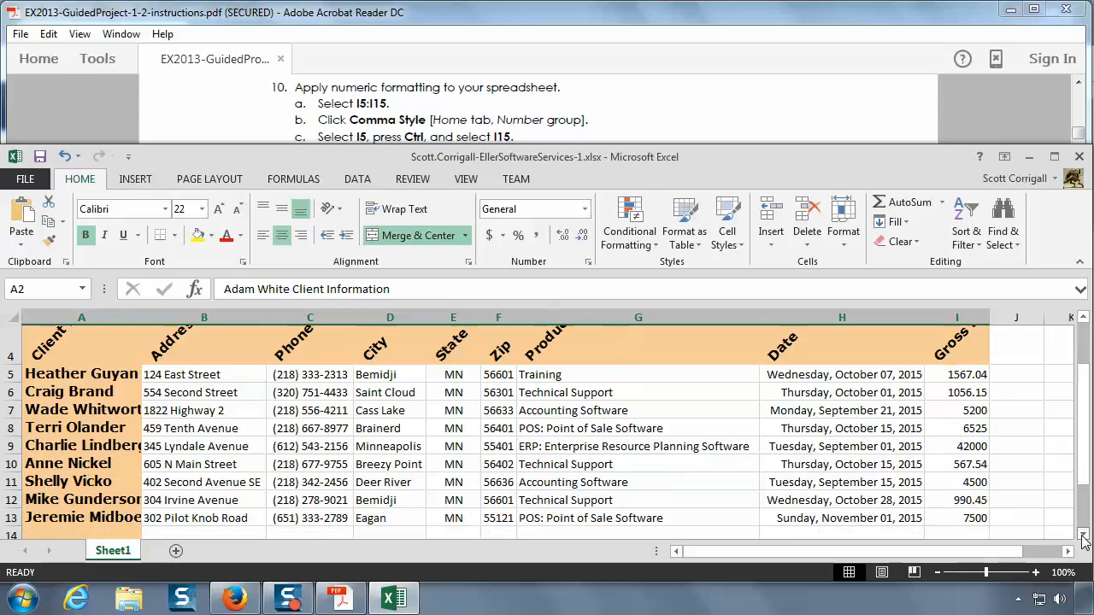
click(1083, 536)
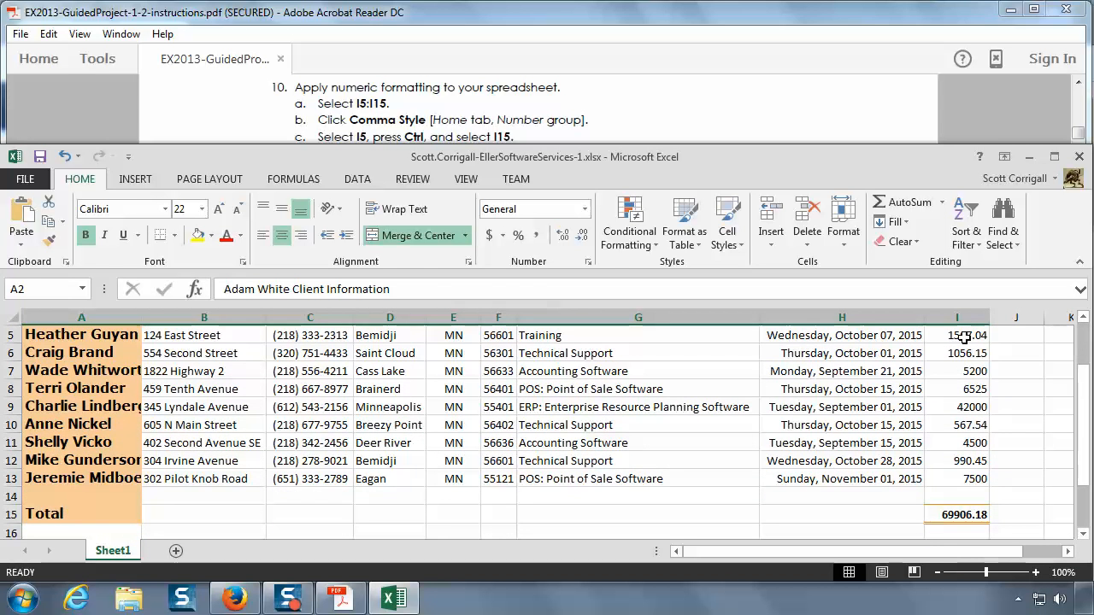
click(964, 337)
drag(964, 338, 972, 516)
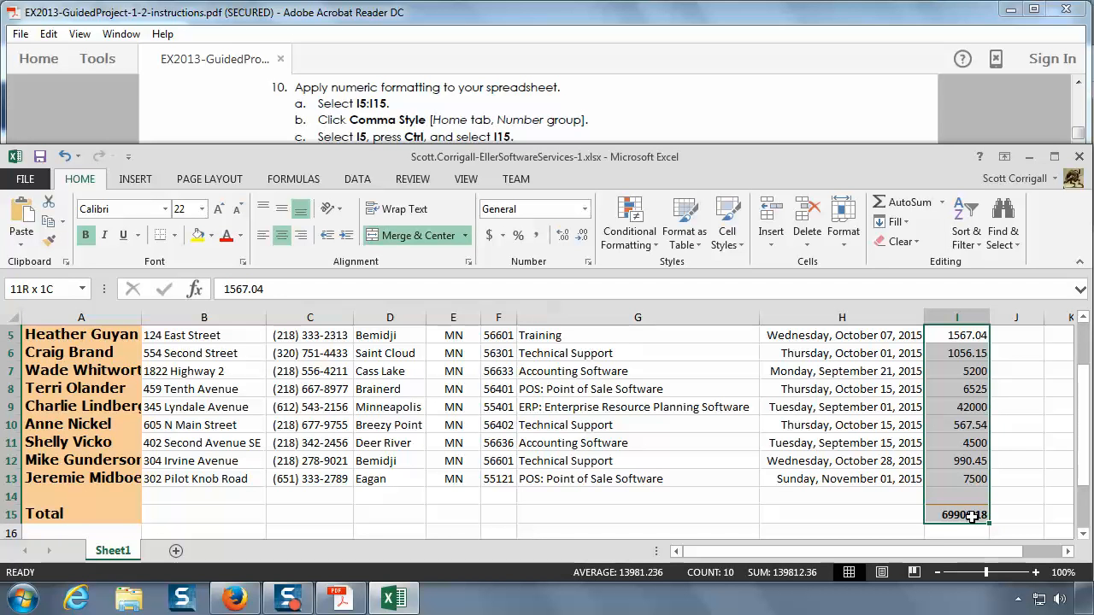
drag(972, 516, 972, 517)
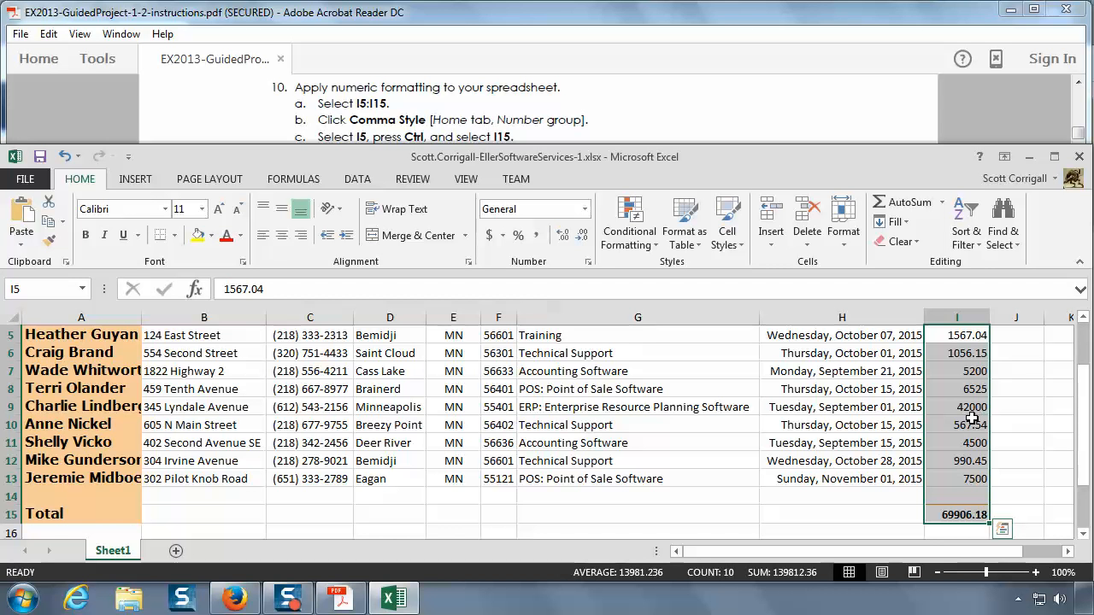
click(535, 238)
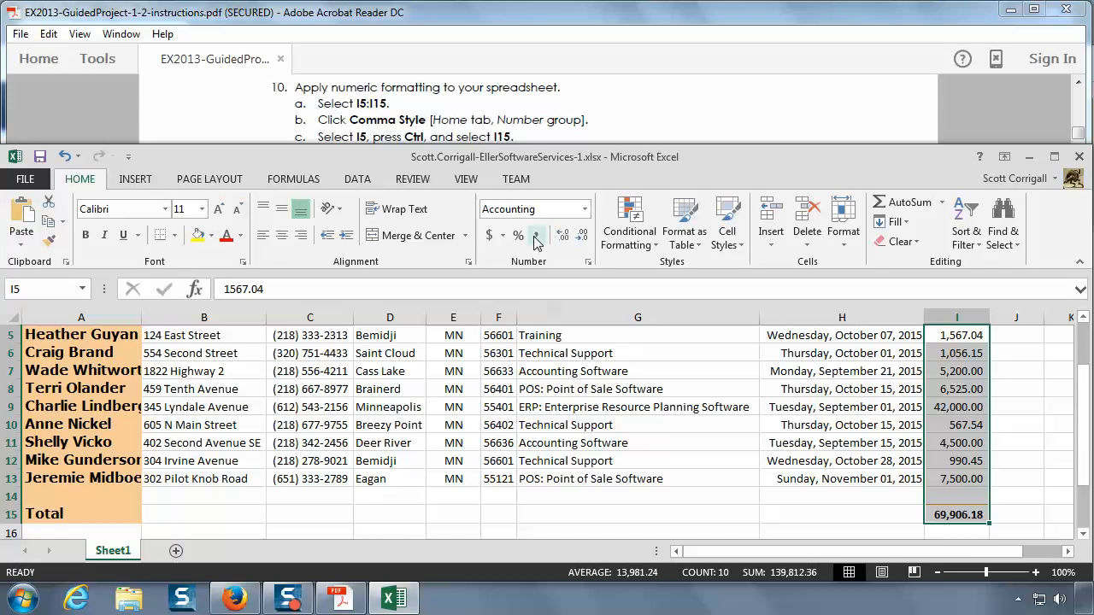
Step: Following instructions 10c to 10g in the PDF, format the nonadjacent cells I5 and I15 as Accounting with the $ symbol
click(545, 122)
scroll(545, 122, down, 1)
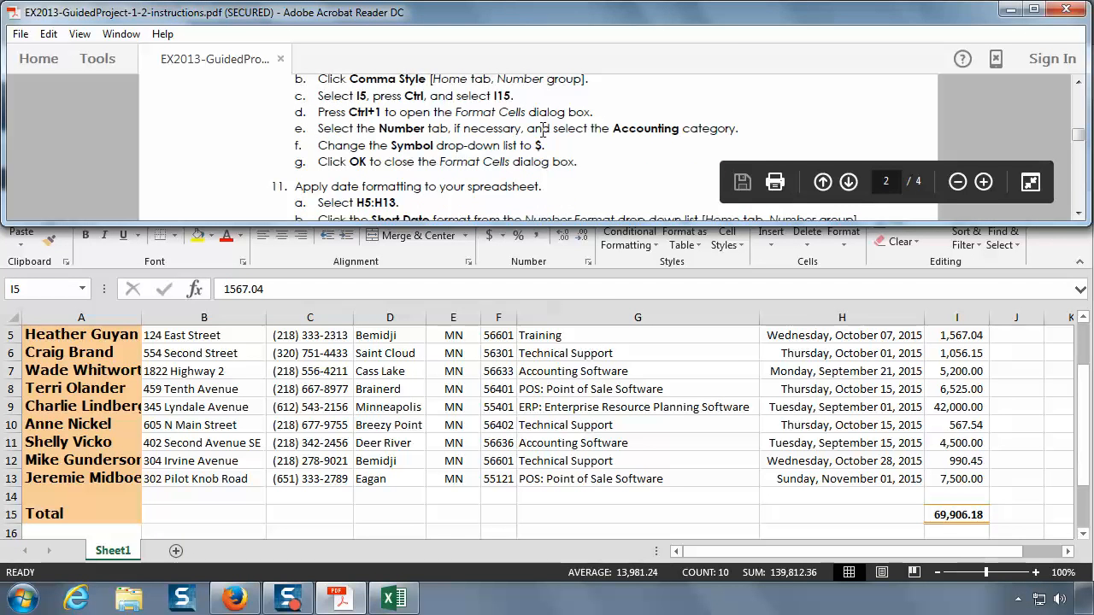
click(949, 513)
click(955, 335)
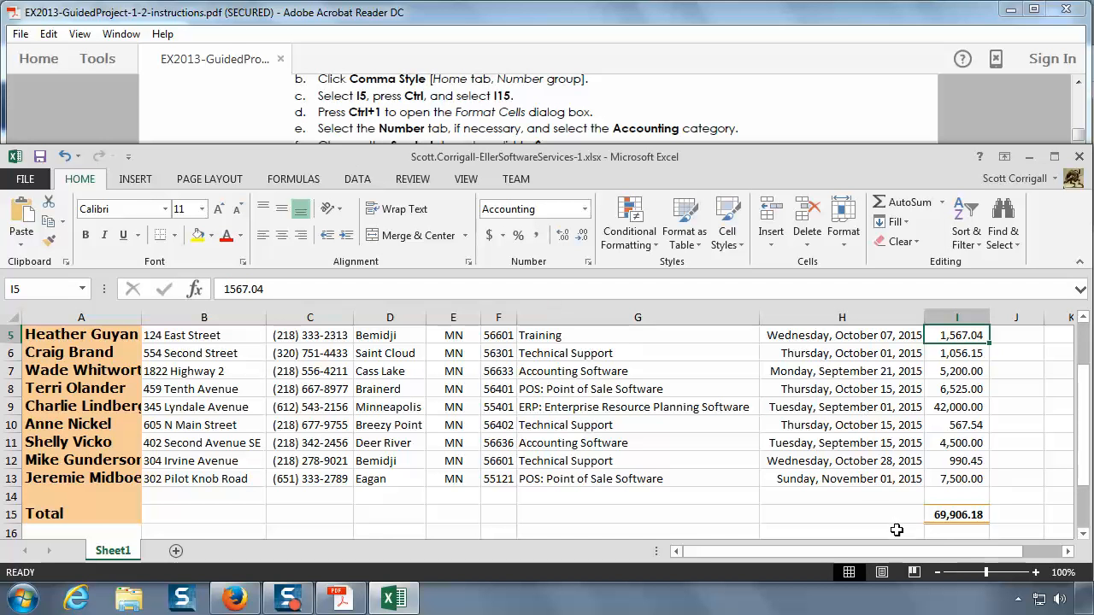
ctrl+click(977, 516)
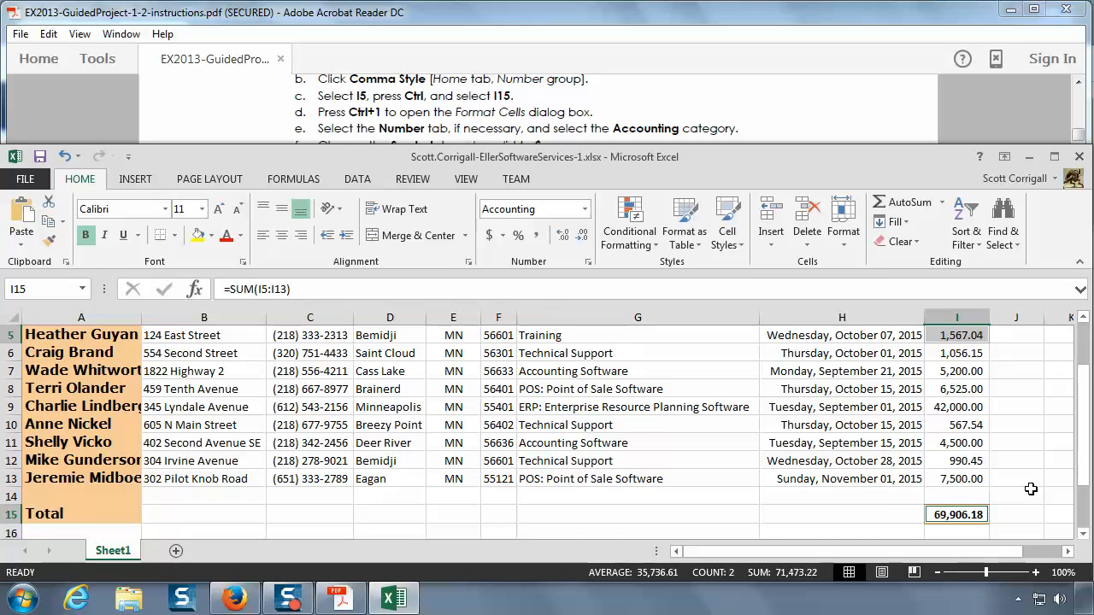
key(ctrl+1)
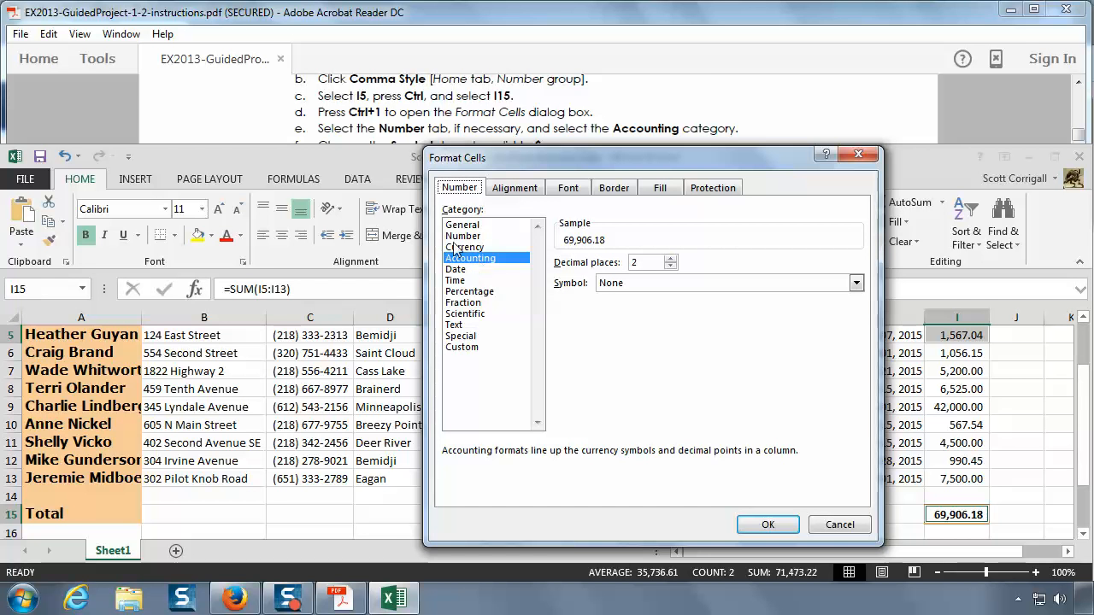
click(394, 128)
scroll(394, 128, down, 1)
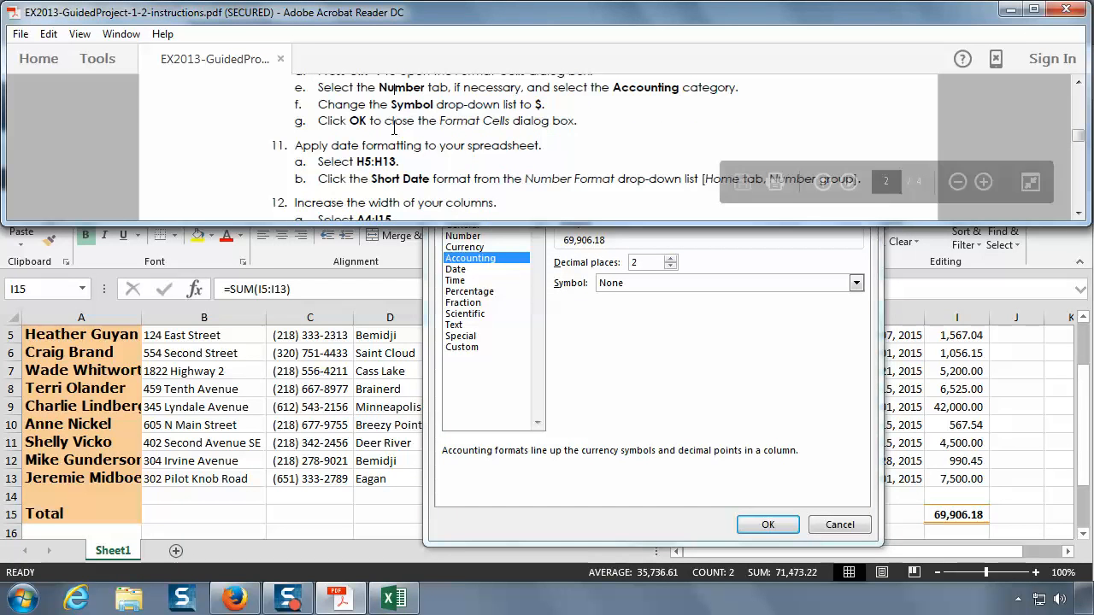
click(620, 312)
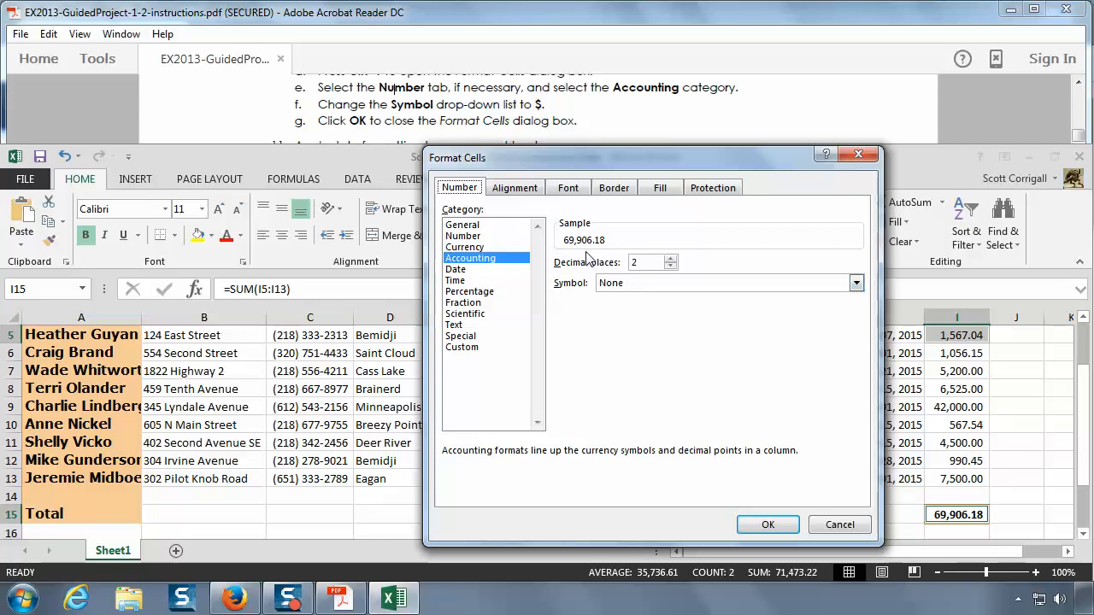
click(856, 285)
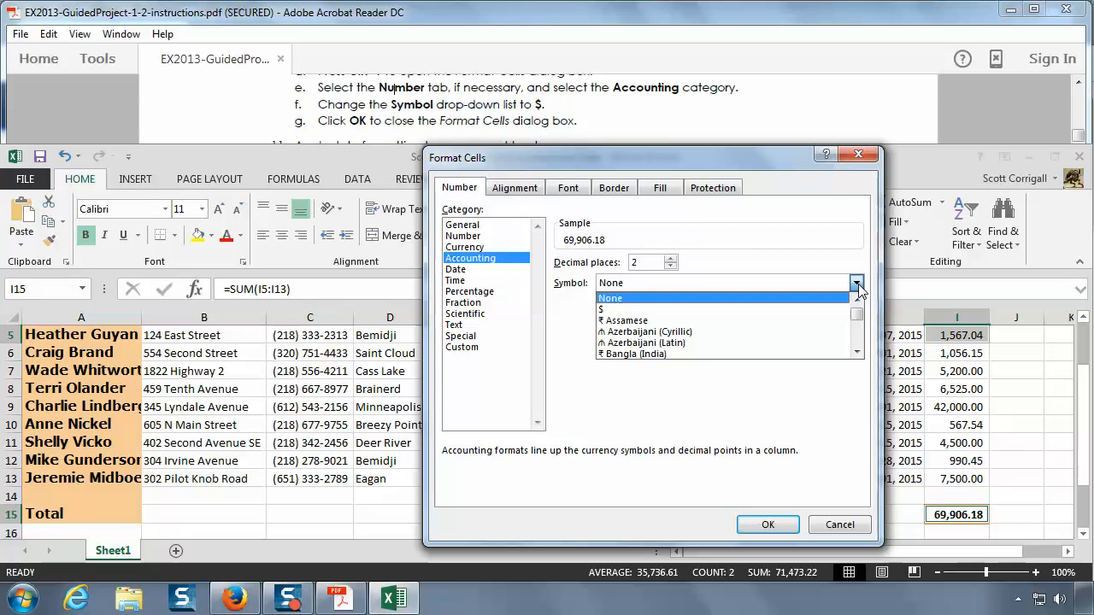
click(721, 311)
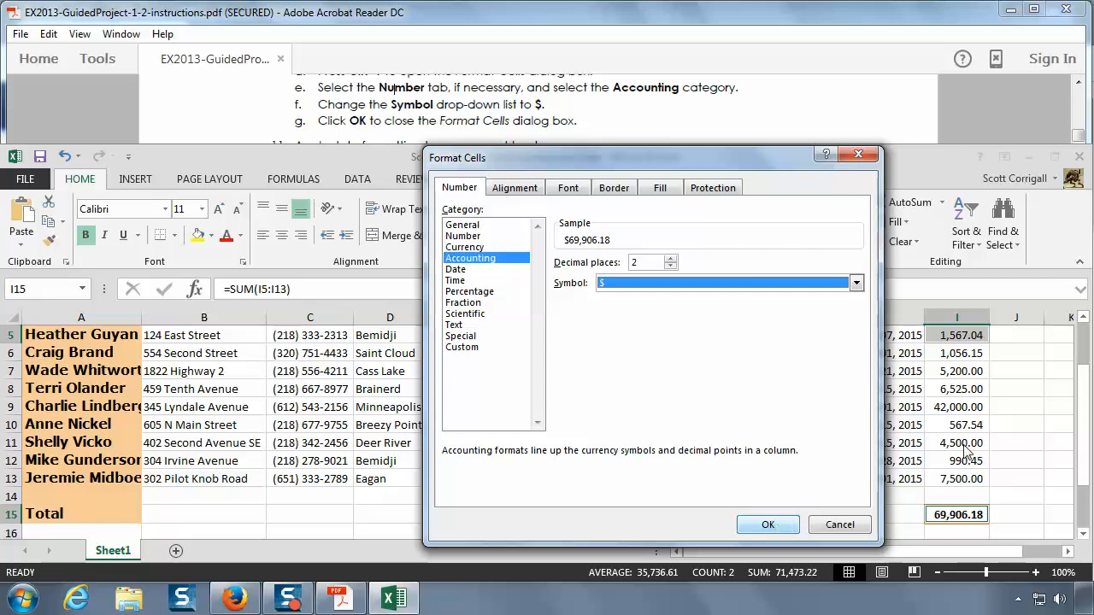
click(767, 525)
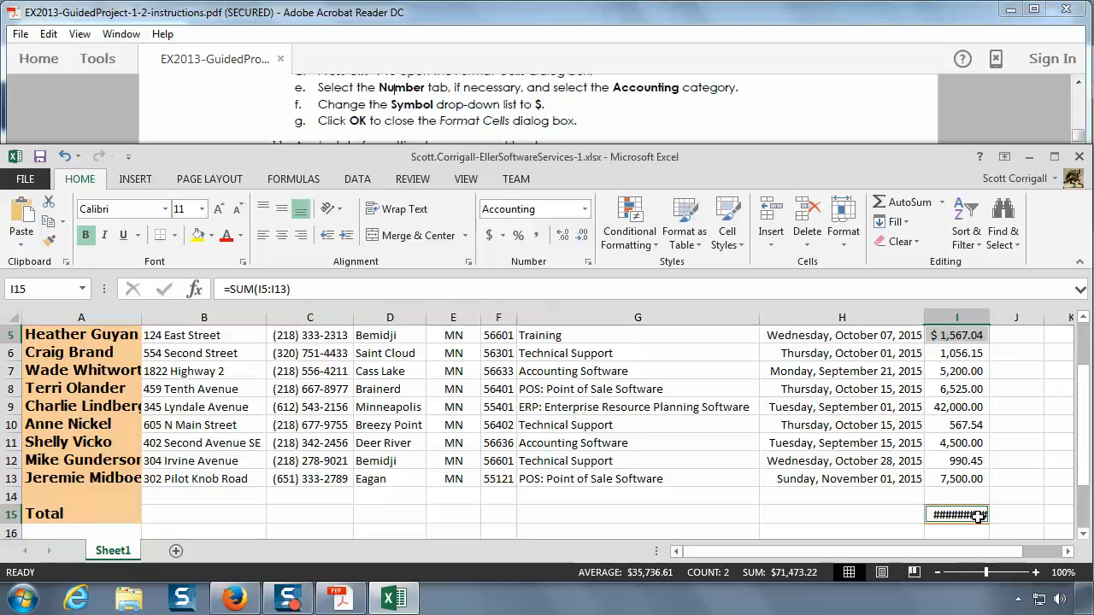
Step: Try widening column I to fit the total in I15, then undo the width change
drag(990, 317, 1007, 317)
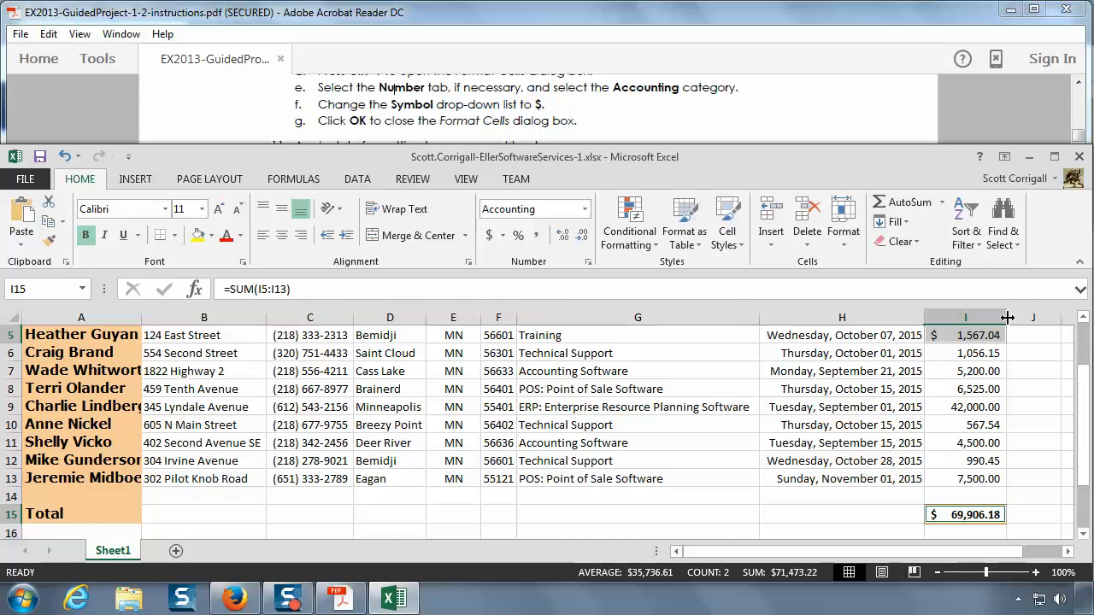
click(64, 158)
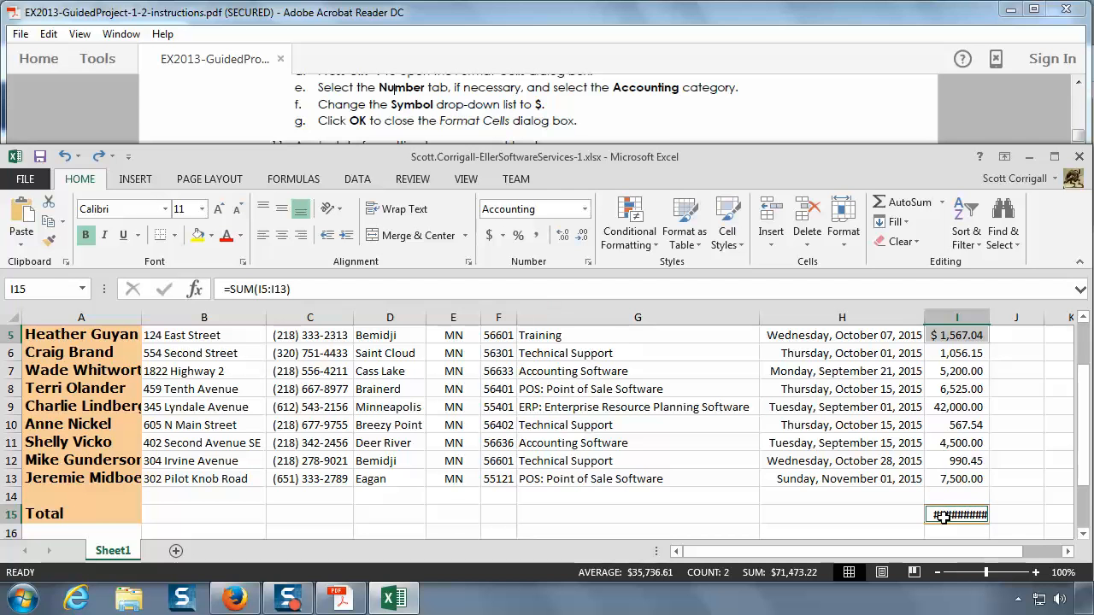
Step: Read instruction 11 in the PDF, try the Short Date format on H5:H13, then undo it
click(647, 120)
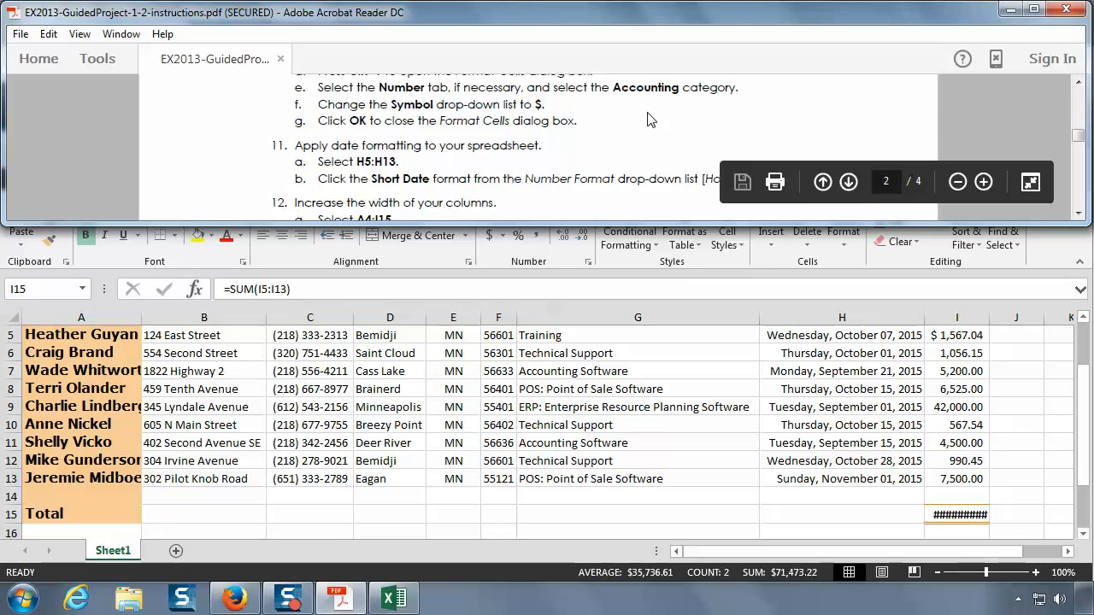
scroll(647, 119, down, 1)
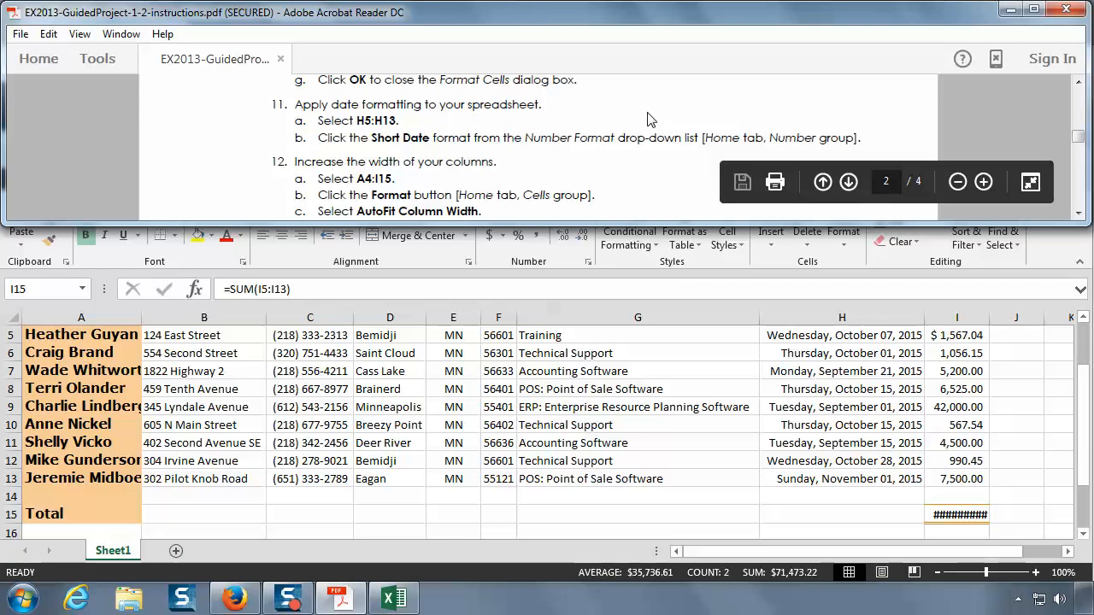
click(849, 338)
click(846, 335)
drag(846, 335, 858, 486)
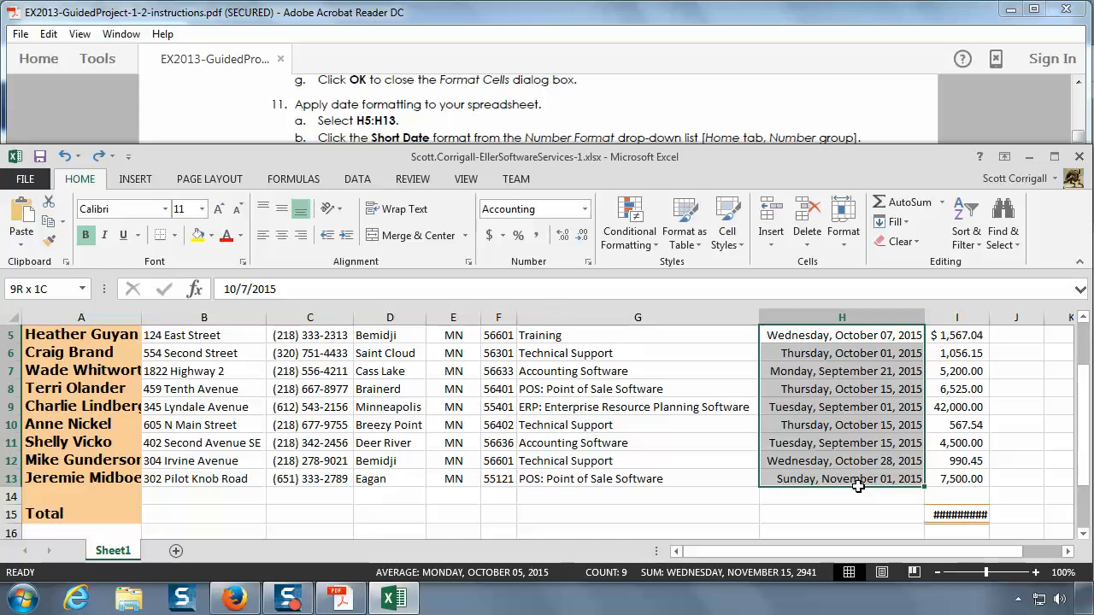
drag(858, 485, 859, 489)
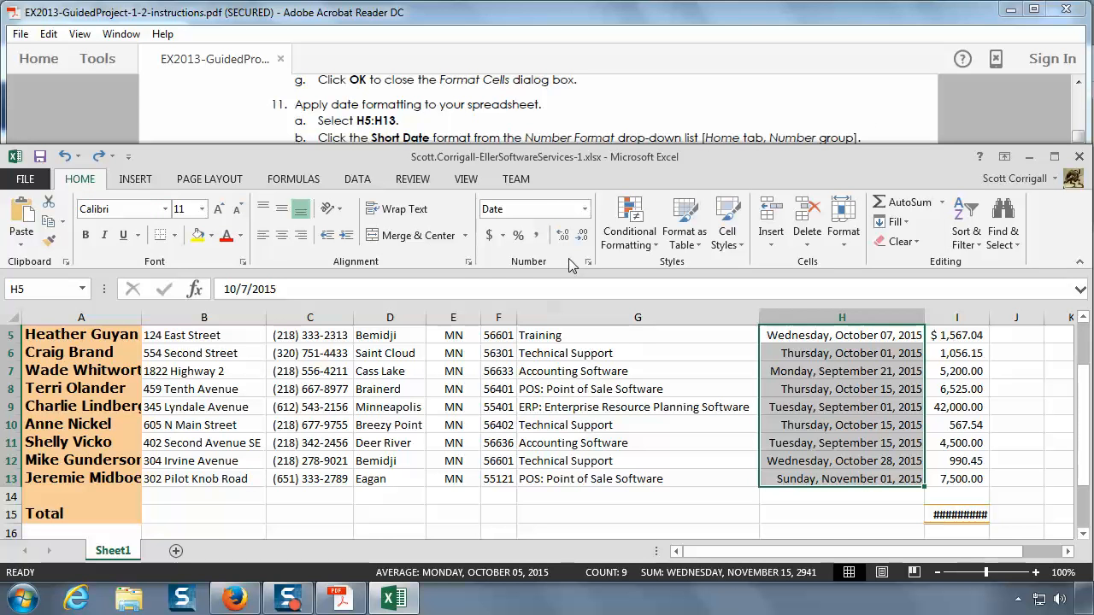
click(586, 212)
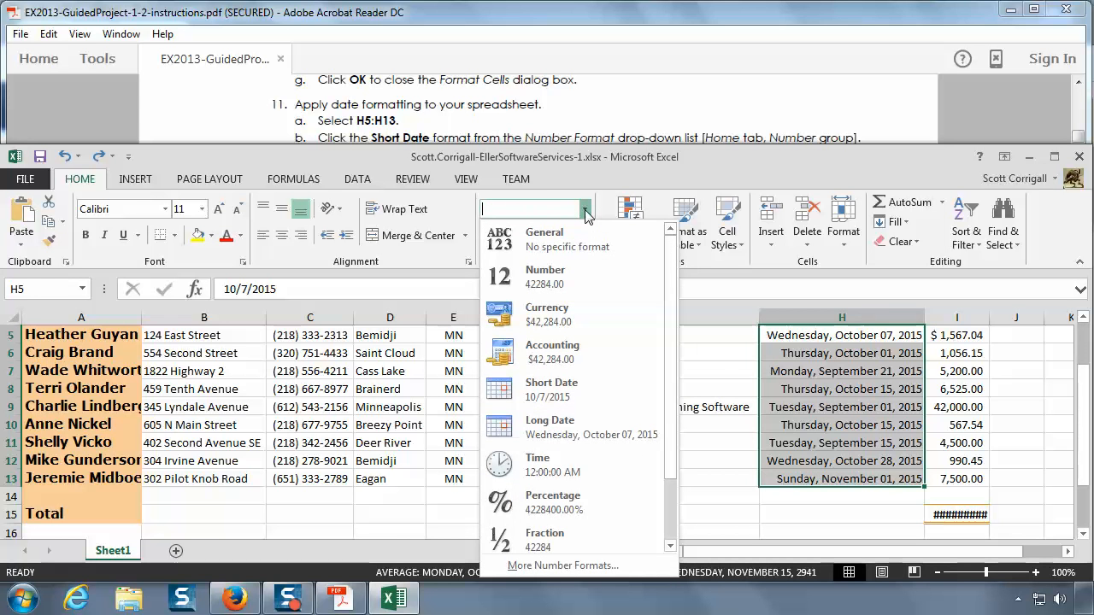
click(575, 402)
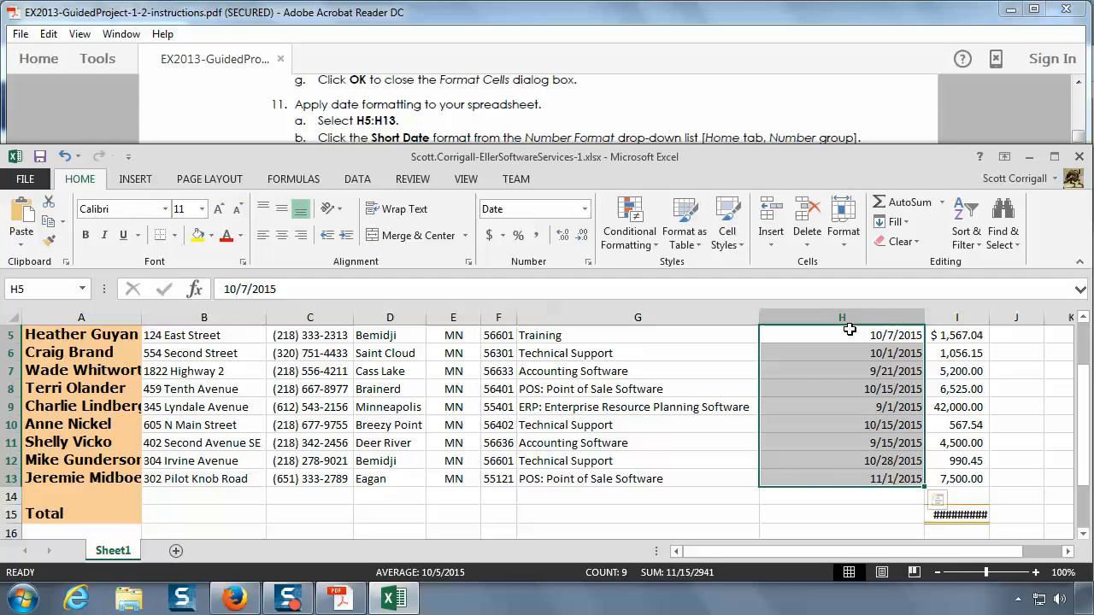
click(64, 157)
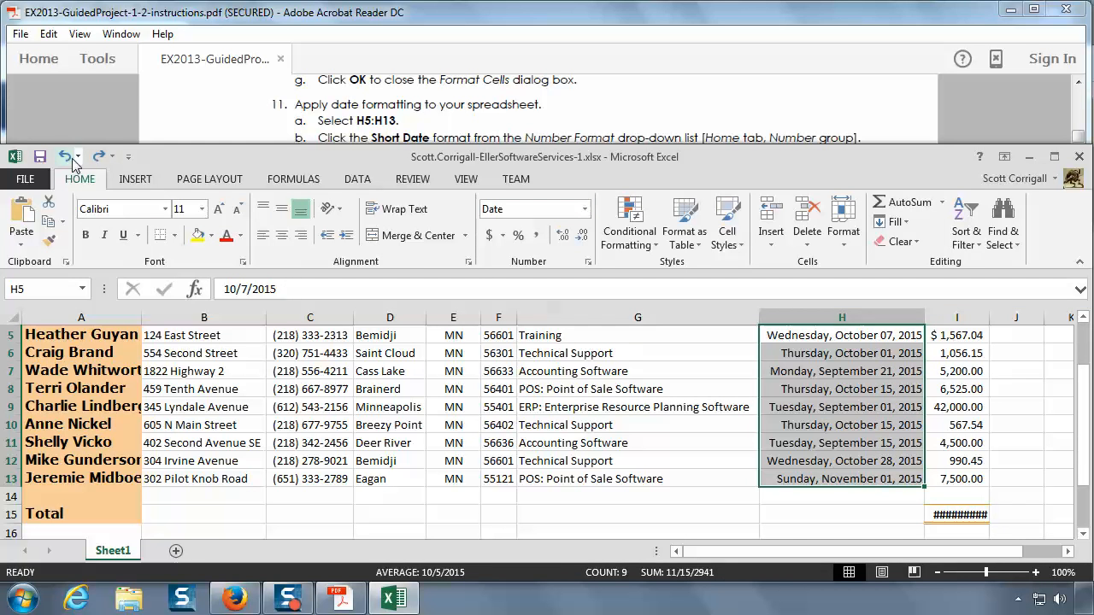
Step: Redo the Short Date format on H5:H13 and read instruction 12 in the PDF
click(99, 156)
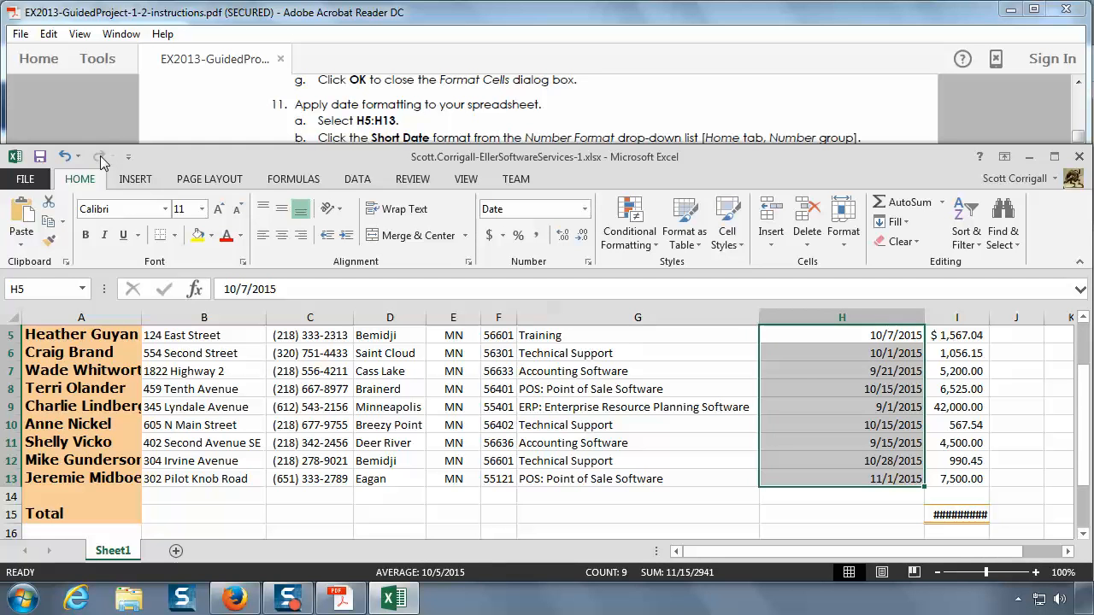
click(397, 120)
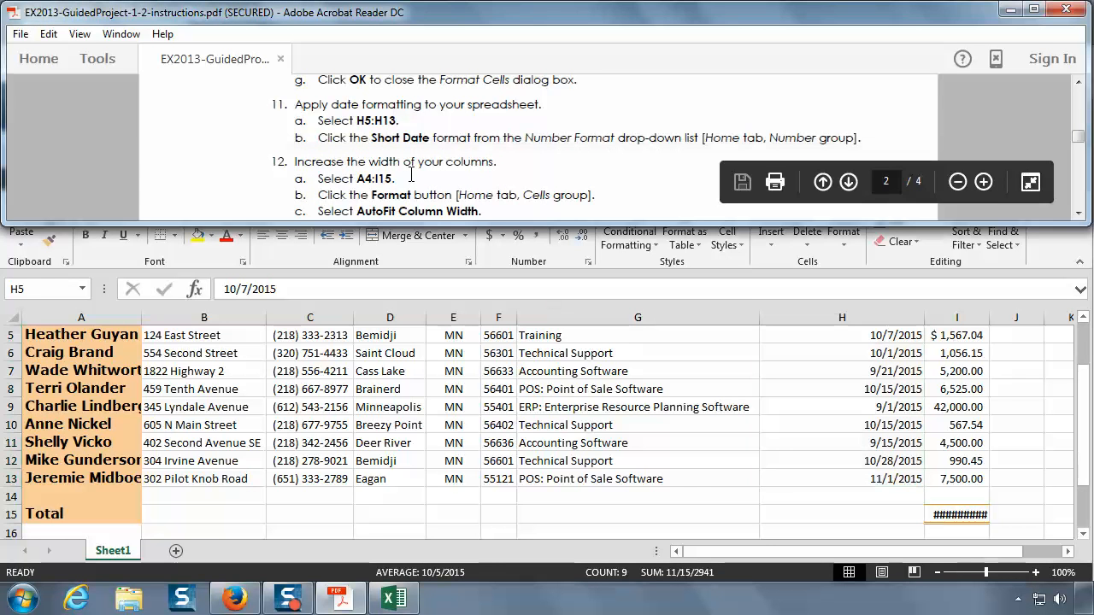
click(1079, 213)
click(1079, 213)
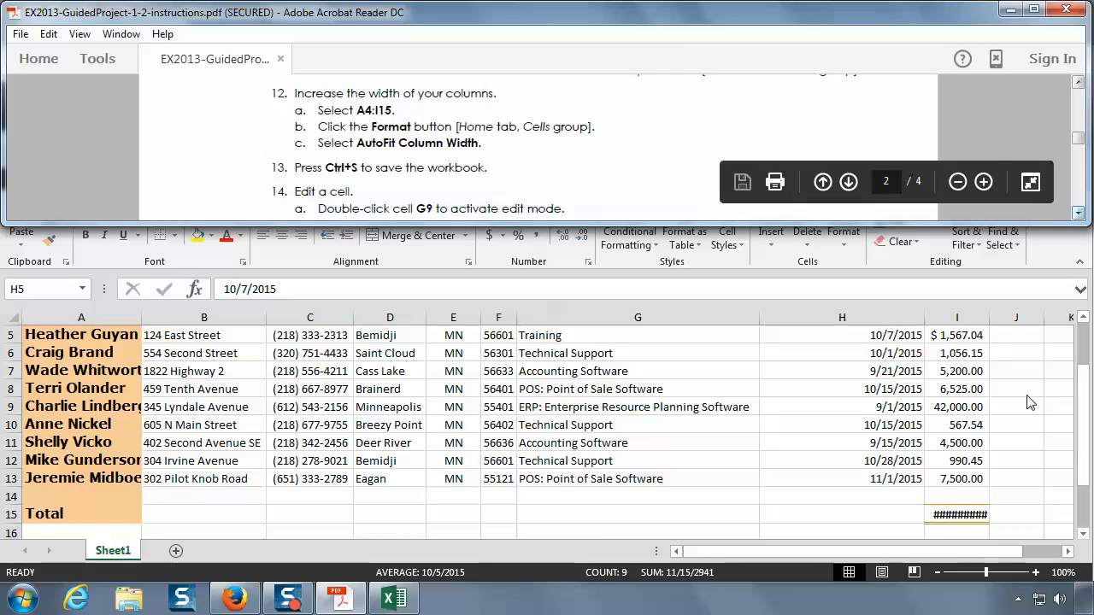
click(1079, 213)
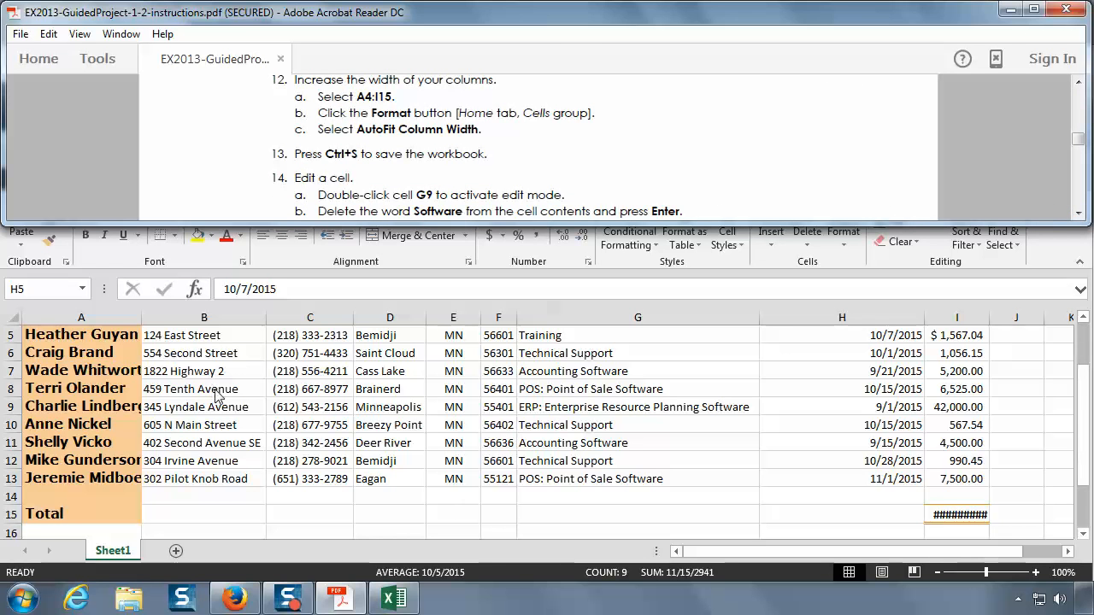
scroll(216, 396, up, 1)
scroll(218, 393, down, 1)
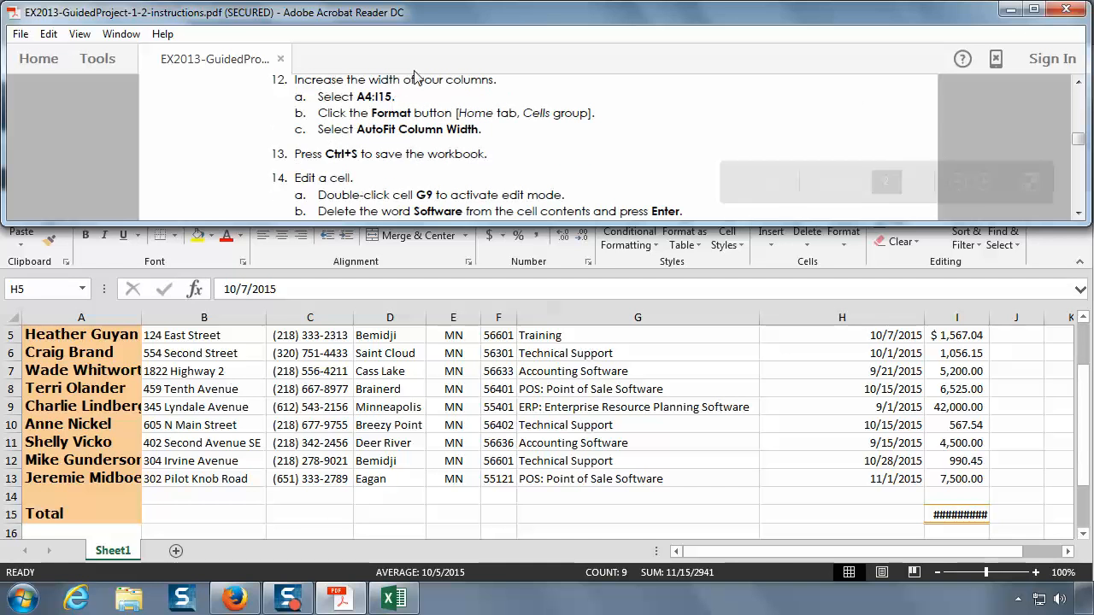
Step: Switch back to Excel and apply AutoFit Column Width to the range A4:I15
click(214, 372)
scroll(85, 367, up, 1)
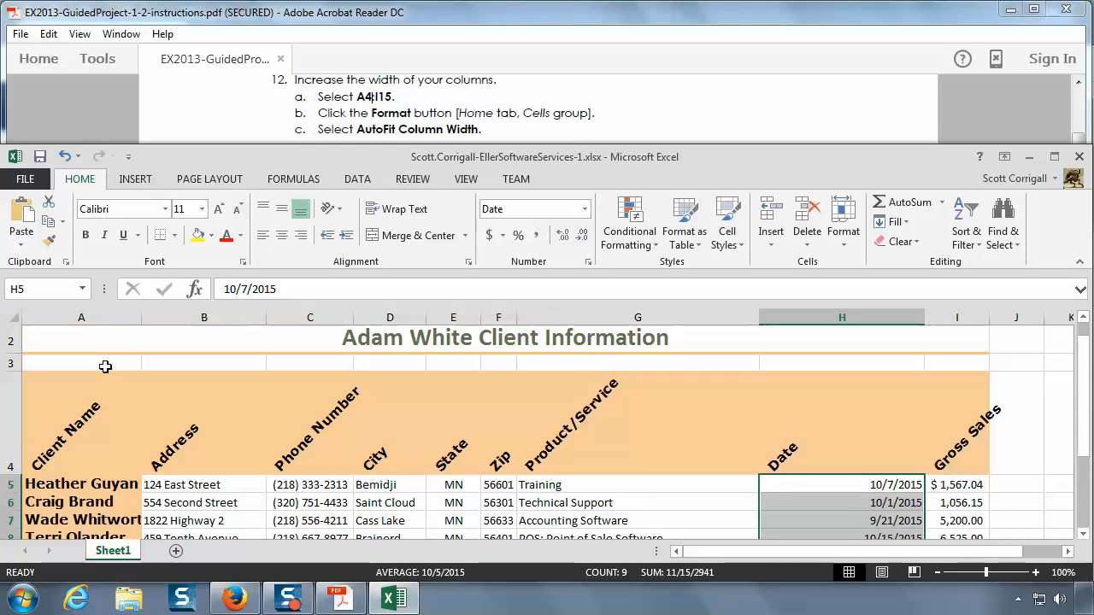
click(82, 446)
drag(81, 447, 946, 494)
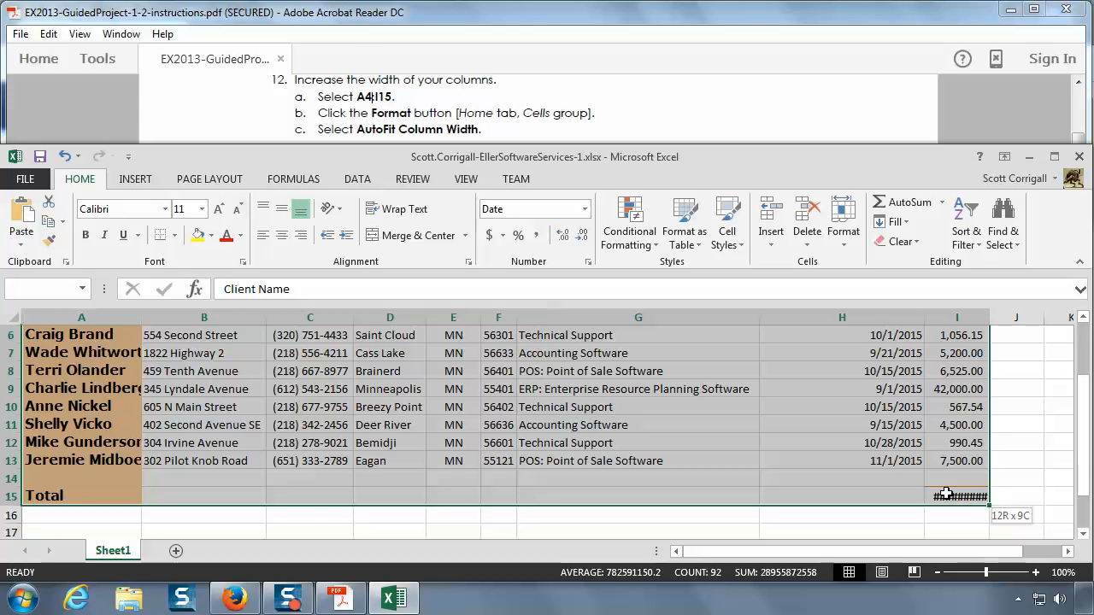
drag(946, 494, 947, 494)
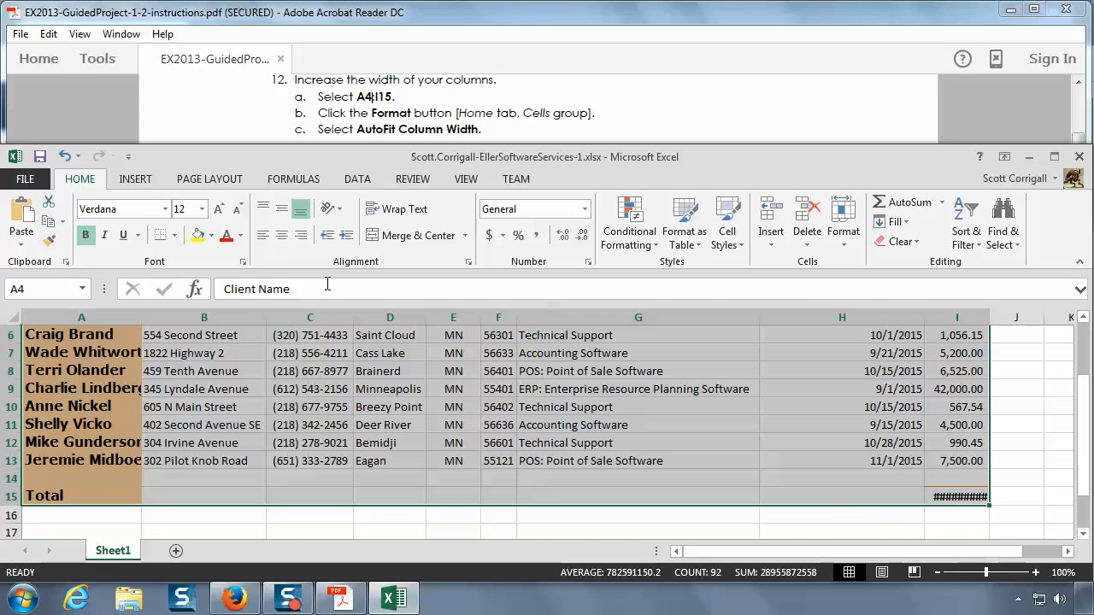
click(843, 246)
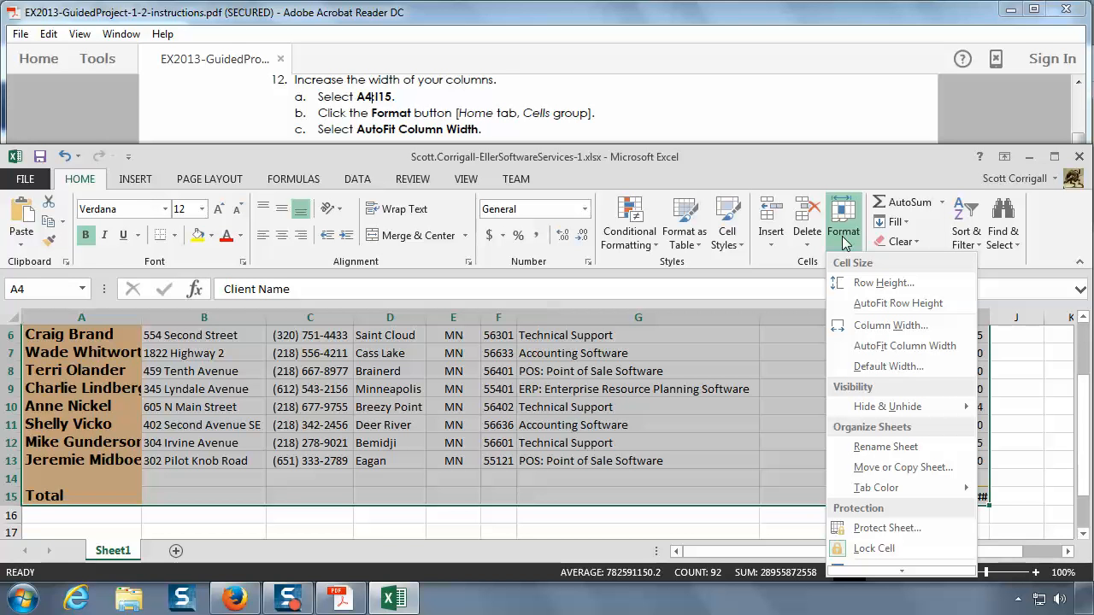
click(900, 346)
Step: Examine the resized columns from the sheet title down to the Total row
scroll(897, 342, up, 2)
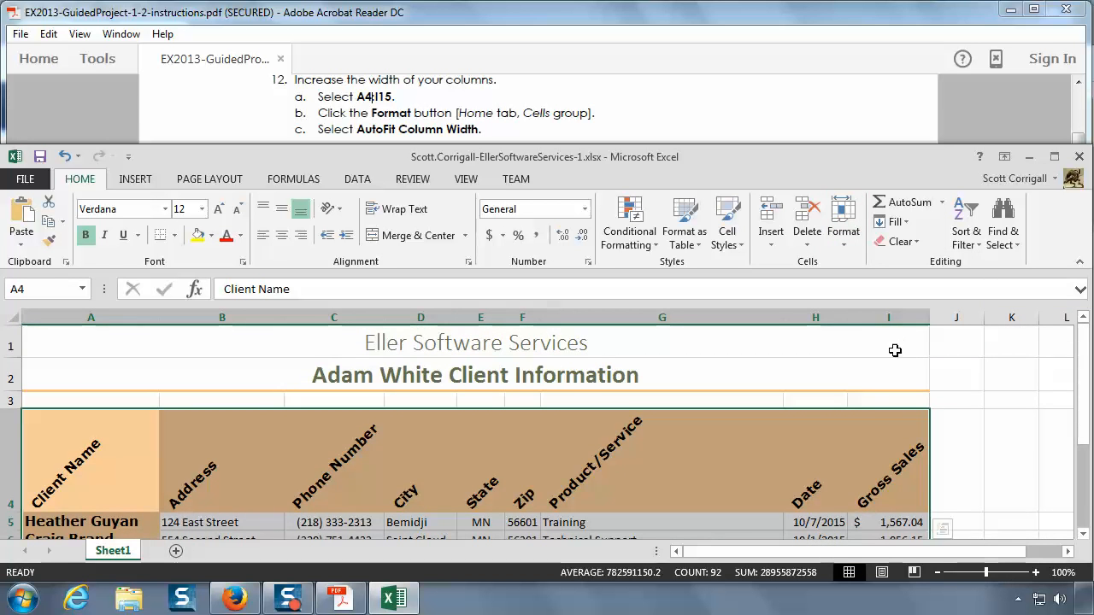
scroll(942, 385, down, 1)
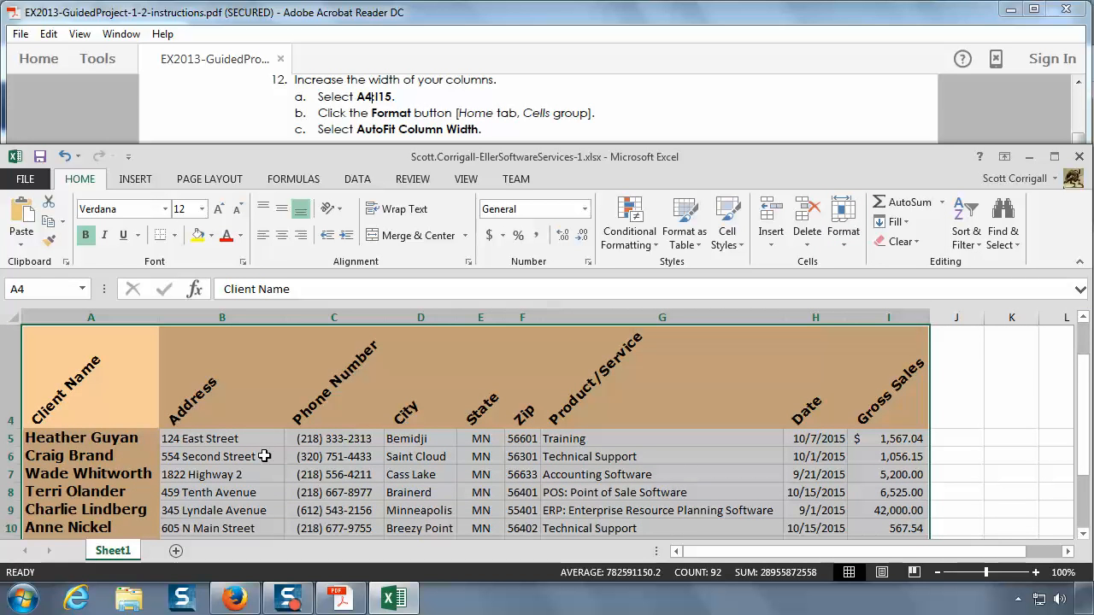
scroll(261, 450, down, 1)
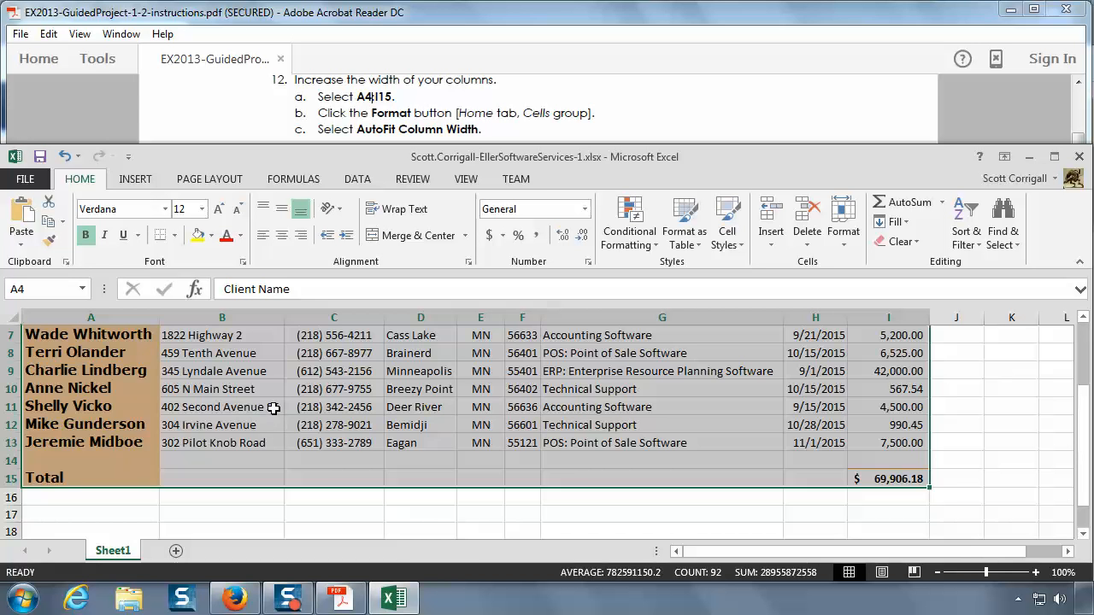
scroll(272, 414, up, 1)
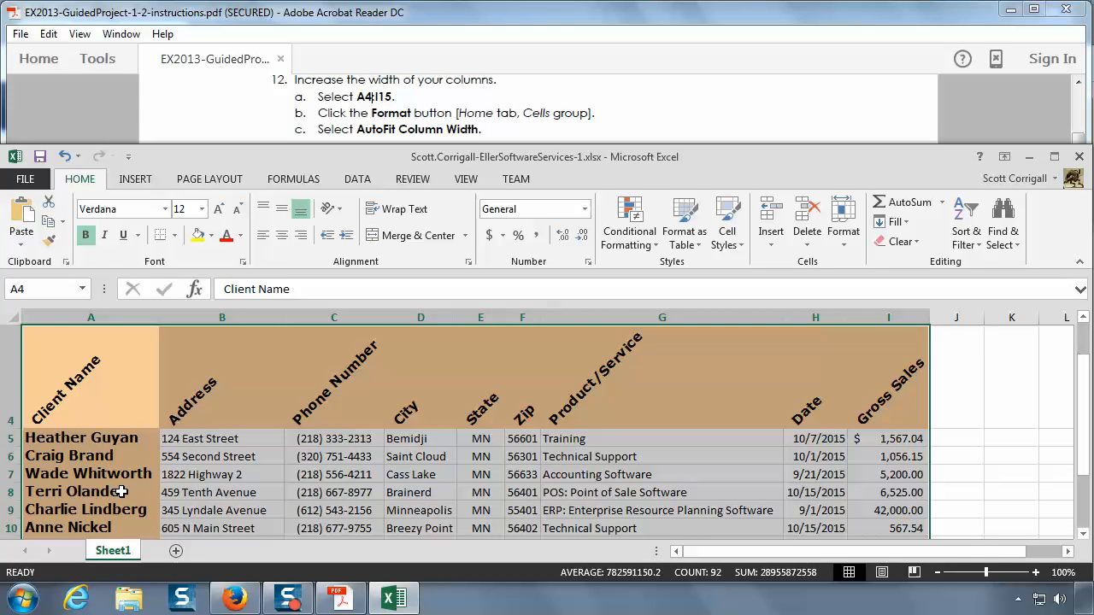
scroll(121, 491, down, 1)
scroll(119, 489, up, 1)
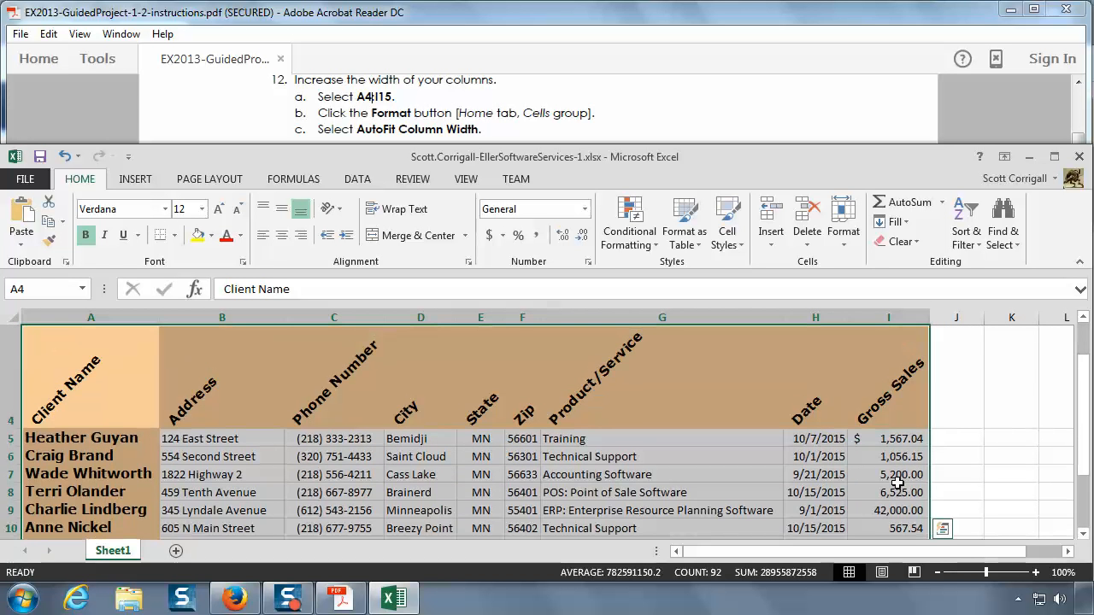
scroll(880, 484, down, 1)
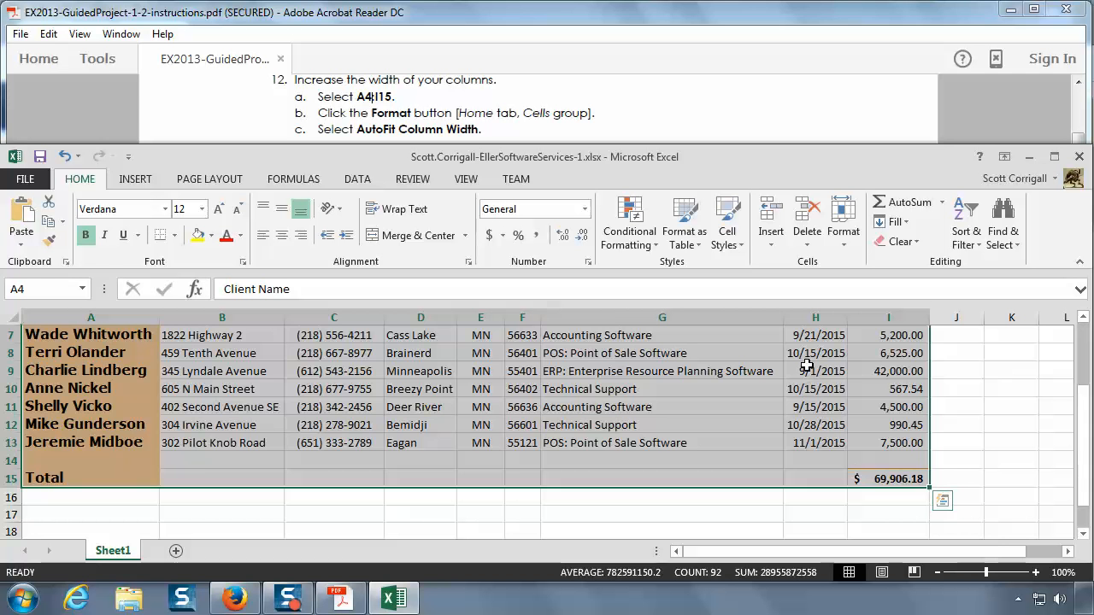
scroll(777, 418, up, 1)
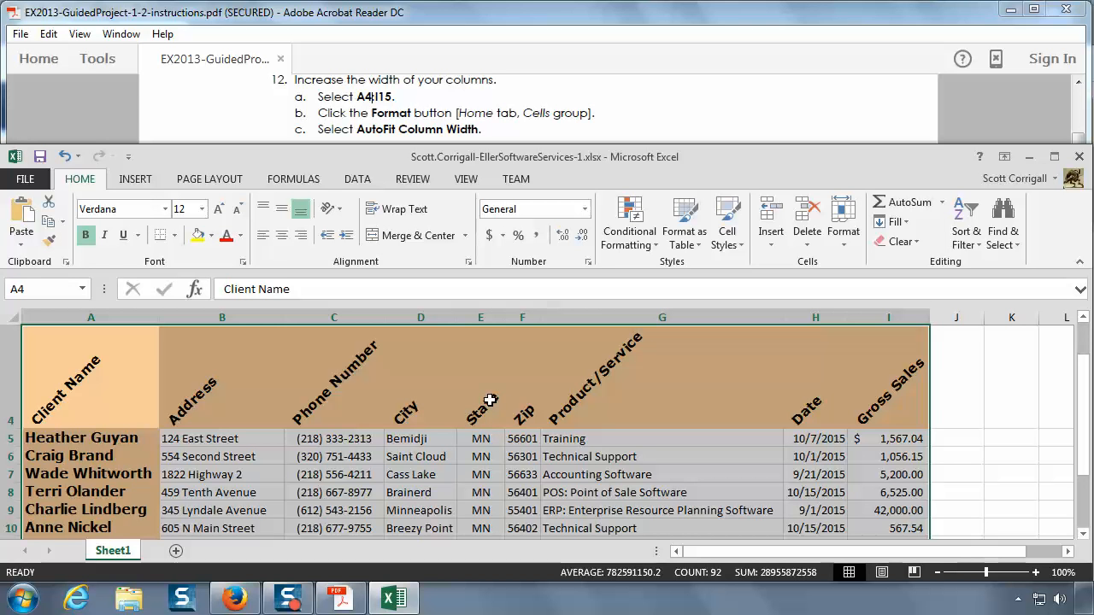
Step: Read instruction 13 in the PDF, then return to Excel and save the workbook
click(664, 118)
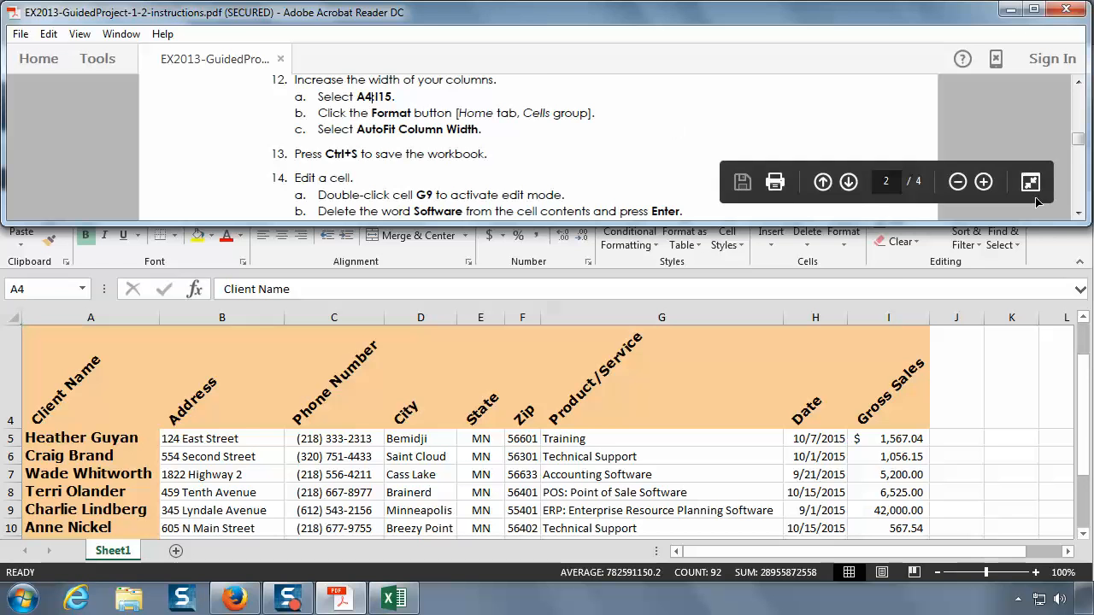
click(1079, 214)
click(1079, 214)
click(1080, 213)
click(1080, 214)
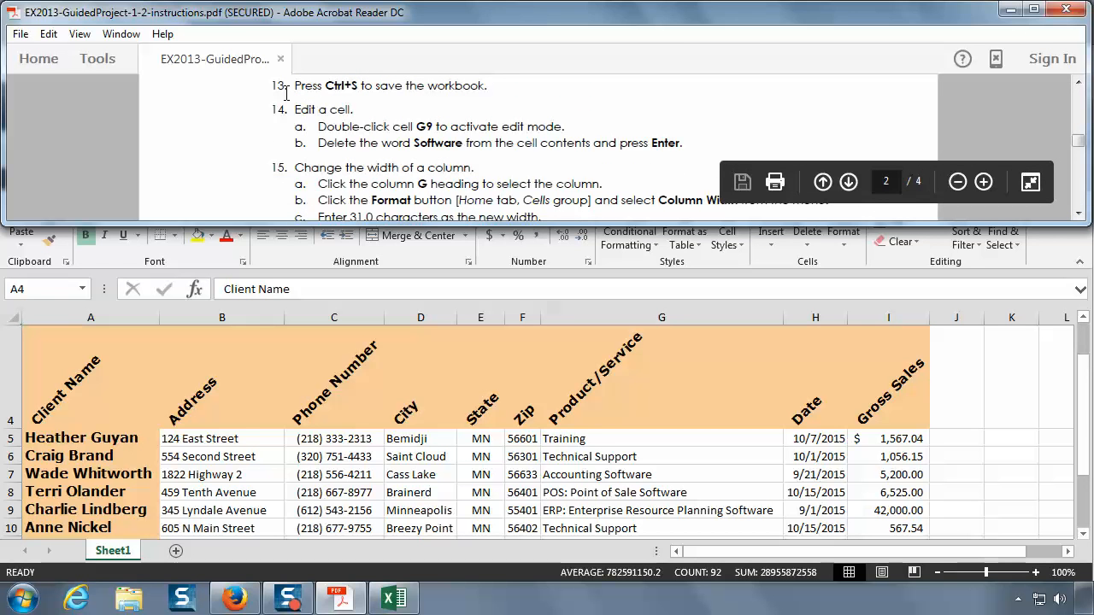
click(260, 379)
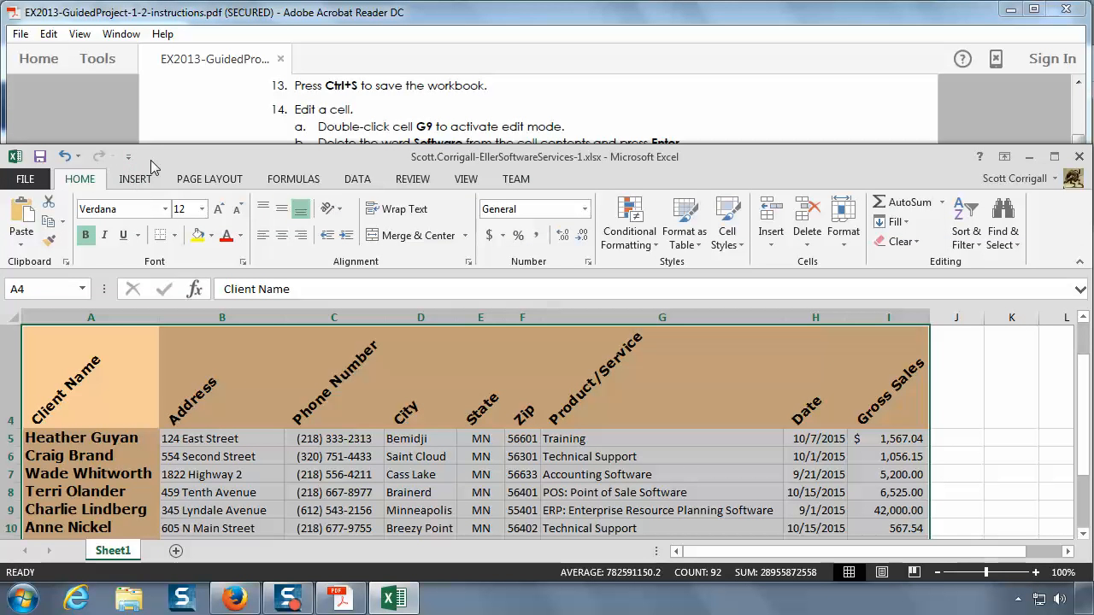
click(38, 159)
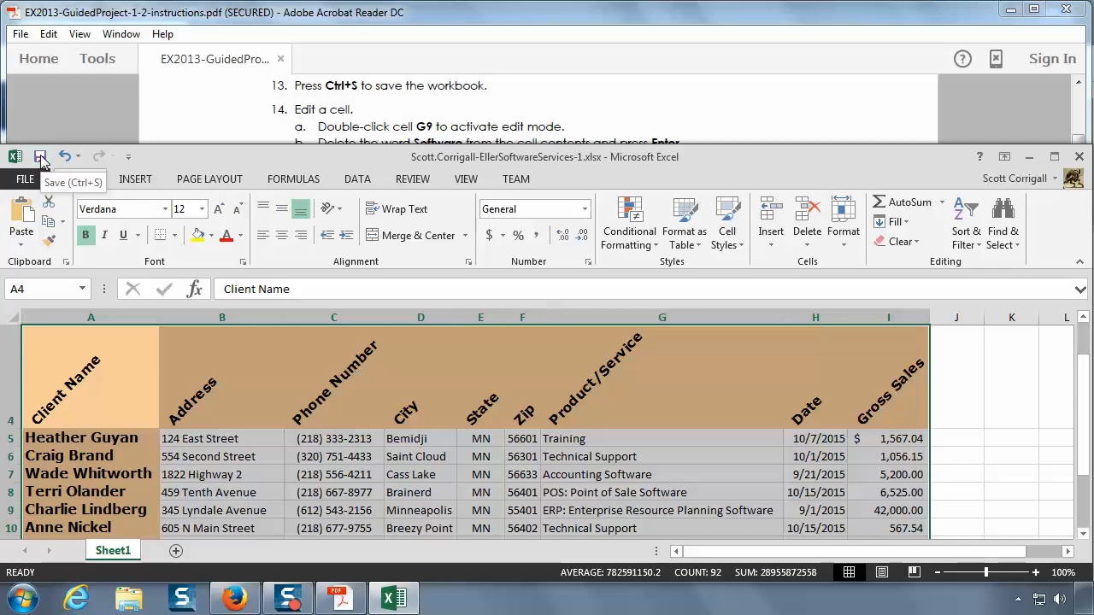
click(40, 159)
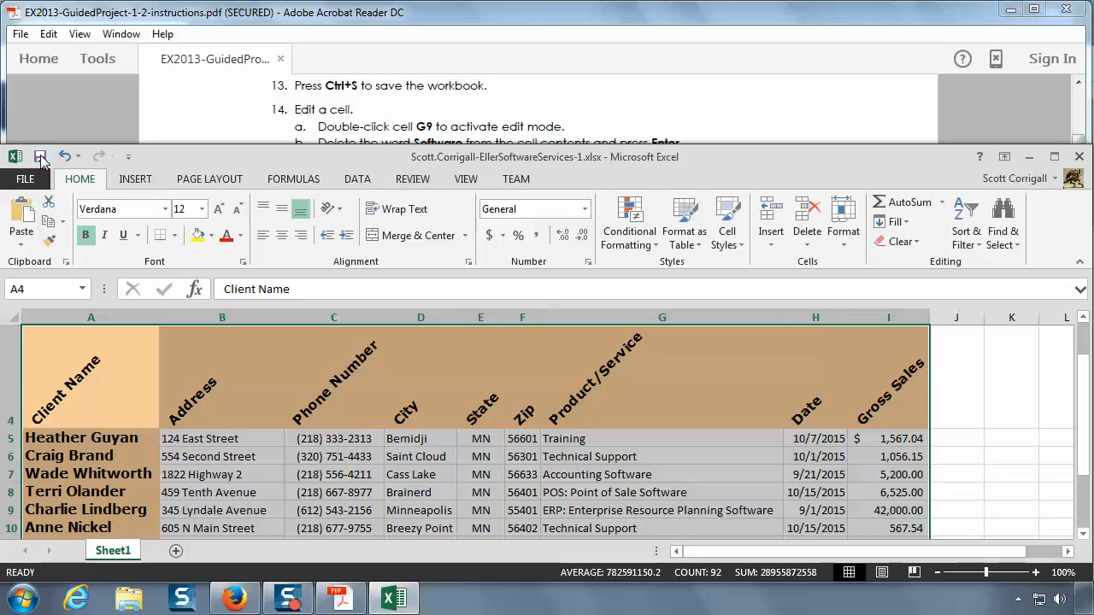
Step: Following instruction 14 in the PDF, delete the word Software from cell G9 so it reads ERP: Enterprise Resource Planning
click(526, 112)
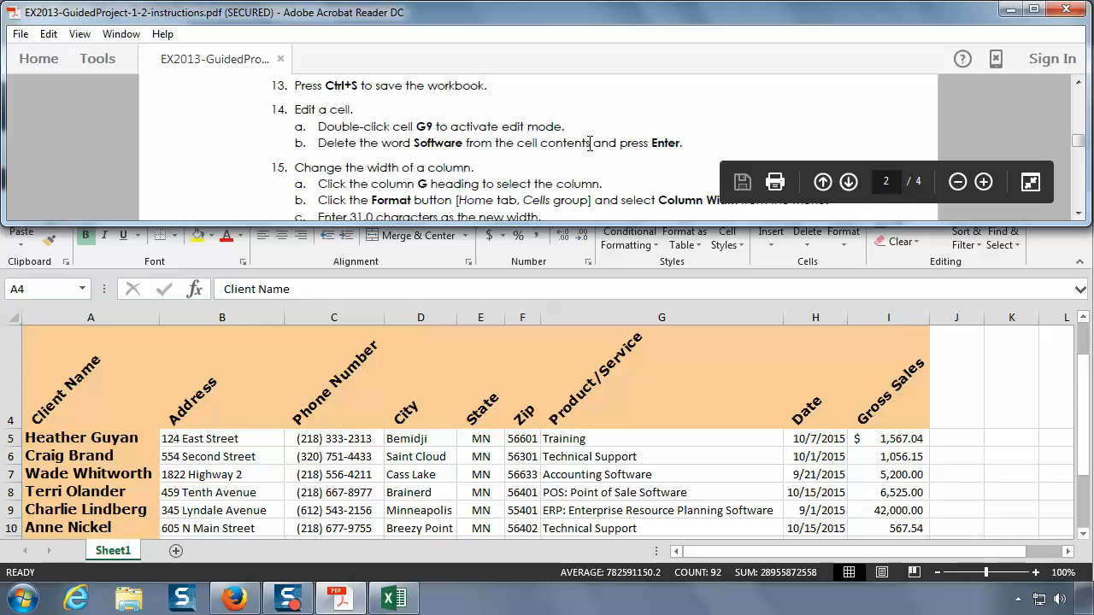
click(1079, 215)
click(1079, 214)
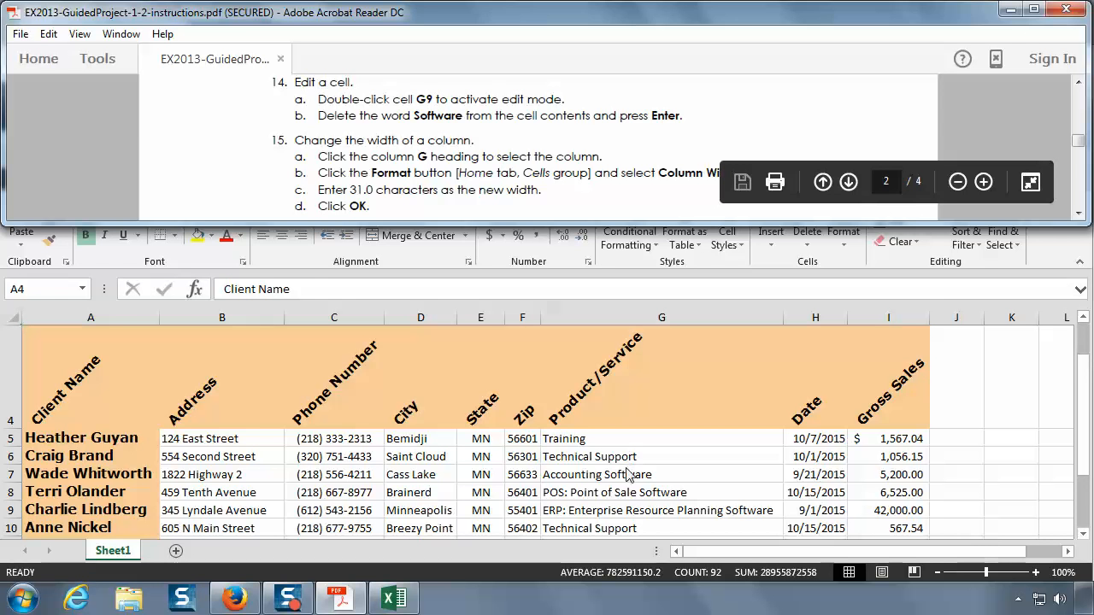
click(619, 511)
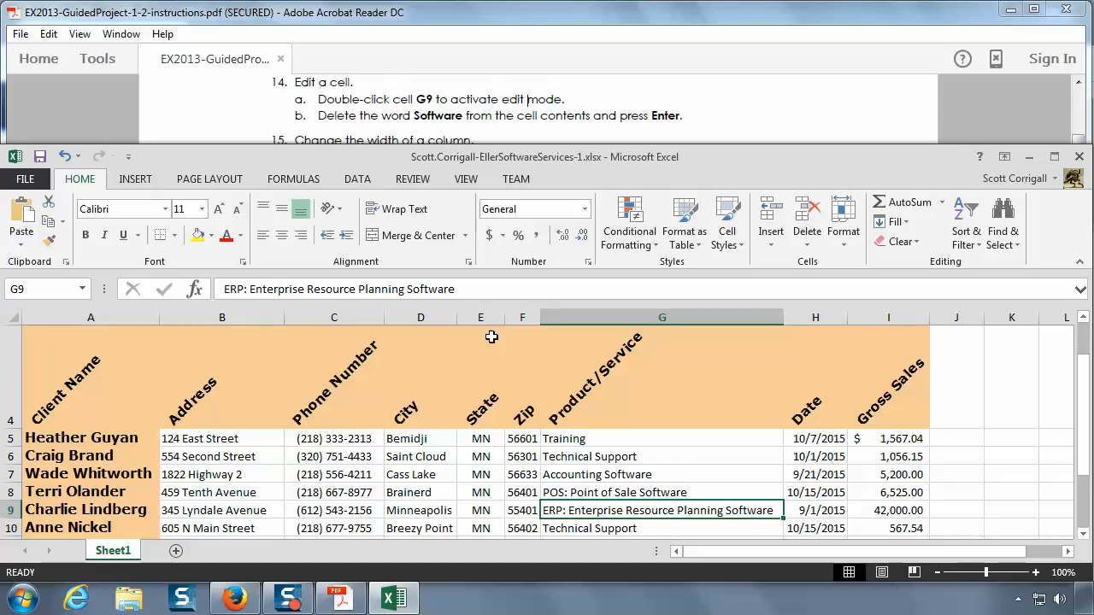
click(475, 288)
key(BackSpace)
key(BackSpace)
key(BackSpace)
key(BackSpace)
key(BackSpace)
key(BackSpace)
key(BackSpace)
key(BackSpace)
key(BackSpace)
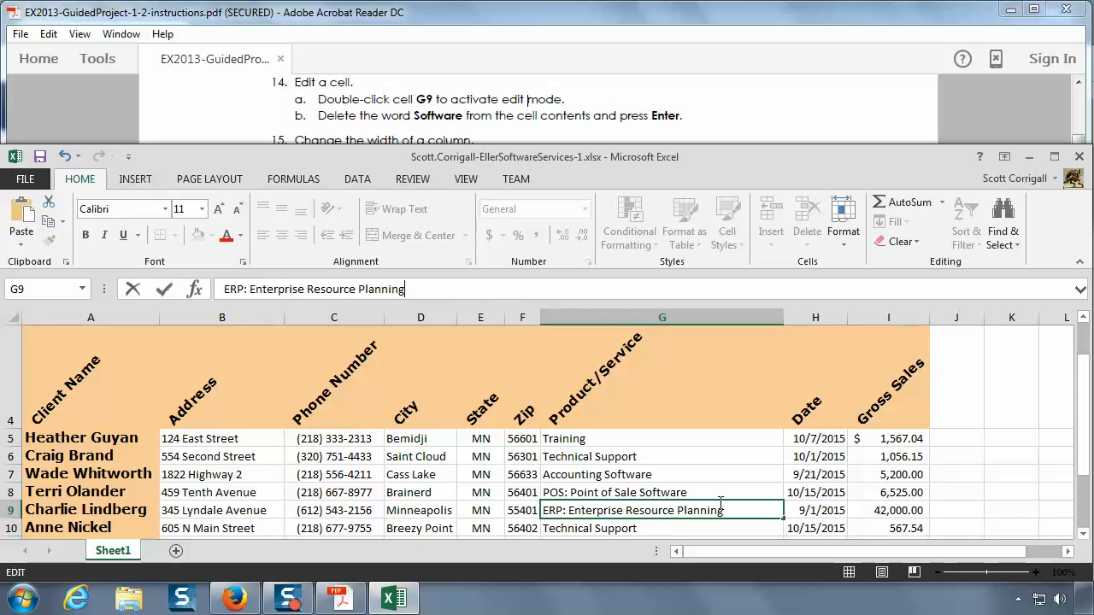
key(Return)
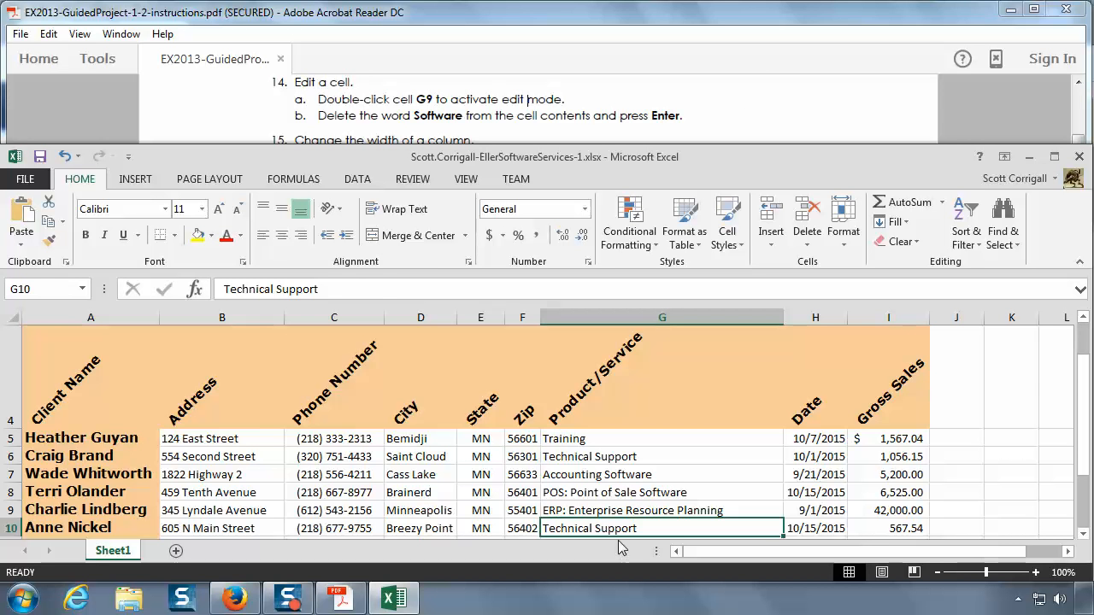
Step: Read instruction 15 in the PDF, then return to Excel and select the entire column G
click(716, 118)
scroll(717, 117, down, 1)
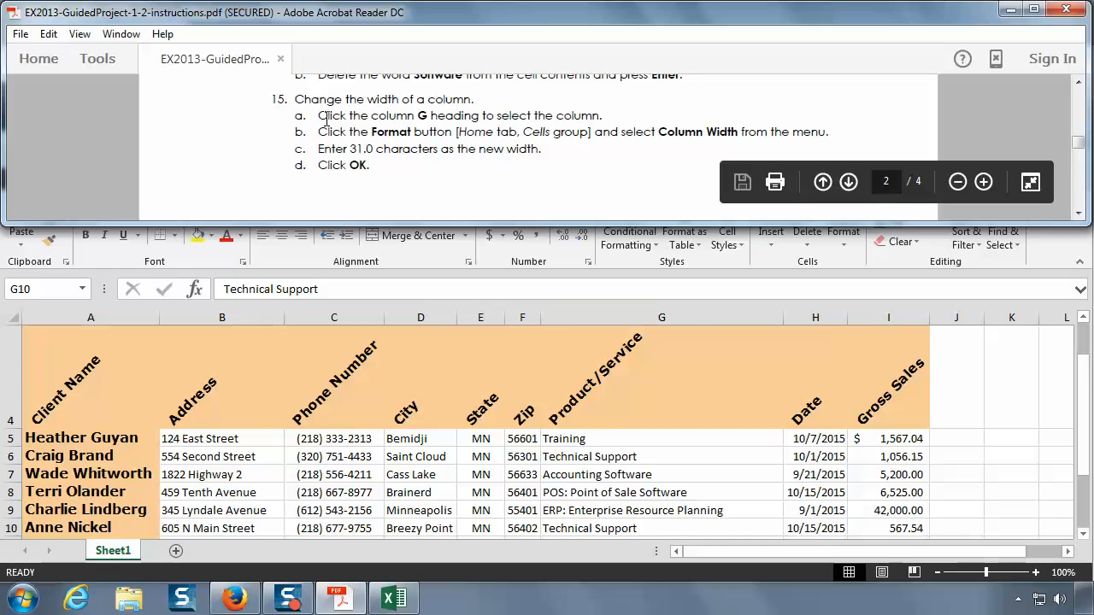
click(681, 317)
click(680, 317)
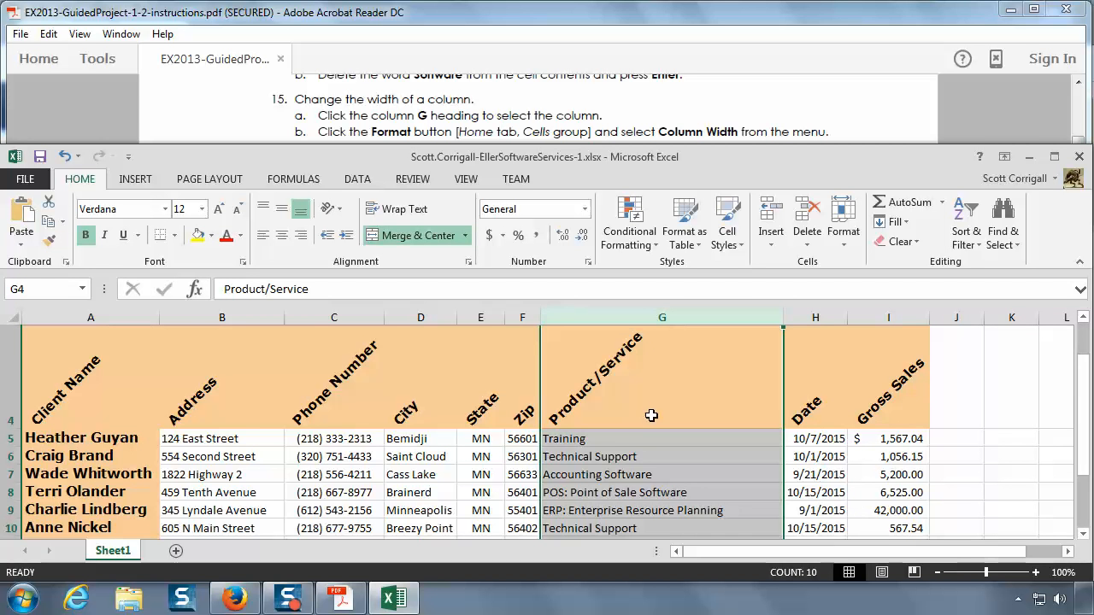
Step: Examine how far the column G selection extends down the sheet, then return to the sheet title
scroll(652, 414, down, 12)
scroll(652, 415, down, 20)
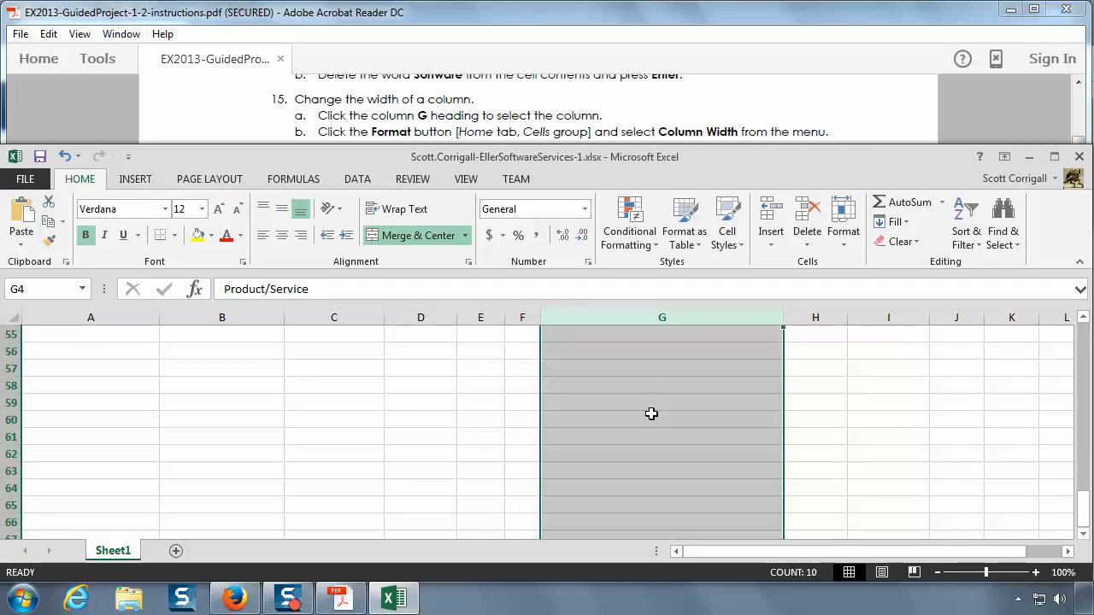
scroll(652, 414, down, 20)
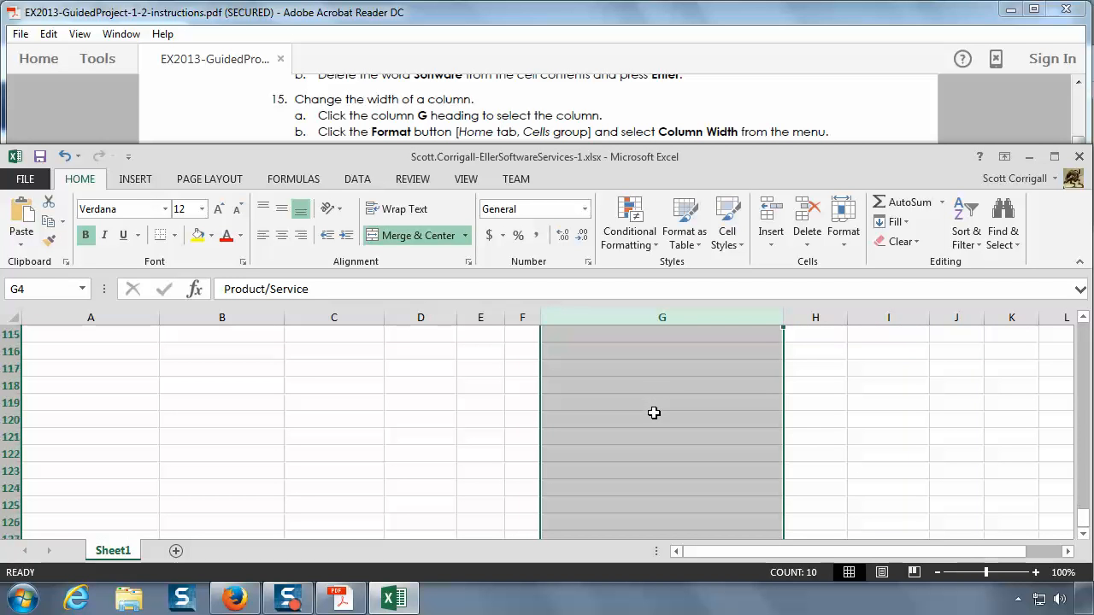
scroll(654, 412, down, 10)
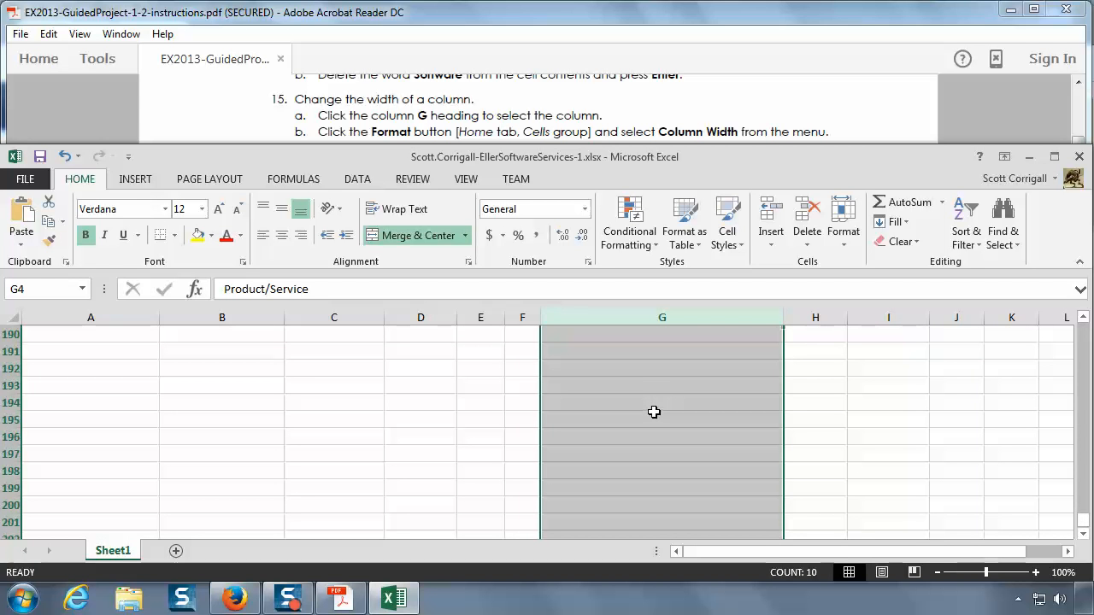
scroll(654, 412, up, 20)
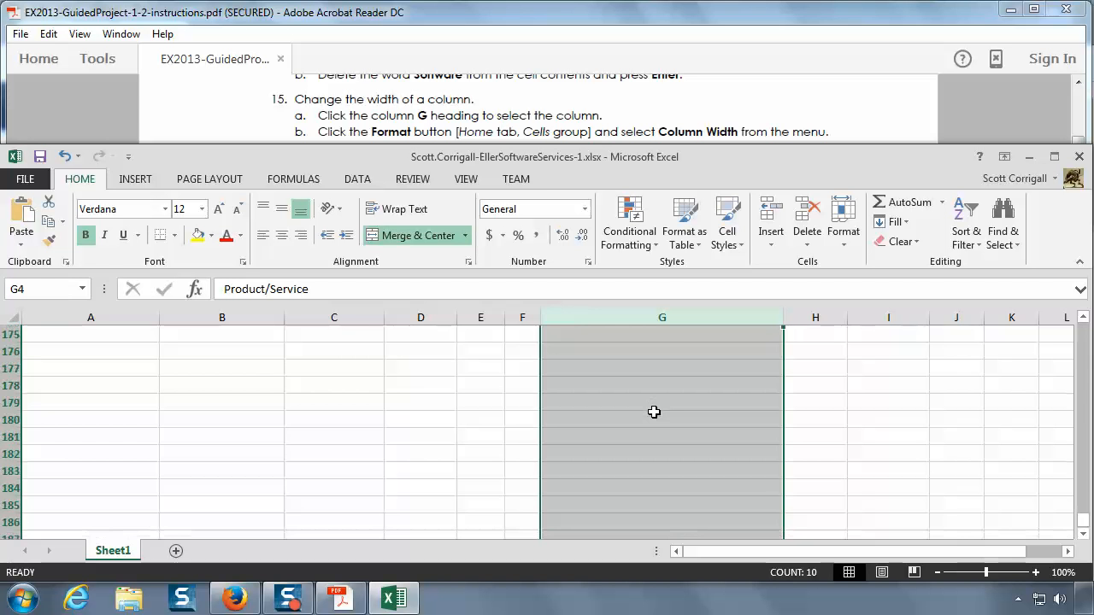
scroll(654, 412, up, 20)
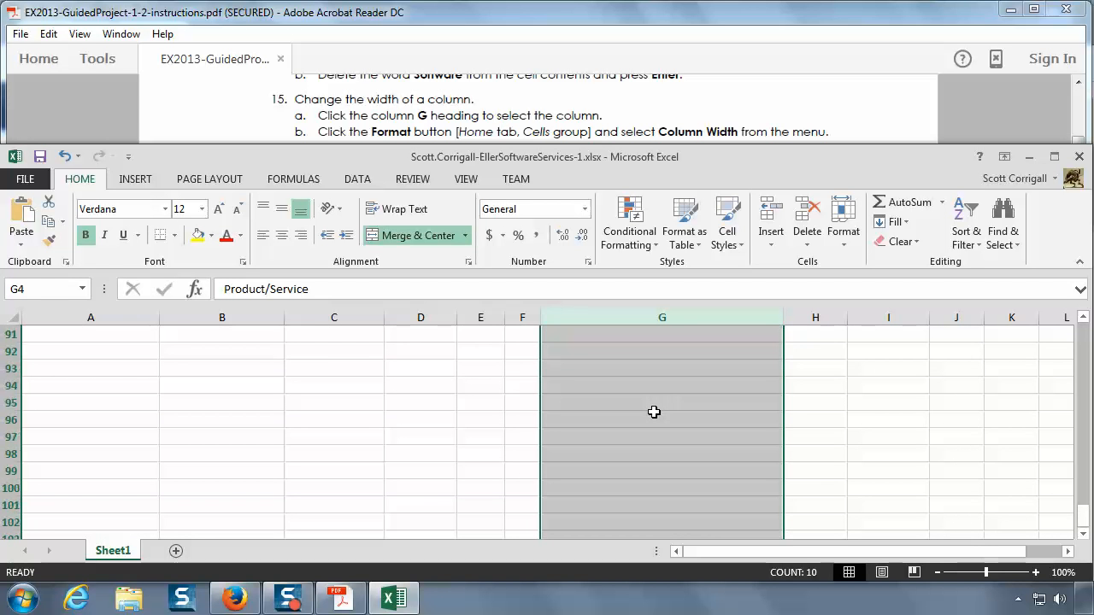
scroll(654, 412, up, 5)
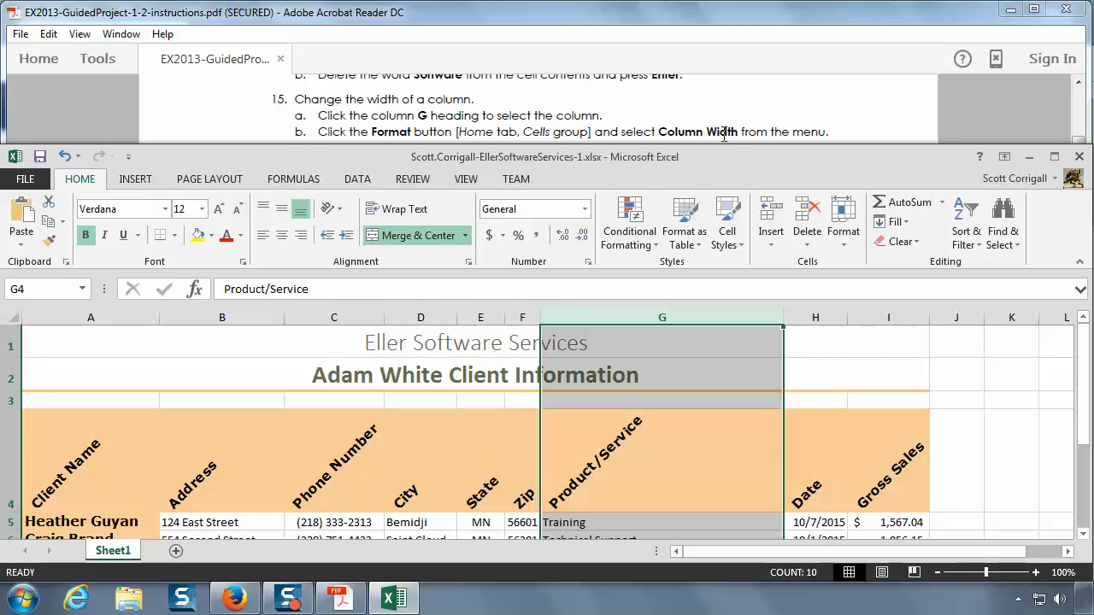
Step: Following instruction 15, set the width of column G to 31.0 characters
click(844, 246)
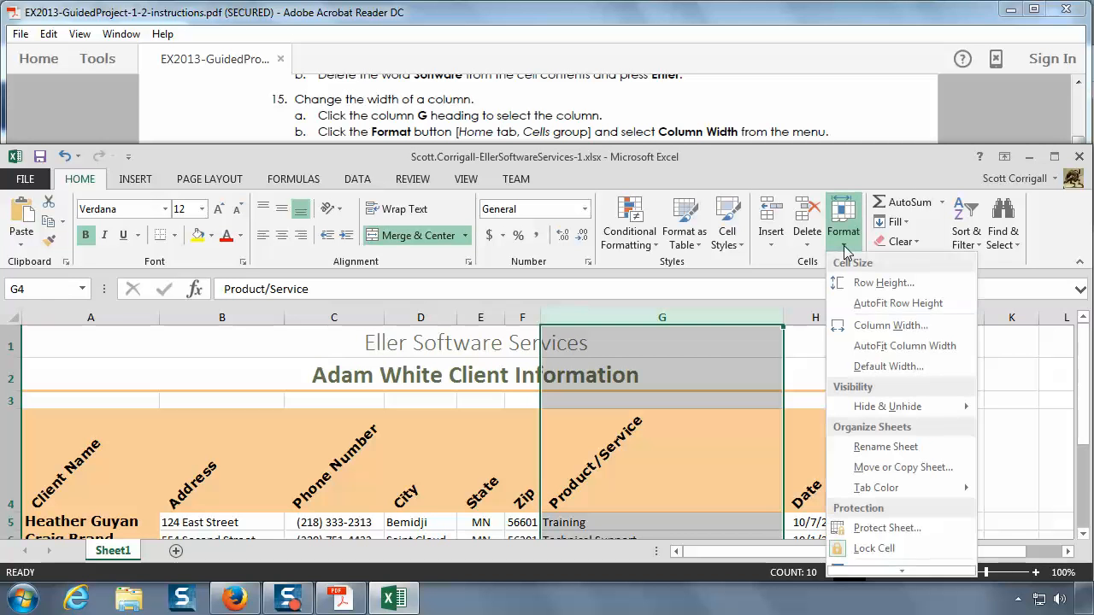
click(891, 326)
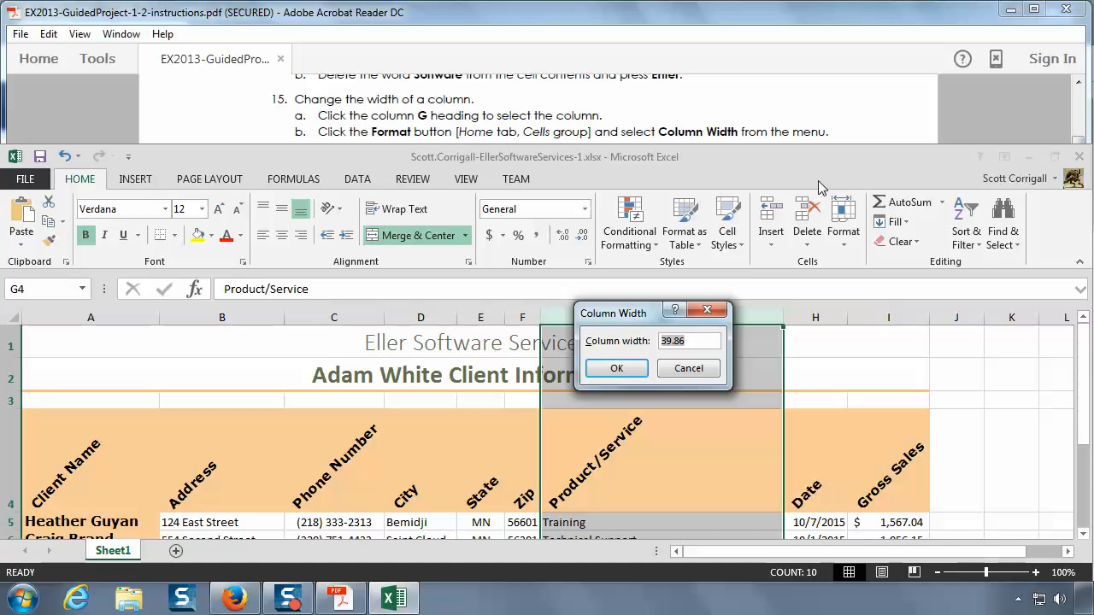
click(796, 119)
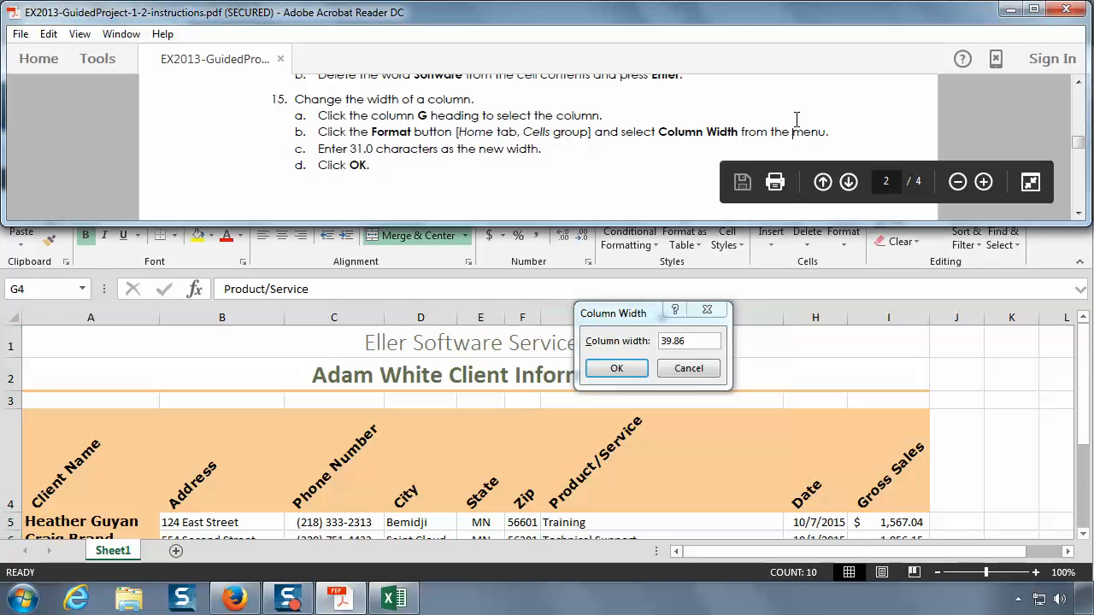
scroll(795, 128, down, 1)
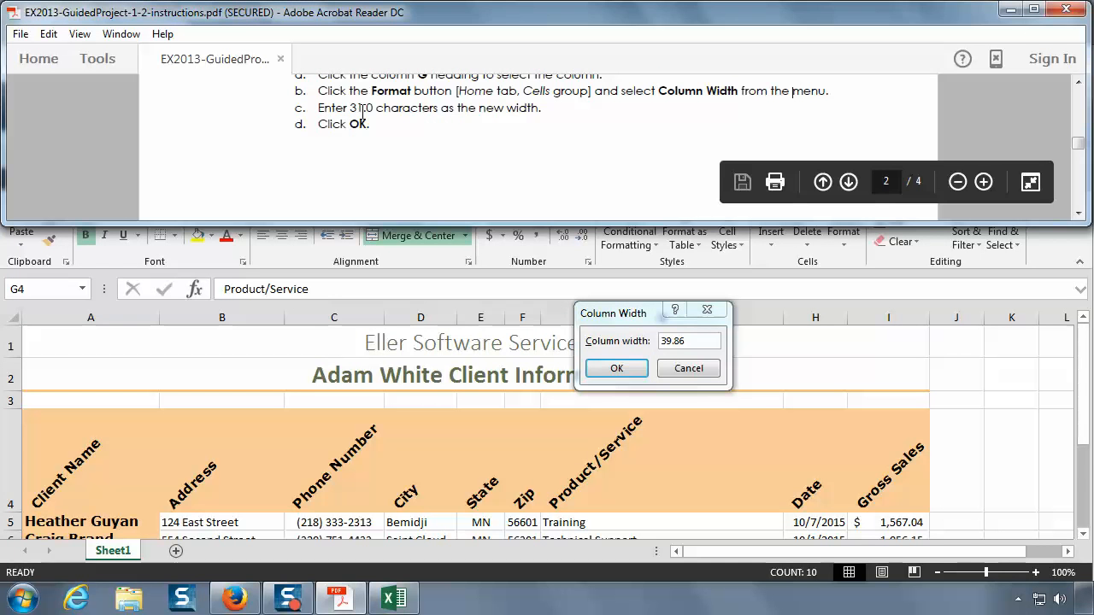
click(692, 340)
drag(691, 340, 549, 343)
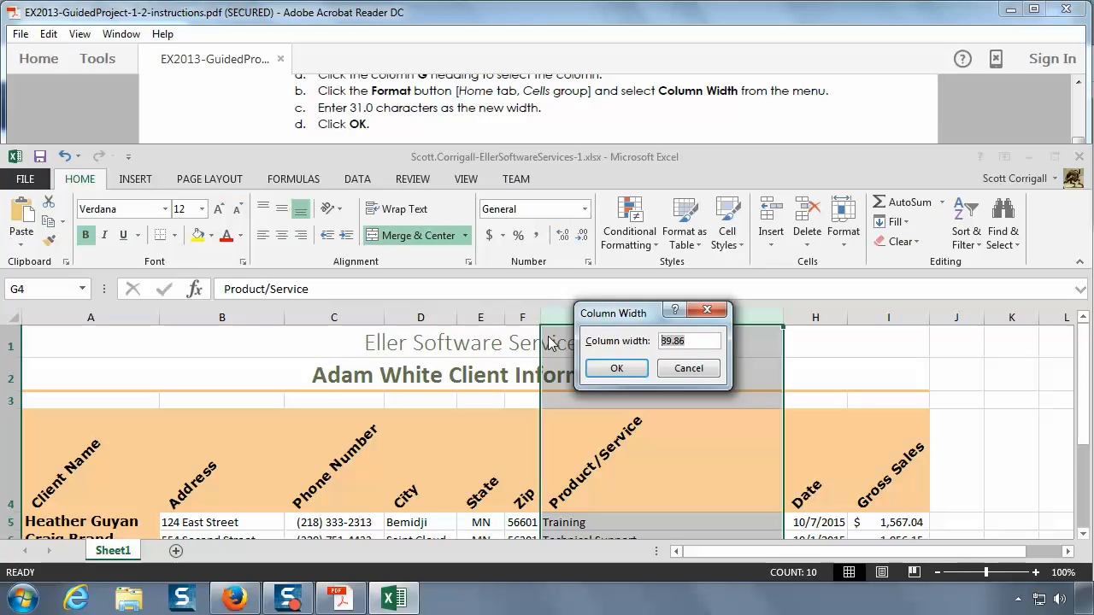
text(31.0)
click(615, 370)
scroll(607, 370, down, 1)
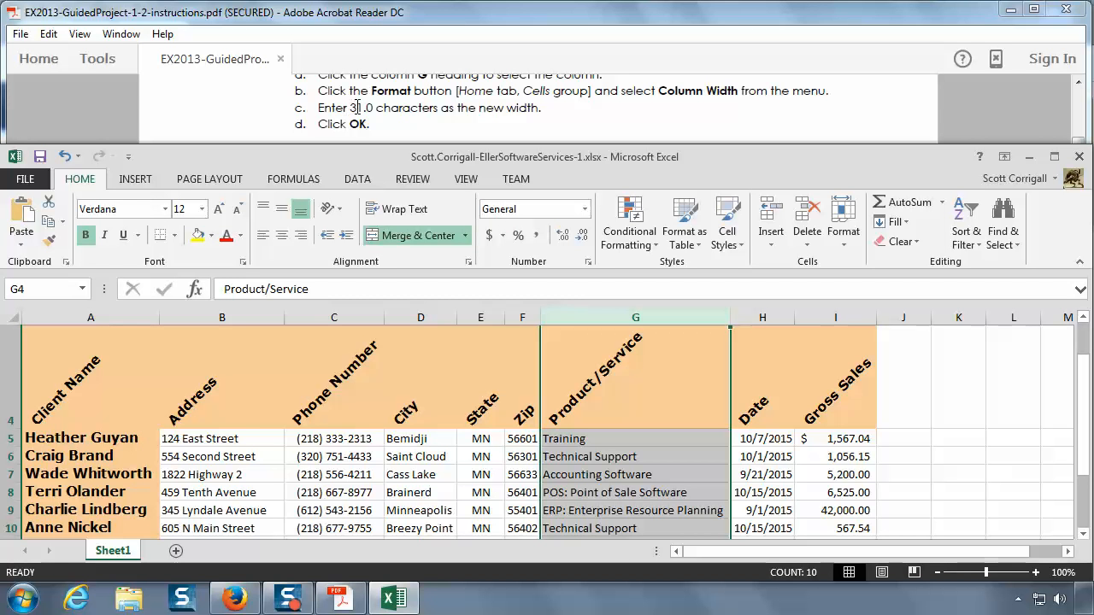
Step: Read instruction 16 in the PDF about hiding an existing row and inserting a new row
click(445, 119)
scroll(447, 119, down, 5)
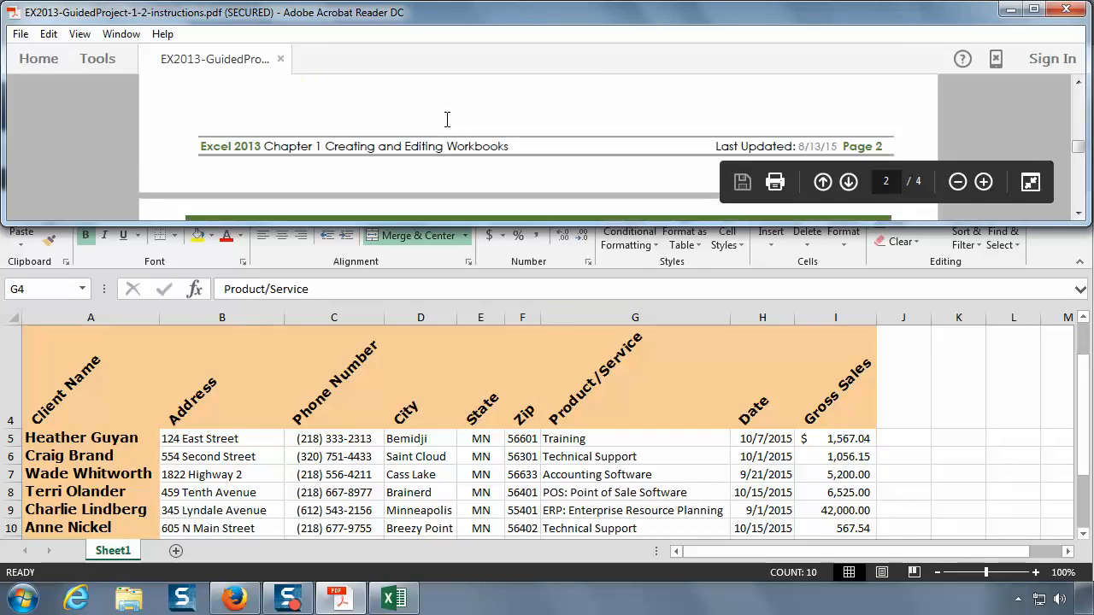
scroll(447, 120, down, 1)
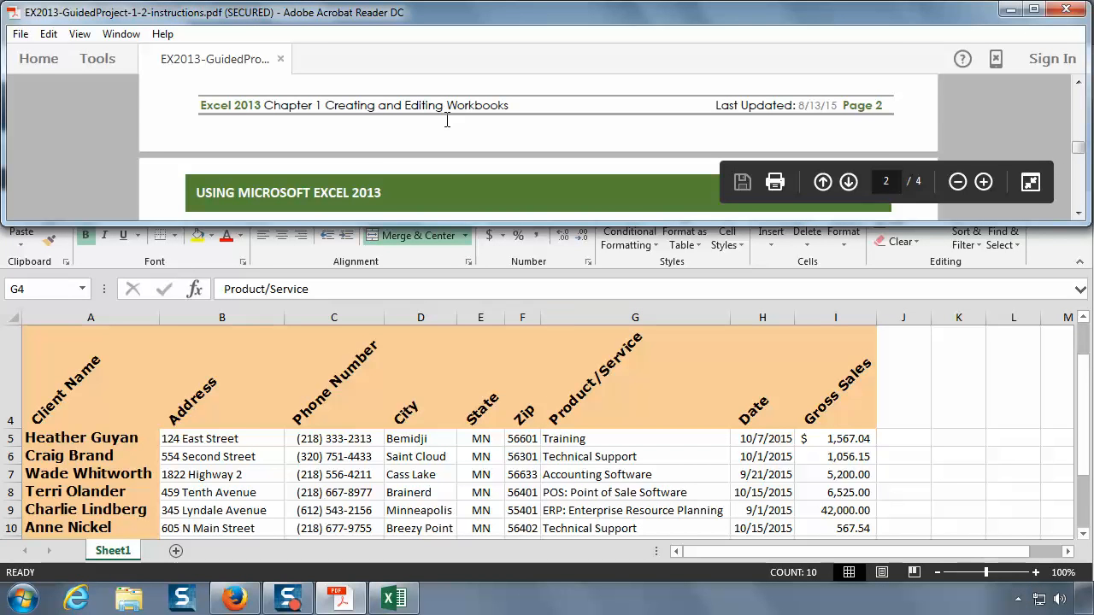
scroll(446, 120, down, 1)
scroll(450, 128, down, 2)
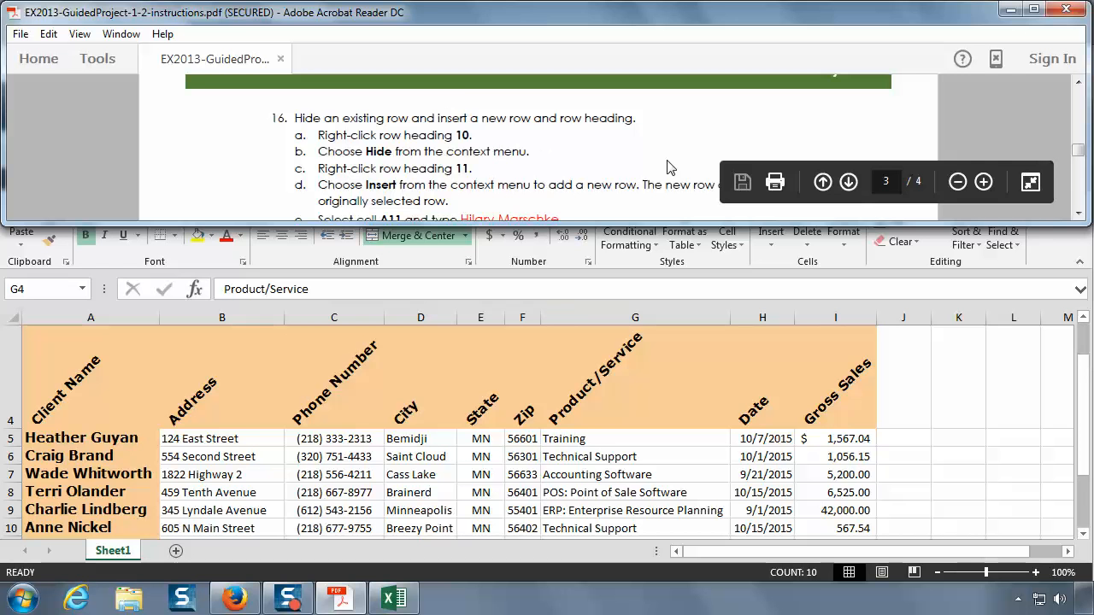
click(1079, 214)
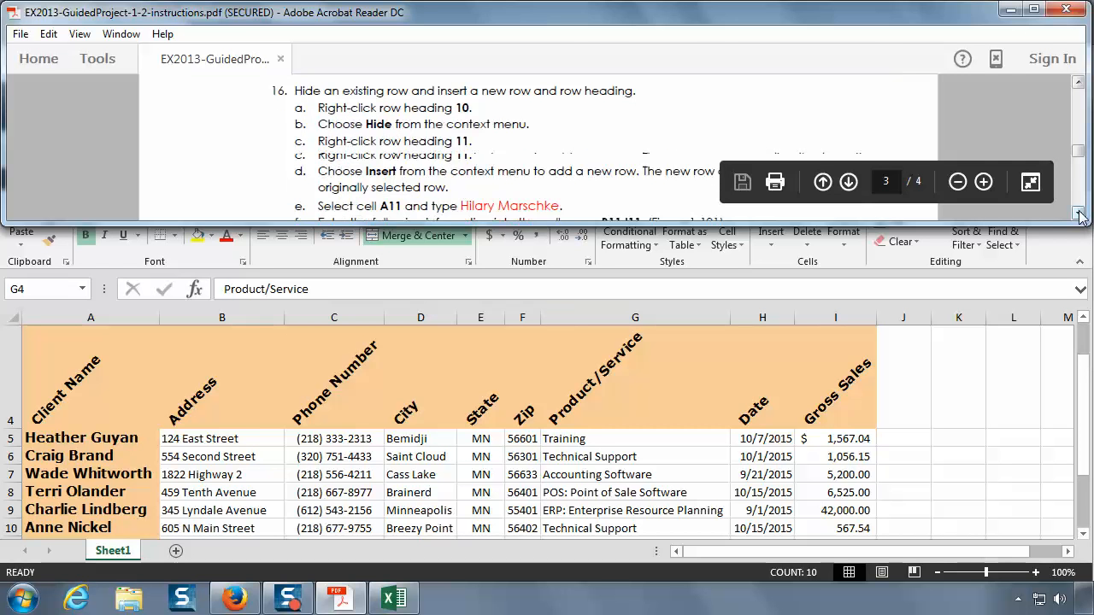
click(1078, 214)
scroll(223, 510, down, 1)
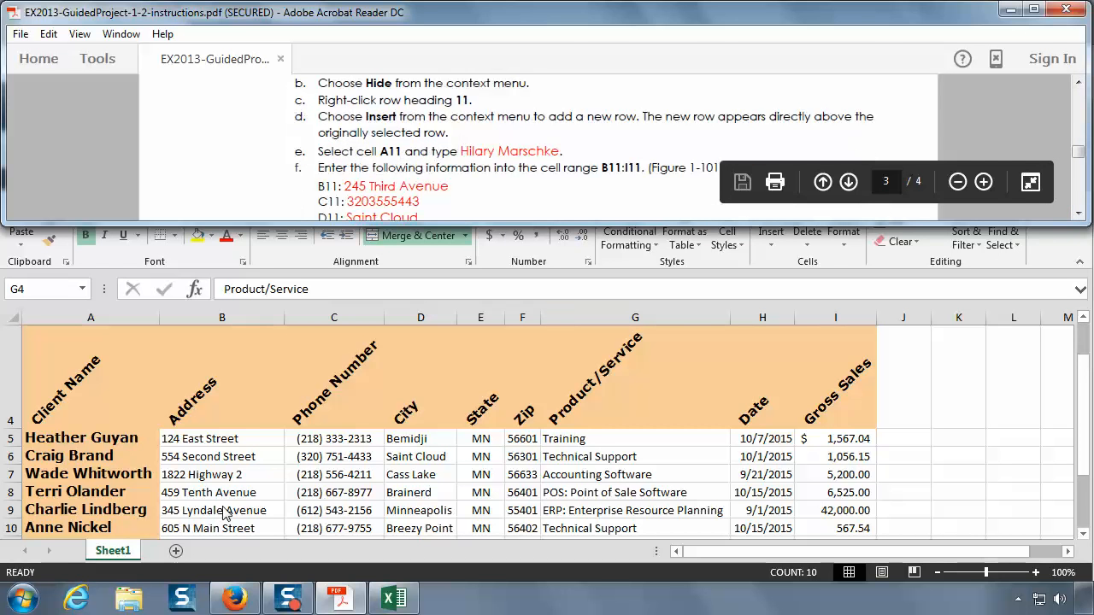
scroll(224, 513, up, 1)
Step: Return to the Excel workbook and hide row 10 of the client list
click(223, 507)
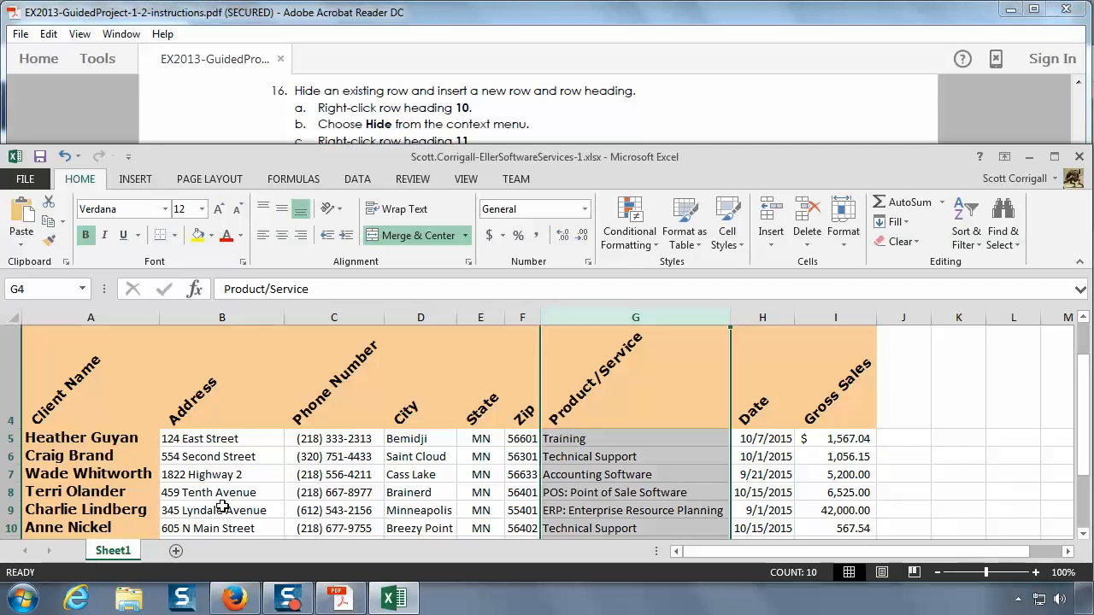
scroll(222, 506, down, 1)
scroll(223, 506, down, 1)
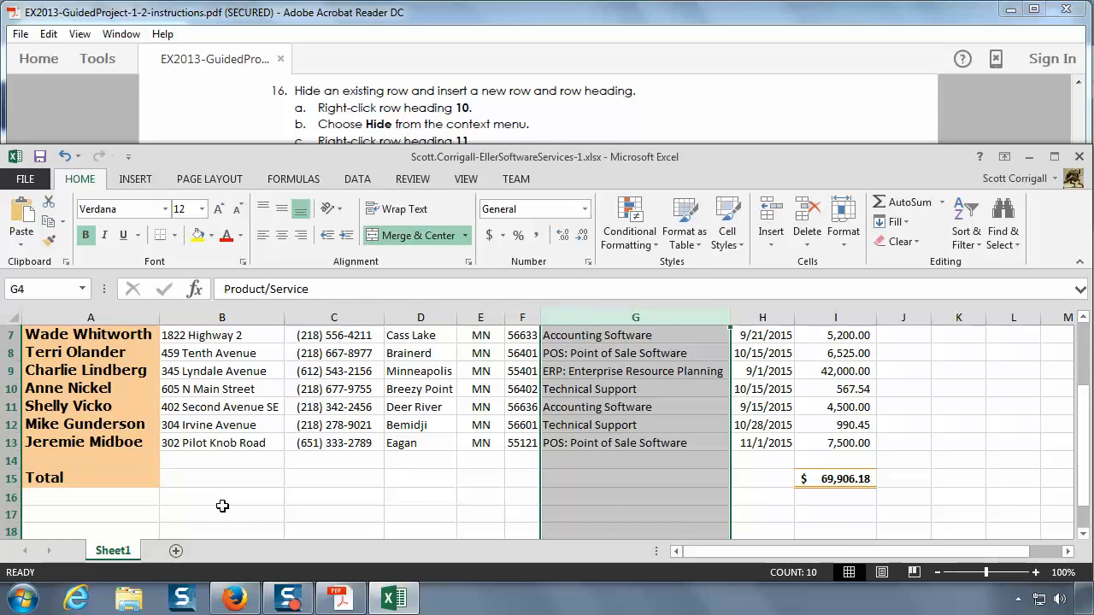
scroll(222, 507, up, 1)
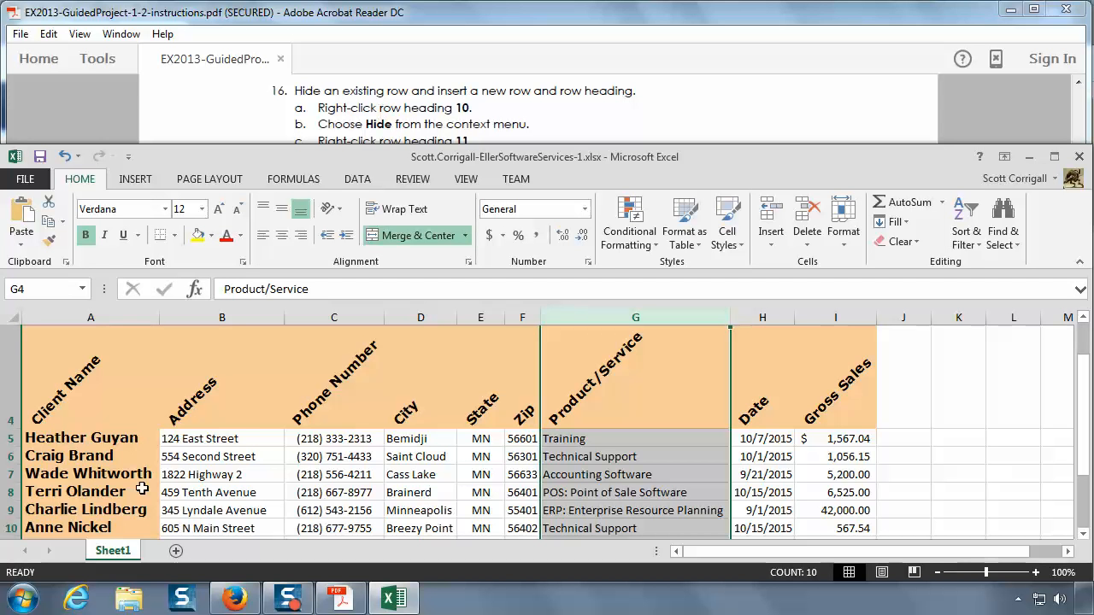
click(192, 511)
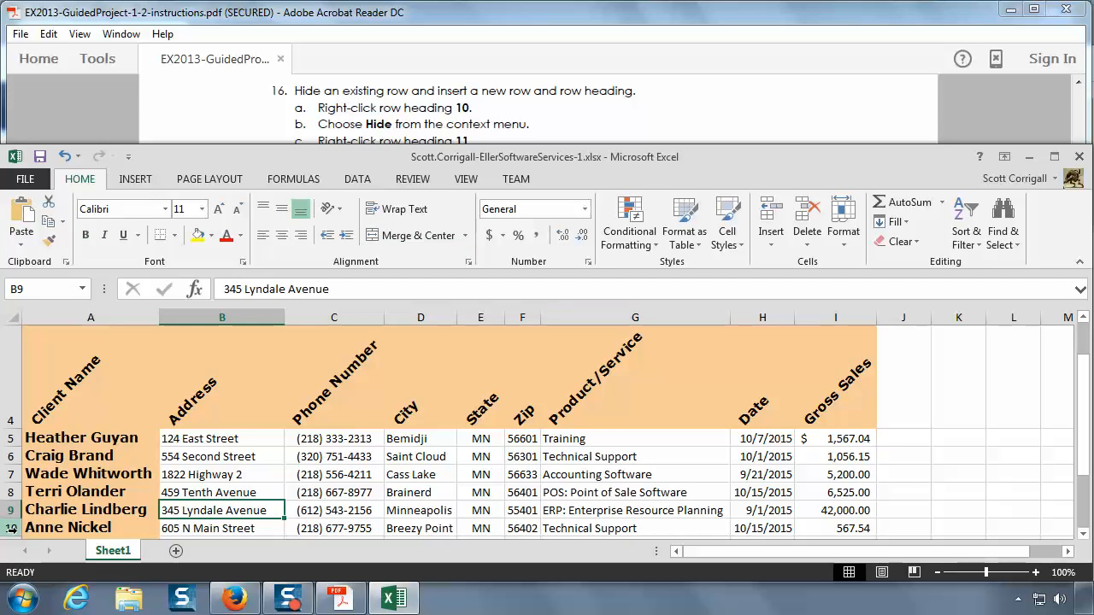
click(58, 530)
scroll(121, 500, down, 1)
scroll(121, 499, down, 1)
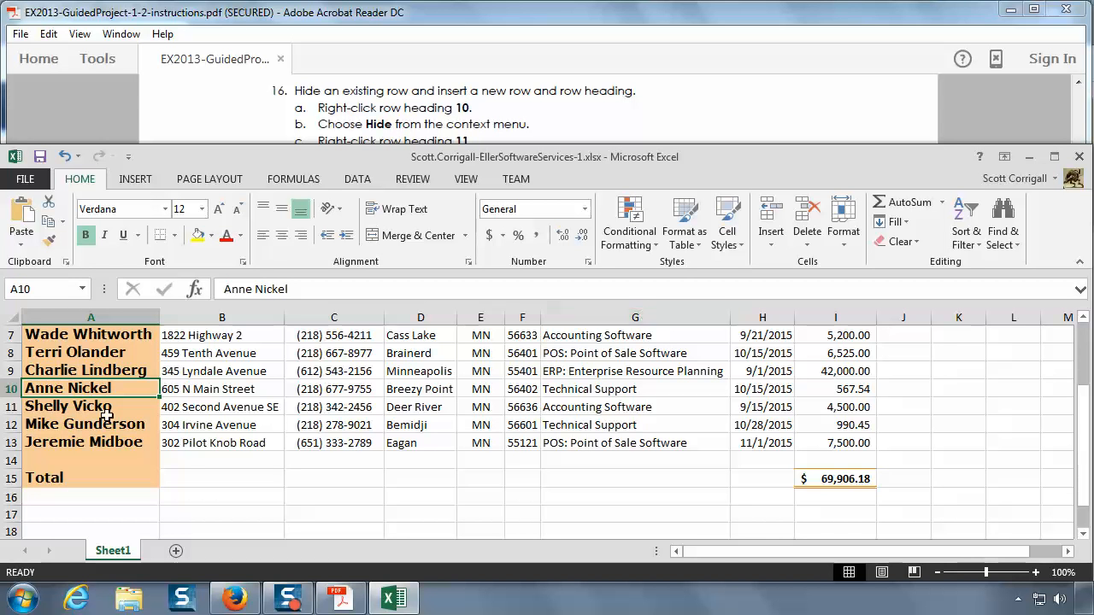
click(10, 389)
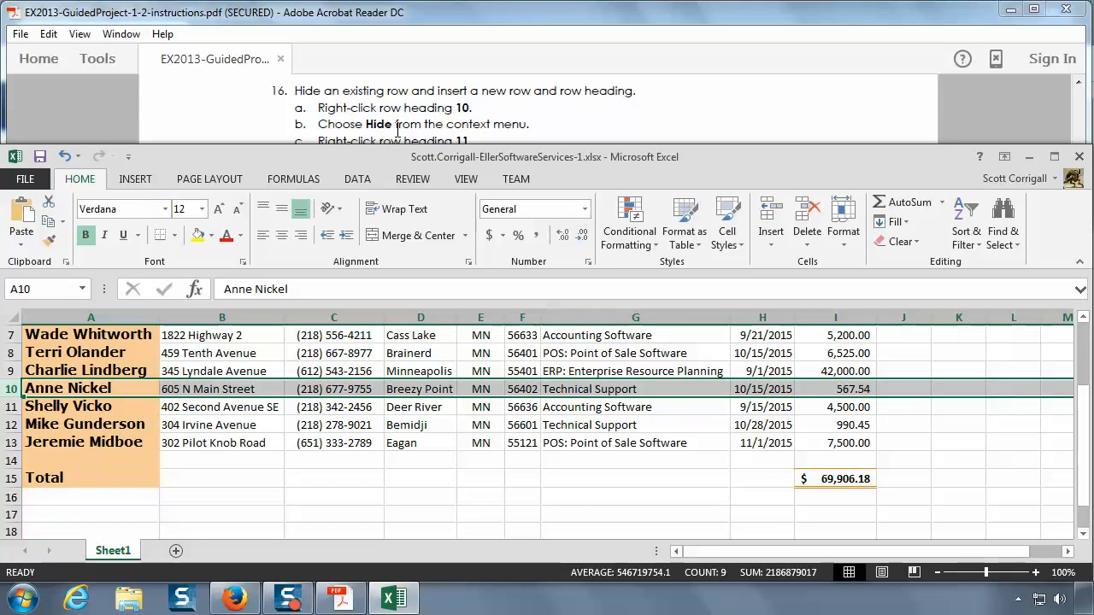
right_click(14, 390)
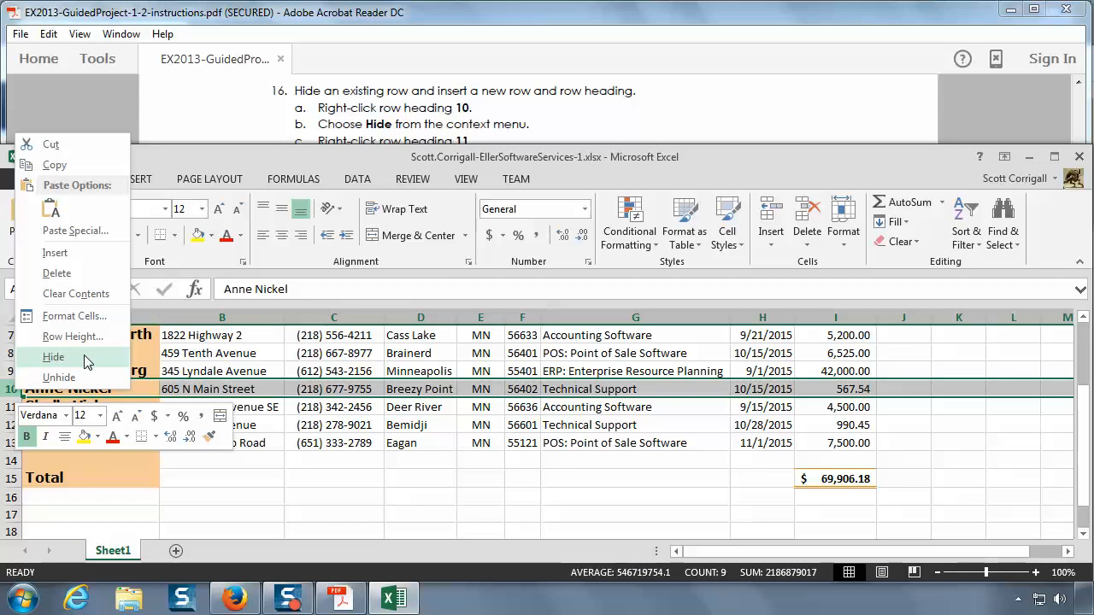
click(53, 357)
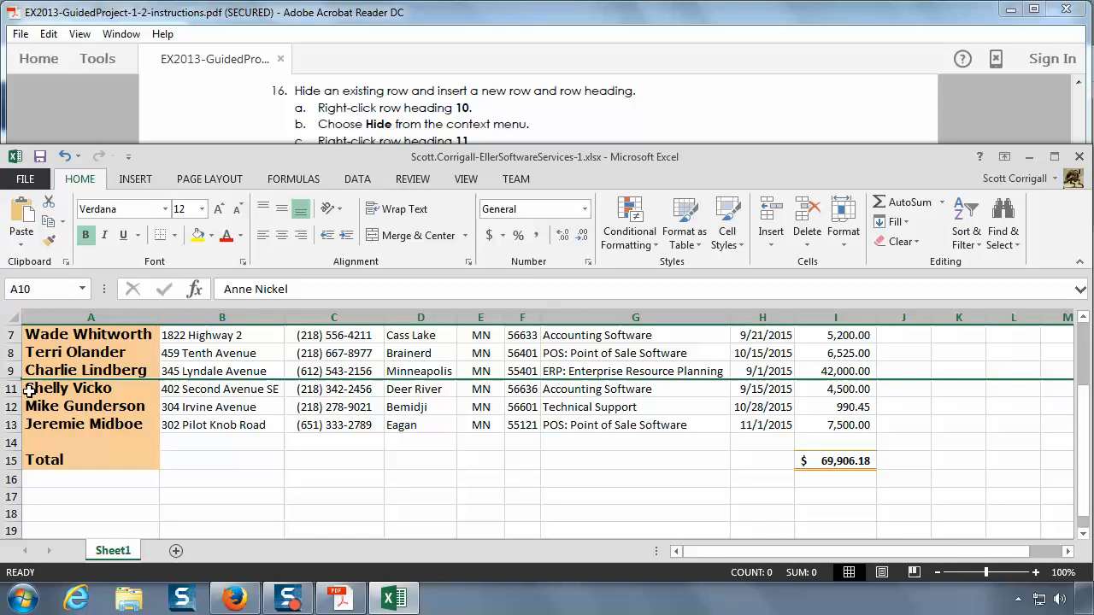
Step: Read instructions 16c and 16d in the PDF, then insert a new row above row 11 in Excel
click(443, 111)
scroll(444, 111, down, 1)
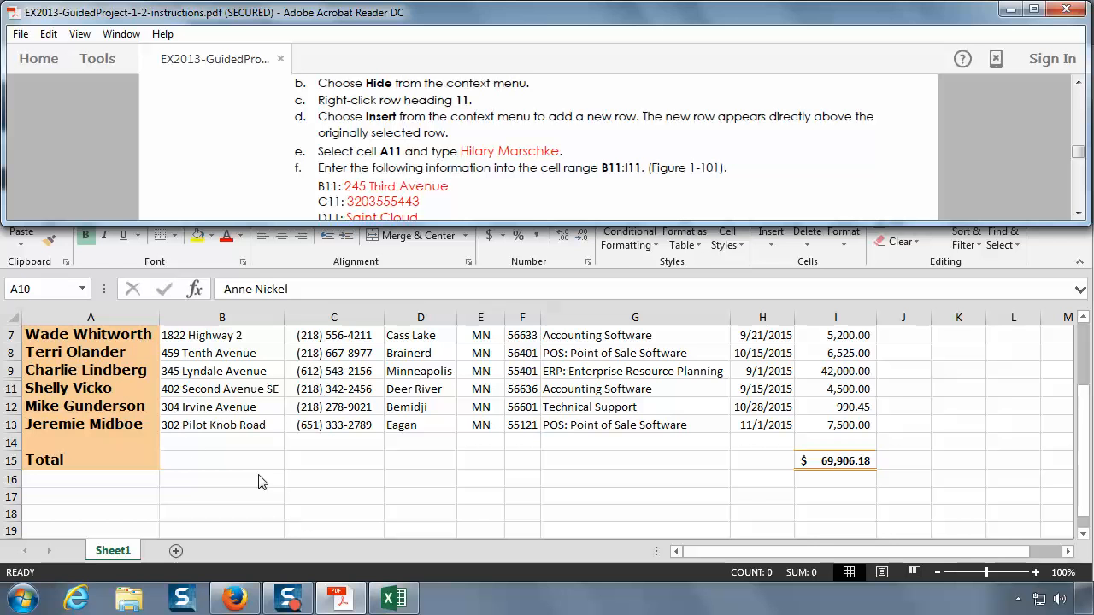
click(11, 394)
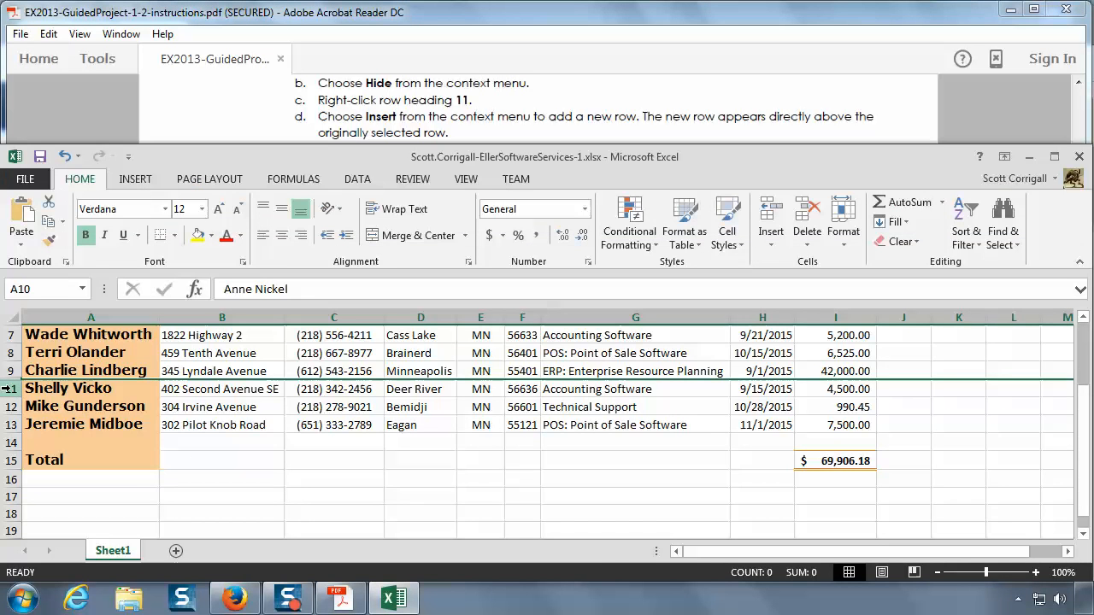
click(8, 390)
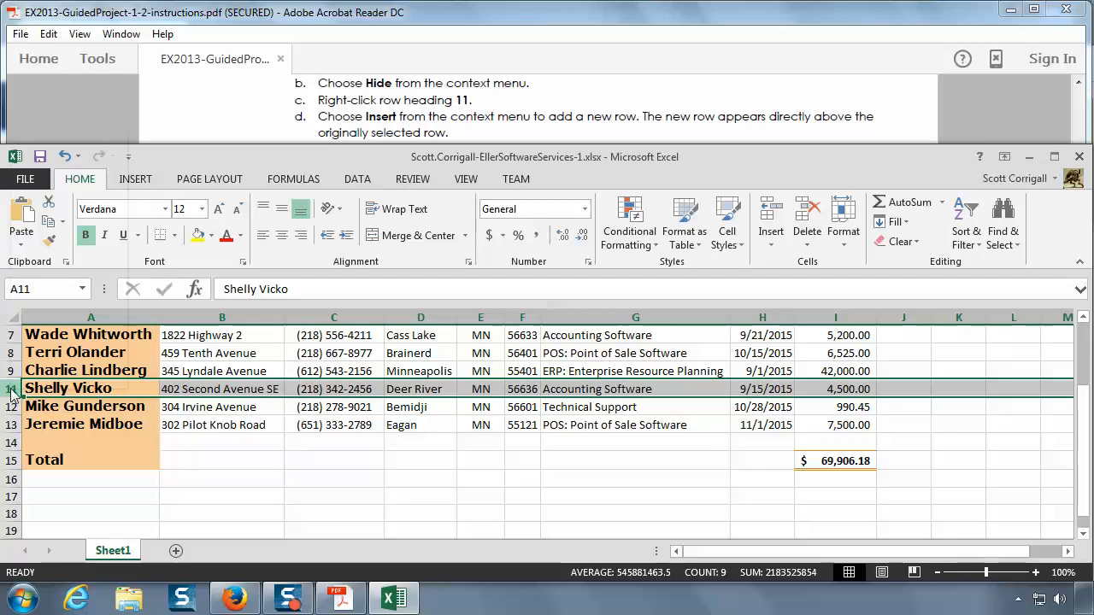
right_click(6, 389)
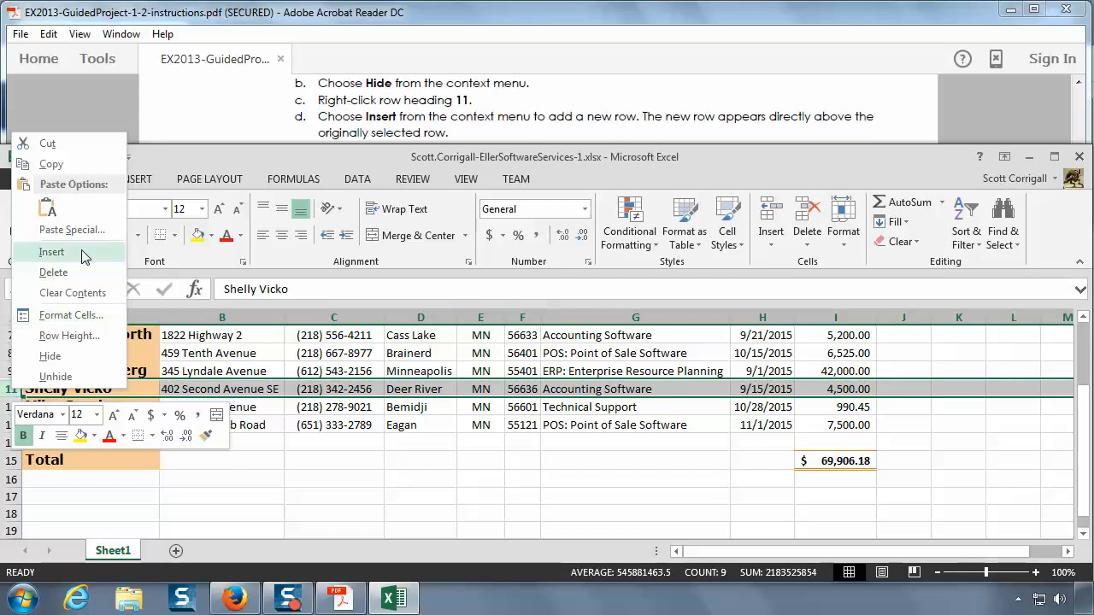
click(51, 252)
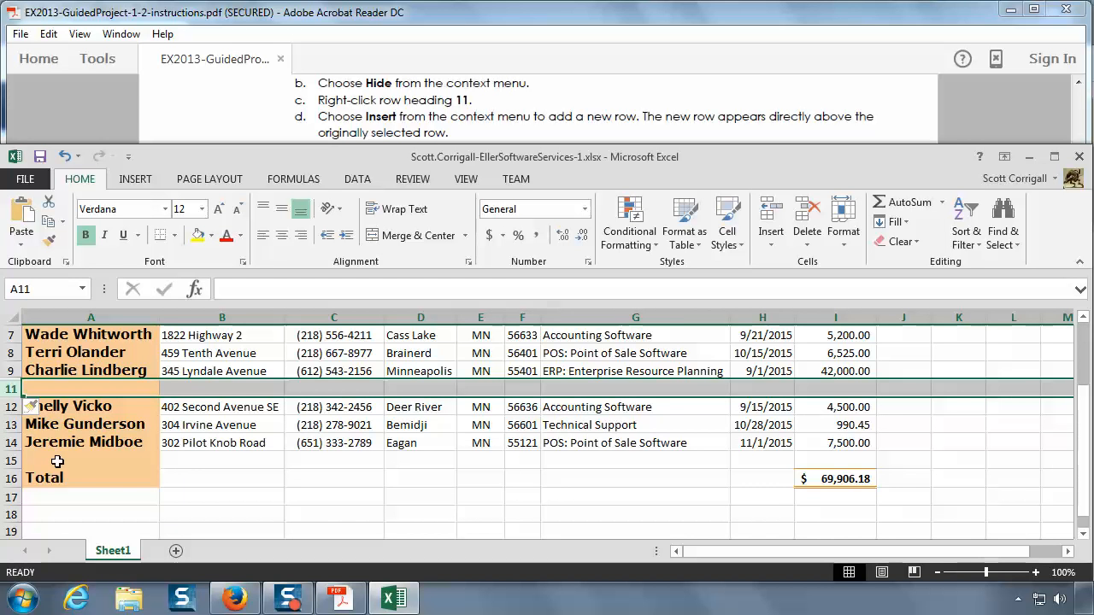
Step: Read instructions 16e and 16f in the PDF, then enter the new client's full name in cell A11 in Excel
click(555, 112)
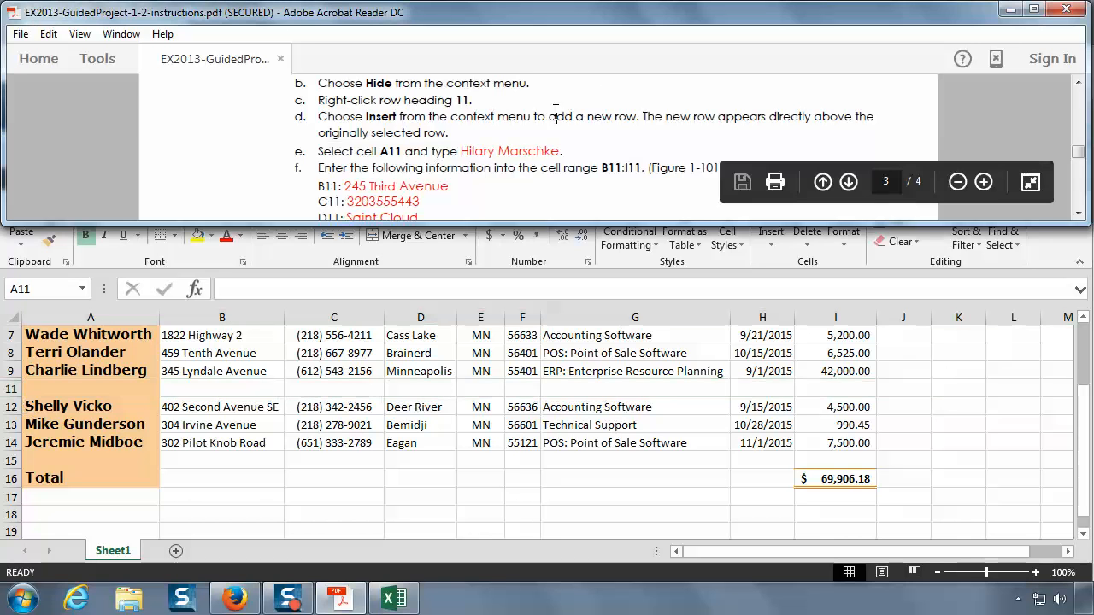
scroll(556, 112, down, 1)
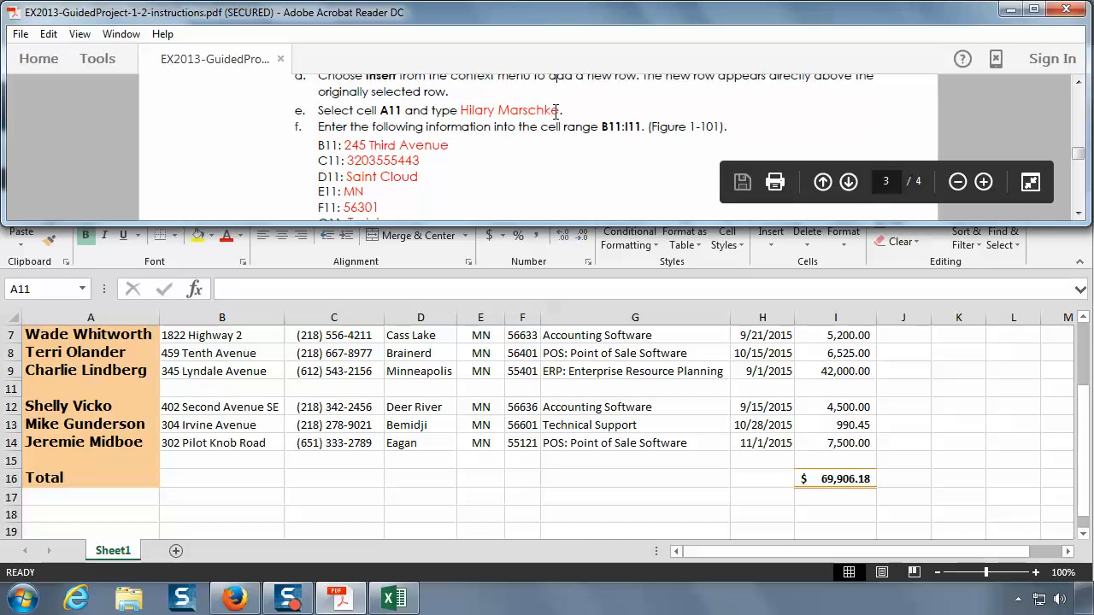
click(1077, 215)
click(1077, 215)
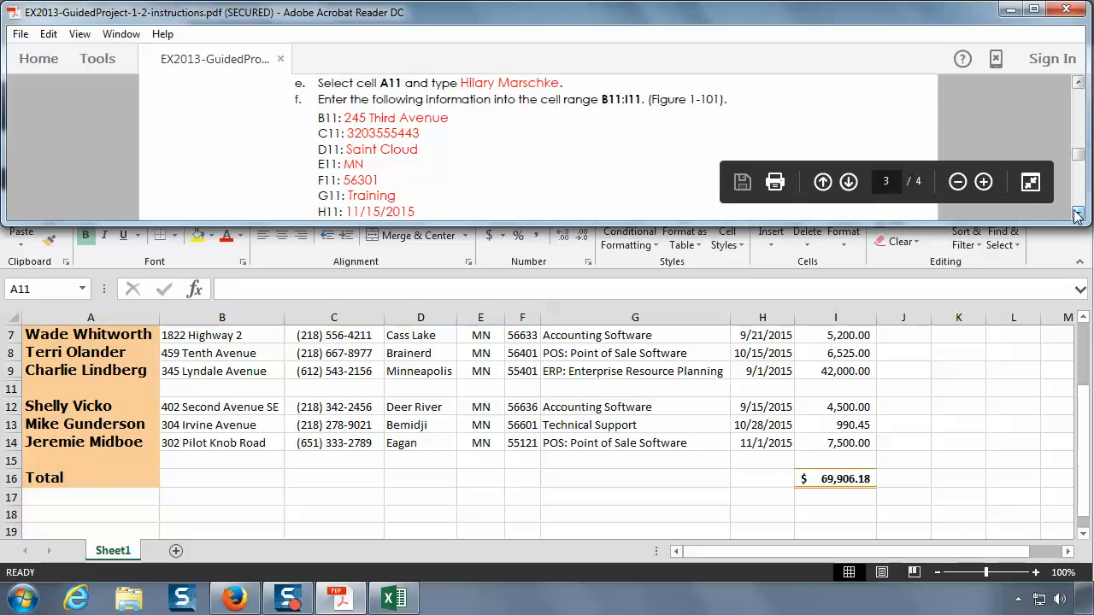
click(88, 384)
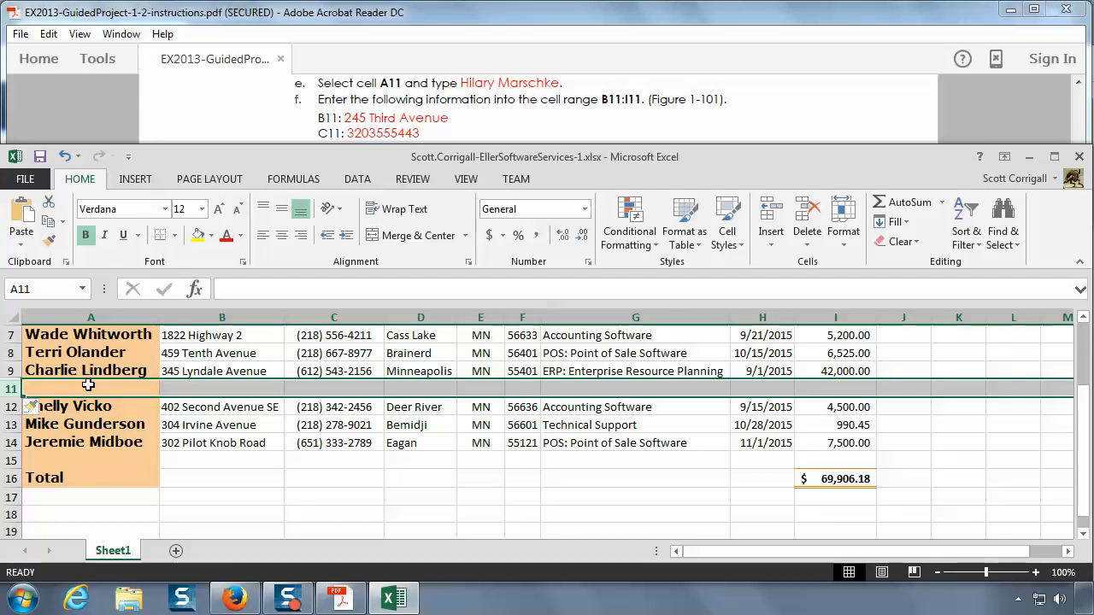
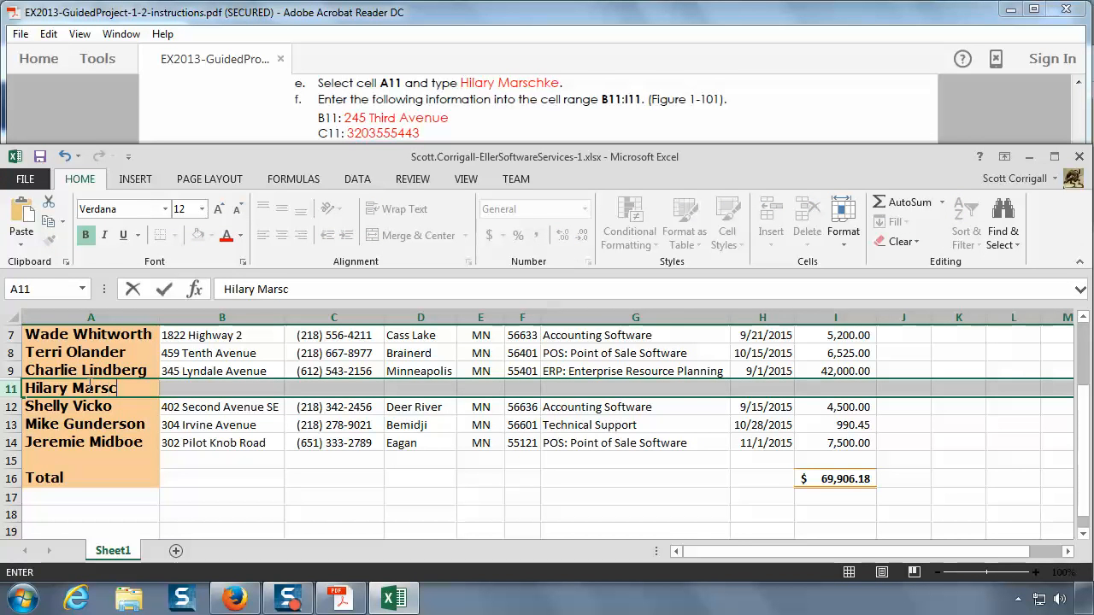
key(Tab)
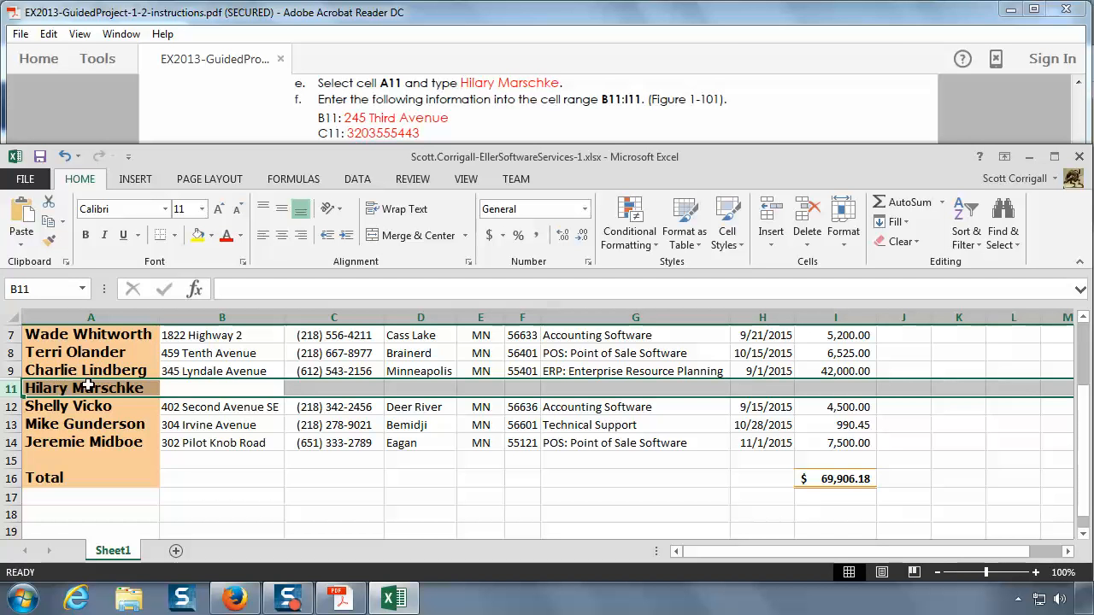
Step: Check the row 11 entry values in the PDF, then enter the client's street address in cell B11 in Excel
click(912, 121)
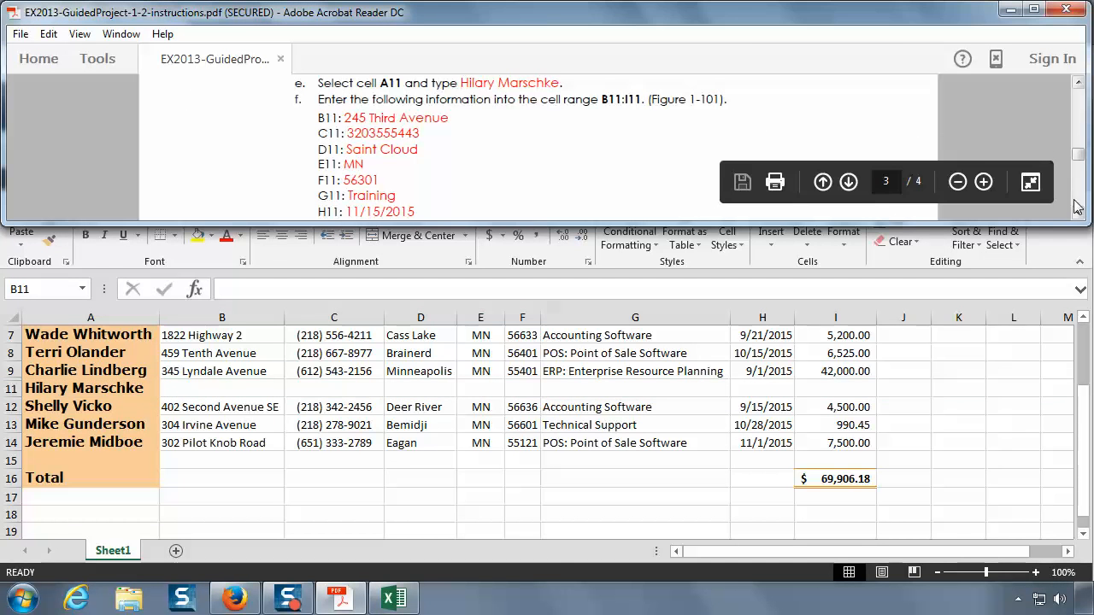
scroll(1069, 190, down, 1)
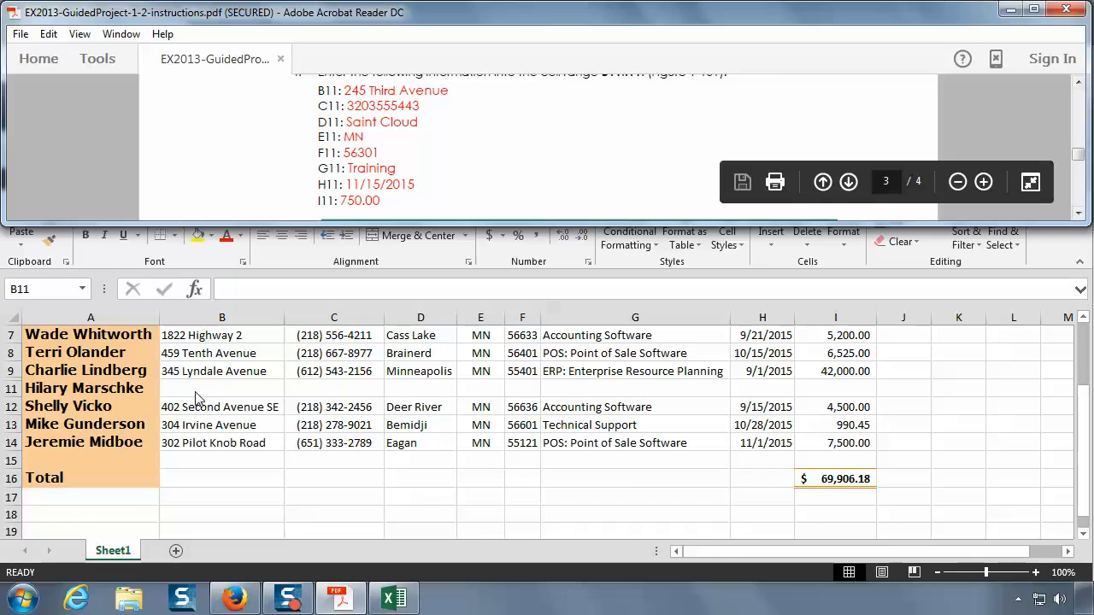
click(197, 388)
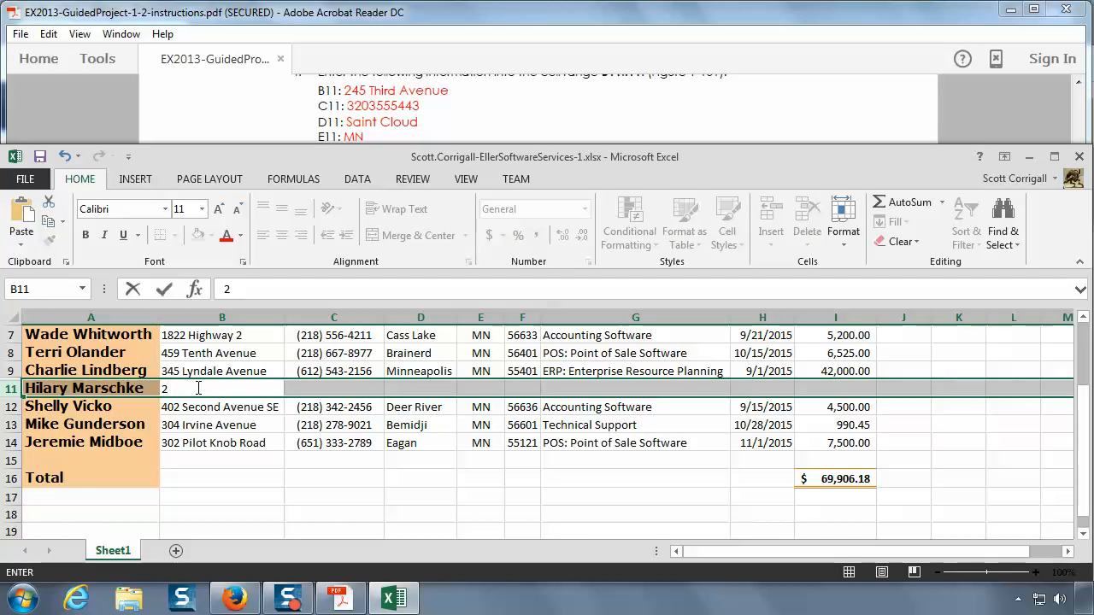
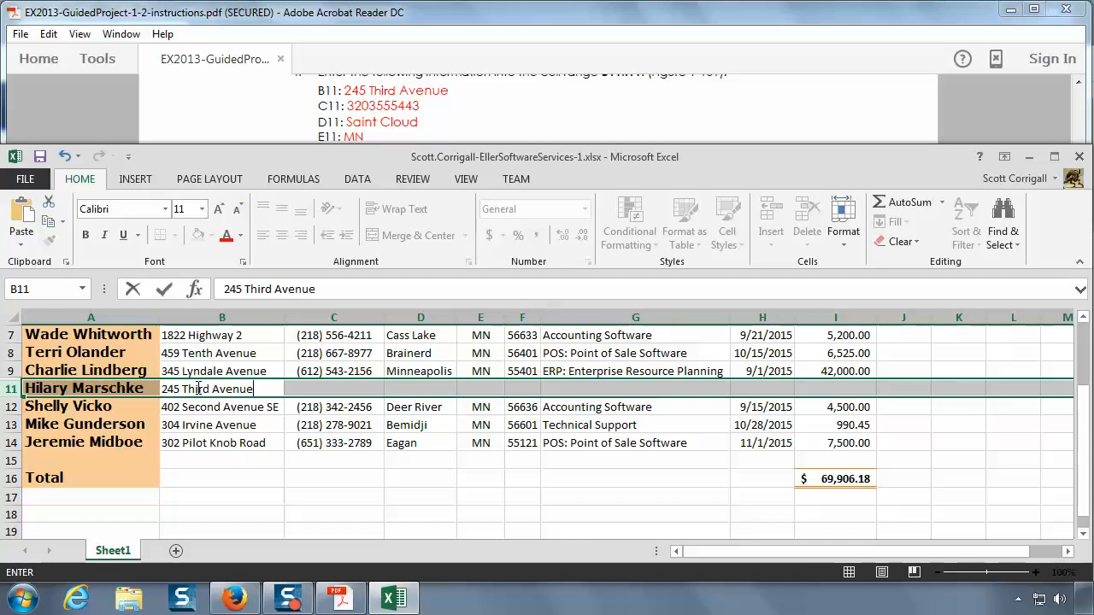
key(Tab)
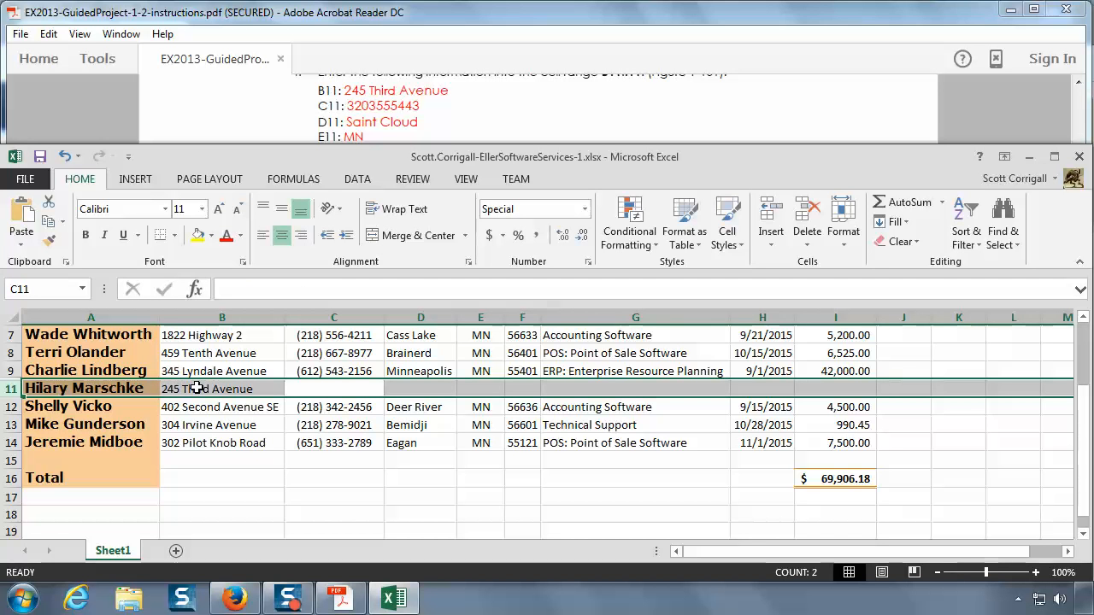
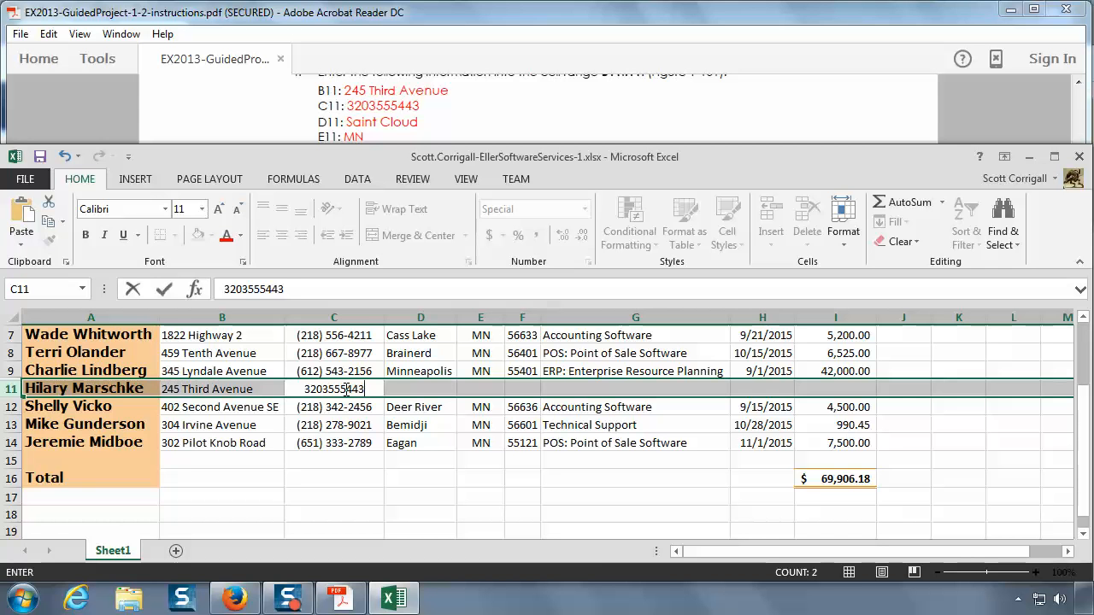
Step: Enter the client's phone number in cell C11 as digits without punctuation
key(Tab)
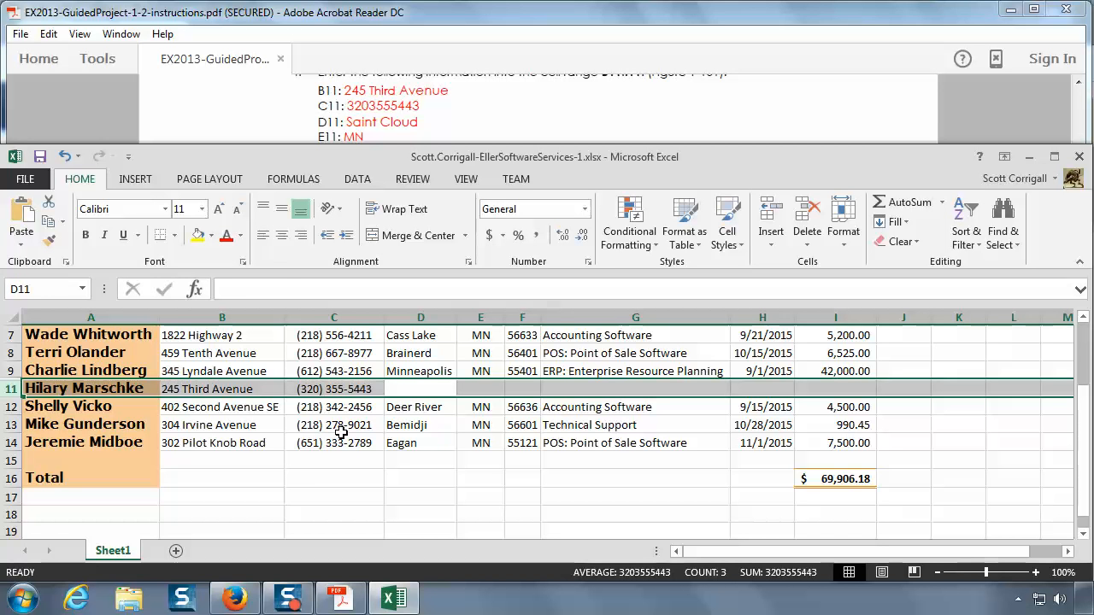
Step: Enter the client's city in cell D11 and the state MN in cell E11
text(Saint Cloud)
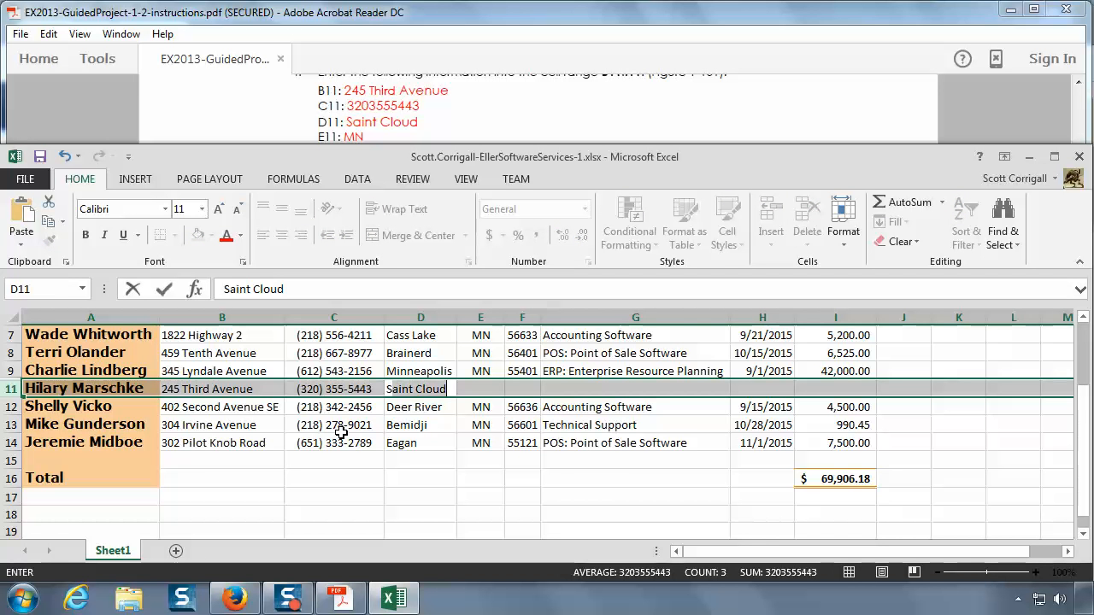
scroll(350, 425, up, 1)
scroll(396, 454, up, 2)
scroll(354, 459, down, 3)
key(Tab)
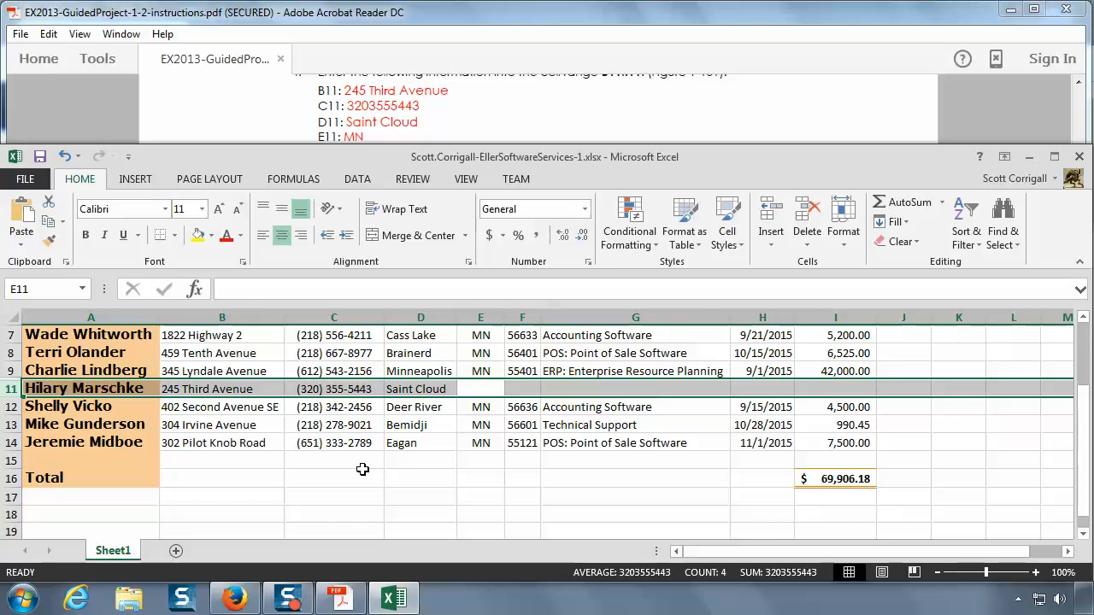
text(MN)
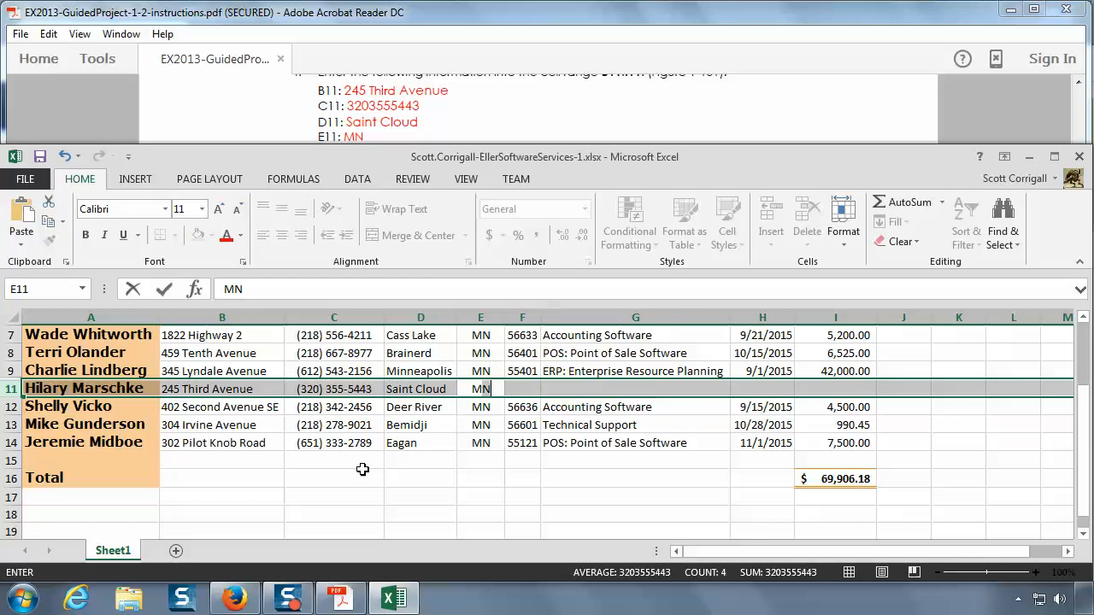
key(Tab)
Step: Check the remaining row 11 values in the PDF, then enter the client's ZIP code in F11 and Training in G11 in Excel
click(444, 109)
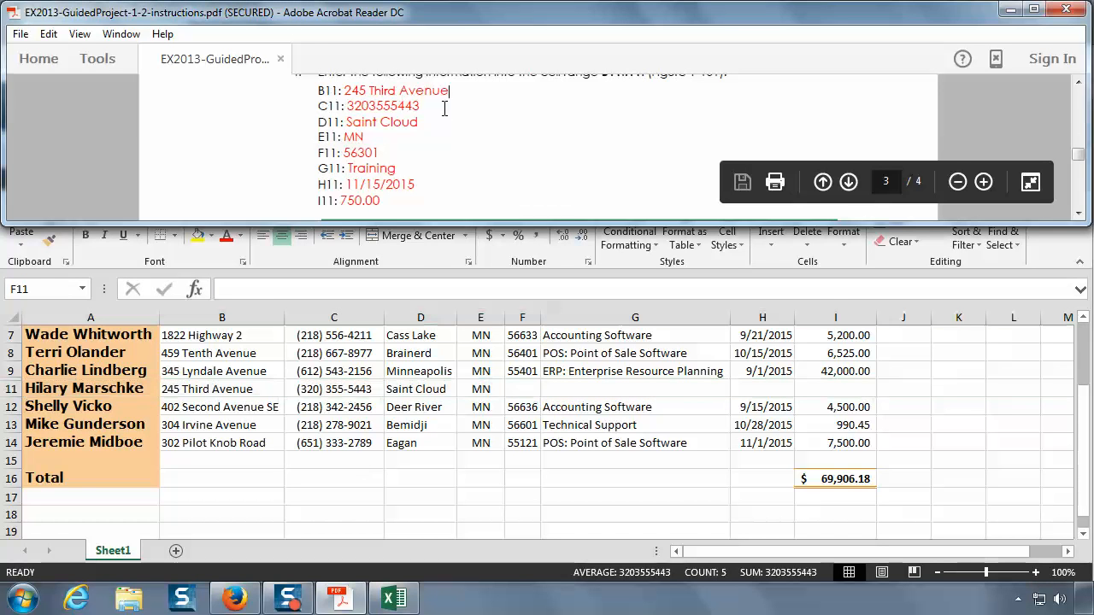
scroll(444, 108, down, 1)
click(1080, 214)
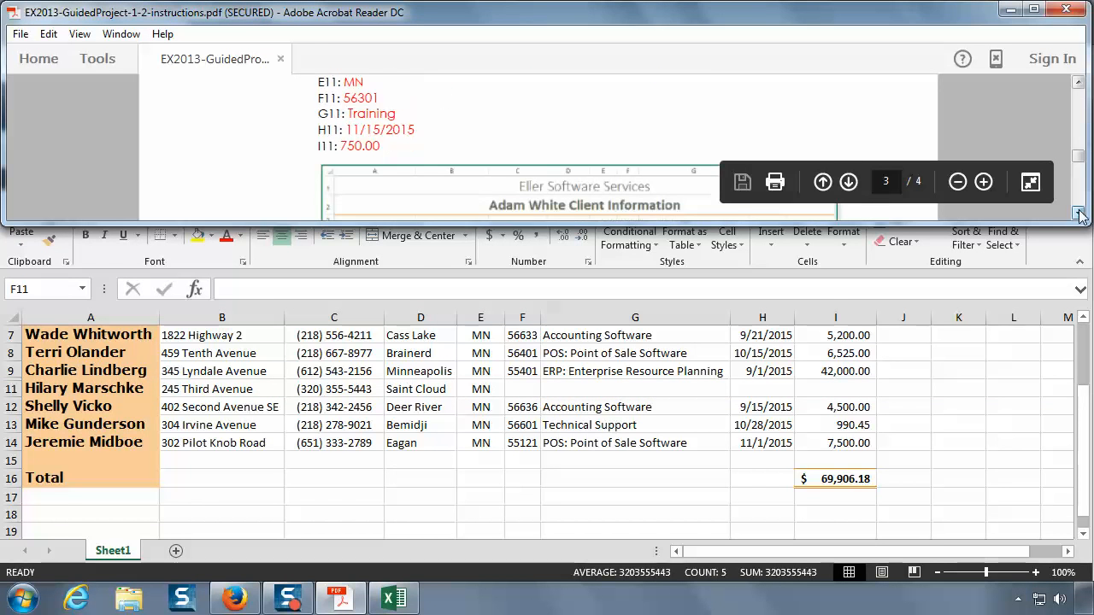
click(1079, 213)
click(529, 388)
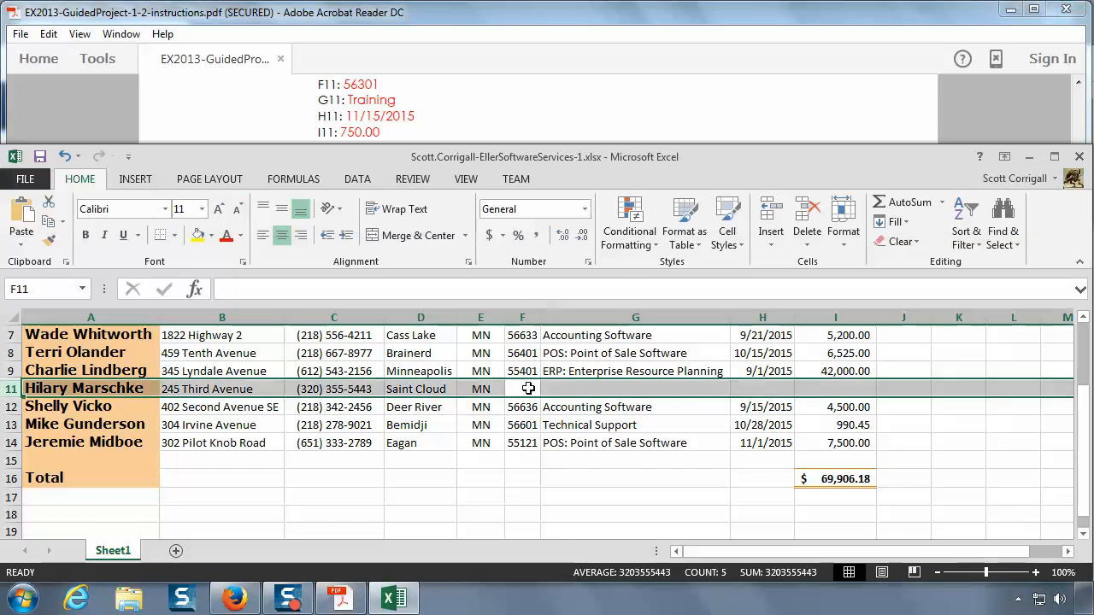
click(528, 388)
text(56301)
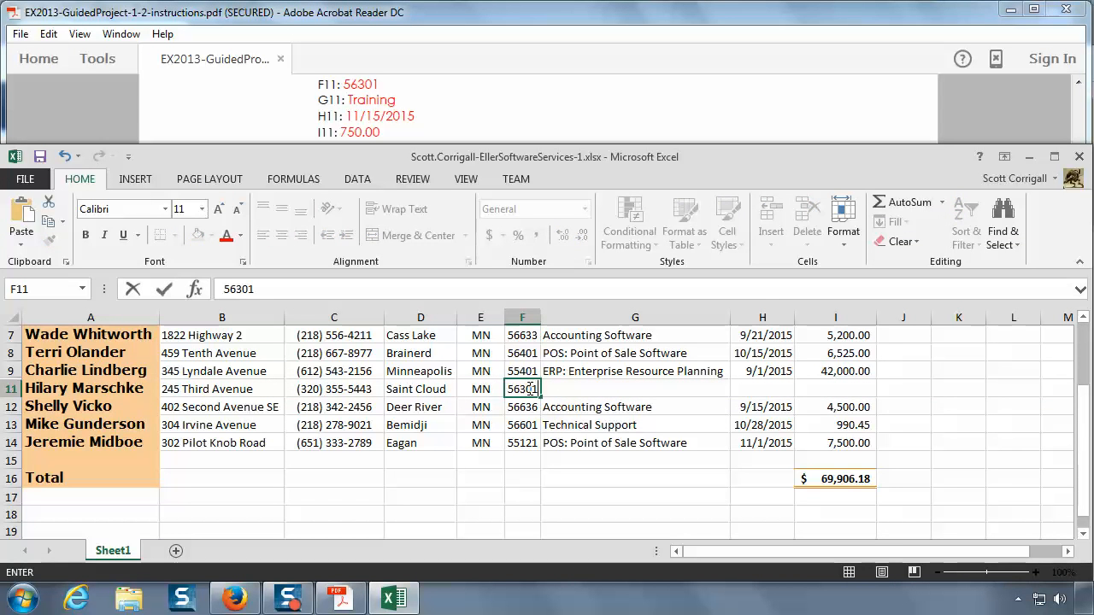
key(Tab)
text(Training)
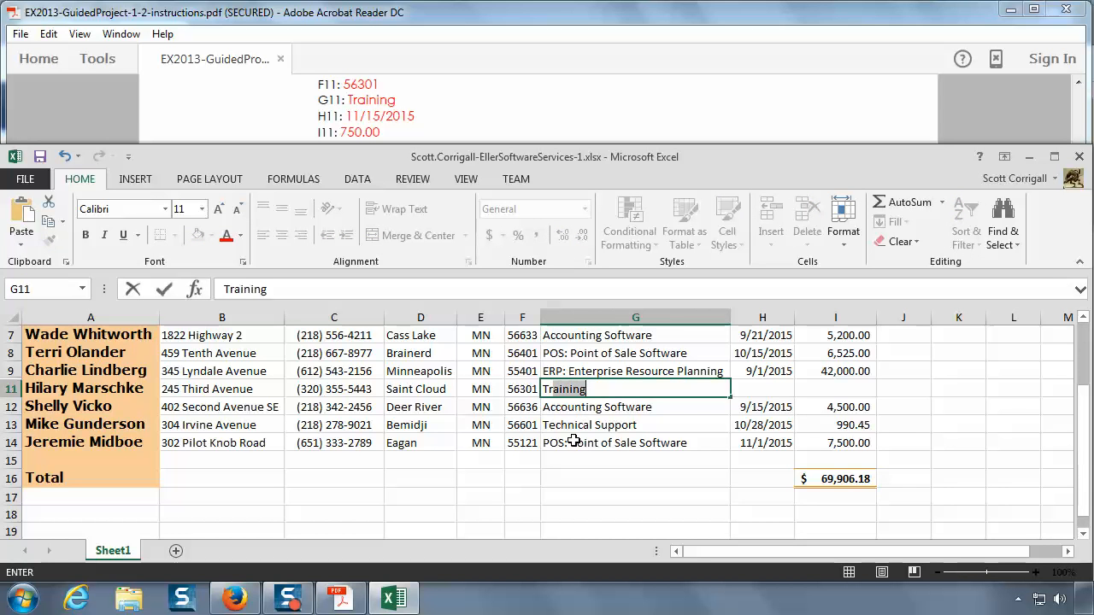
key(Tab)
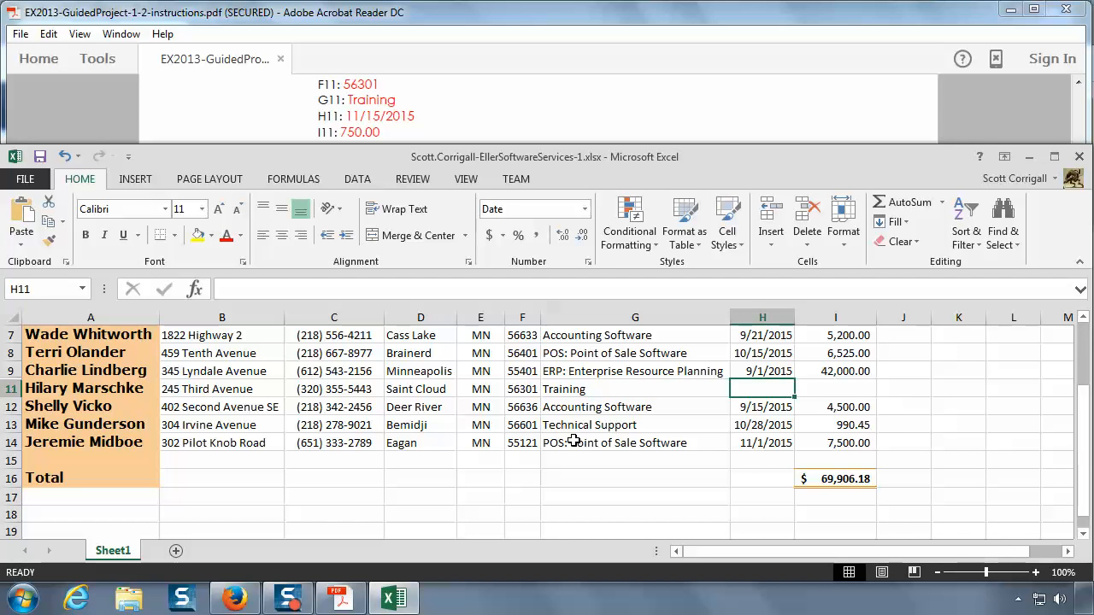
Step: Enter the date 11/15/2015 in cell H11 and the amount 750.00 in cell I11
text(11)
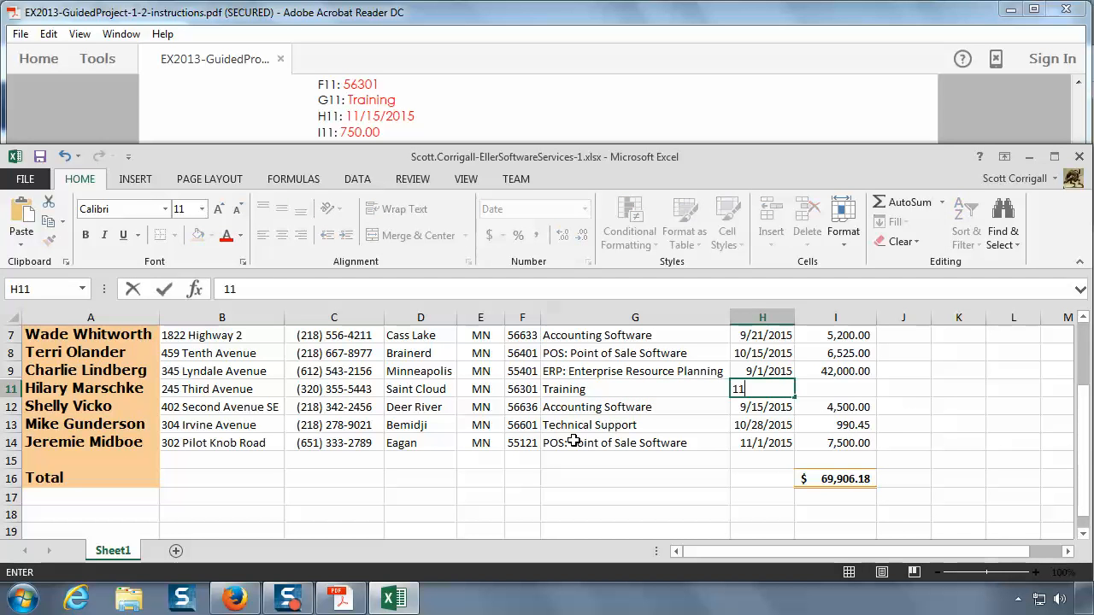
text(/15/2015)
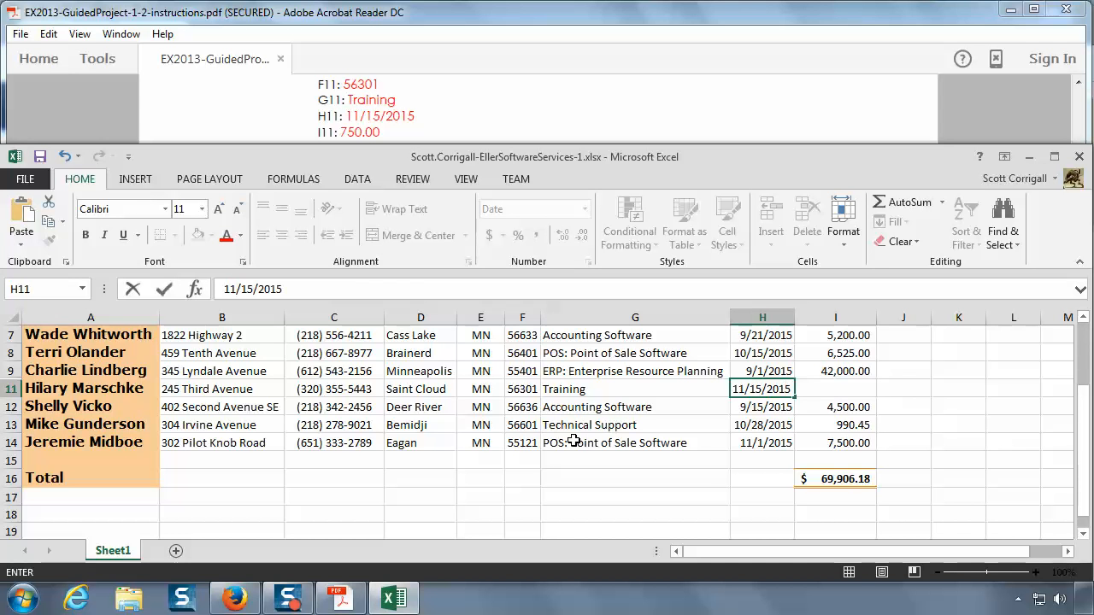
key(Tab)
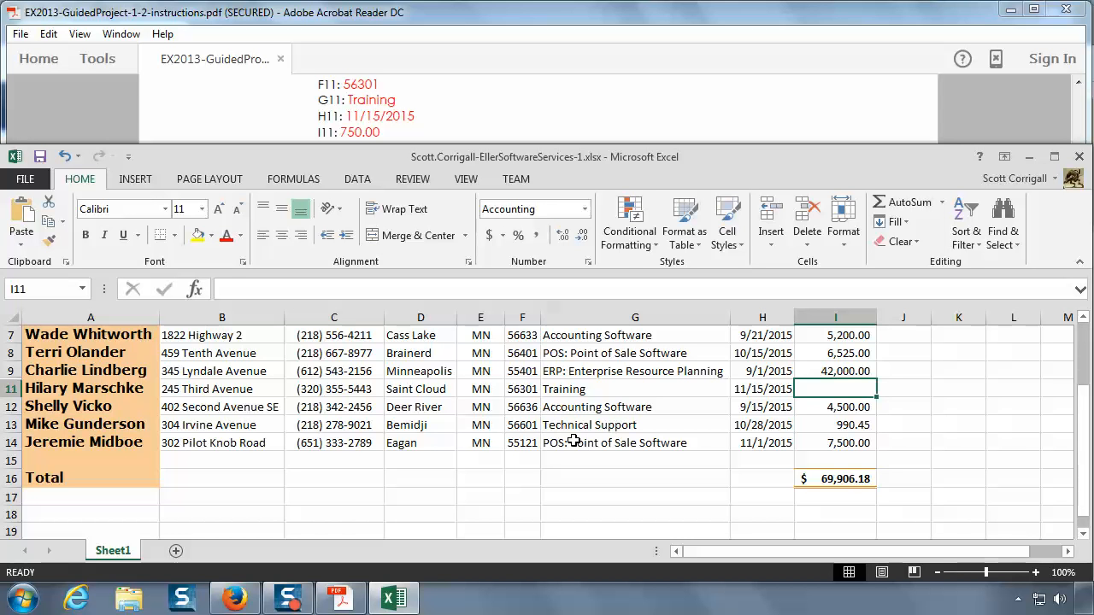
text(750)
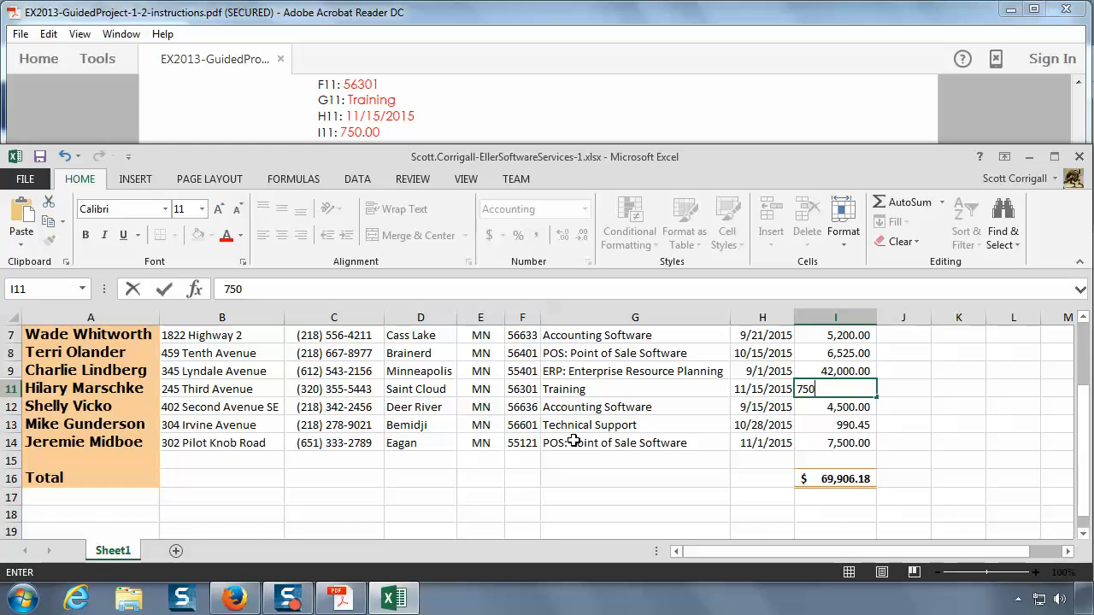
text(.00)
click(1084, 318)
click(1084, 318)
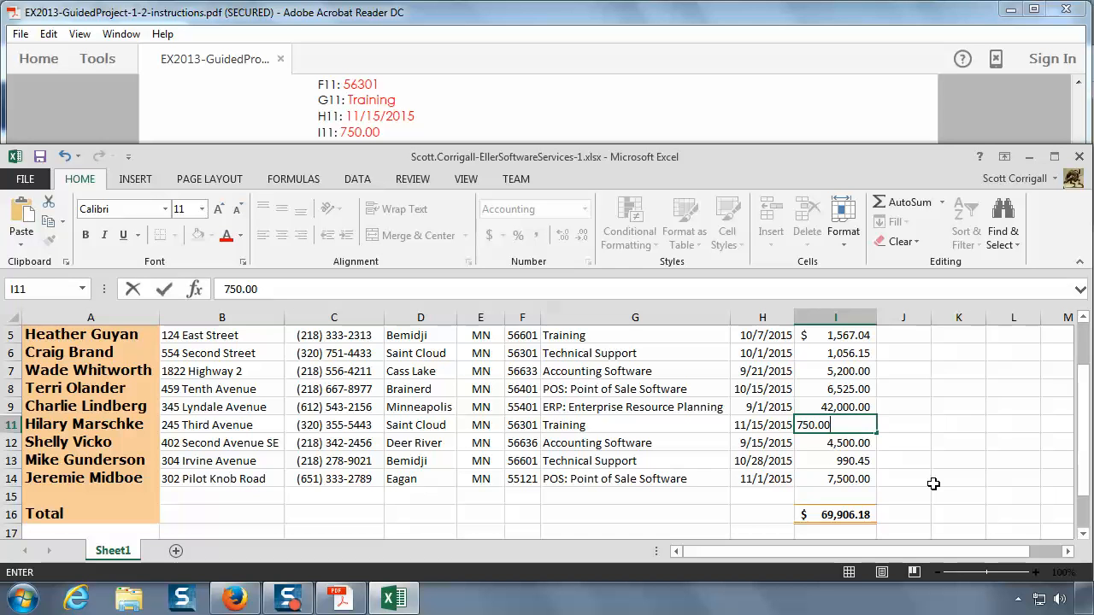
key(Return)
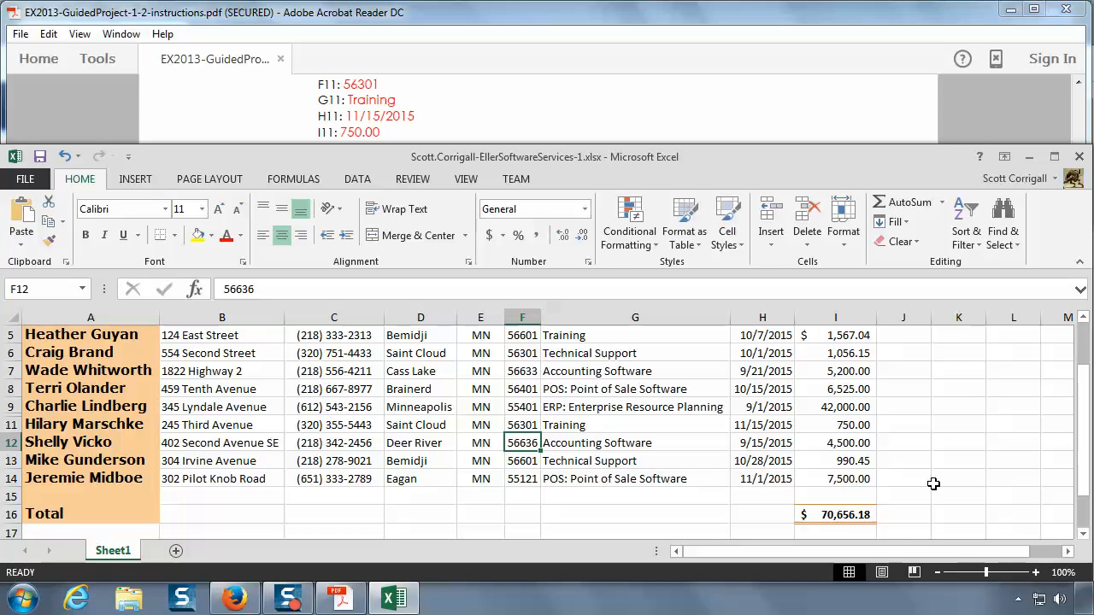
Step: Inspect the total formula in I16, then compare the sheet with Figure 1-101 and read instruction 17 in the PDF
click(857, 515)
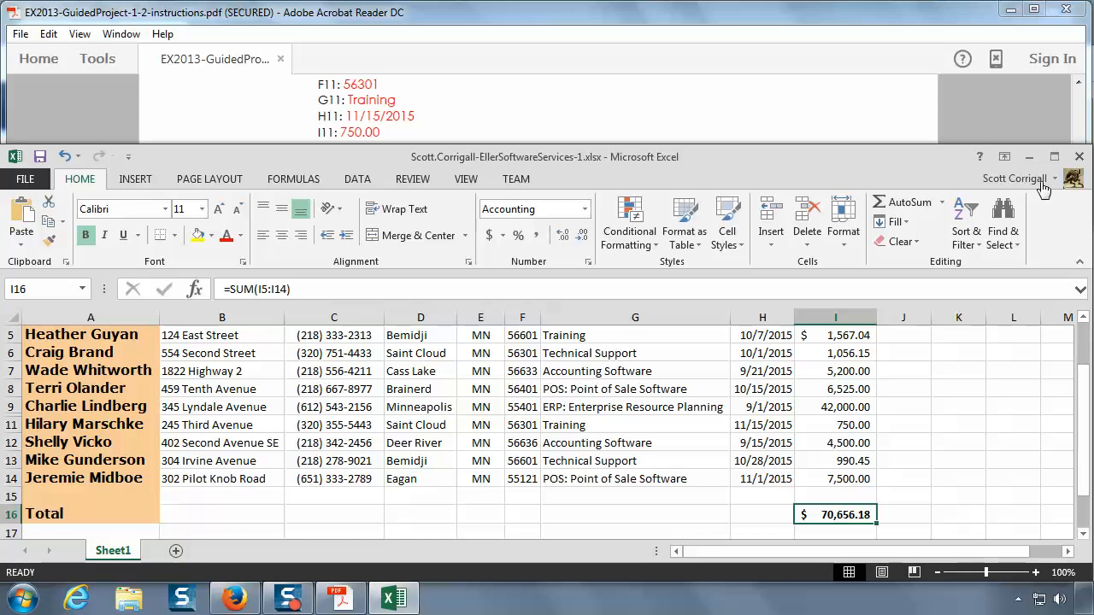
click(820, 118)
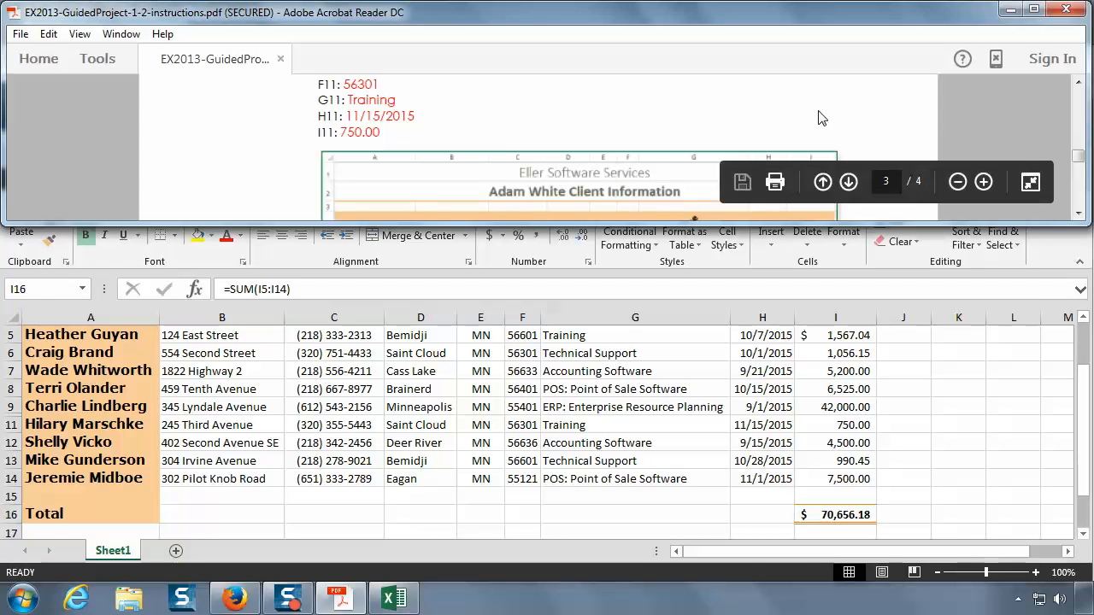
scroll(820, 118, down, 3)
scroll(818, 110, down, 6)
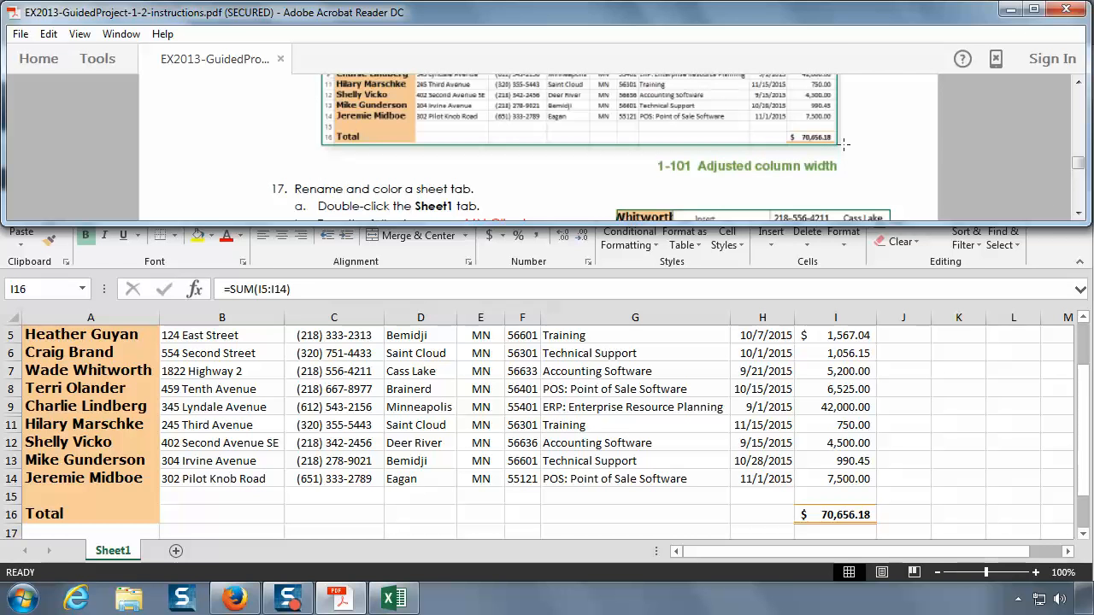
scroll(846, 147, down, 2)
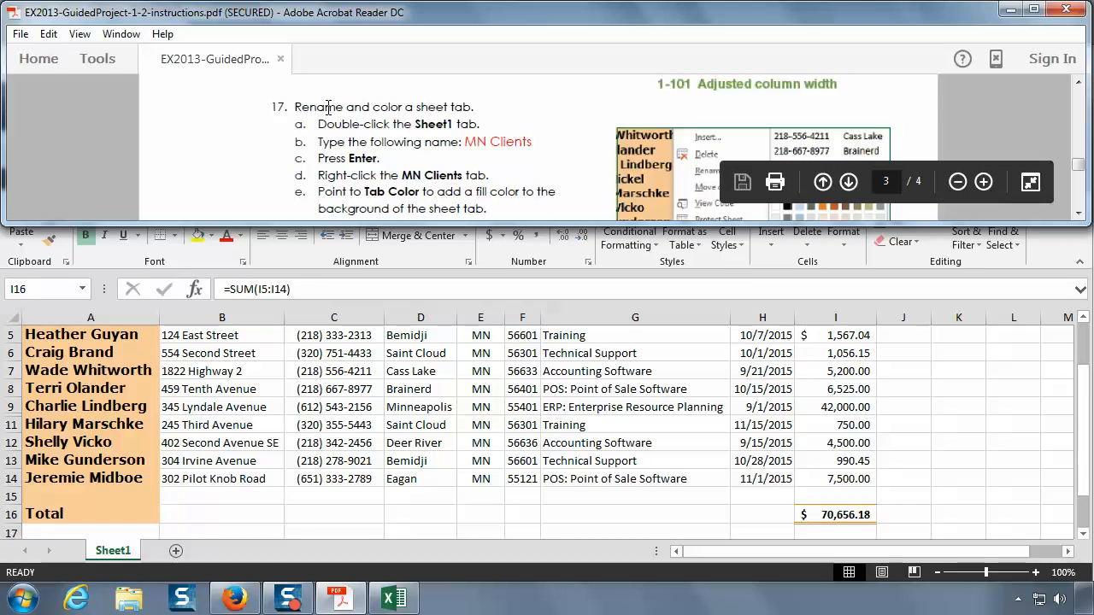
Step: Return to the Excel workbook and add two new blank worksheets after Sheet1
click(511, 291)
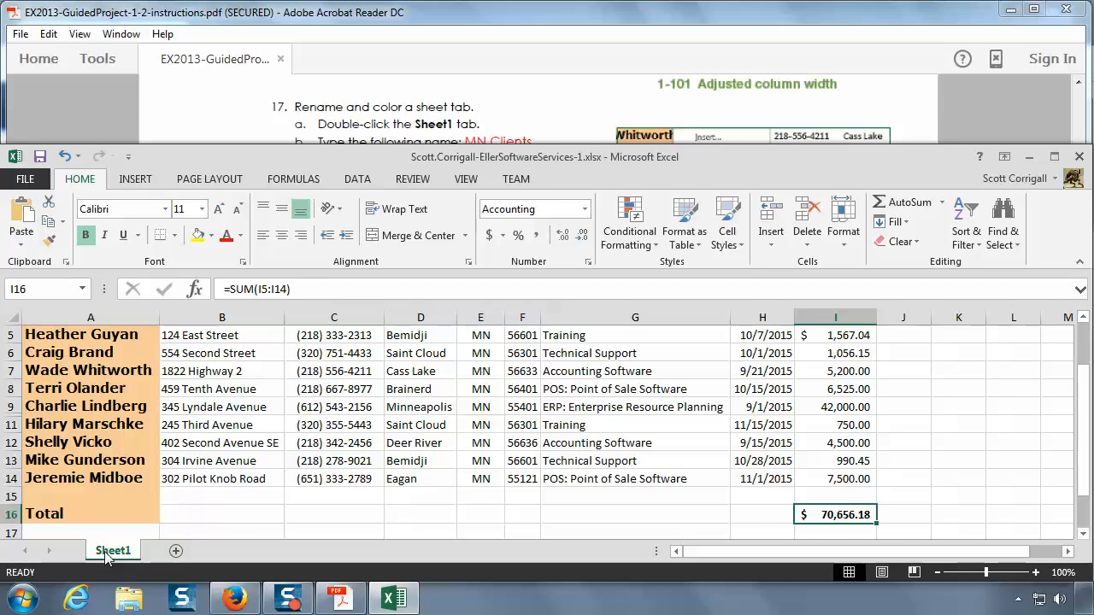
click(177, 550)
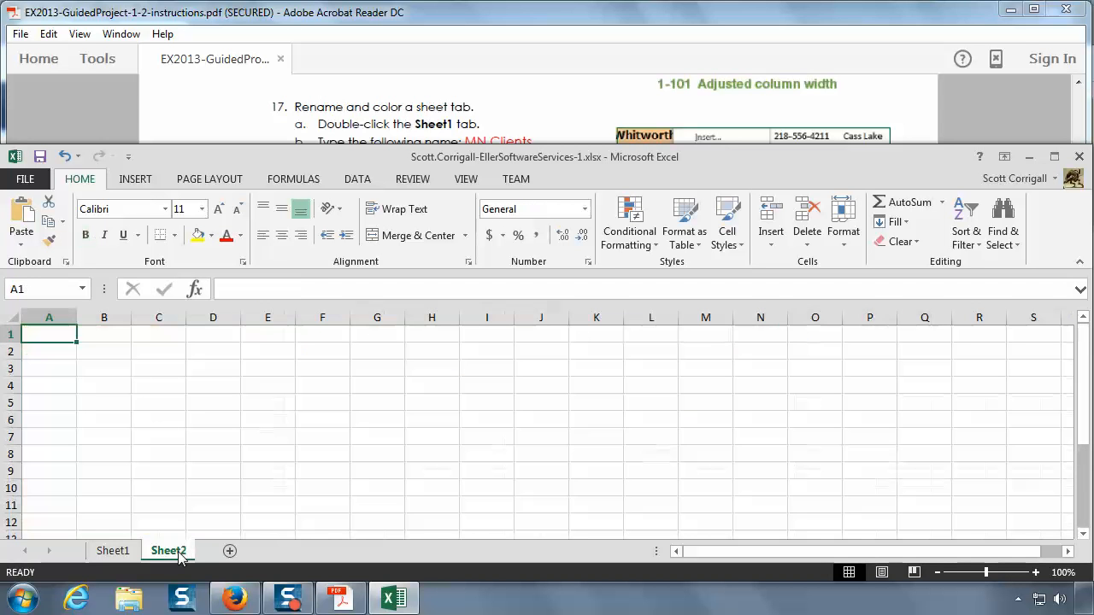
click(232, 550)
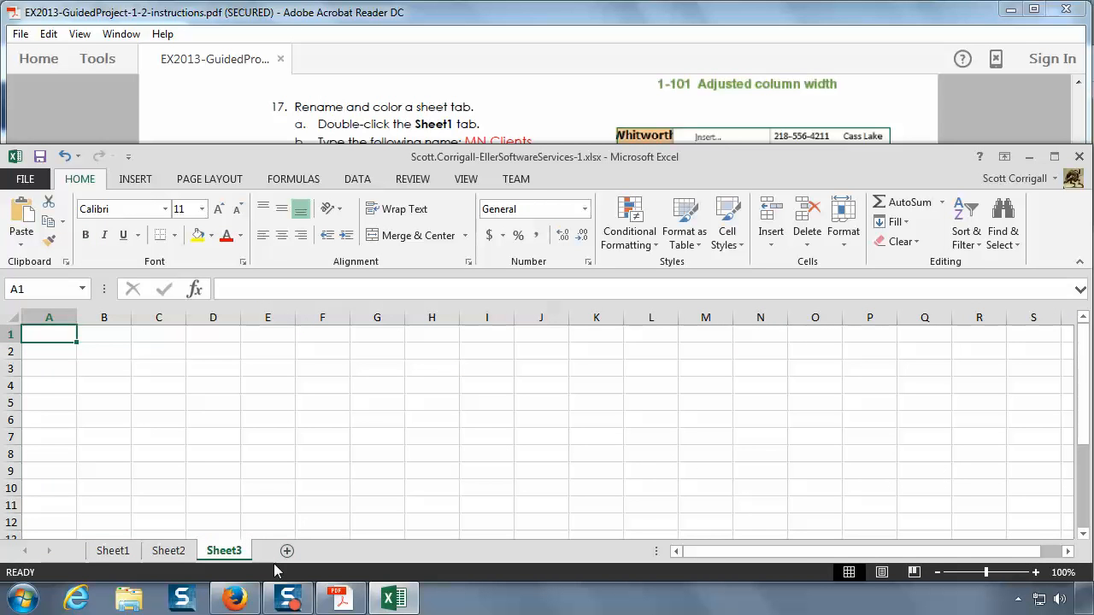
Step: Look through Sheet1, Sheet2 and Sheet3, finishing on Sheet1
click(175, 552)
click(108, 552)
click(168, 552)
click(224, 552)
click(172, 552)
click(112, 552)
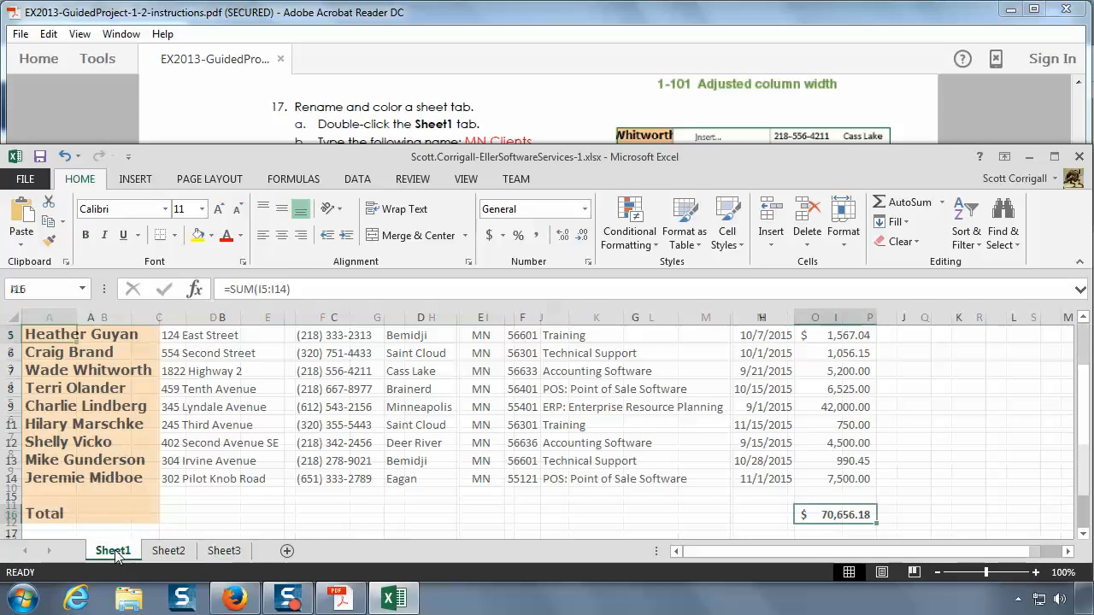
click(65, 158)
click(66, 159)
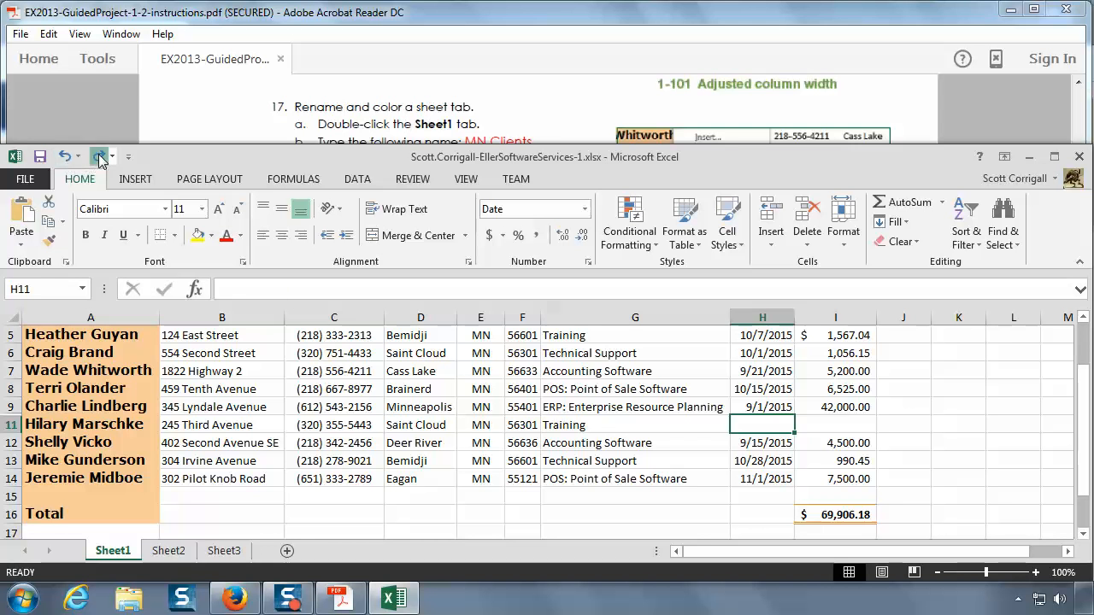
click(99, 157)
click(100, 157)
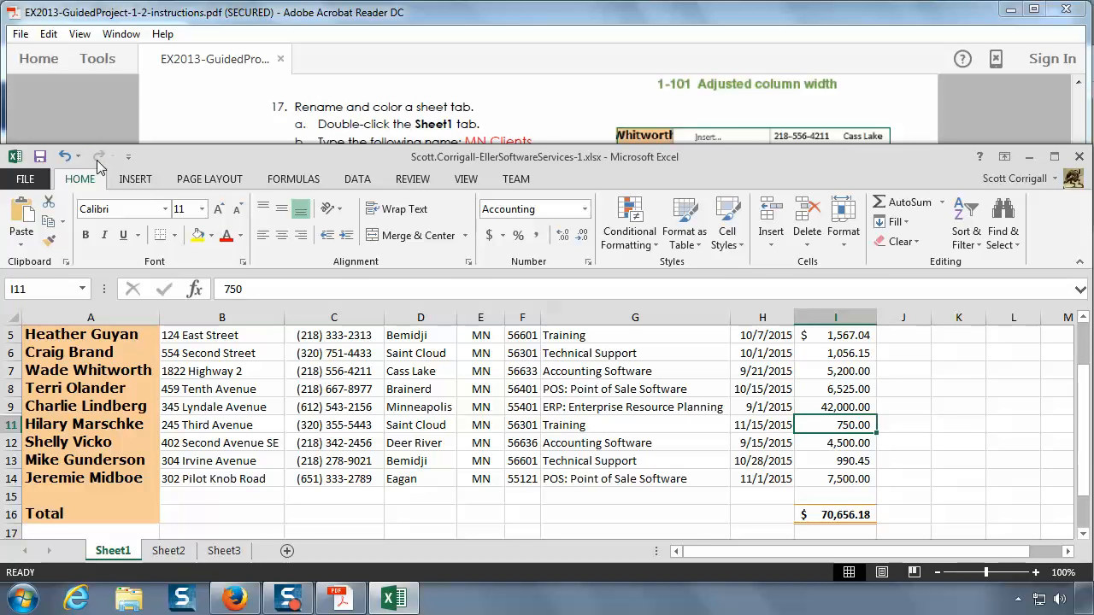
Step: Delete the blank worksheets Sheet2 and Sheet3 from the workbook
right_click(158, 554)
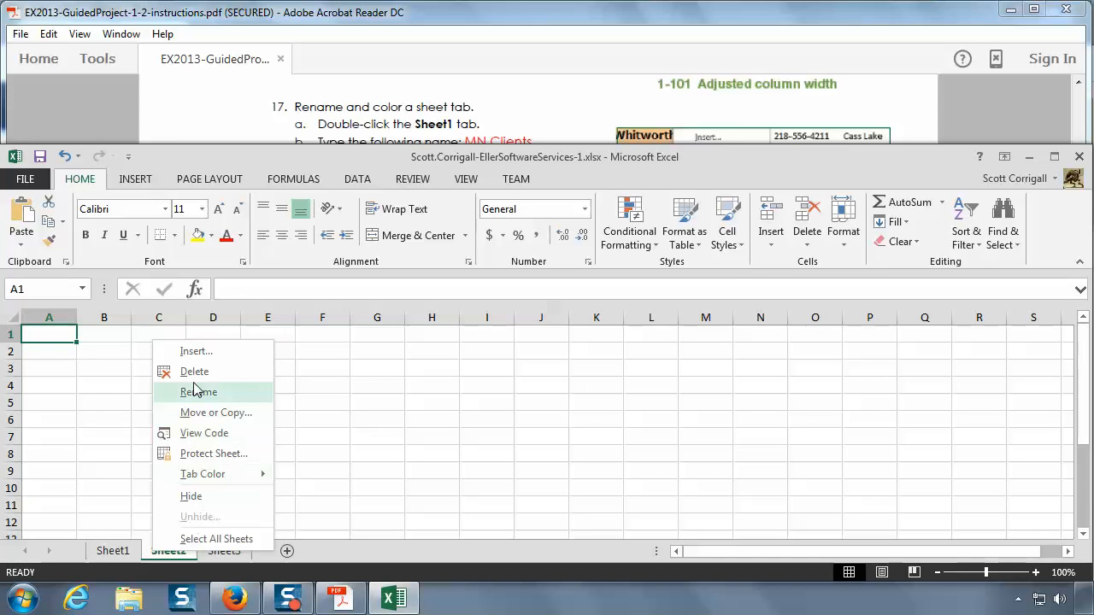
click(195, 371)
right_click(175, 551)
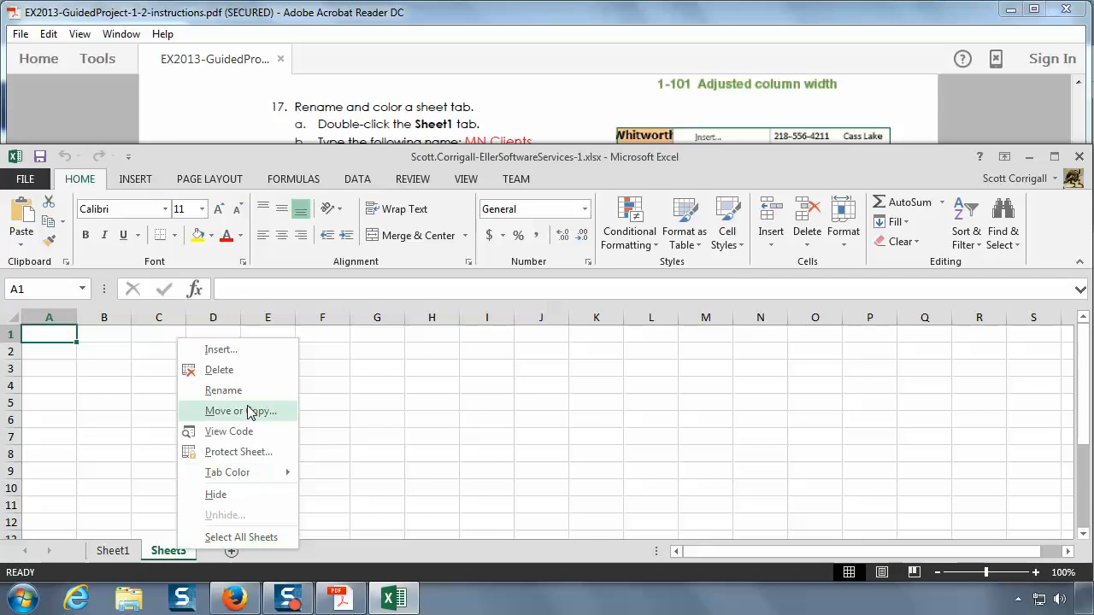
click(243, 371)
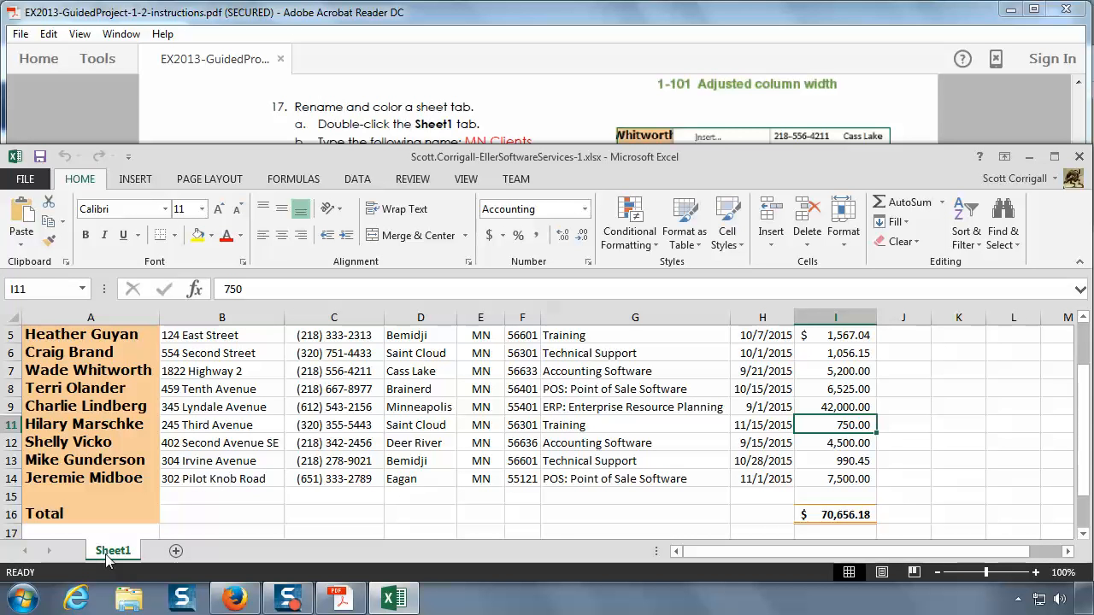
Step: Read the sheet name in instruction 17 of the PDF and rename Sheet1 as MN Clients in Excel
click(974, 134)
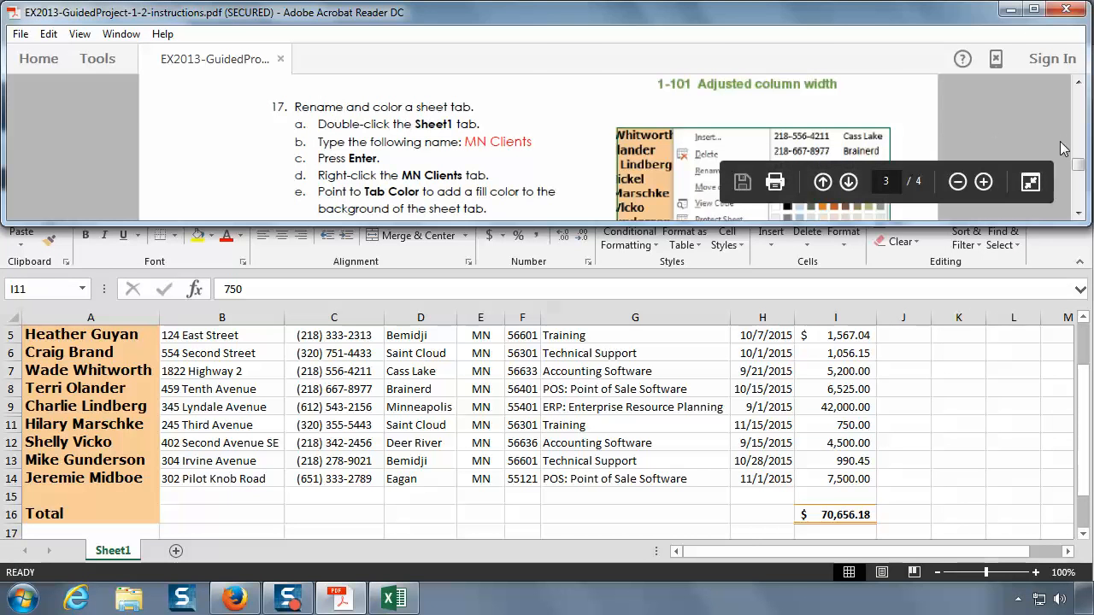
click(1080, 211)
click(1079, 210)
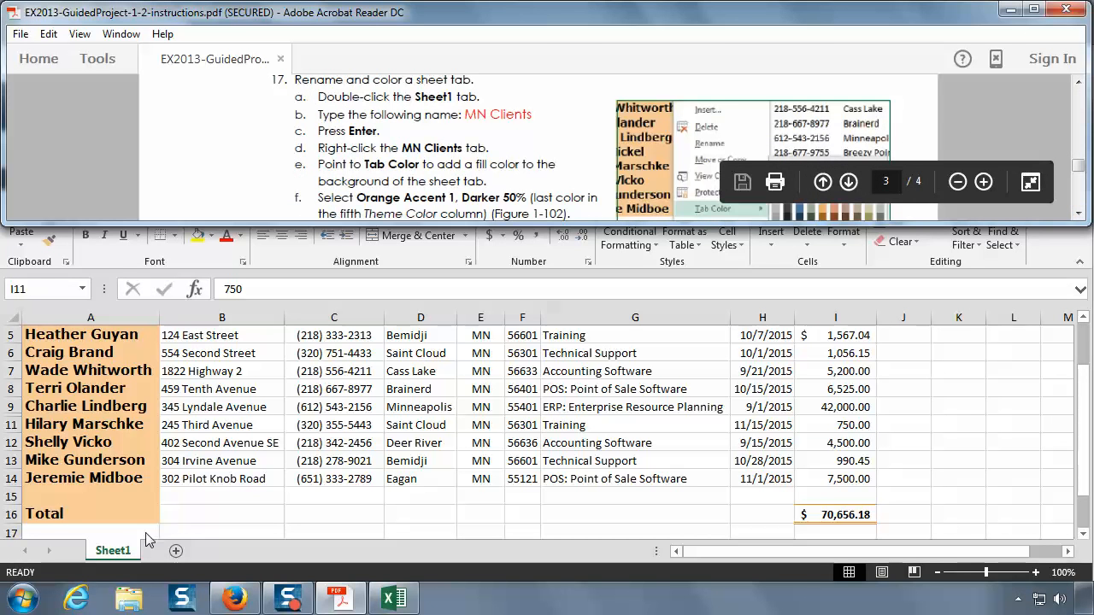
click(125, 554)
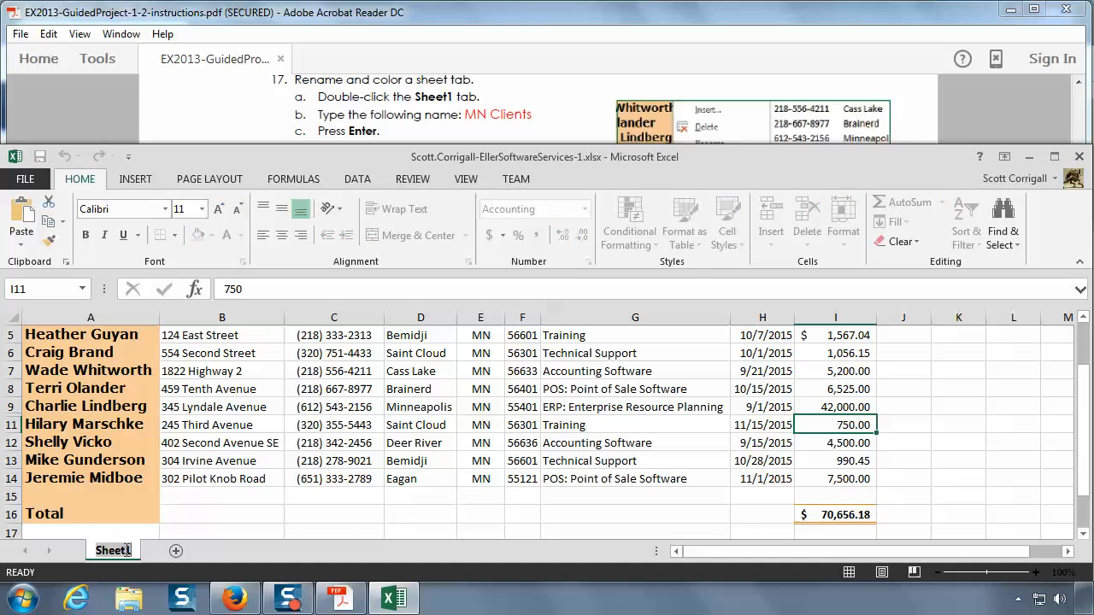
text(MN Clients)
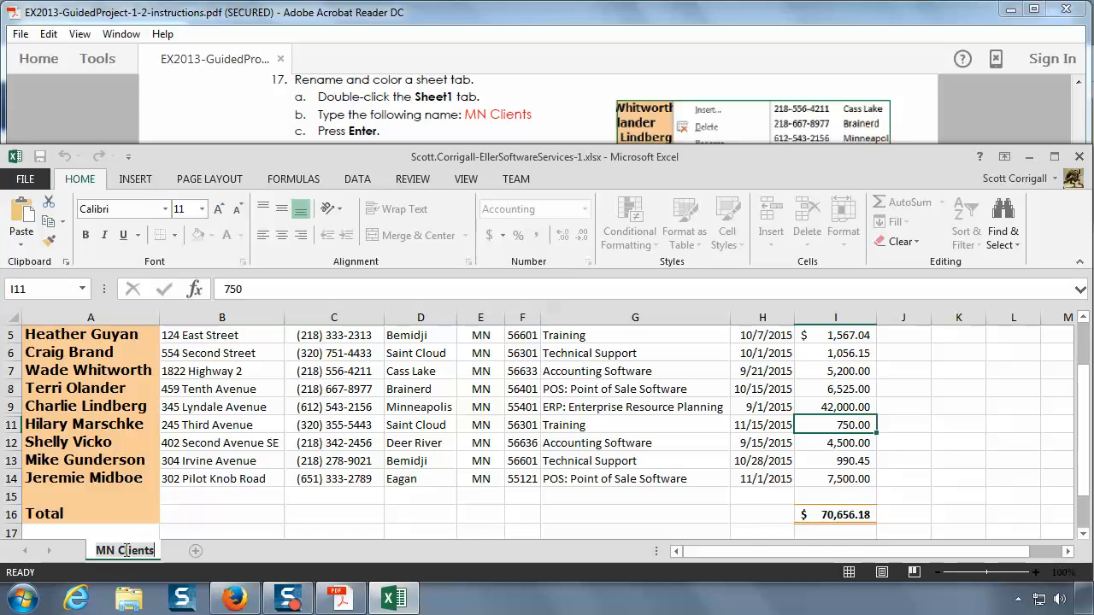
key(Return)
click(273, 552)
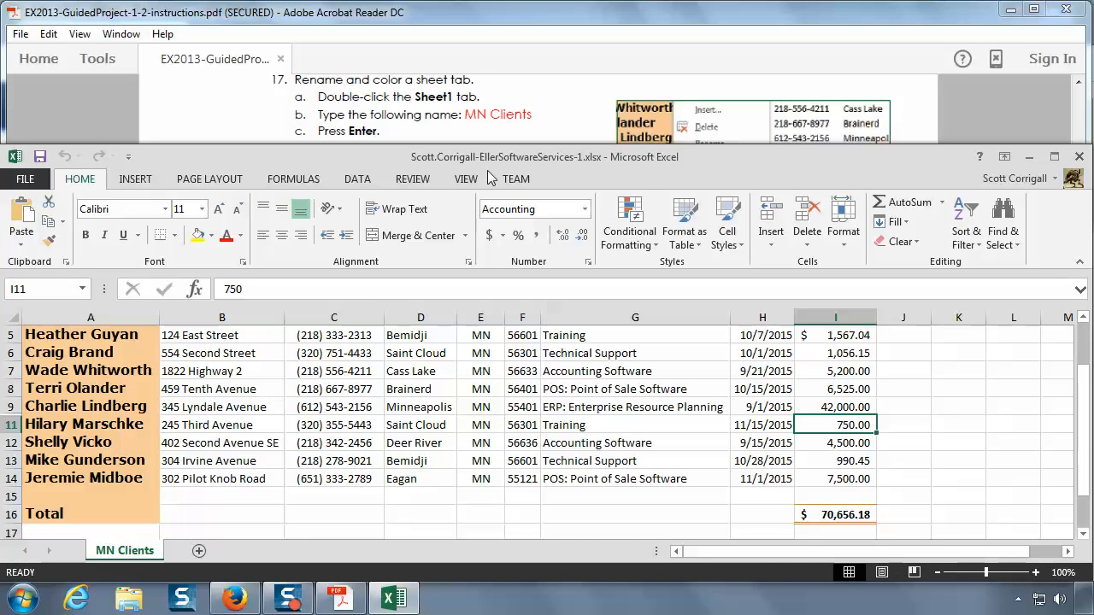
Step: Check the rest of instruction 17 in the PDF, then color the MN Clients sheet tab Orange, Accent 1, Darker 50%
click(515, 124)
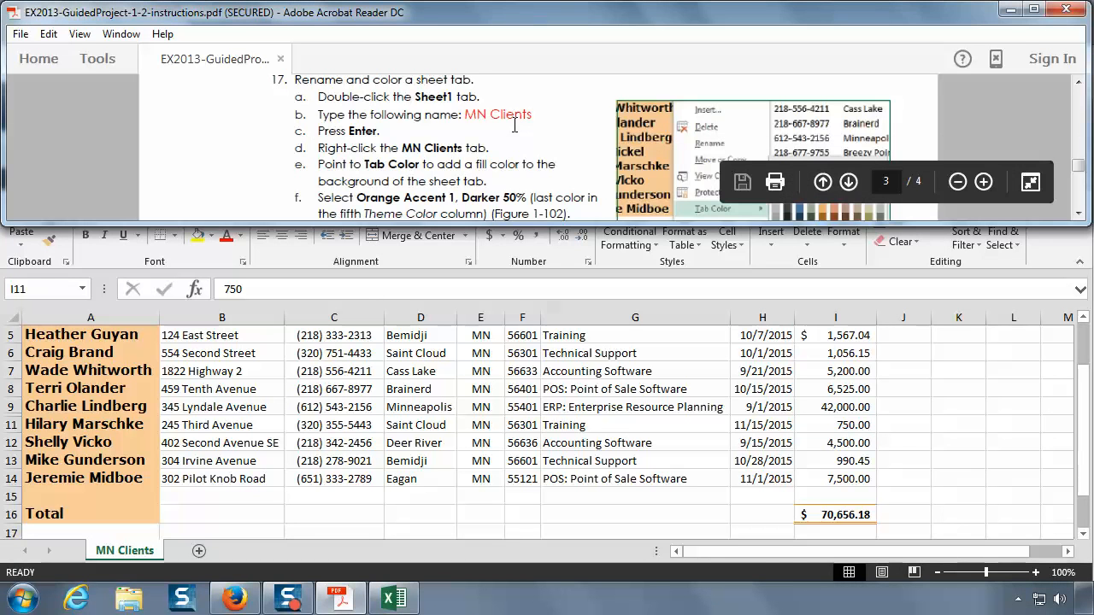
click(1081, 214)
click(1081, 215)
click(1080, 214)
click(1080, 214)
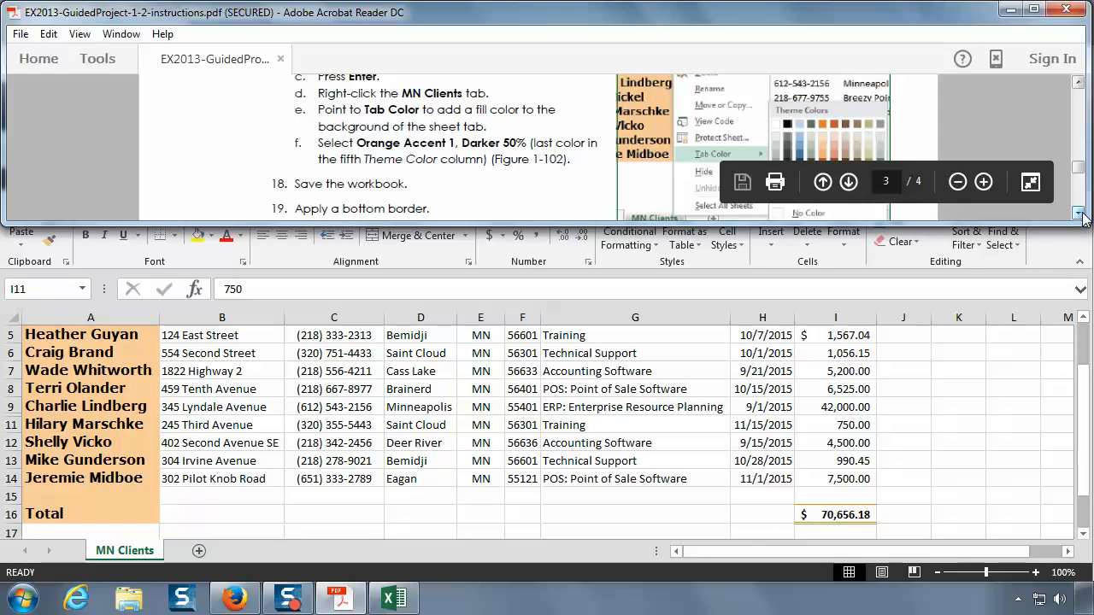
click(131, 552)
right_click(130, 553)
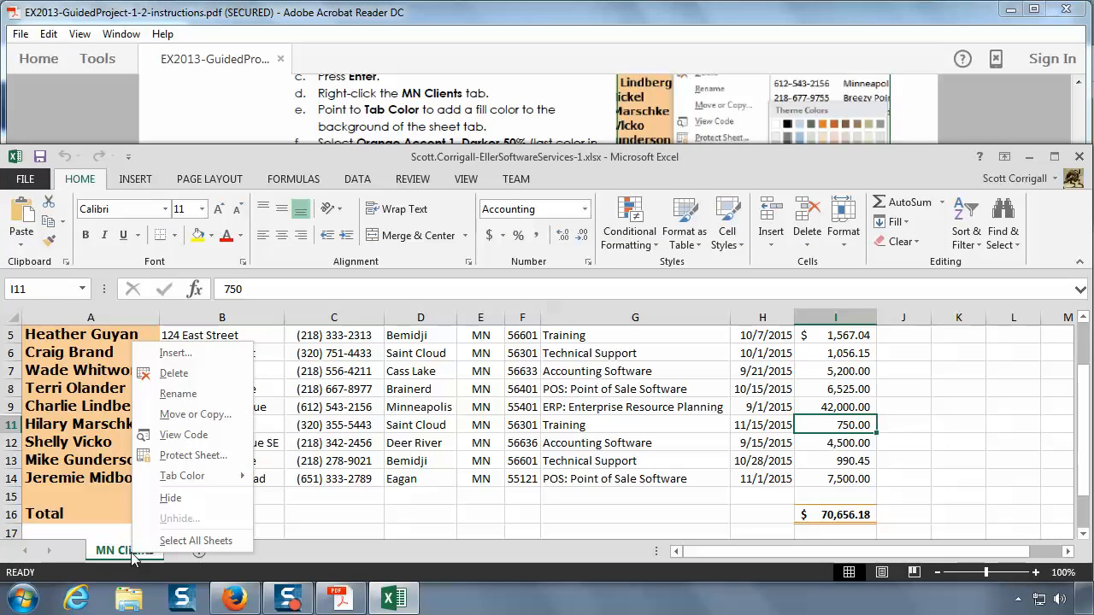
mouse_move(220, 481)
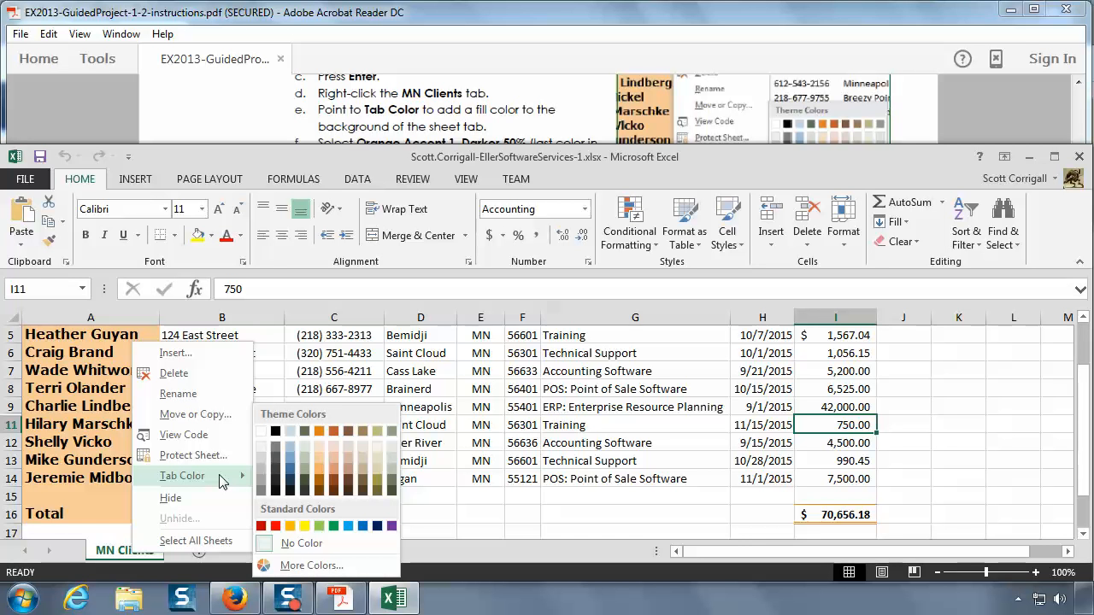
click(486, 125)
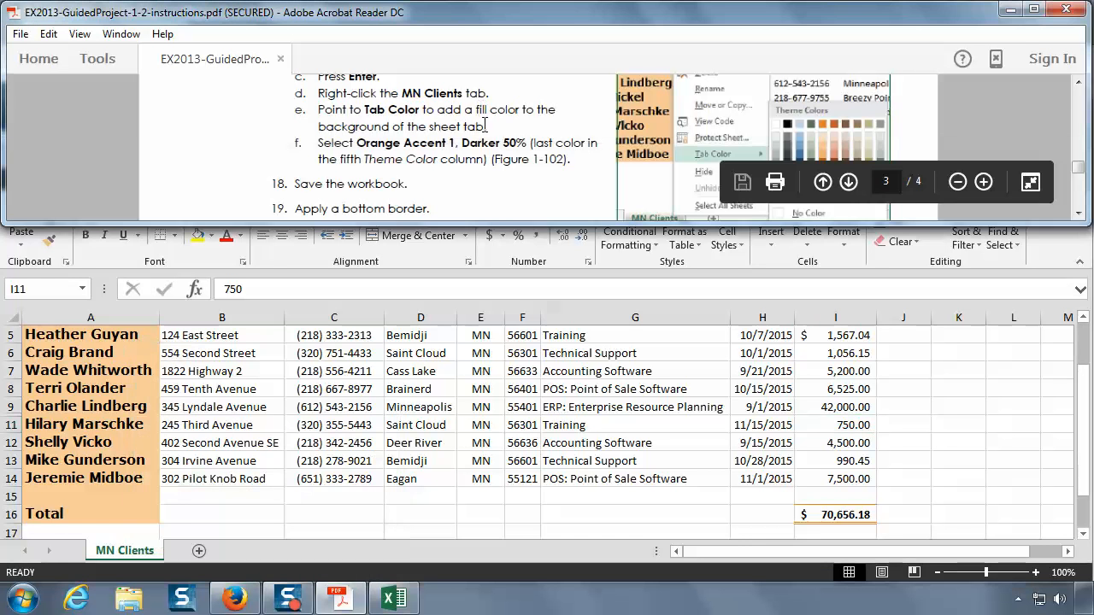
scroll(485, 126, down, 2)
click(137, 558)
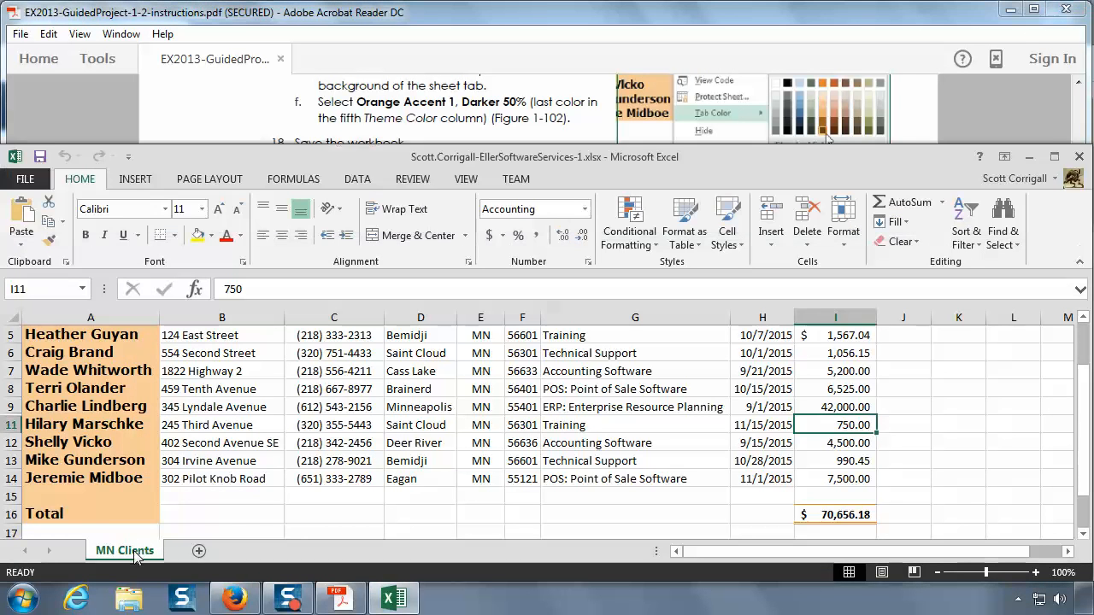
right_click(136, 555)
mouse_move(215, 477)
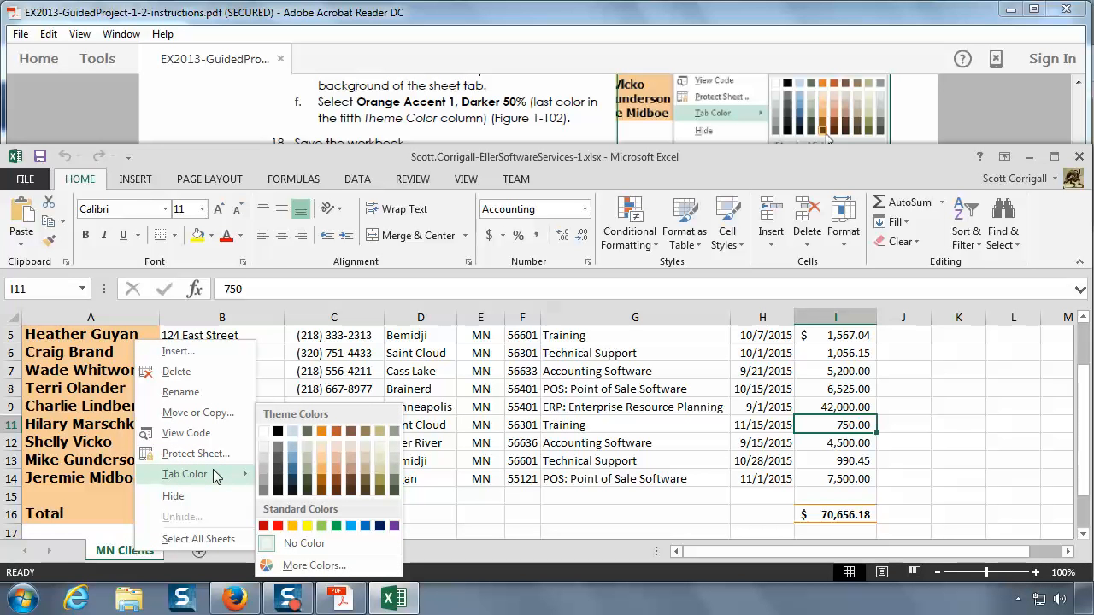
click(321, 494)
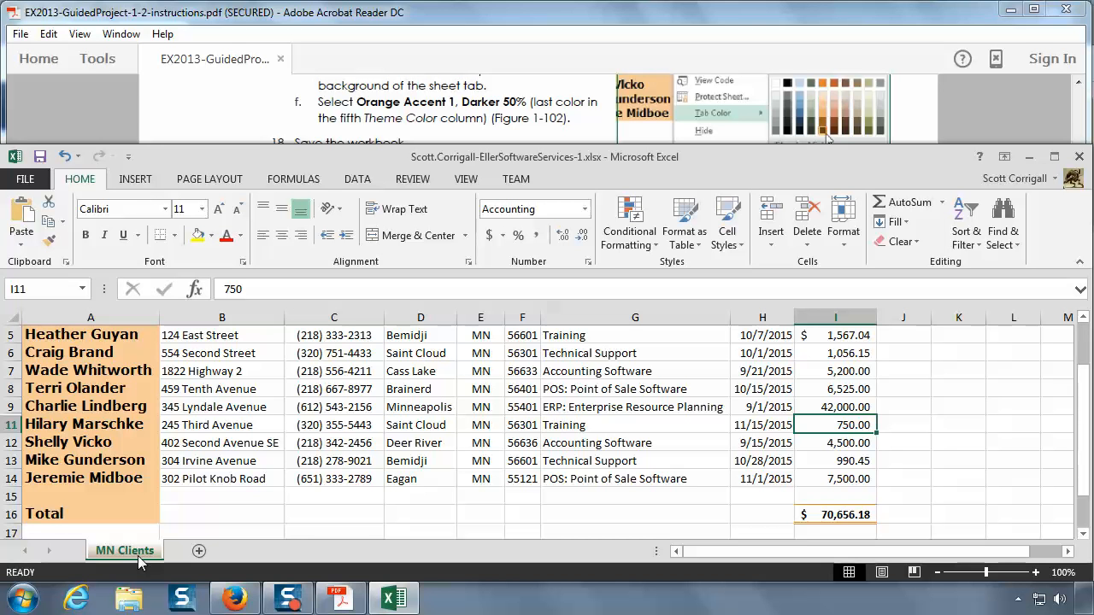
Step: Add a temporary blank sheet to view the MN Clients tab color while unselected, and delete that sheet again
click(199, 552)
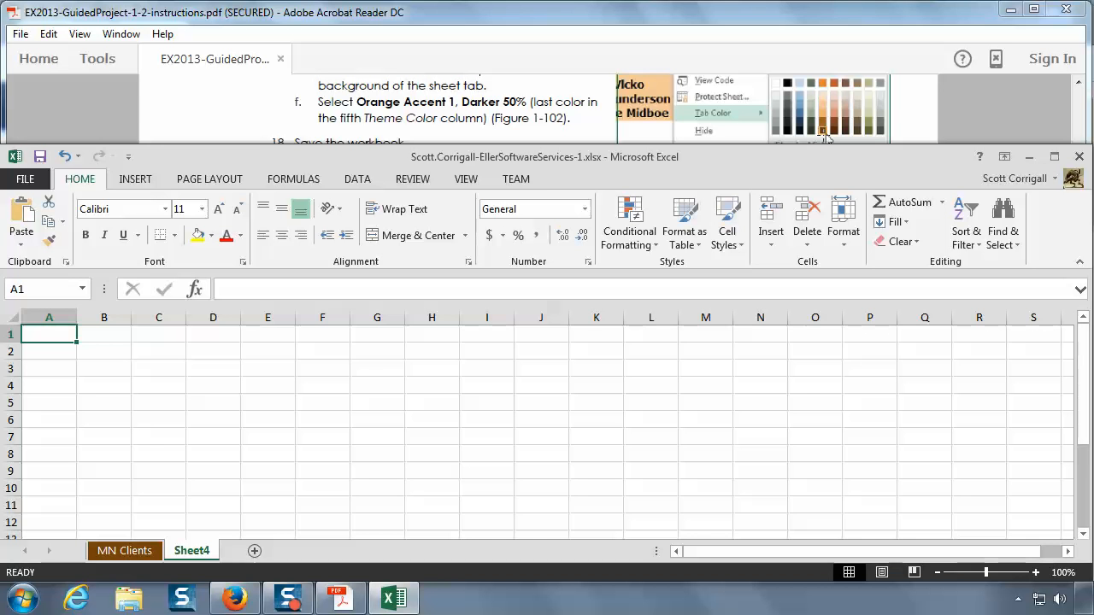
click(122, 558)
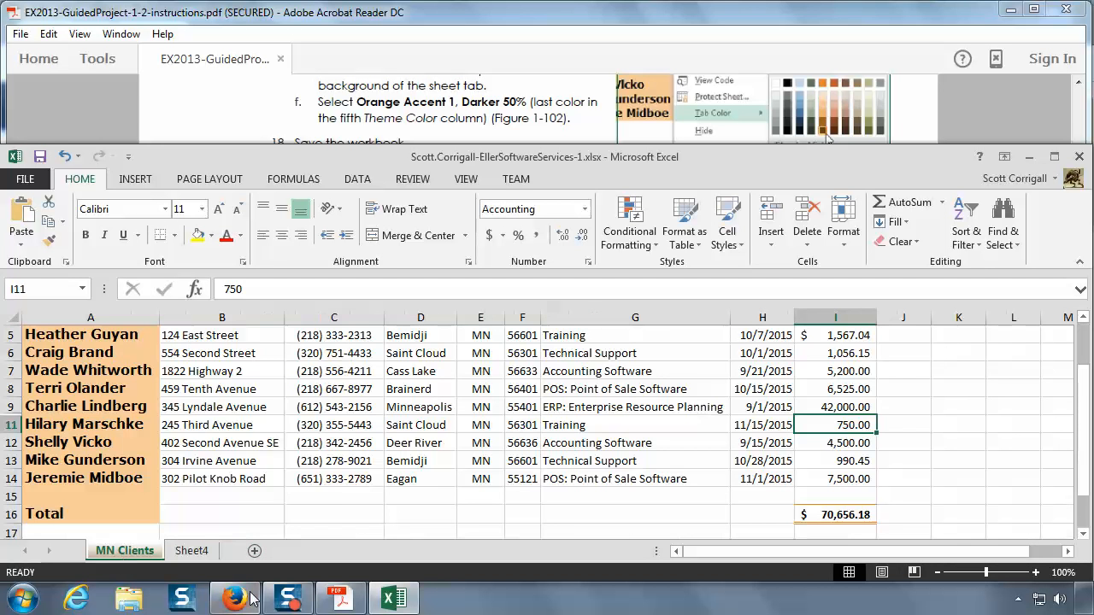
mouse_move(253, 601)
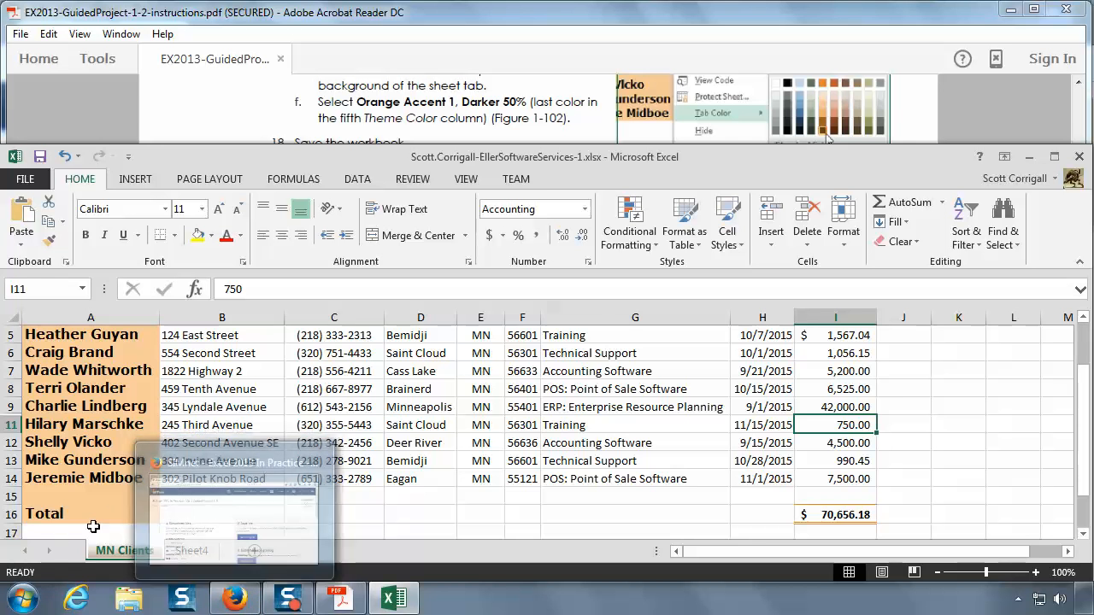
right_click(206, 558)
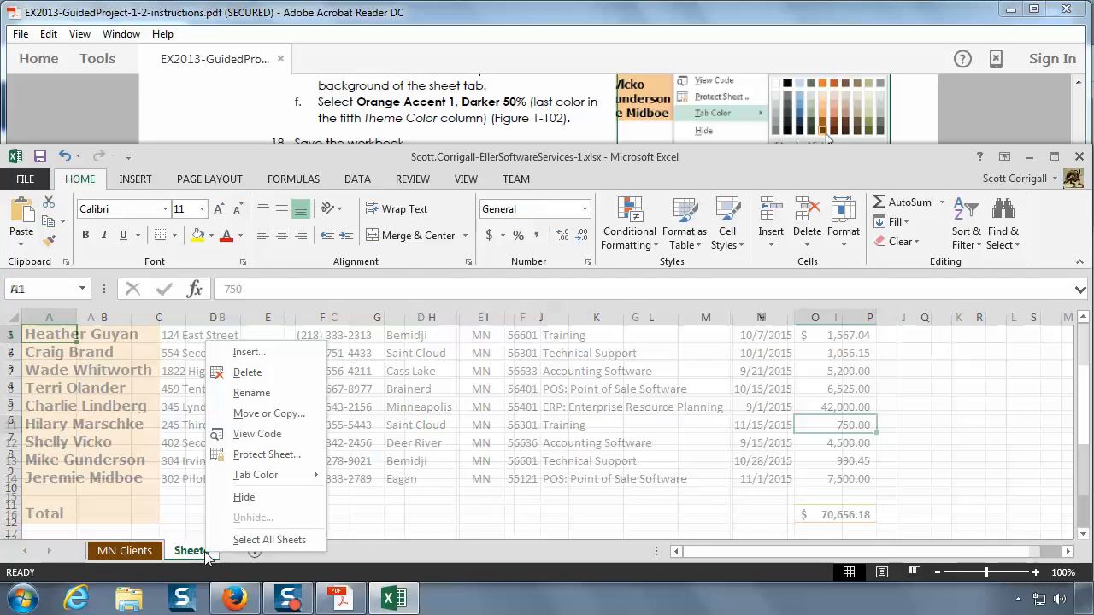
click(259, 378)
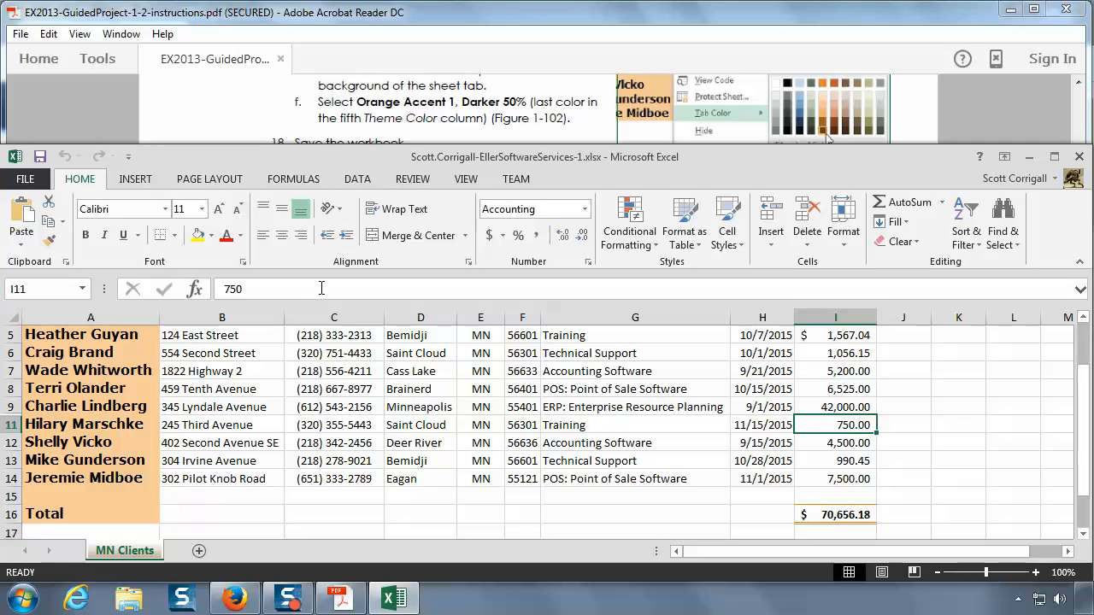
Step: Read instruction 18 in the PDF and save the Excel workbook
click(473, 118)
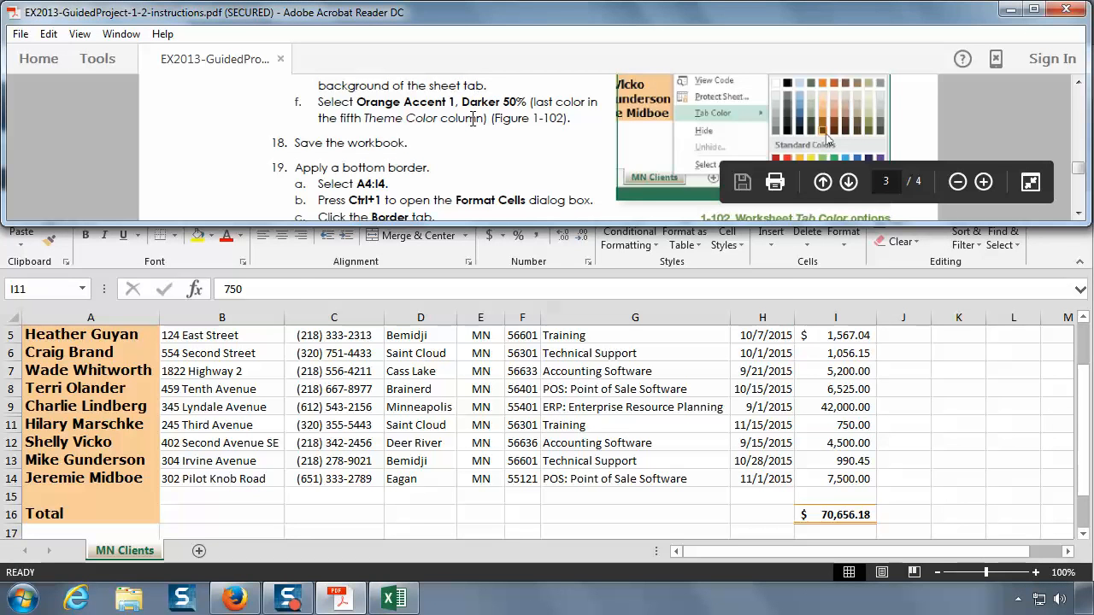
scroll(473, 118, down, 1)
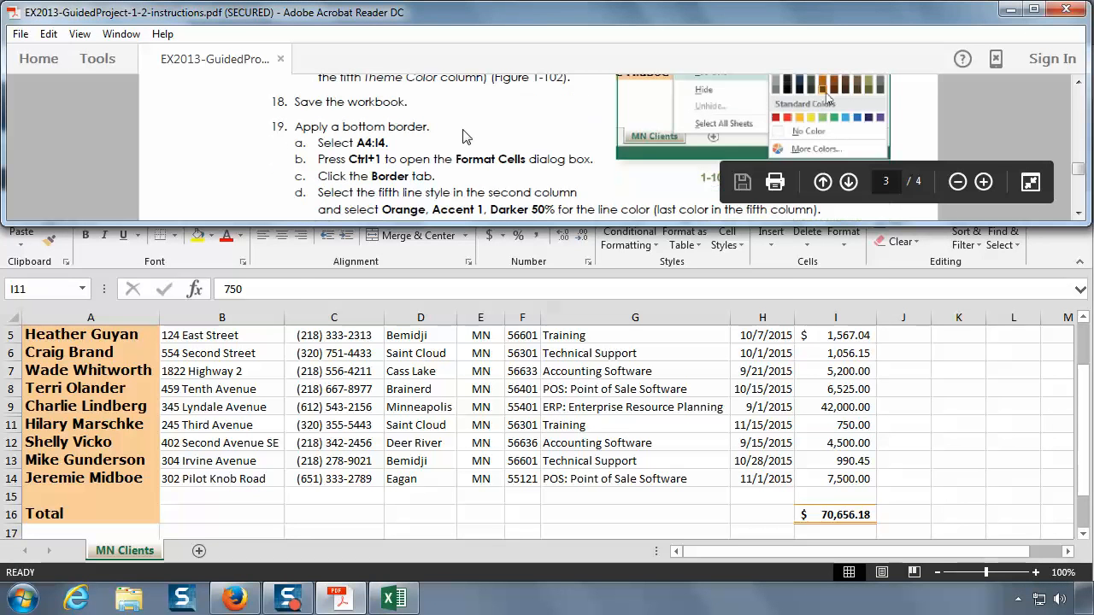
click(299, 292)
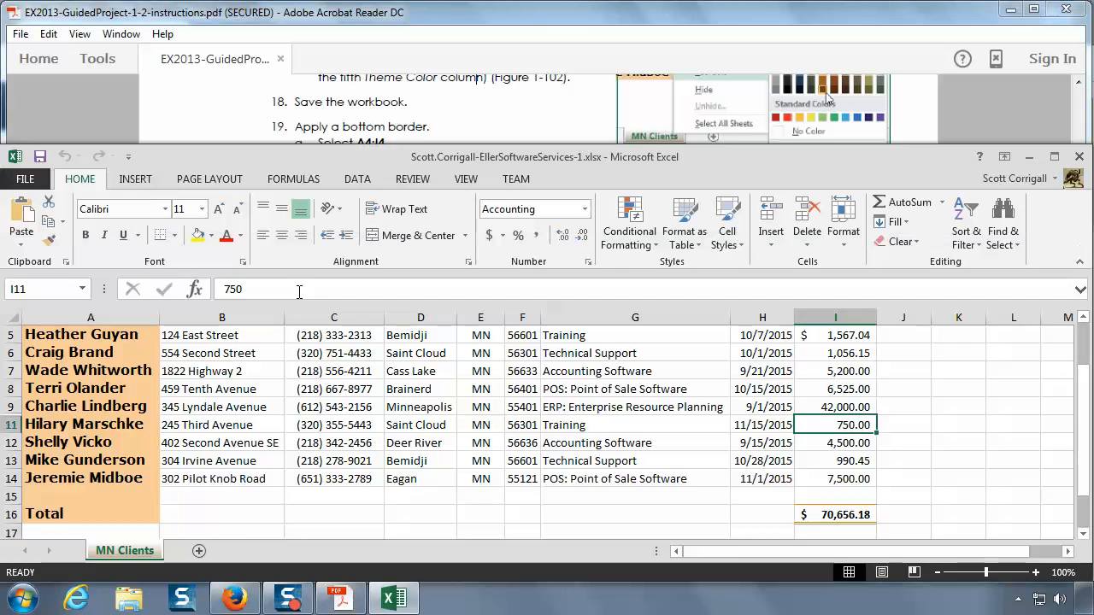
click(40, 157)
Step: Read the bottom border instruction 19 in the PDF, then select the header cells A4:I4 in Excel
click(551, 140)
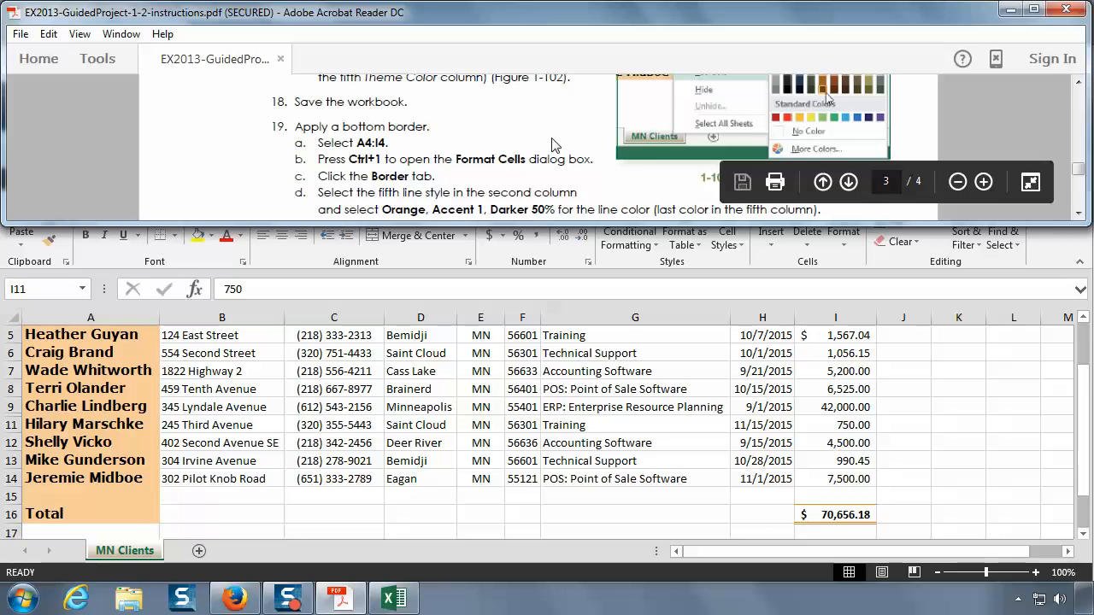
scroll(552, 145, down, 3)
scroll(552, 136, up, 1)
scroll(552, 137, up, 1)
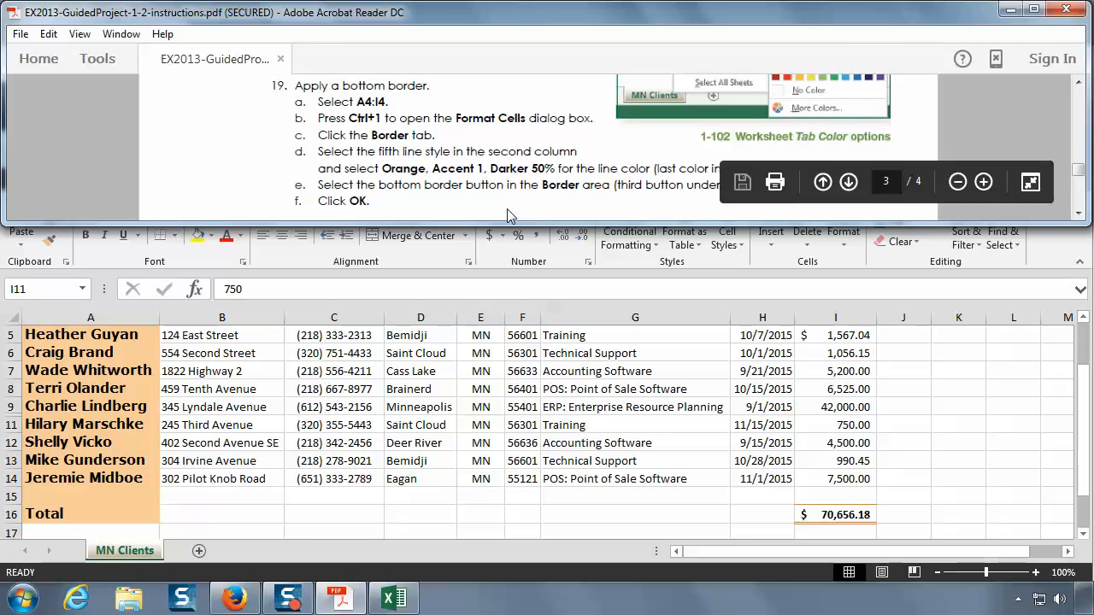
key(alt+Tab)
scroll(411, 435, up, 1)
click(100, 430)
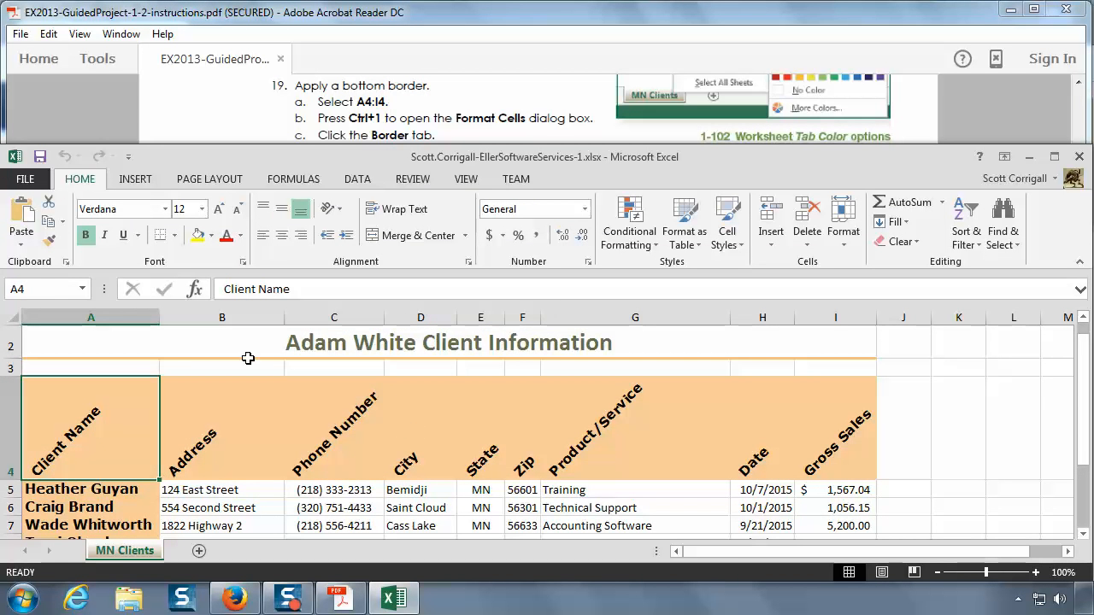
drag(102, 434, 827, 436)
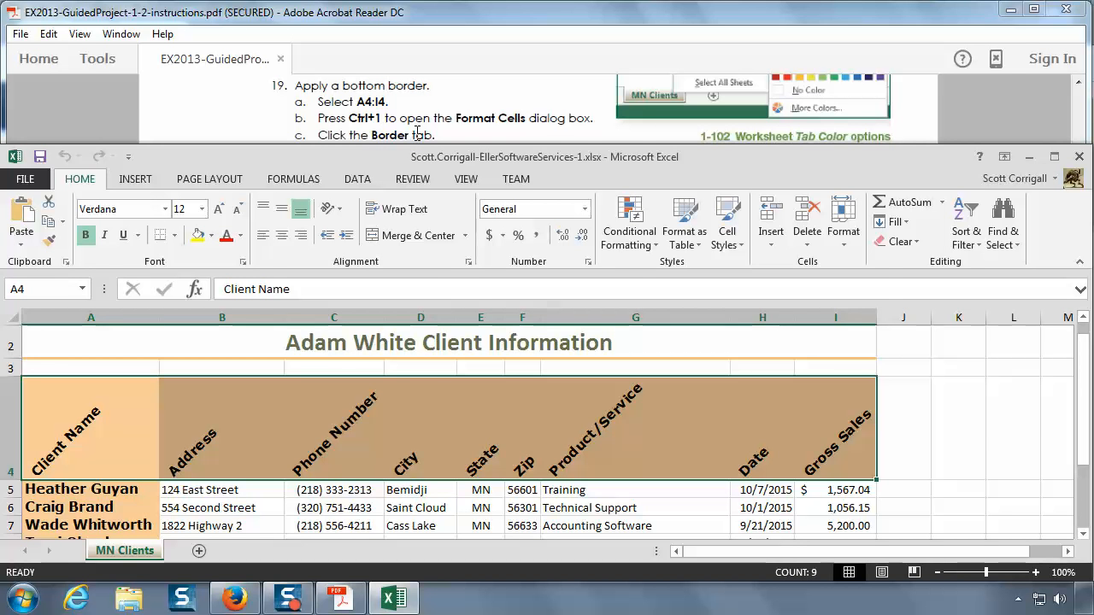
Step: Open the border settings for the selected header cells A4:I4, read the rest of instruction 19 in the PDF, and return to the Excel dialog
key(ctrl+1)
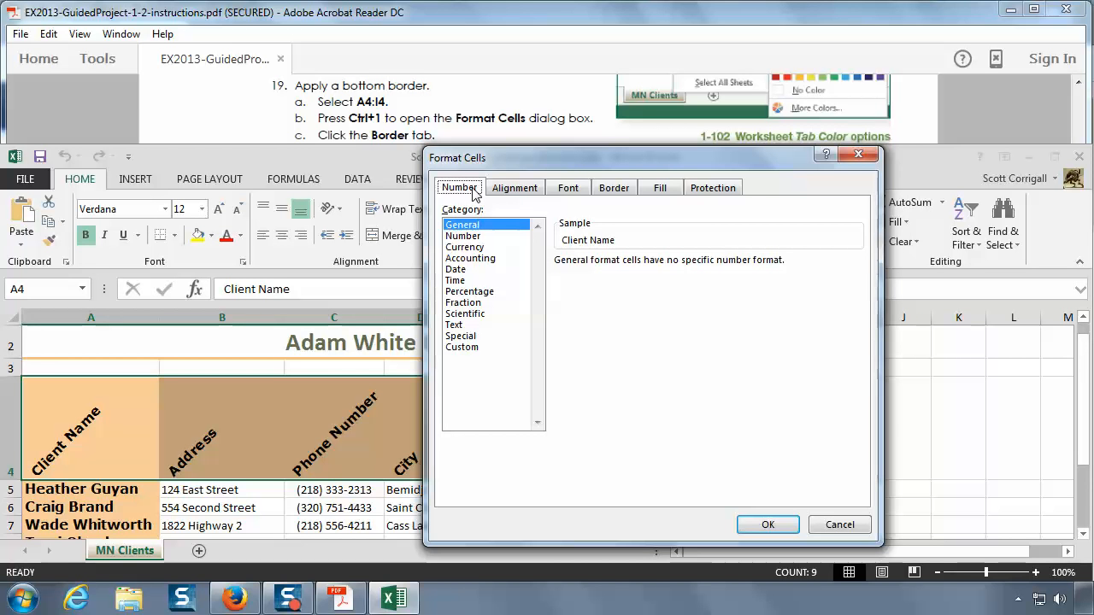
click(612, 192)
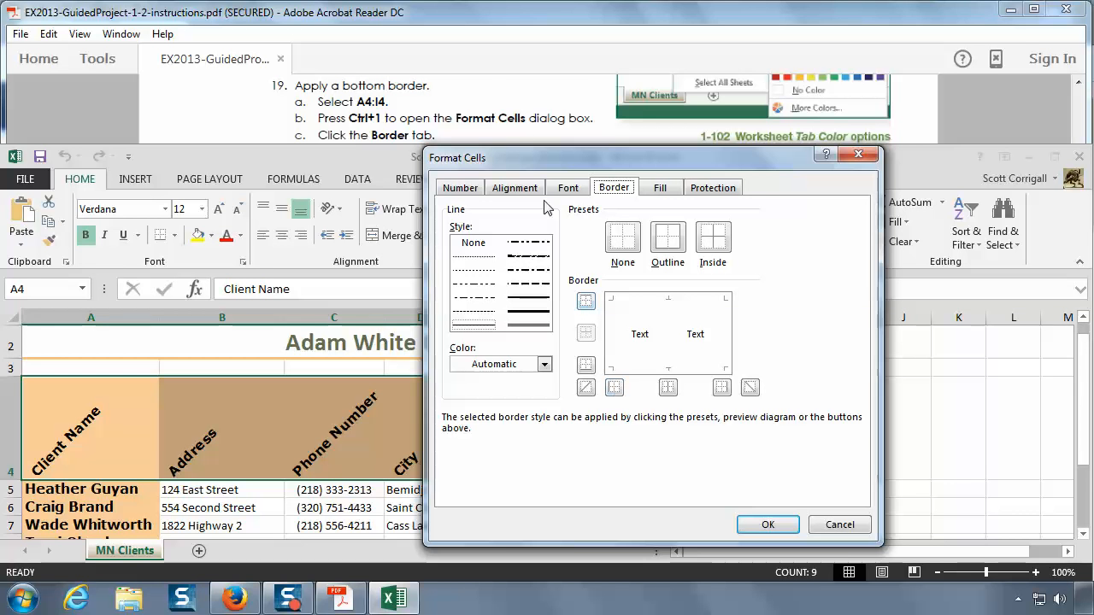
click(390, 125)
scroll(480, 138, down, 1)
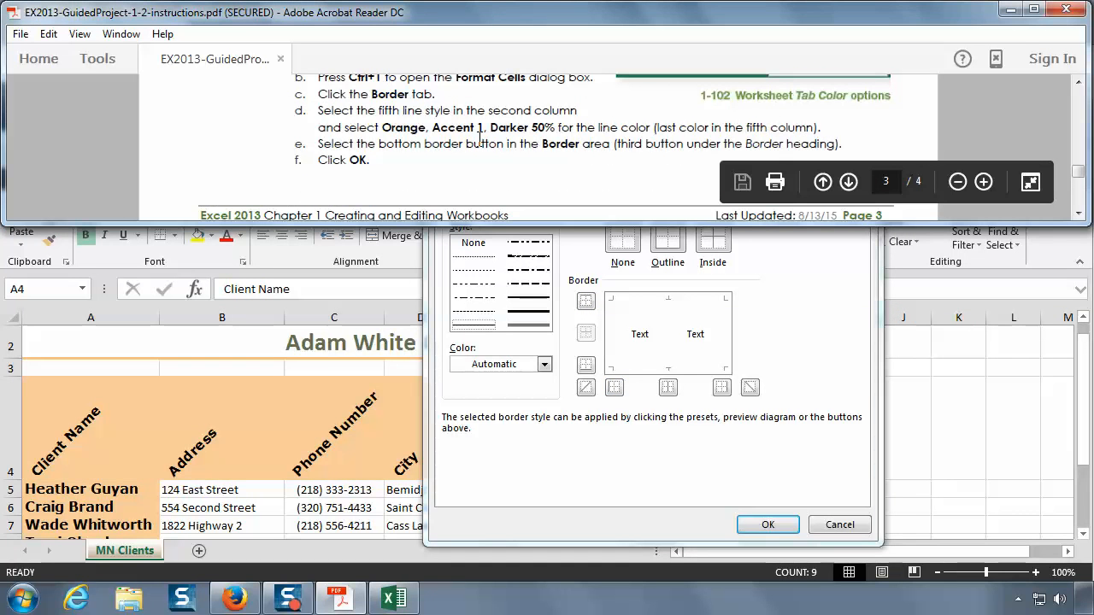
click(1079, 217)
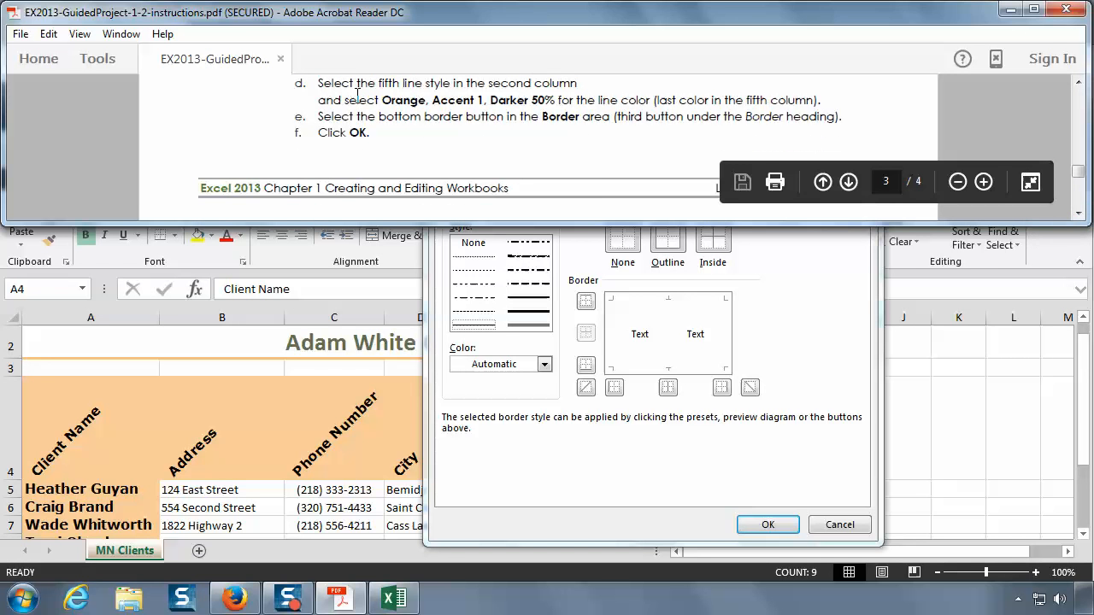
click(808, 316)
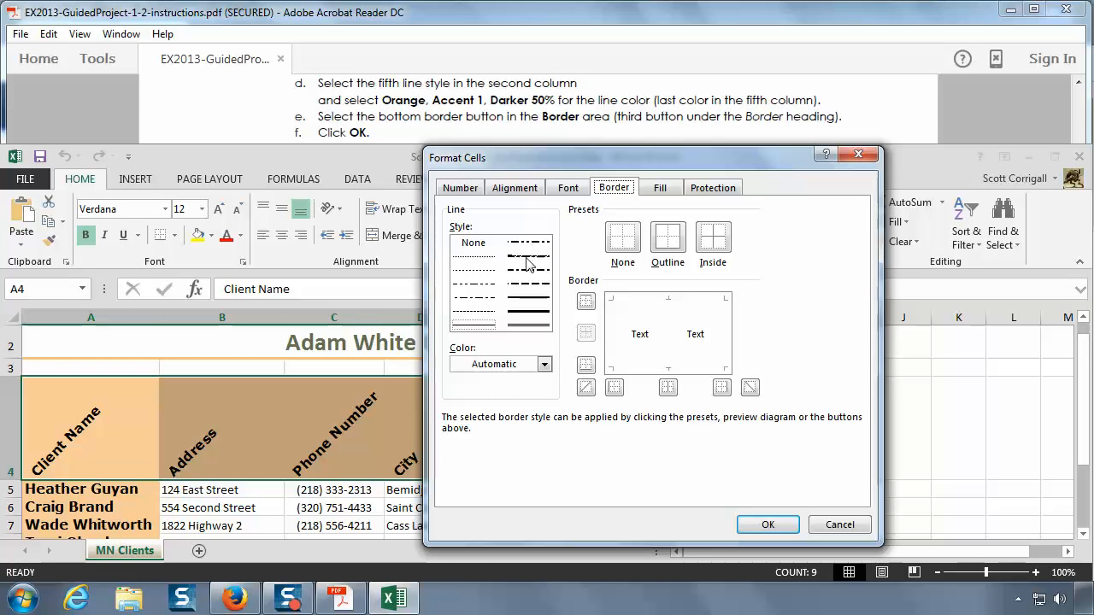
Step: Apply a bottom border to A4:I4 using the fifth line style in the second column, colored Orange, Accent 1, Darker 50%
click(528, 299)
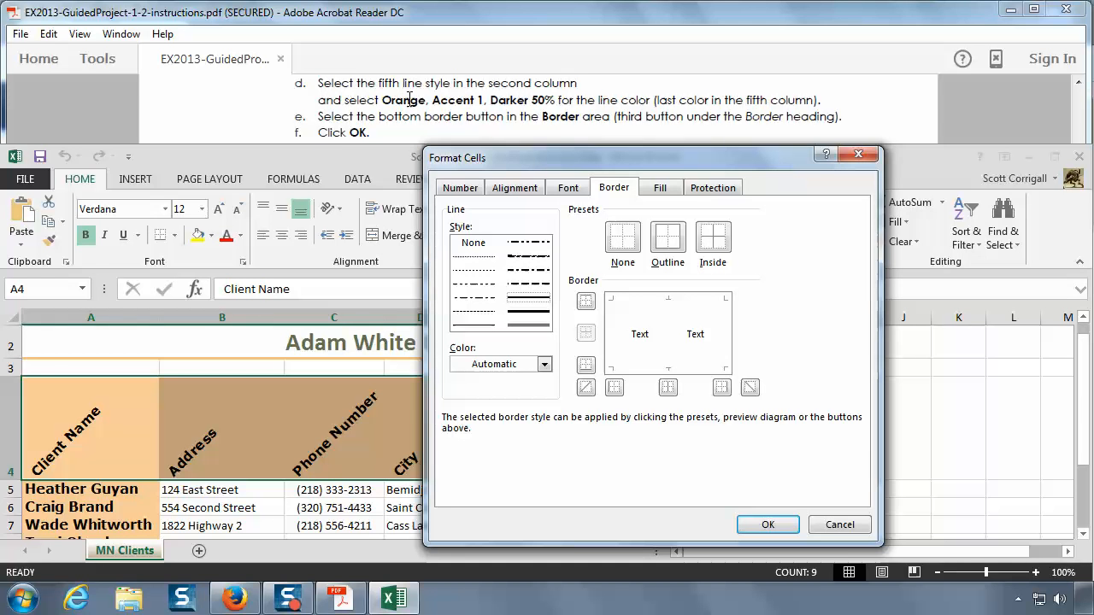
click(544, 364)
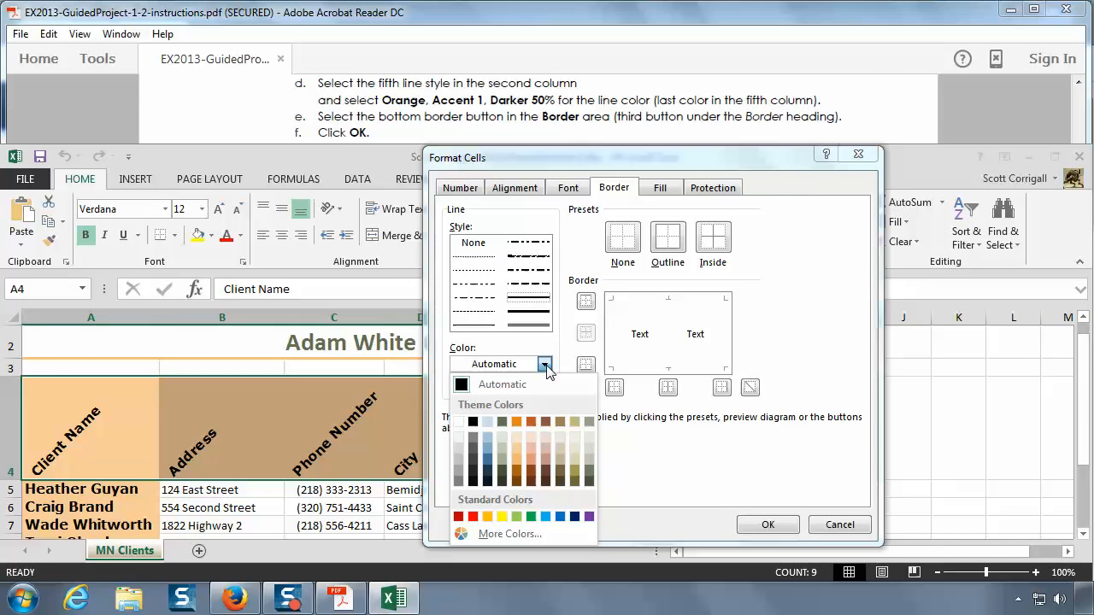
click(518, 486)
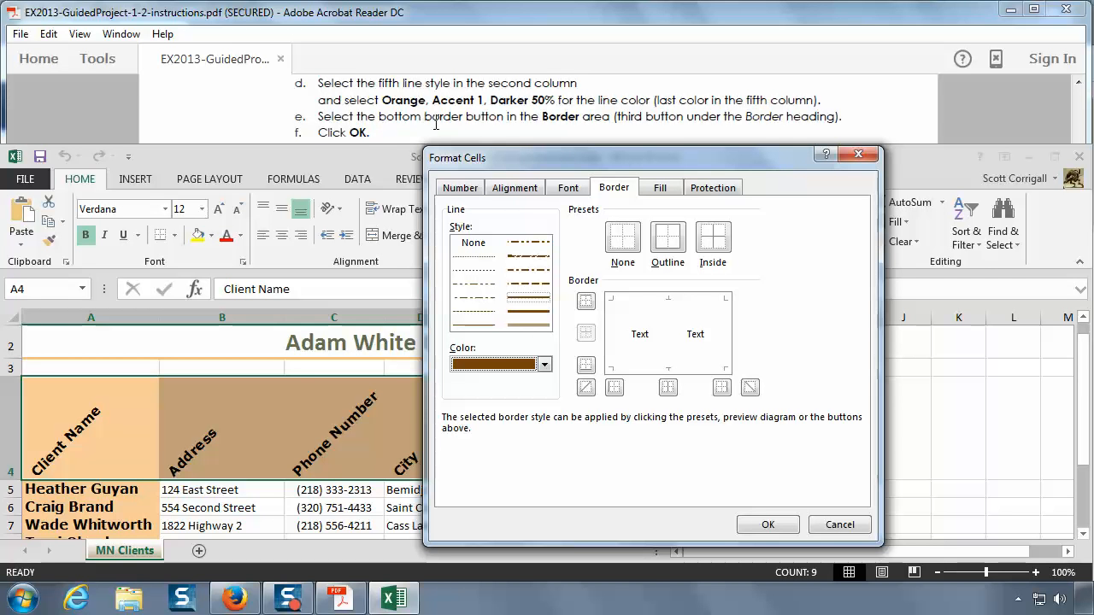
click(586, 368)
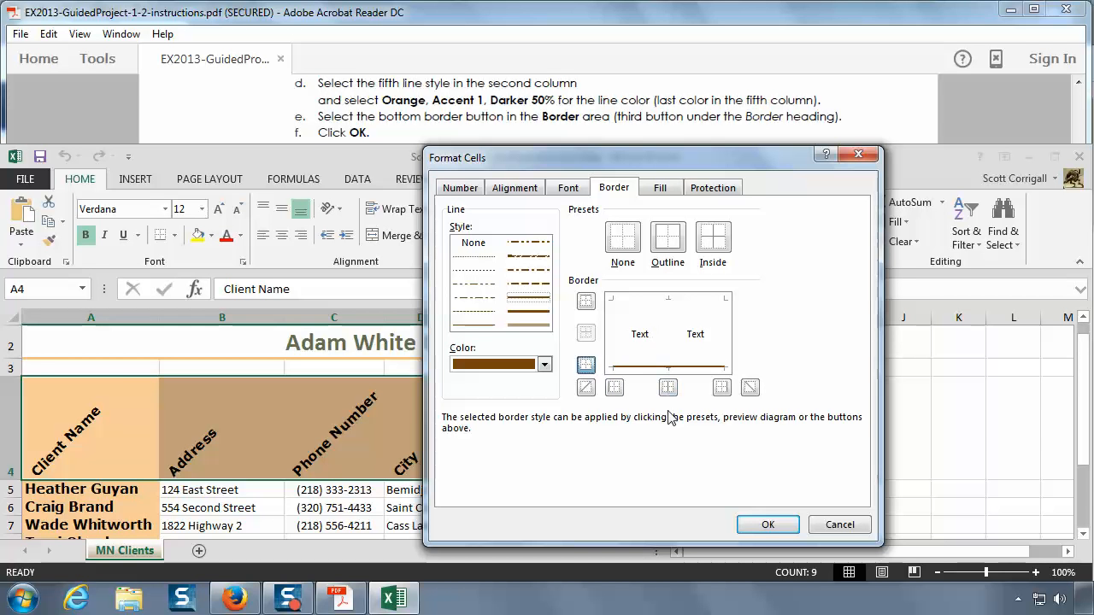
click(767, 526)
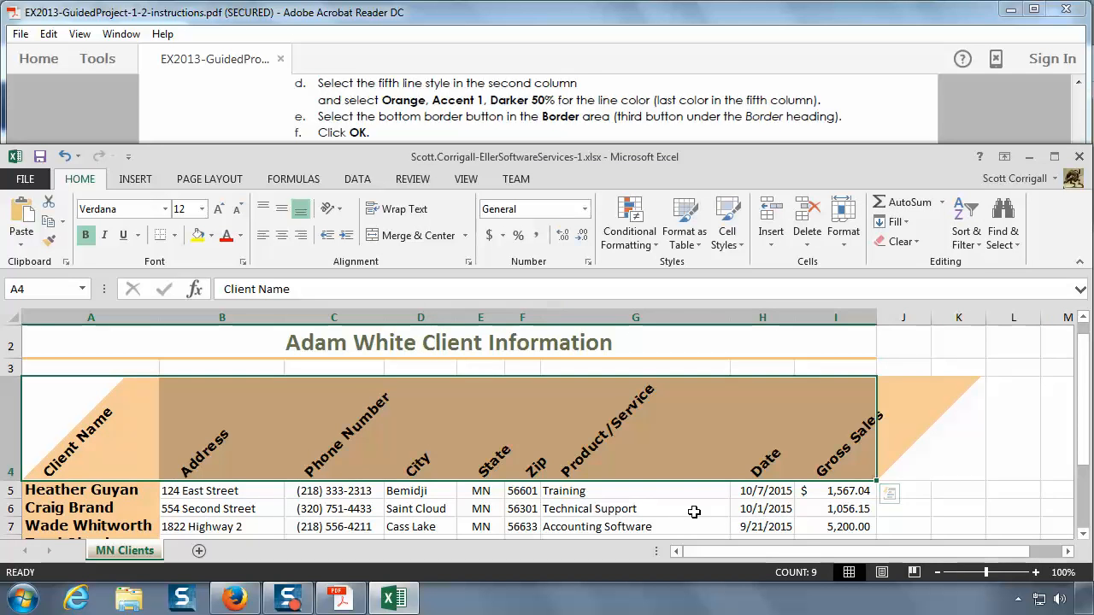
click(689, 509)
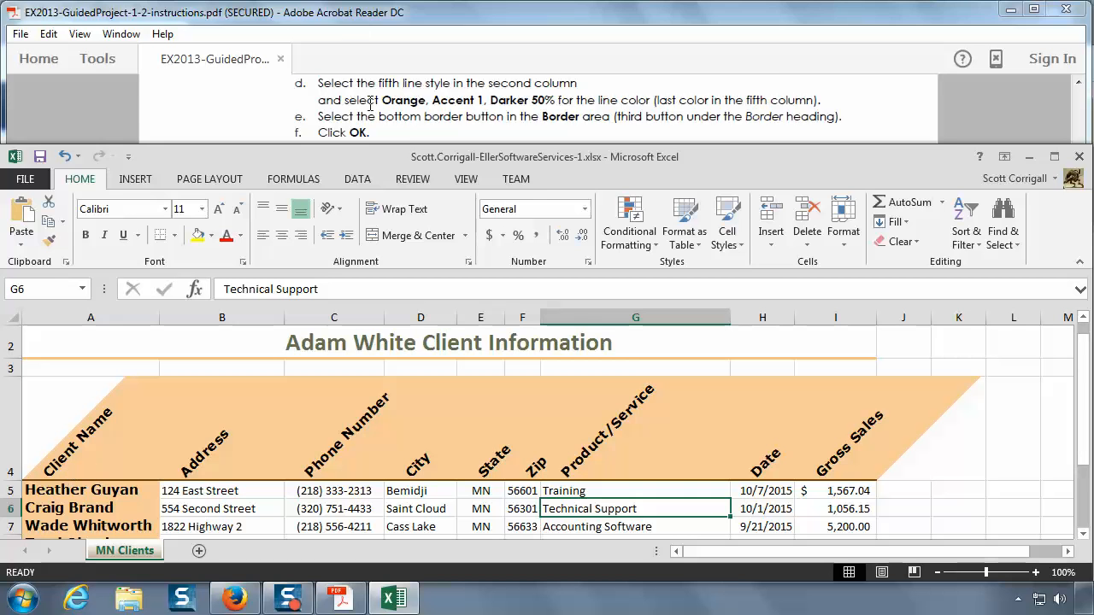
Step: Read zoom level instruction 20 in the PDF, then switch to Excel and bring up the worksheet's zoom options
click(404, 134)
scroll(404, 133, down, 5)
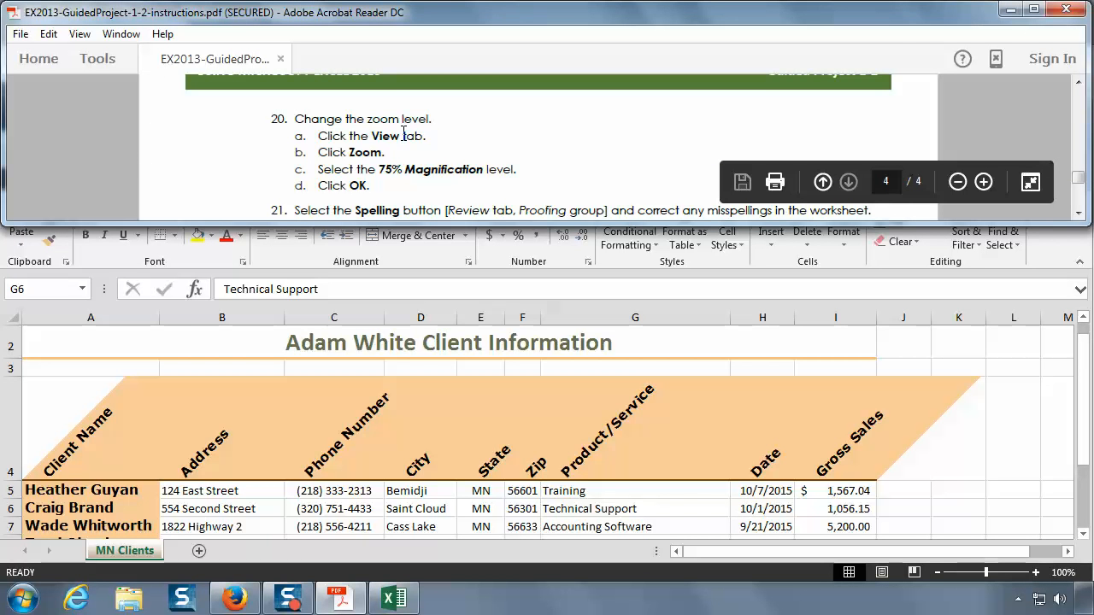
click(1079, 215)
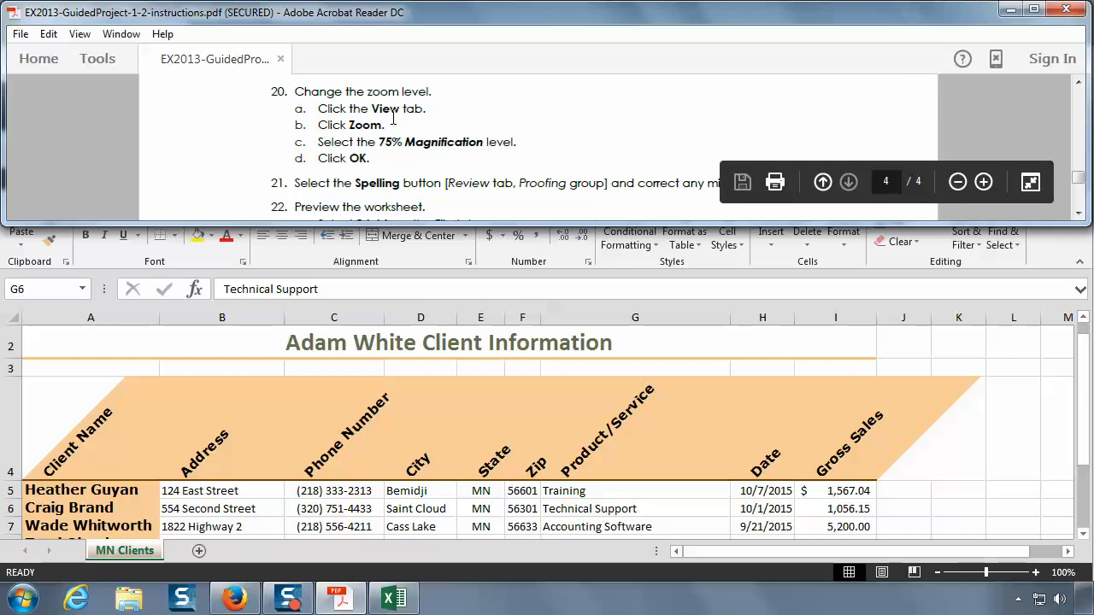
click(1007, 439)
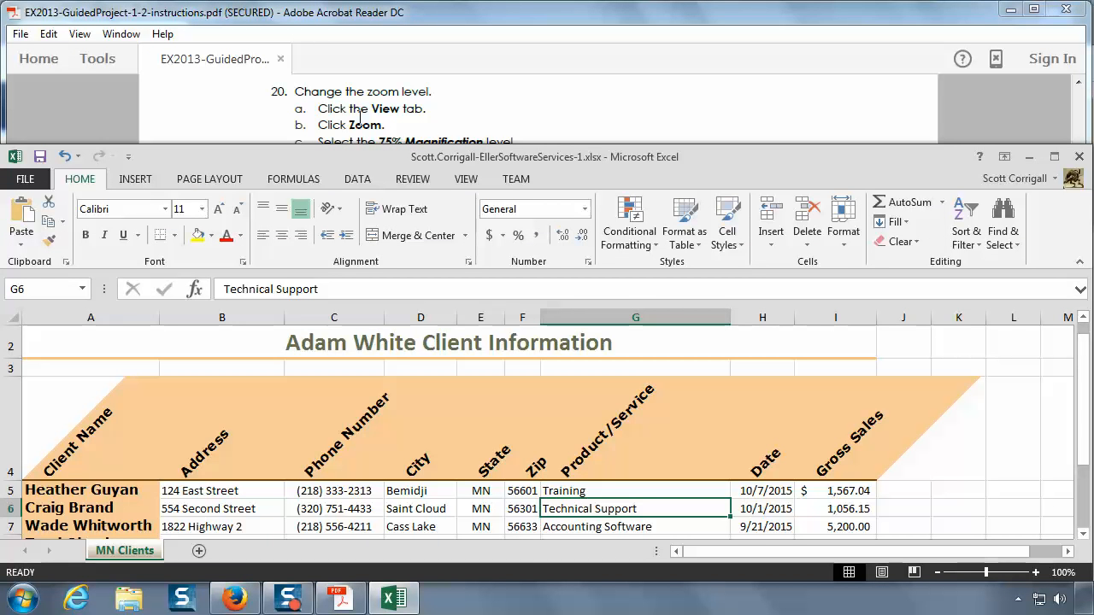
click(465, 179)
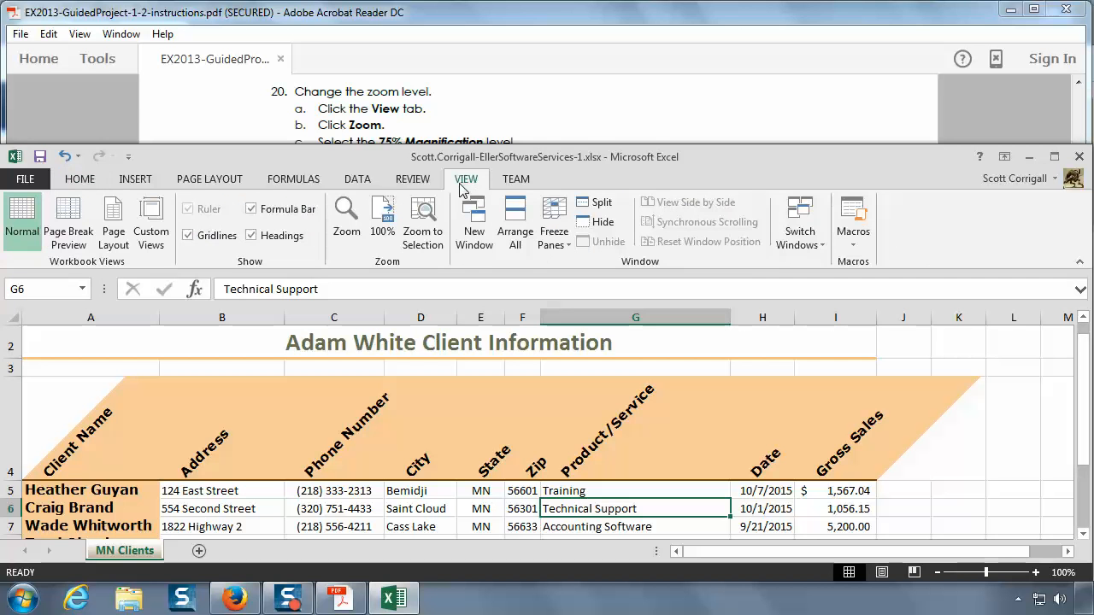
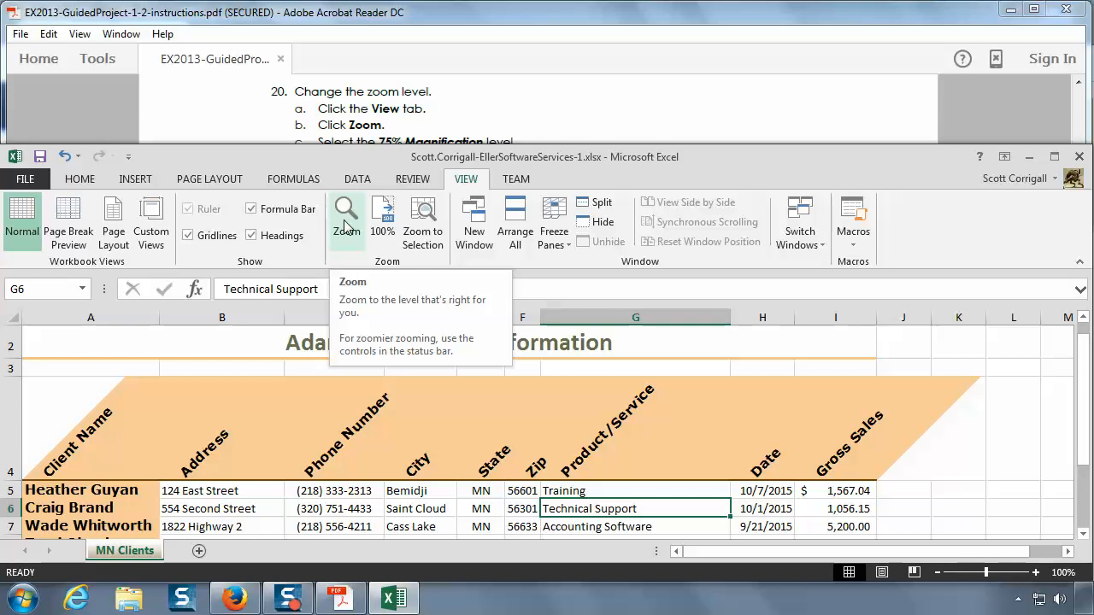
Step: Read the rest of zoom instruction 20 in the PDF, then set the worksheet's magnification to 75% in Excel
click(550, 109)
scroll(550, 108, down, 1)
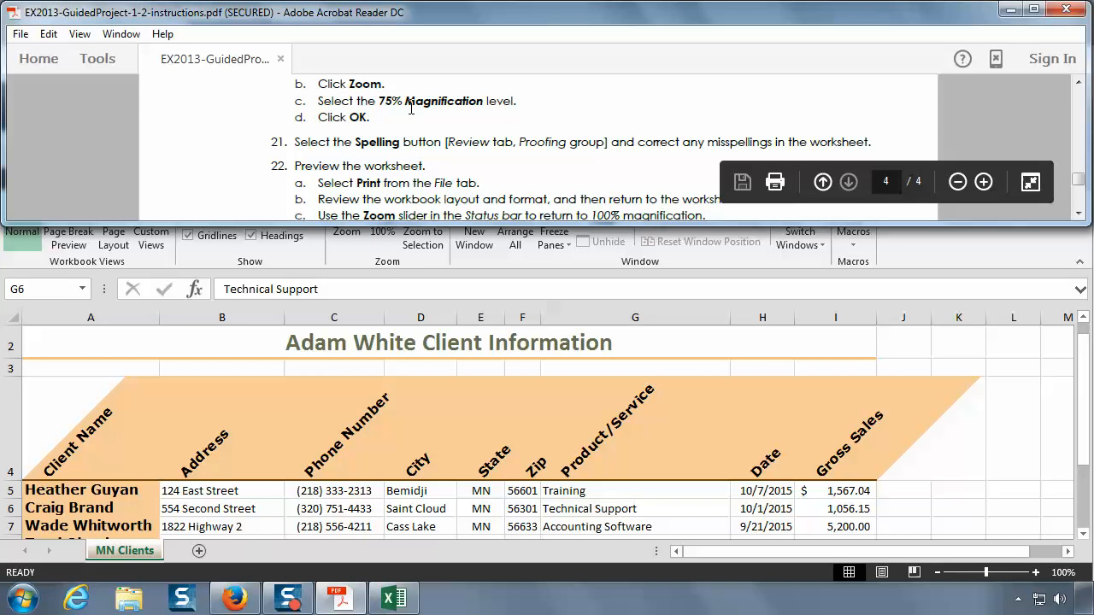
click(384, 291)
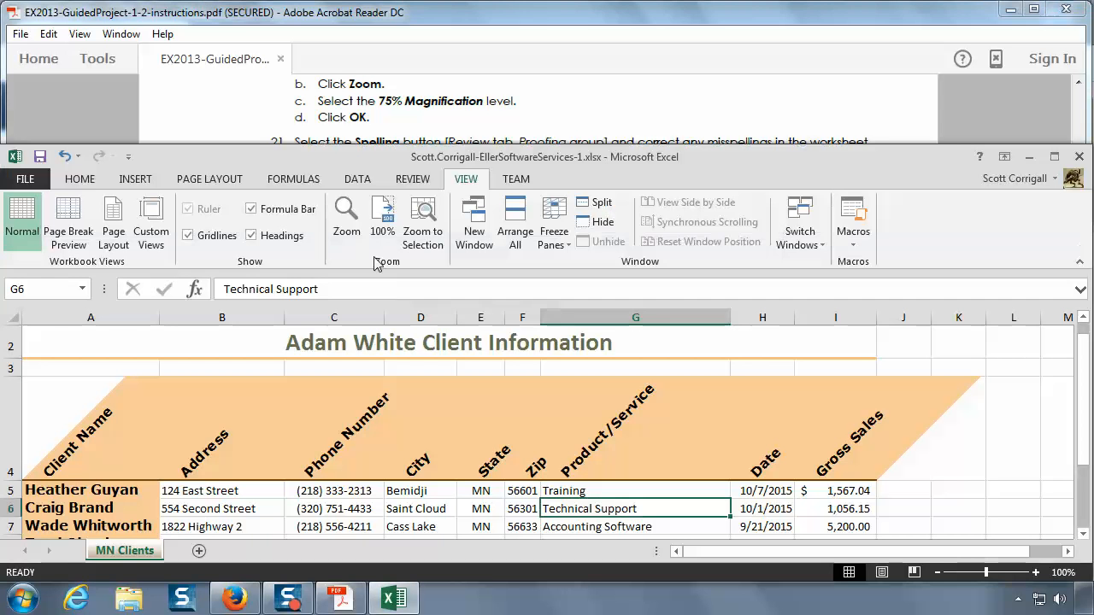
click(350, 218)
click(599, 334)
click(612, 422)
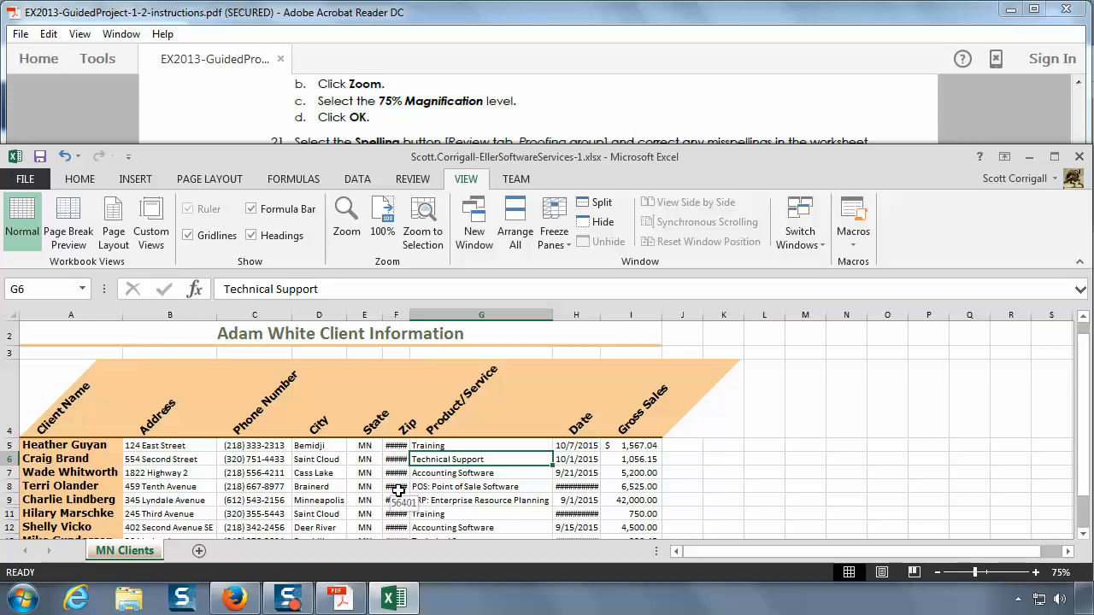
Step: Read spelling instruction 21 in the PDF, then return to the Excel worksheet
click(426, 137)
scroll(425, 125, down, 1)
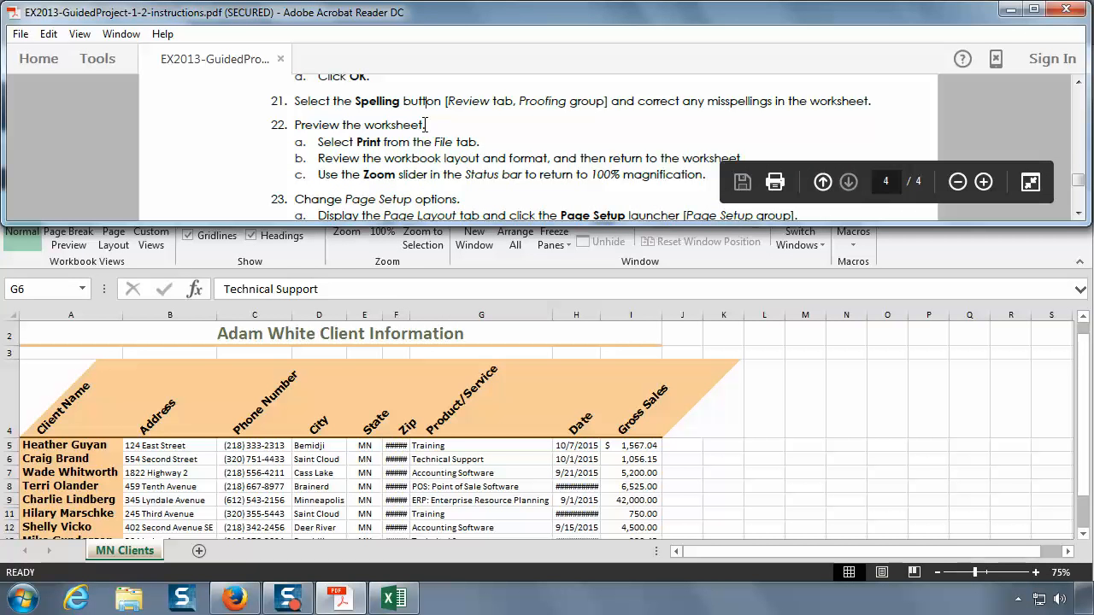
click(778, 281)
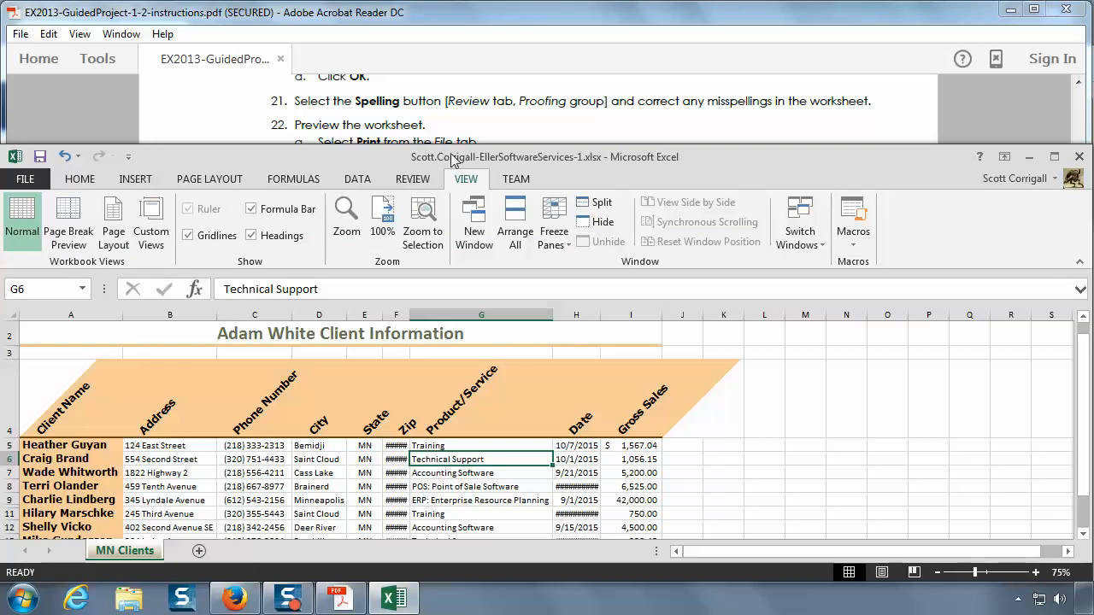
Step: Spell-check the whole worksheet, ignoring the flagged street and client names and continuing from the beginning of the sheet
click(414, 179)
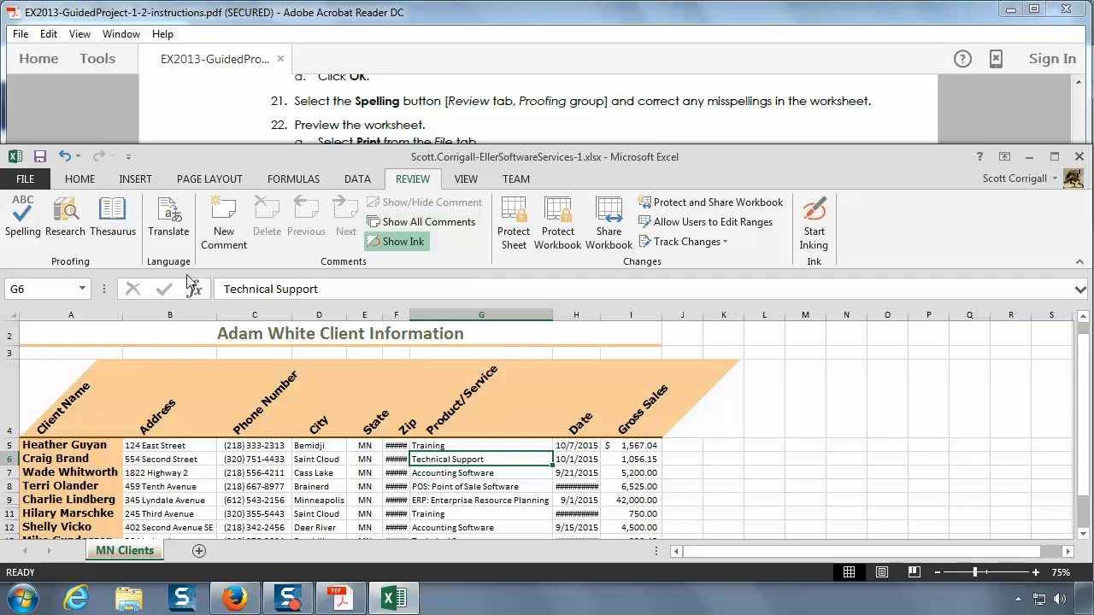
click(21, 223)
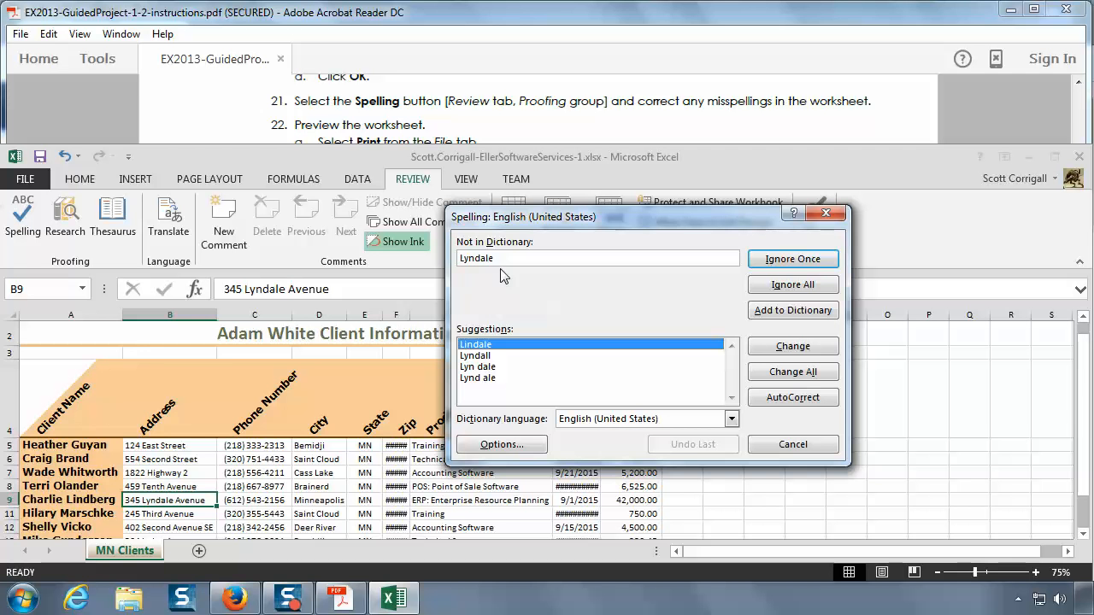
click(803, 265)
click(803, 260)
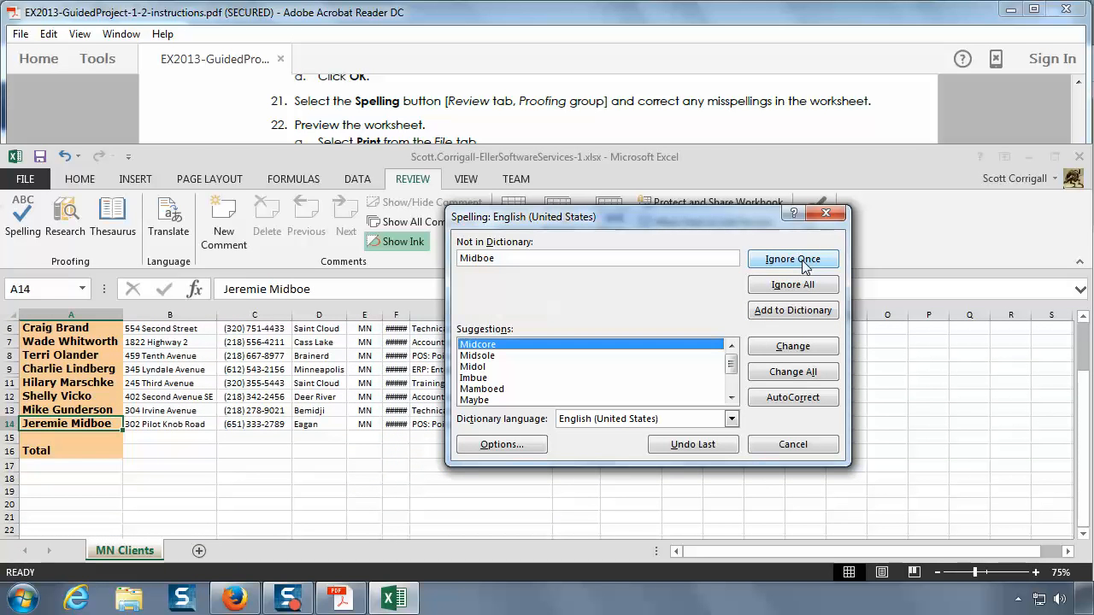
click(802, 261)
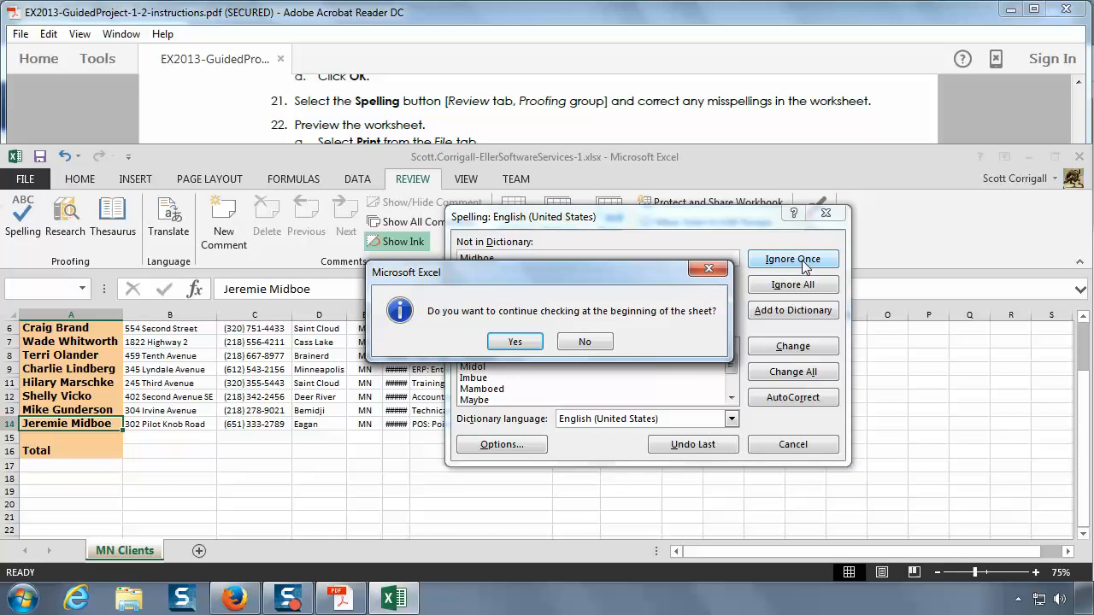
click(514, 343)
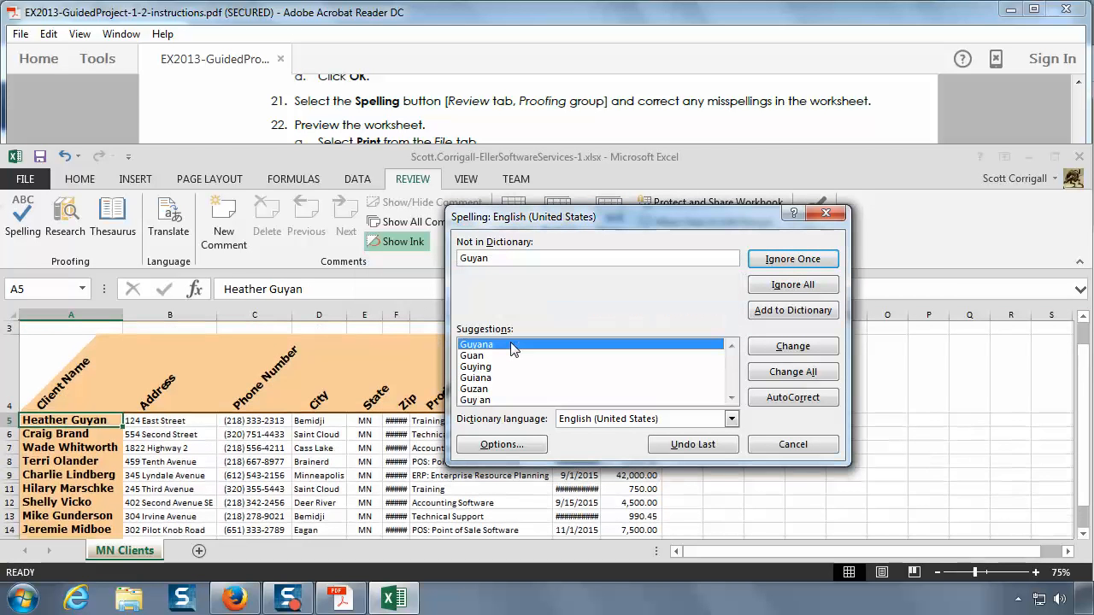
click(794, 260)
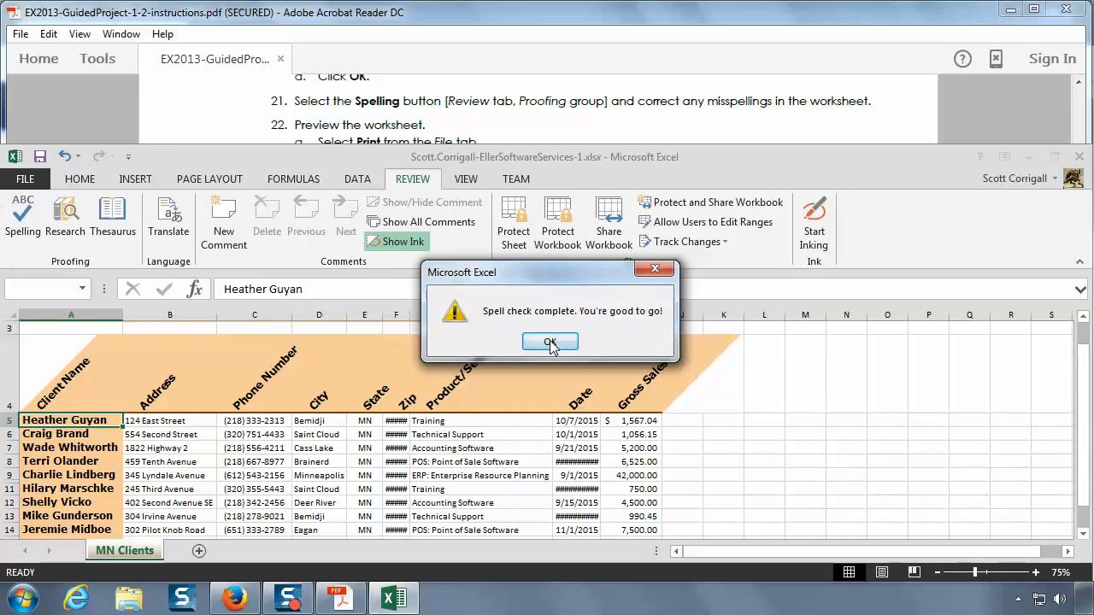
click(549, 343)
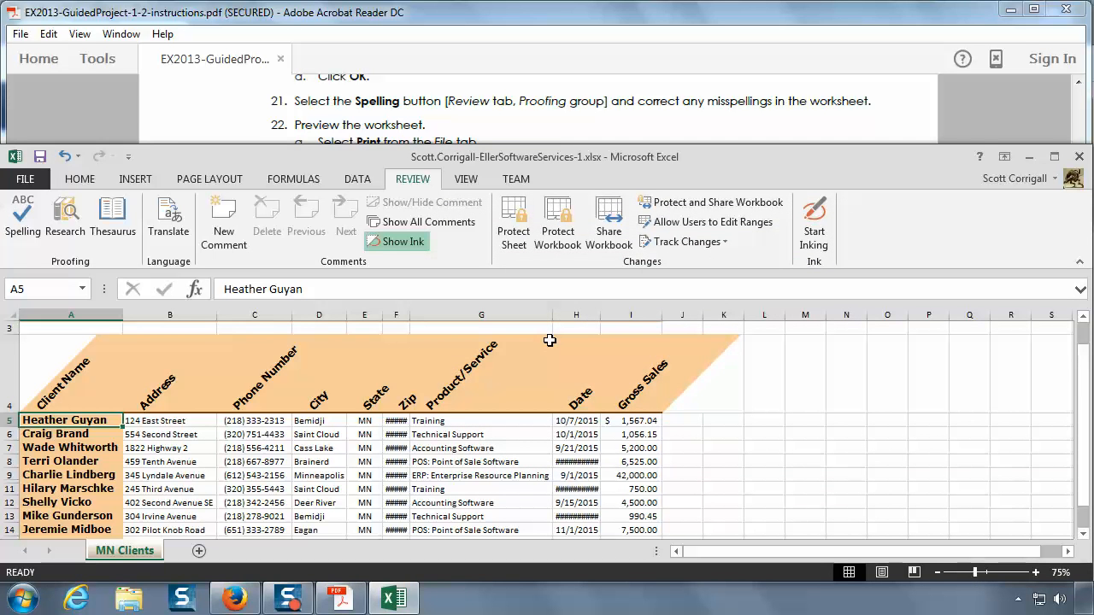
Step: Read instruction 22 in the PDF about previewing the worksheet and restoring its magnification, then switch back to Excel
click(516, 133)
click(1078, 214)
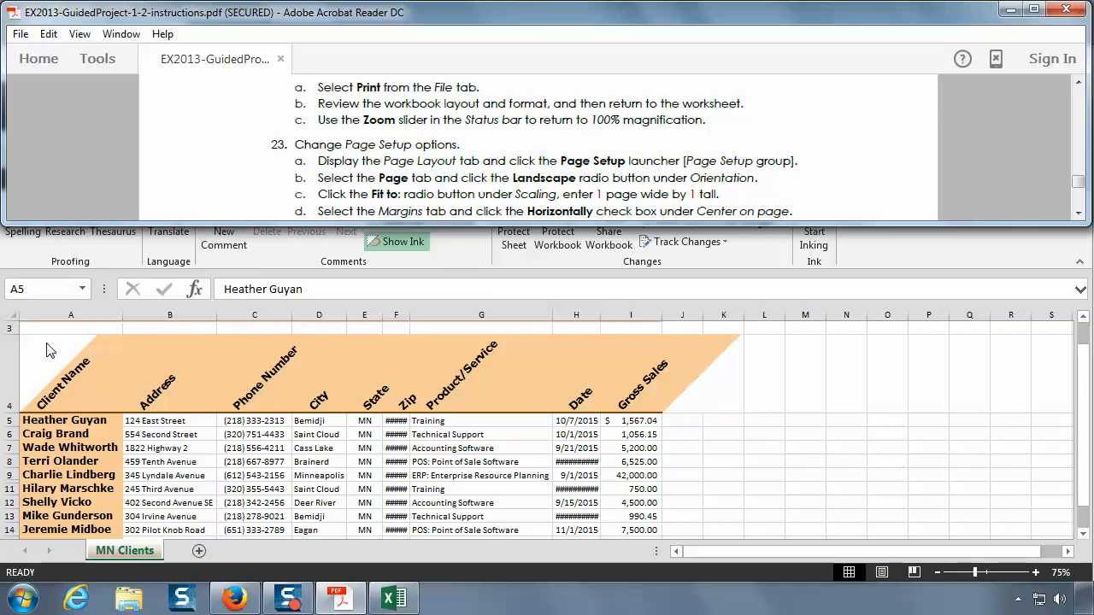
key(alt+Tab)
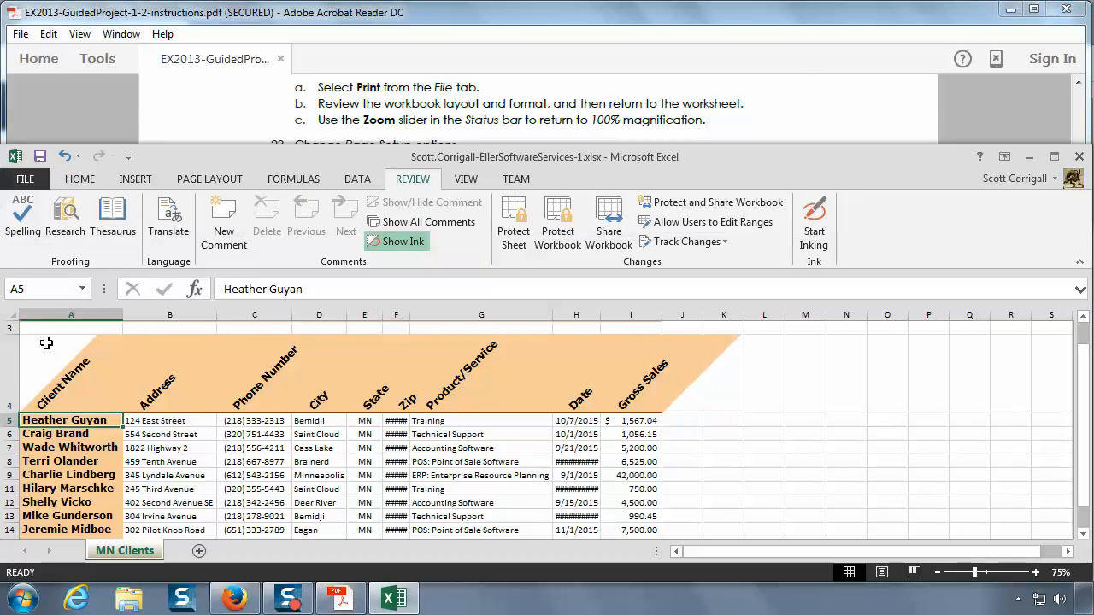
Step: Preview the worksheet's printed layout, return to the sheet, and set its zoom to 100%
click(26, 183)
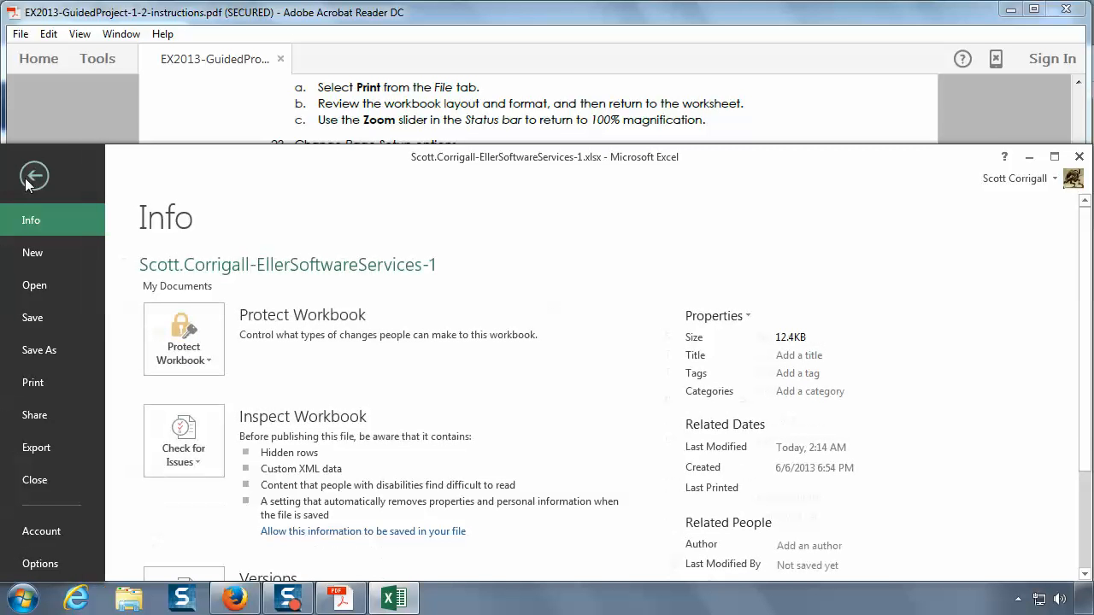
click(41, 381)
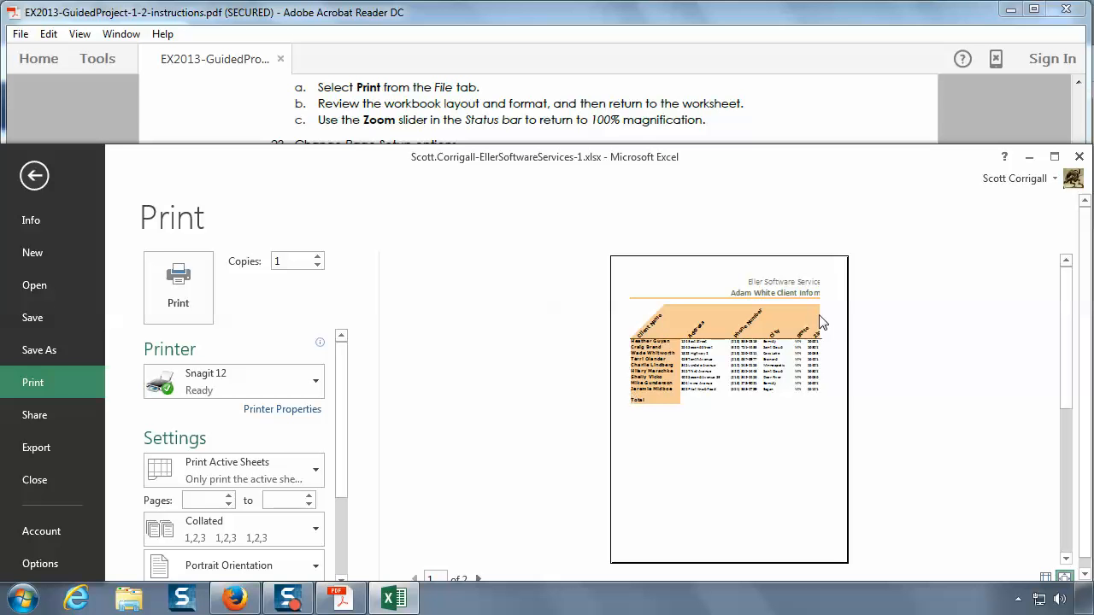
click(34, 175)
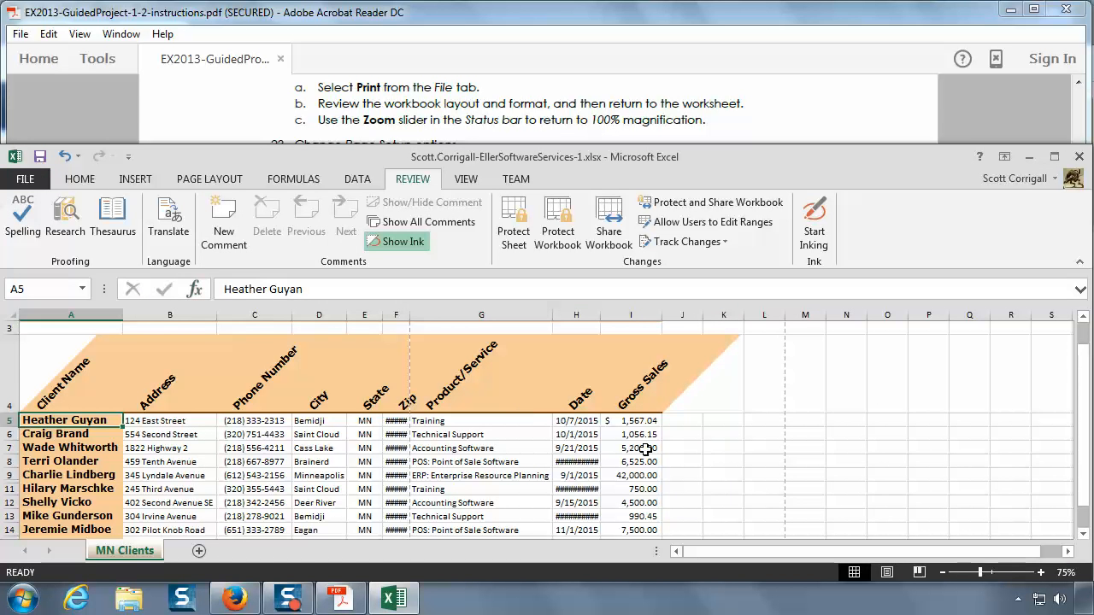
click(468, 179)
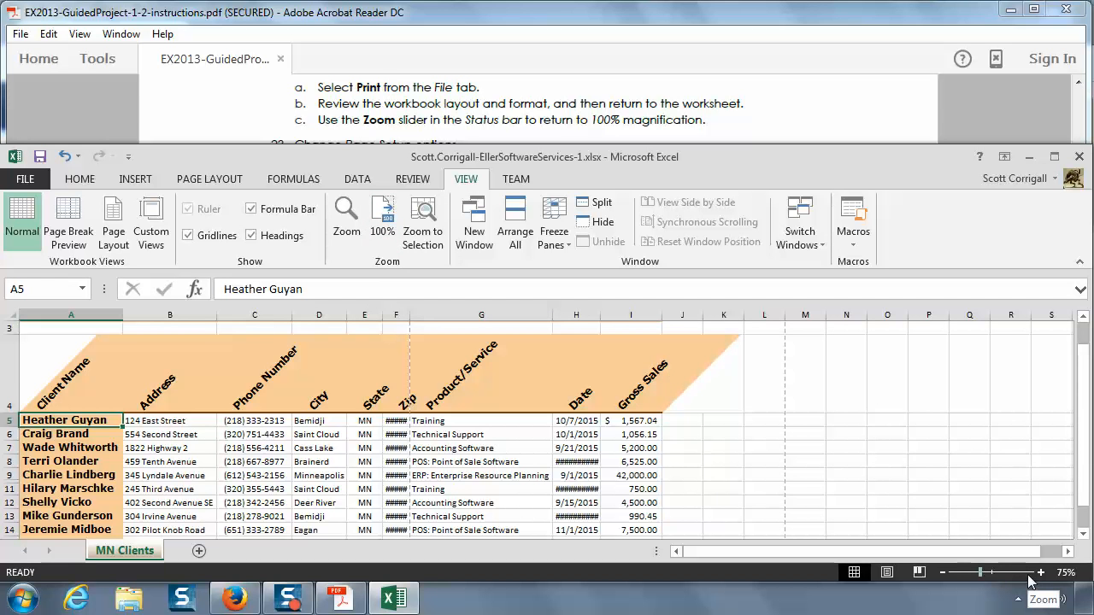
mouse_move(981, 572)
mouse_down()
mouse_move(964, 574)
mouse_move(984, 580)
mouse_up()
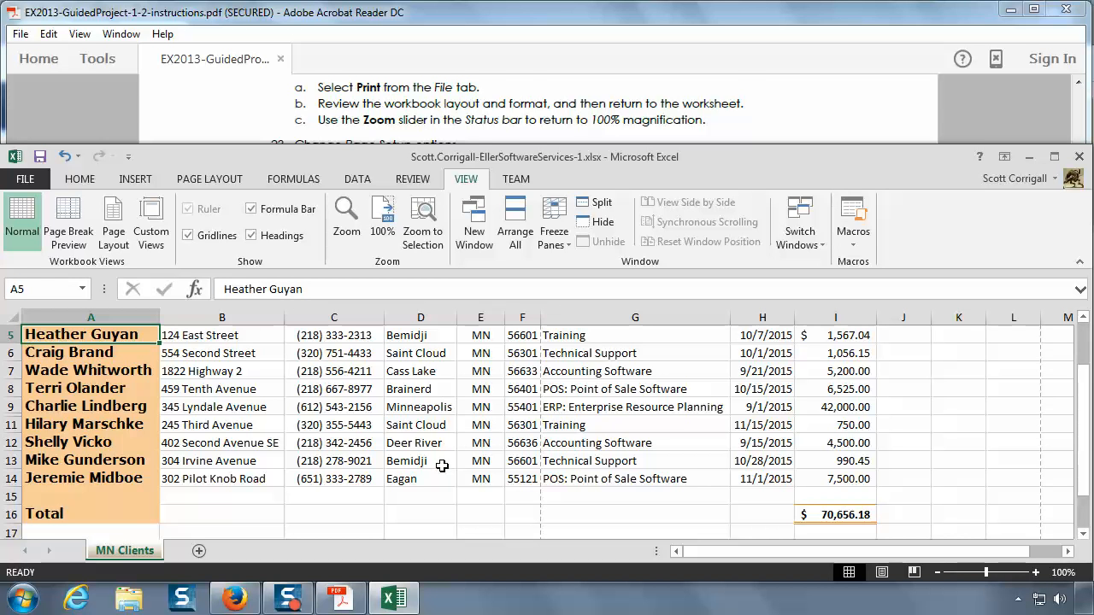
Step: Read the Page Setup options listed in instruction 23 of the PDF, then switch back to Excel
click(399, 119)
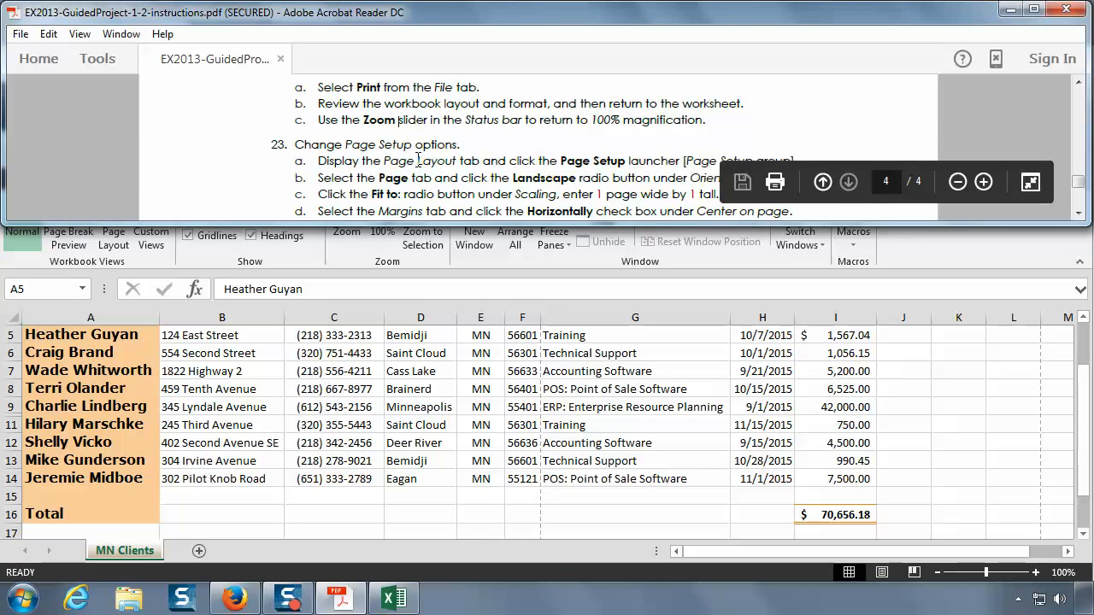
scroll(417, 161, down, 1)
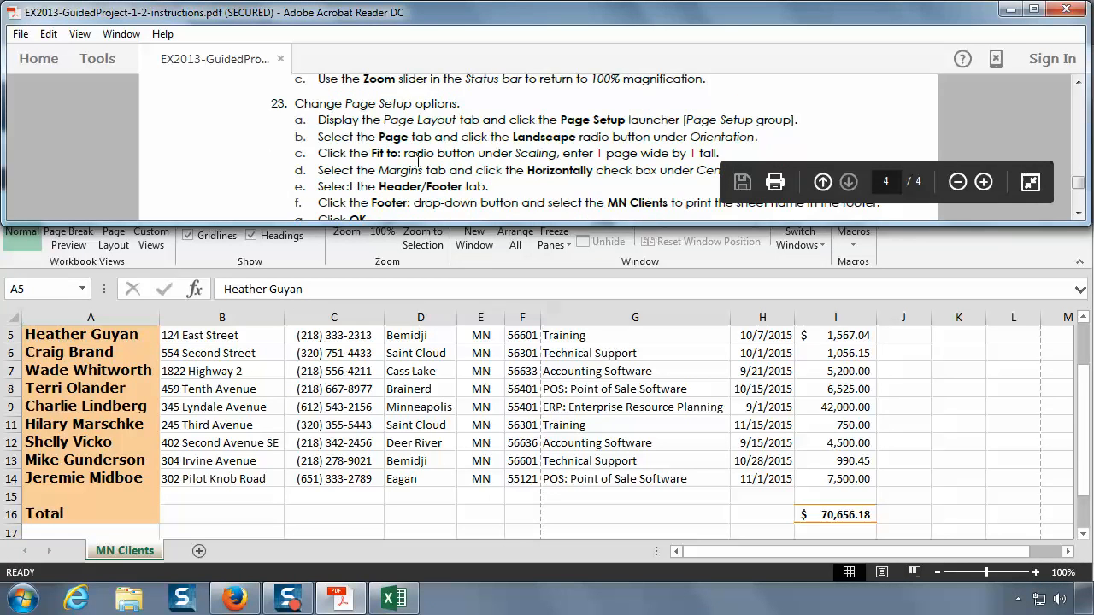
click(1079, 214)
click(1079, 215)
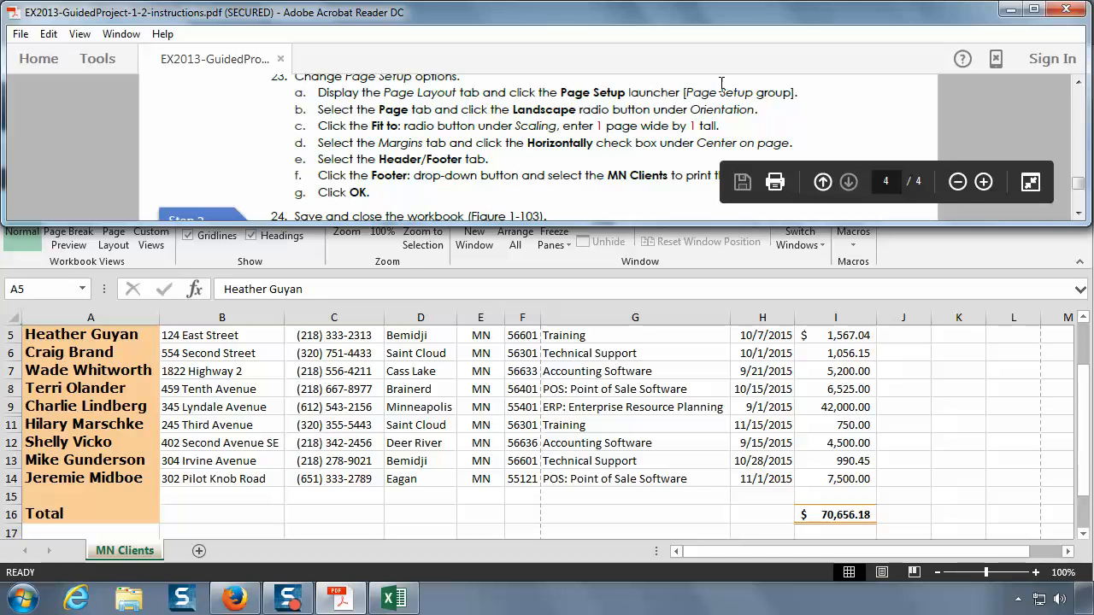
click(1077, 81)
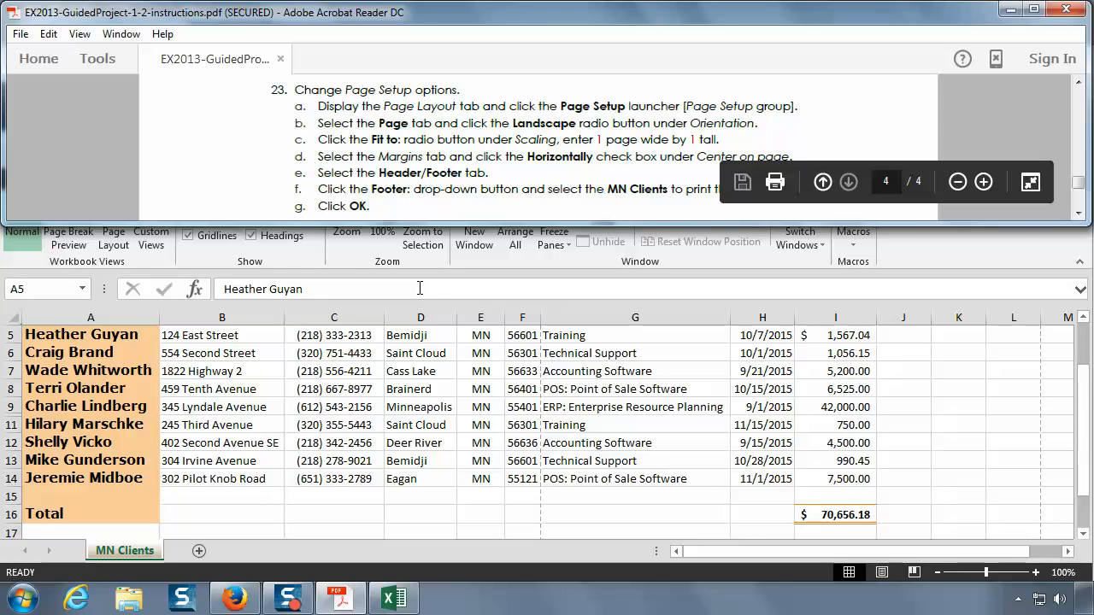
key(alt+Tab)
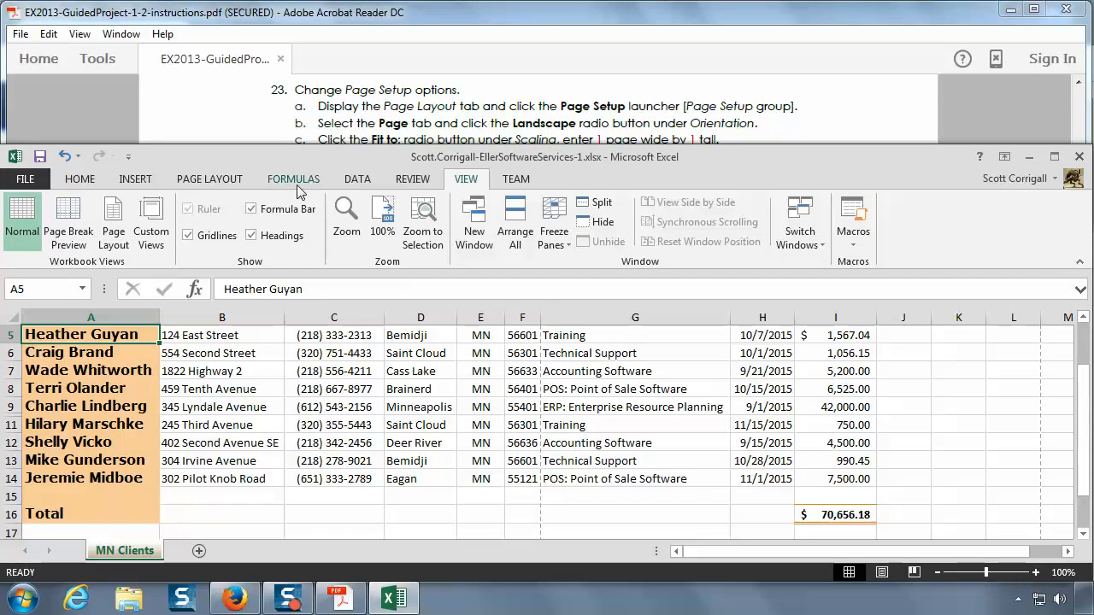
Step: In Excel's Page Setup, set the orientation to Landscape and, following the PDF, the scaling to fit 1 page wide by 1 tall
click(205, 180)
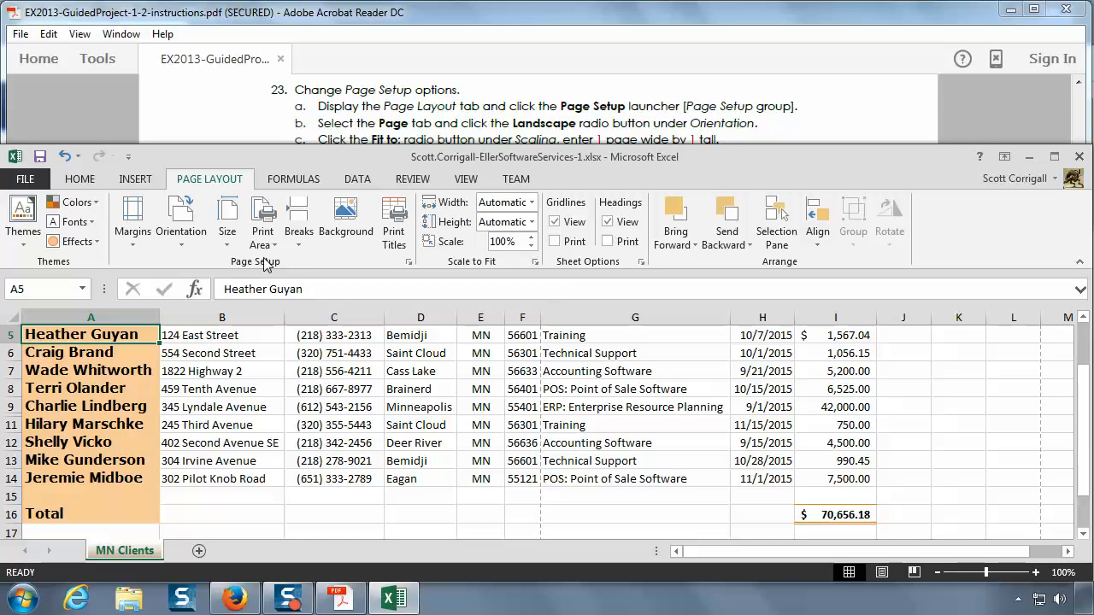
click(408, 263)
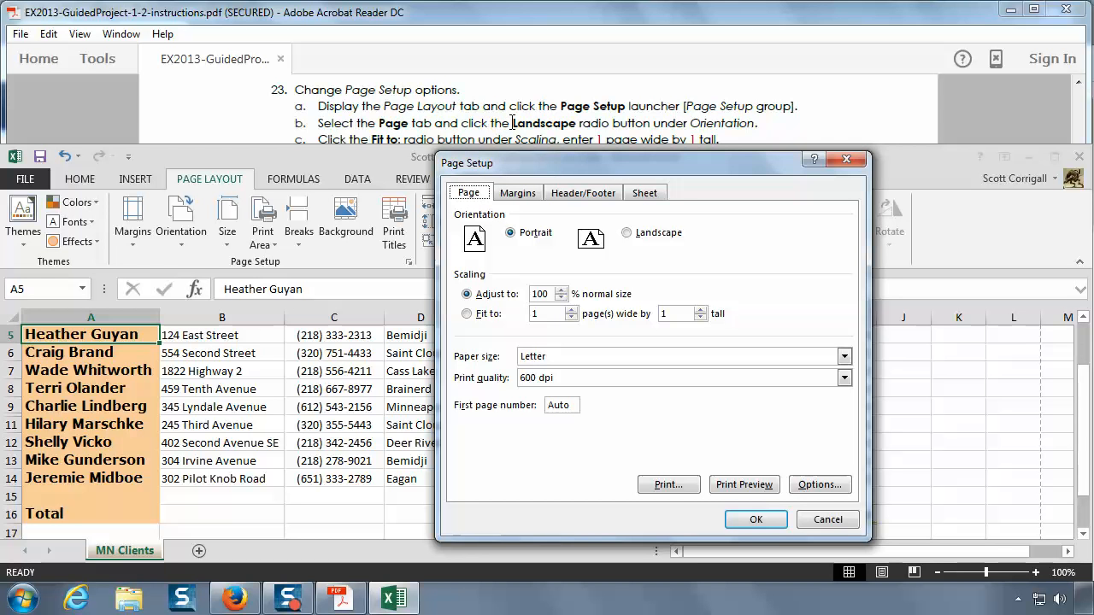
click(627, 233)
click(425, 132)
scroll(425, 133, down, 2)
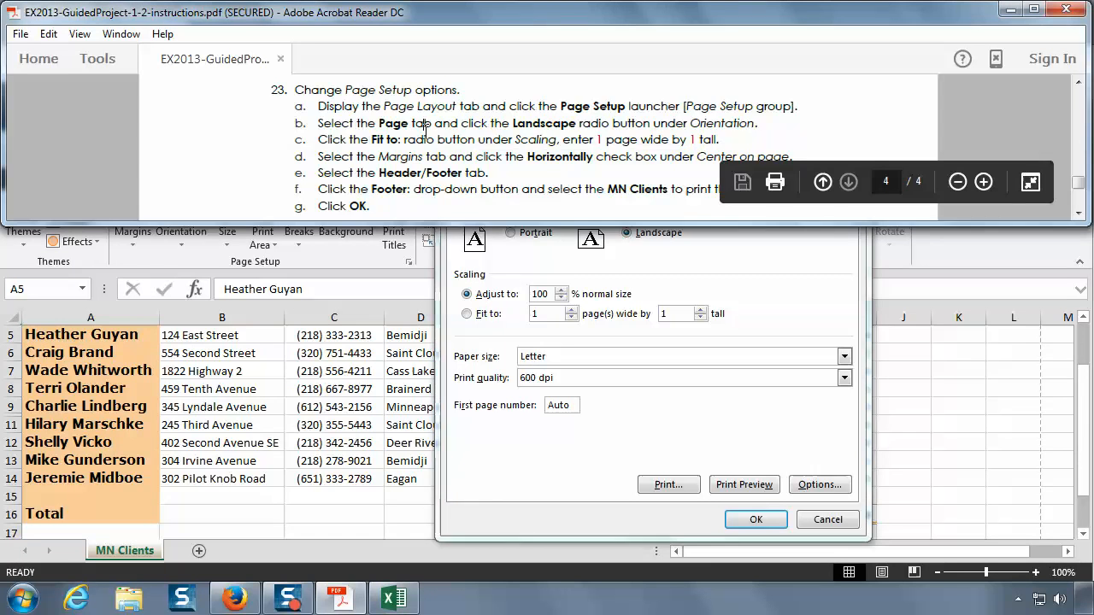
click(545, 329)
click(467, 315)
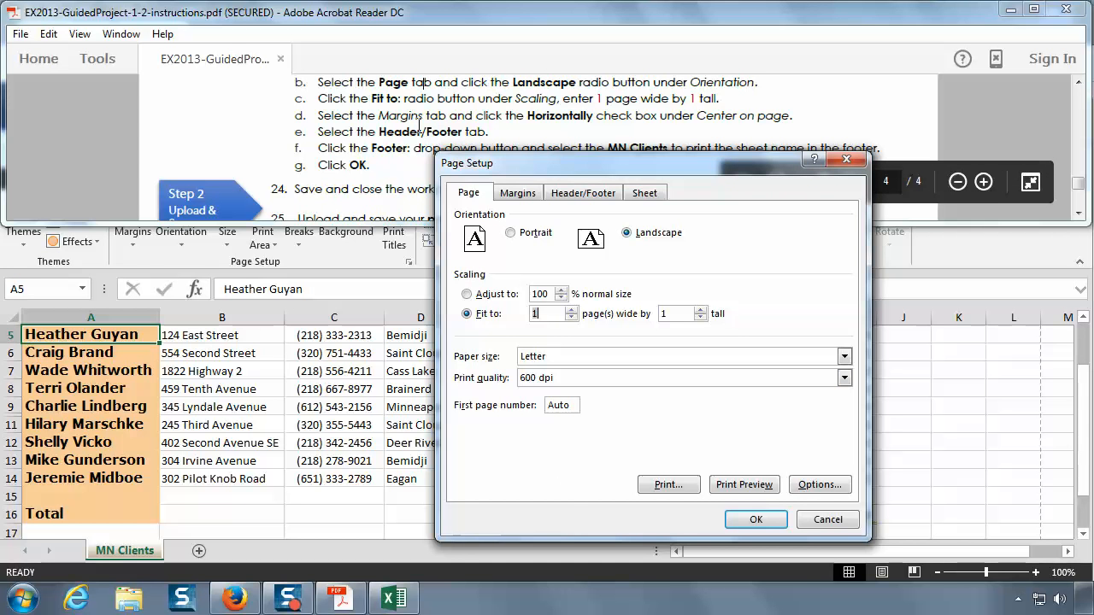
Step: Center the worksheet horizontally on the page in the margin settings
click(516, 195)
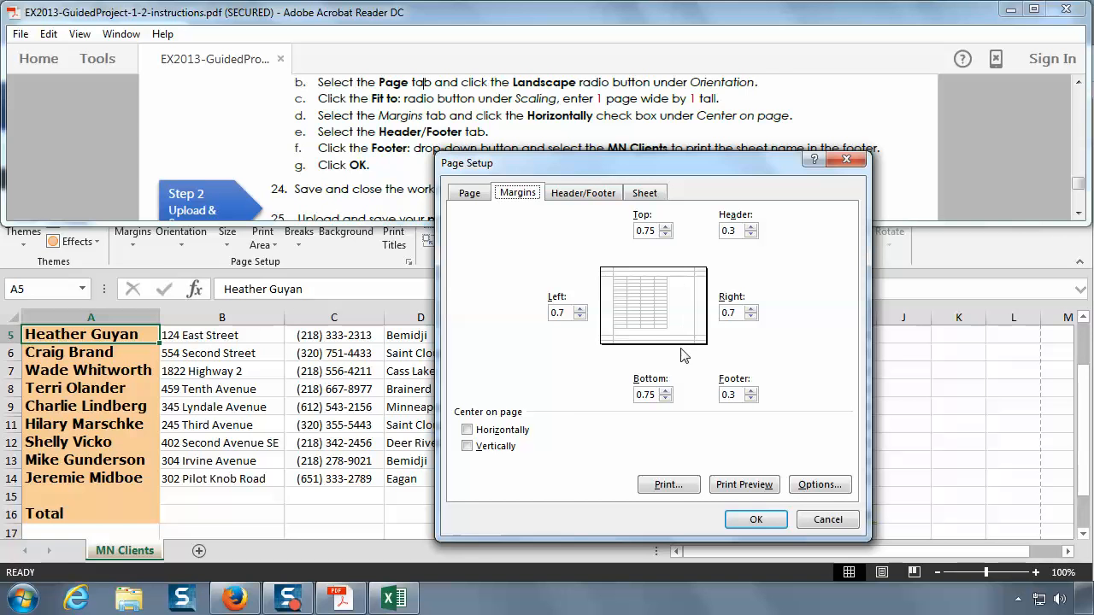
click(468, 431)
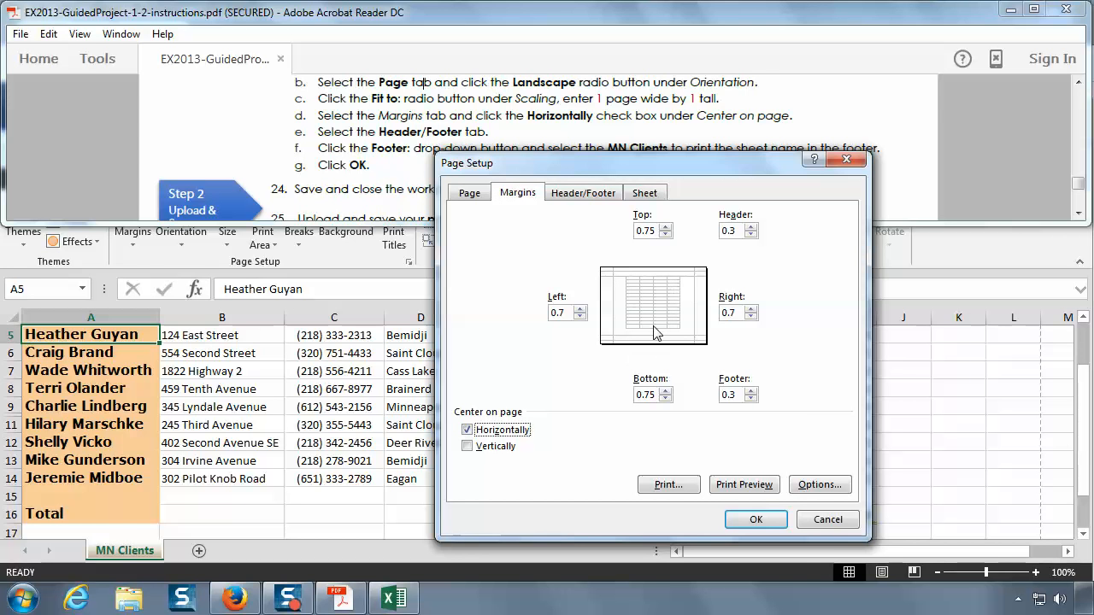
click(468, 431)
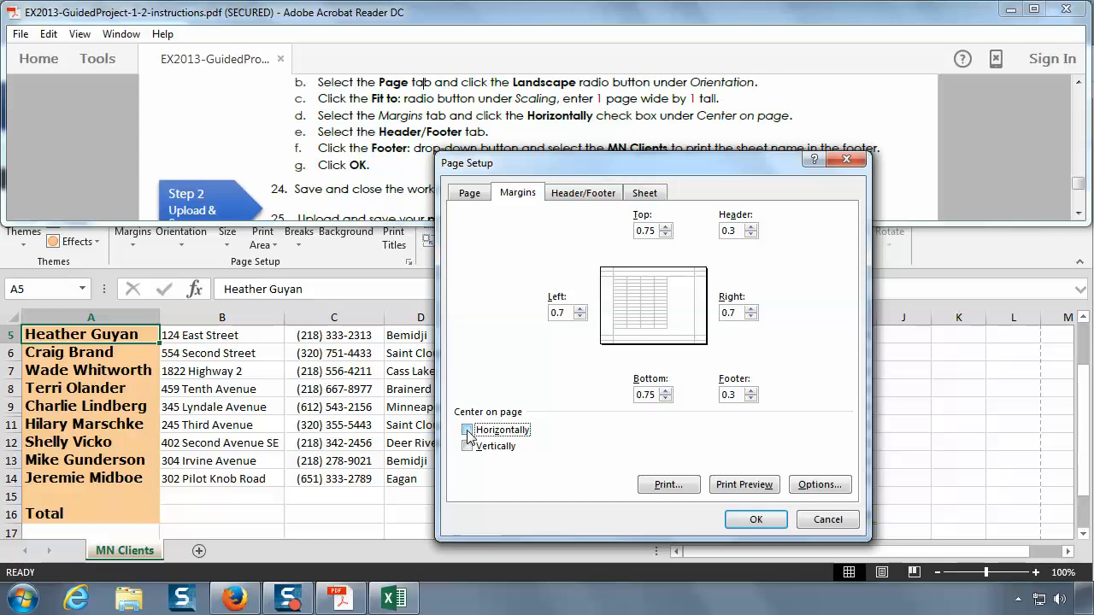
click(467, 431)
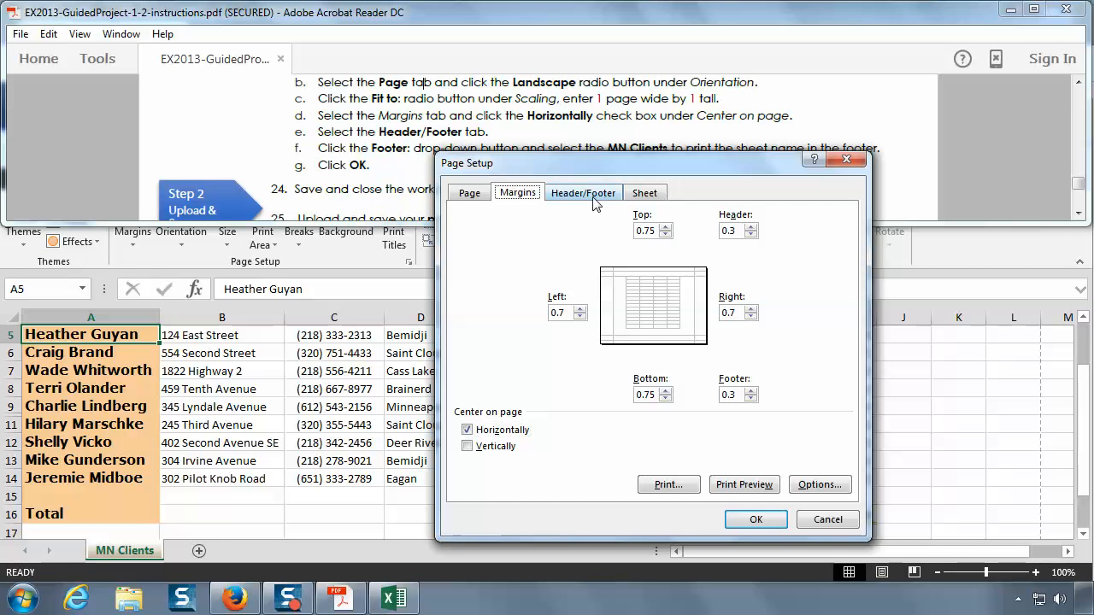
Step: Choose the sheet name MN Clients as the worksheet's page footer
click(593, 196)
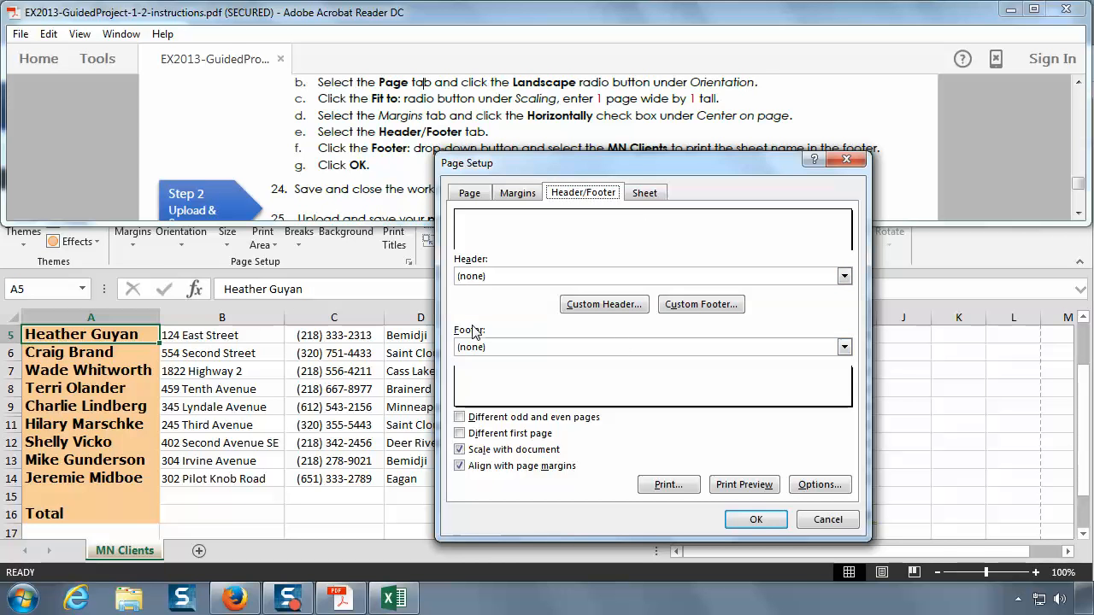
click(844, 349)
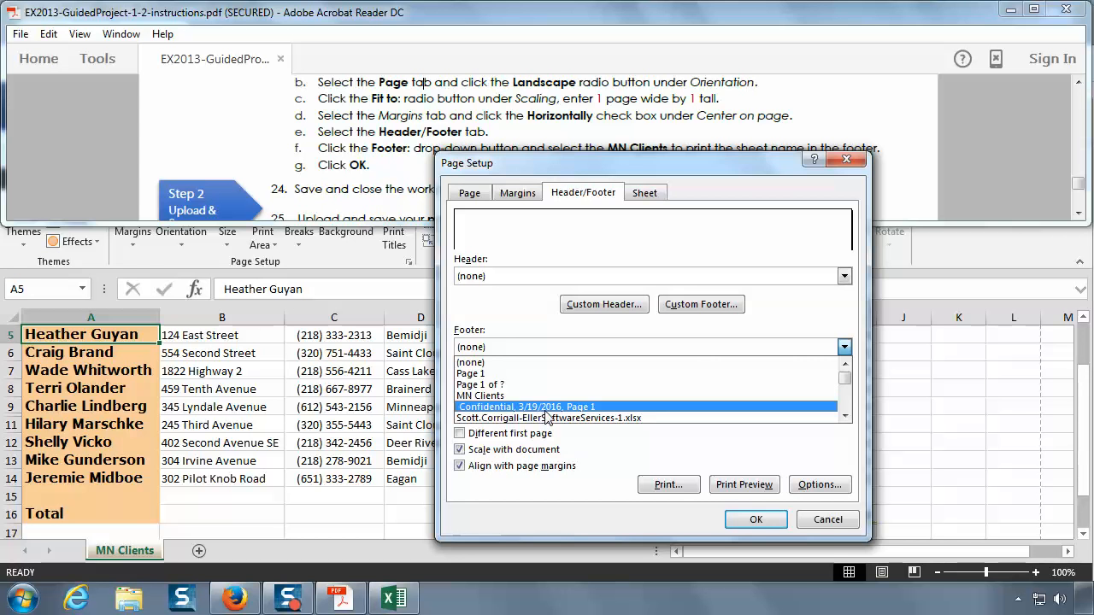
click(491, 397)
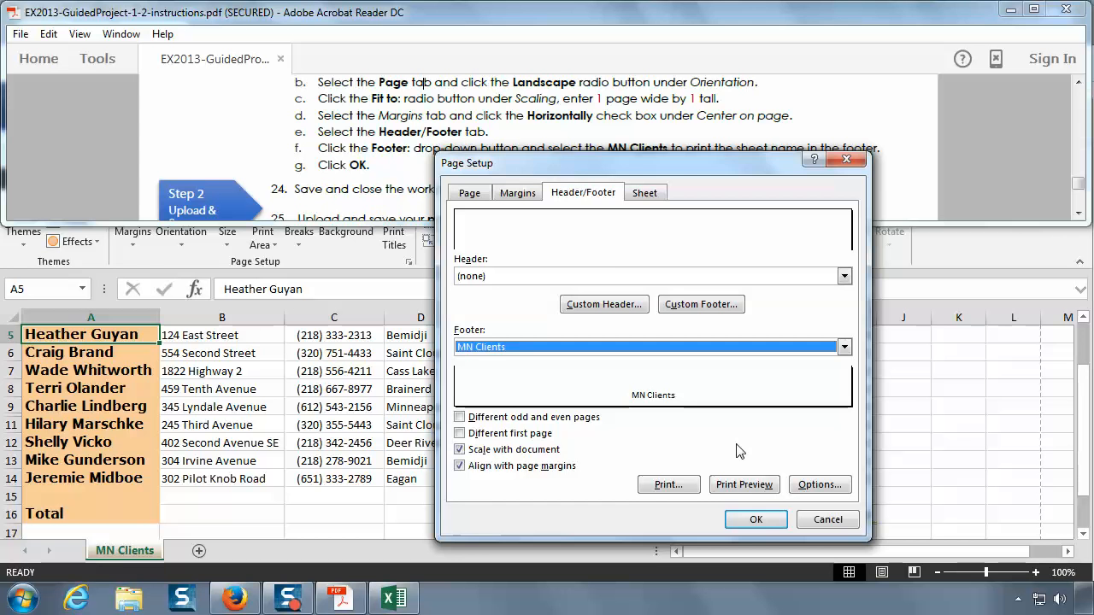
Step: Apply the page setup settings to the MN Clients sheet and save the workbook
click(755, 519)
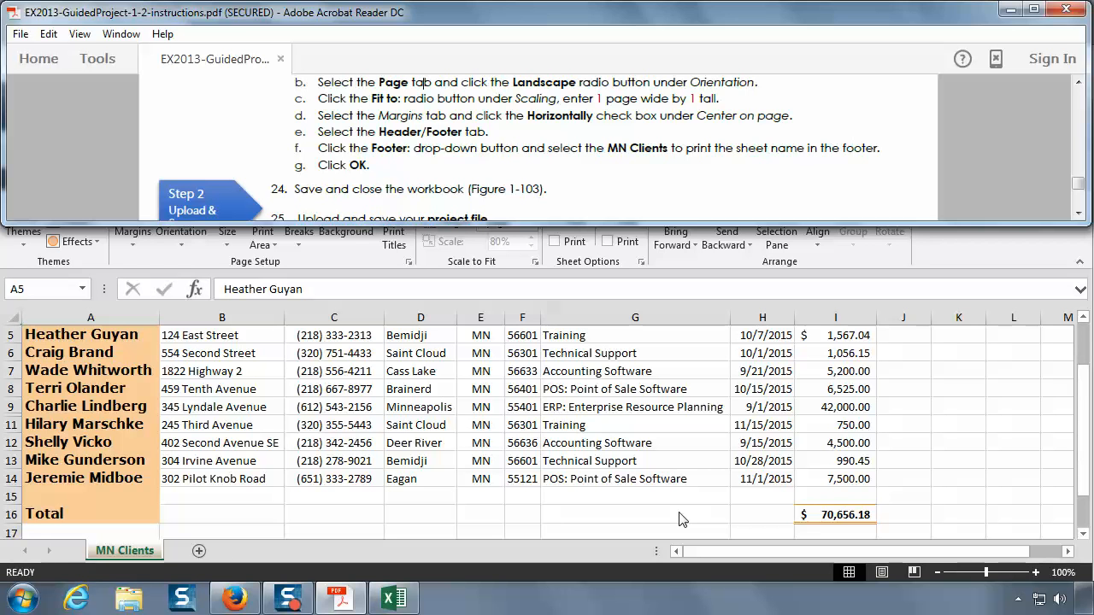
key(alt+Tab)
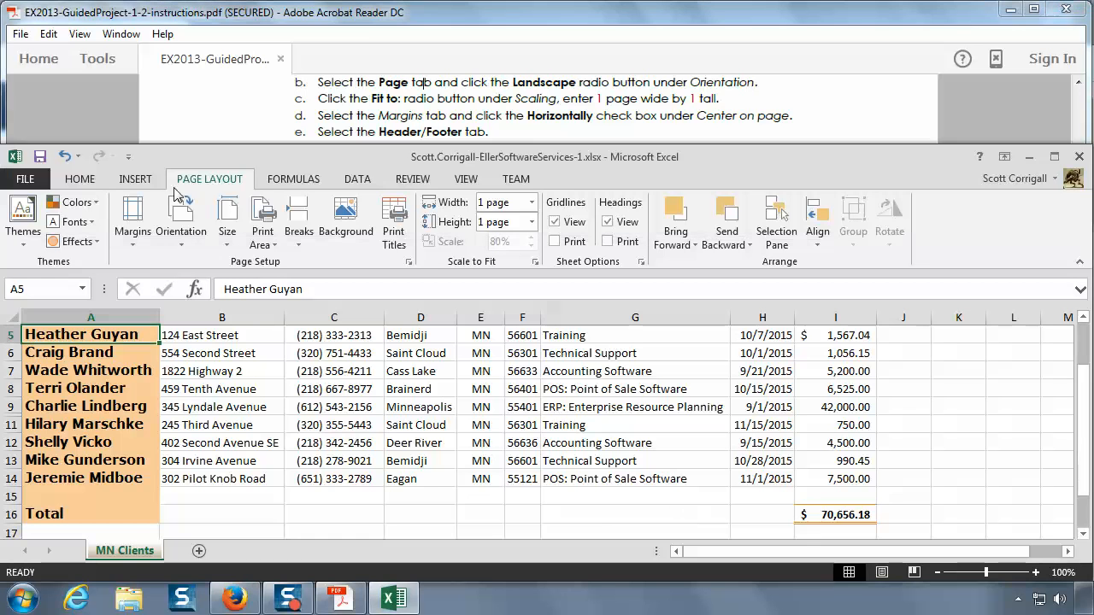
click(41, 156)
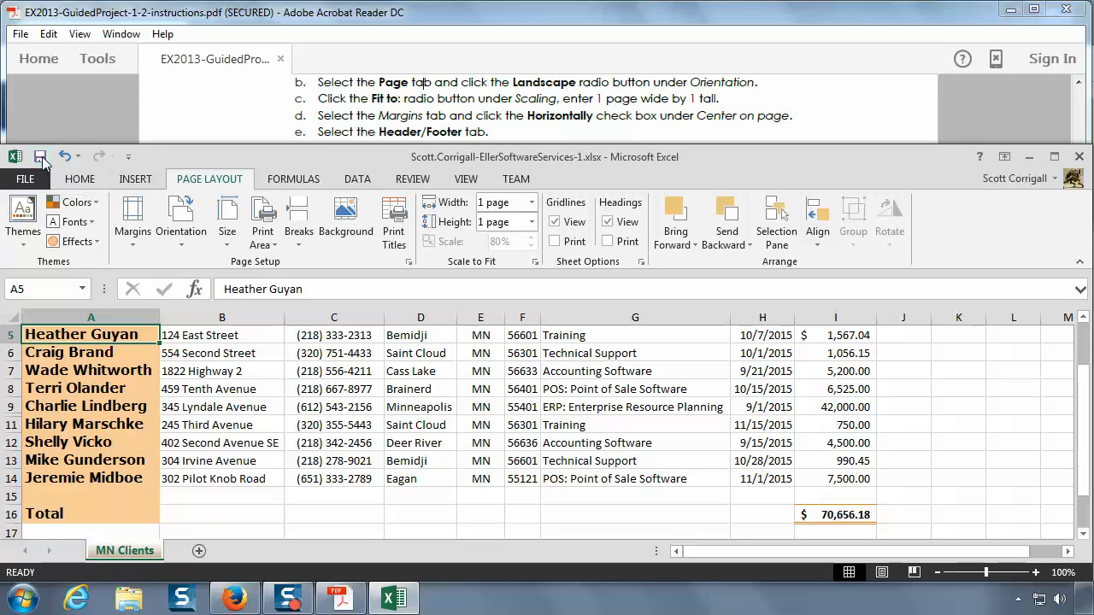
Step: Check instructions 24 to 26 in the PDF, switch back to Excel and close the workbook
click(531, 111)
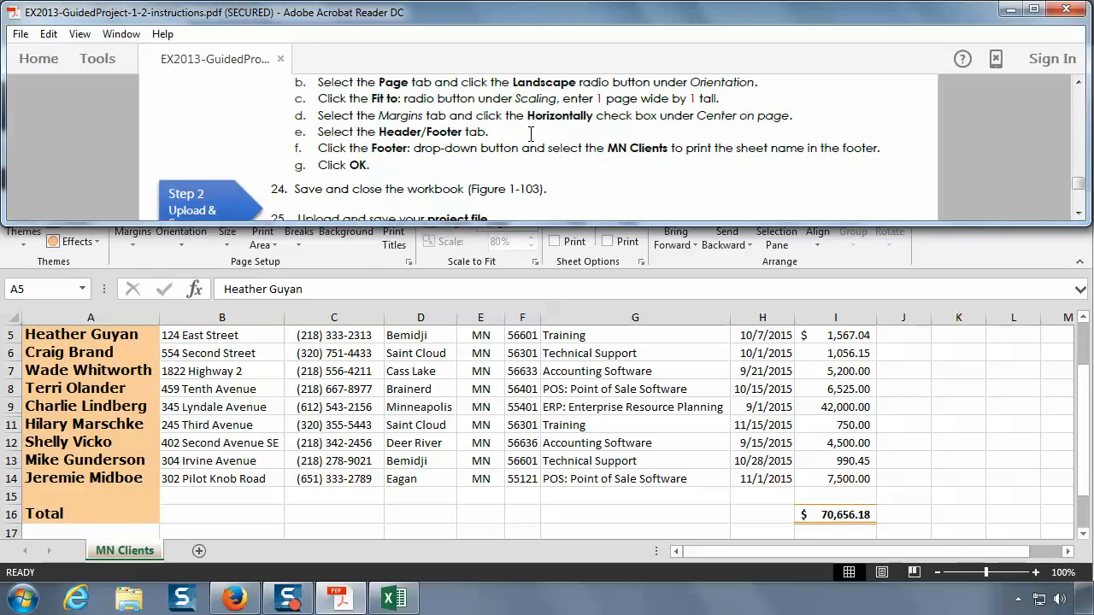
scroll(531, 130, down, 1)
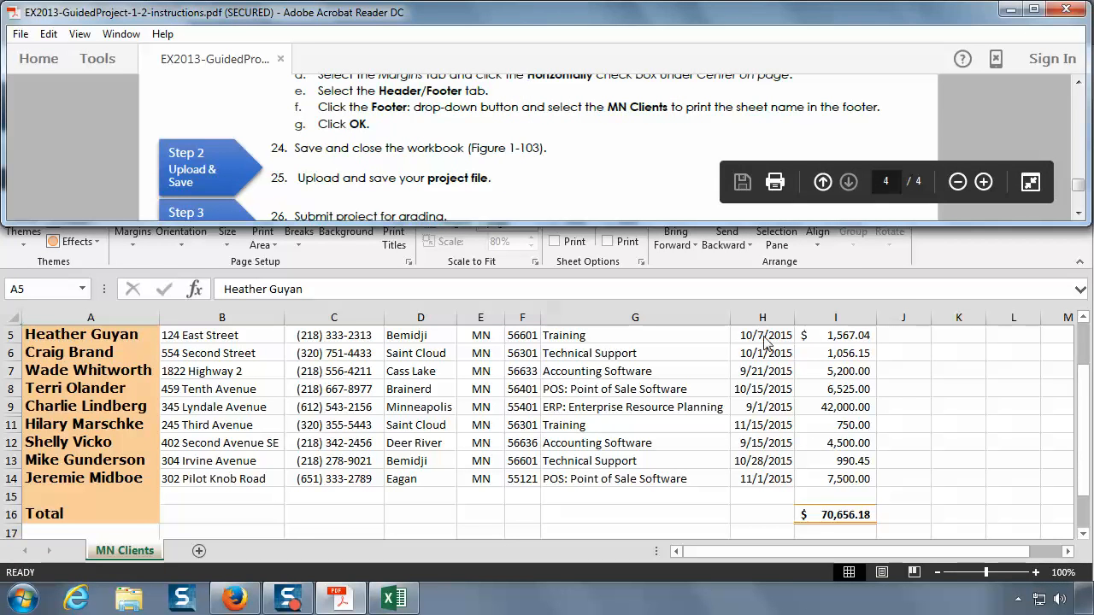
click(921, 290)
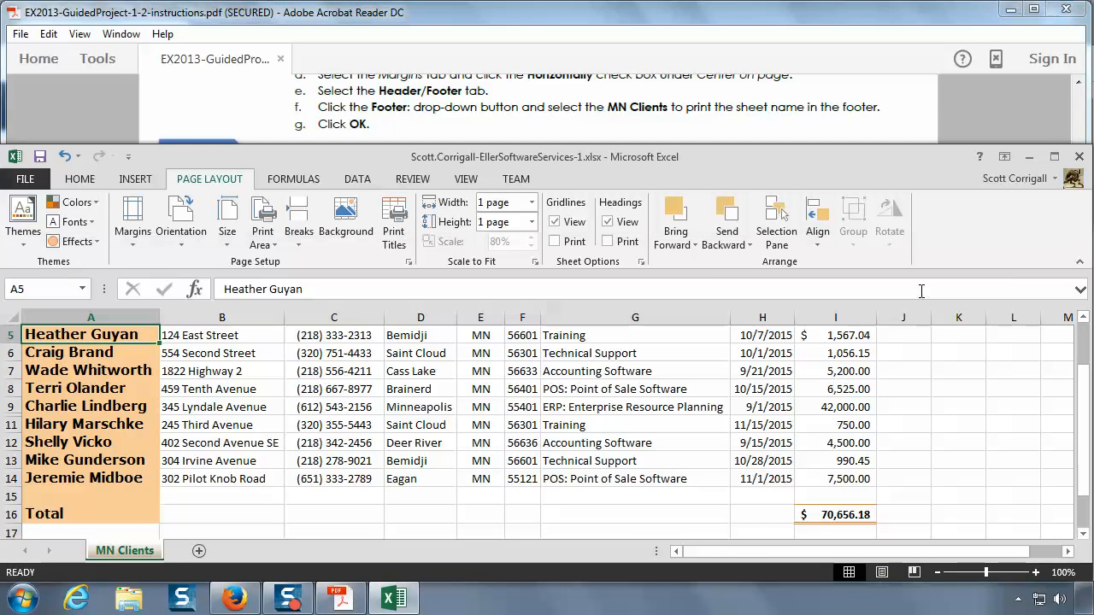
click(1081, 160)
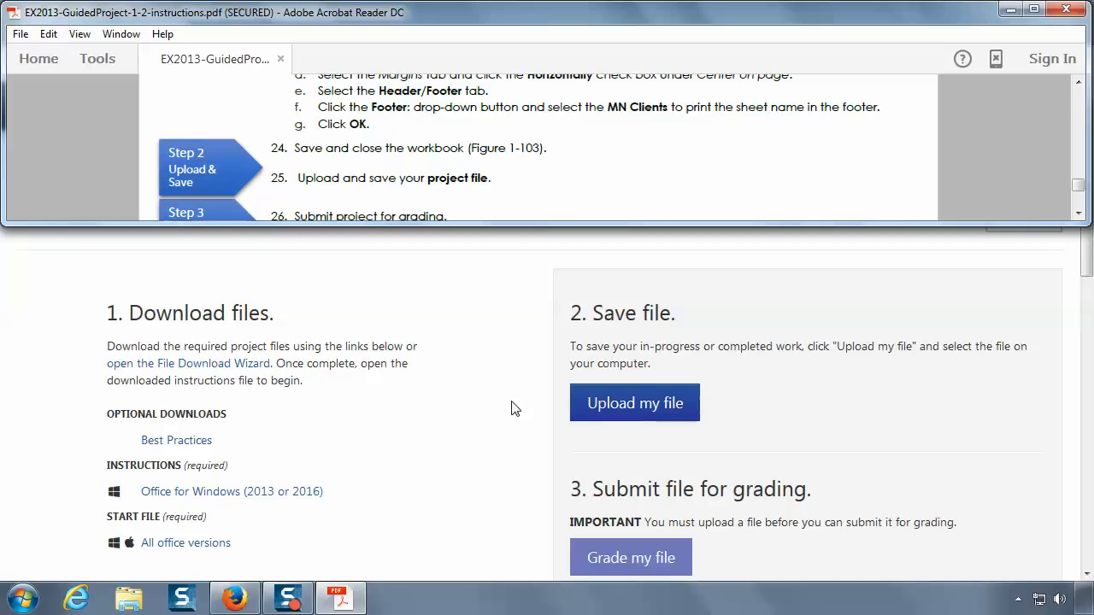
Step: In SIMnet in Firefox, upload the saved EllerSoftwareServices-1 workbook from the Documents library and submit it for grading
click(500, 431)
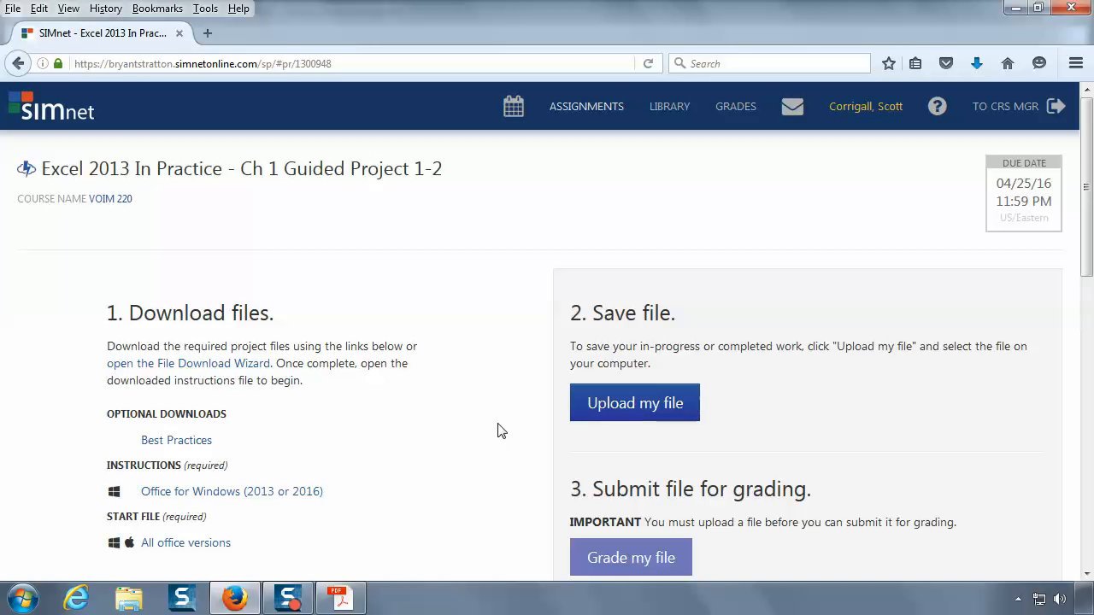
click(656, 409)
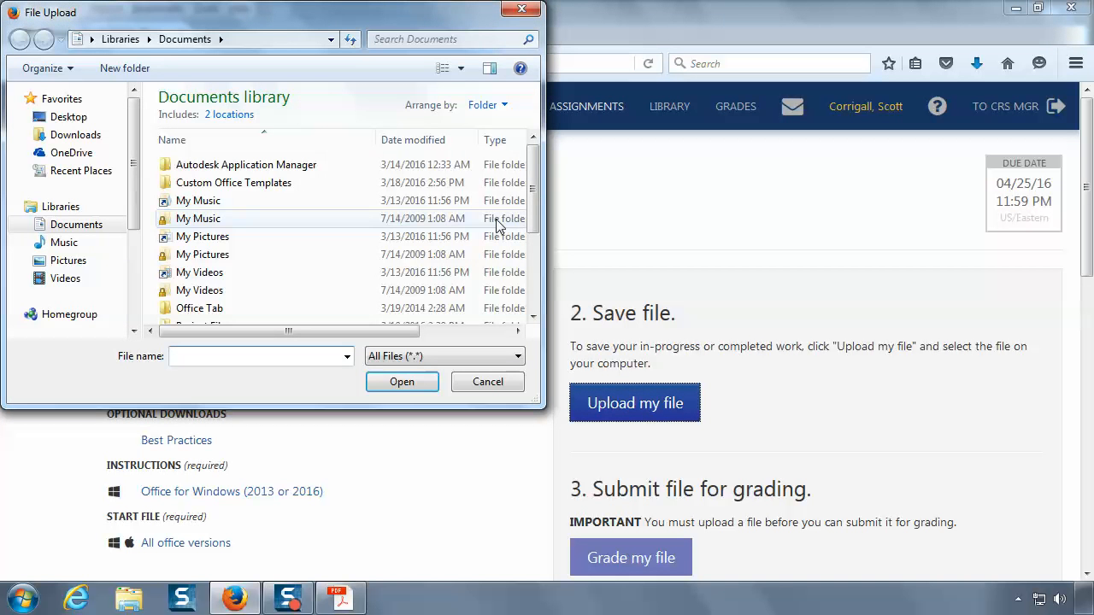
drag(533, 209, 539, 300)
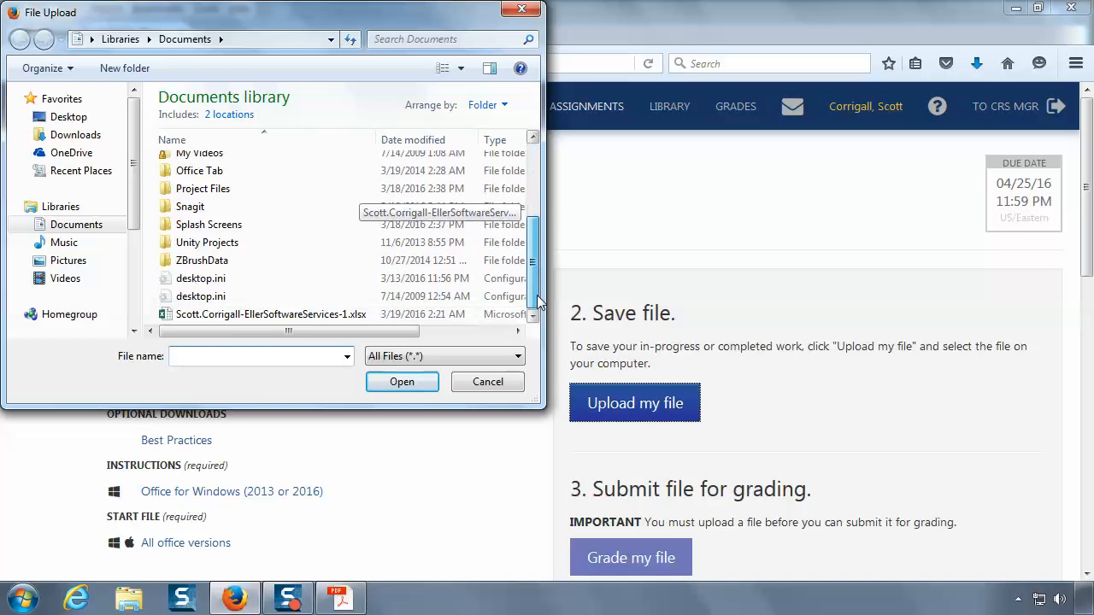
click(261, 315)
click(420, 382)
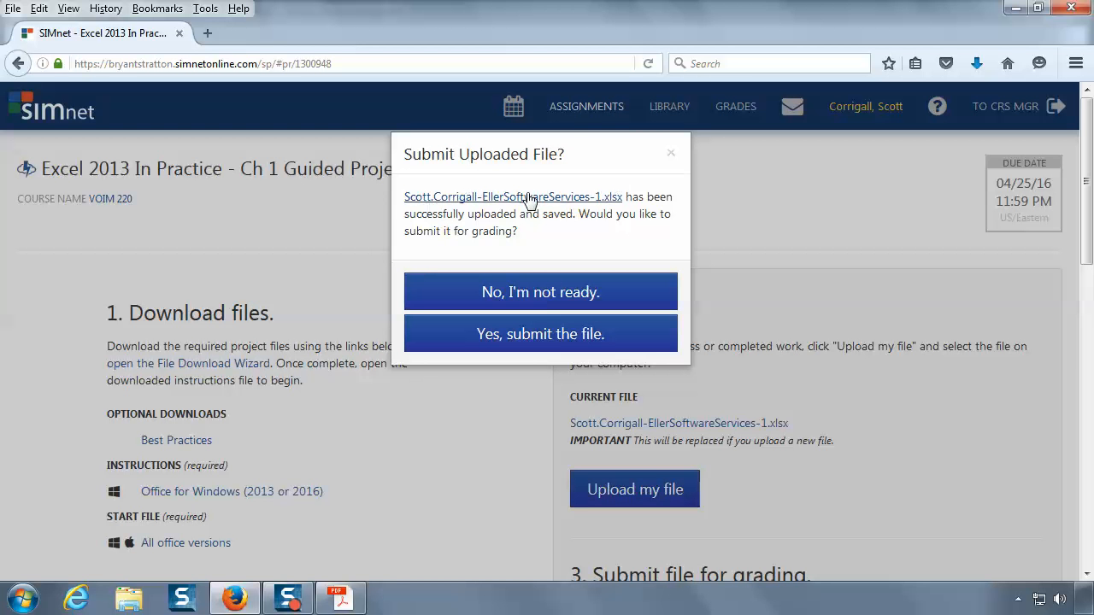
click(539, 338)
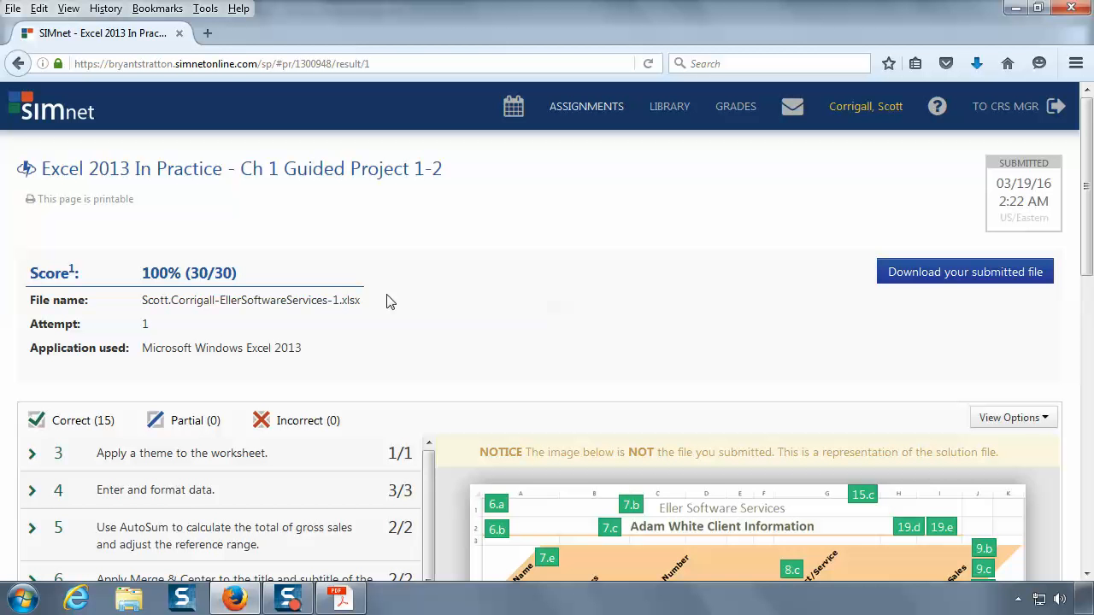
Step: Review the graded results, expanding item 5 on AutoSum and comparing its substeps with the markers on the solution image
scroll(387, 299, down, 3)
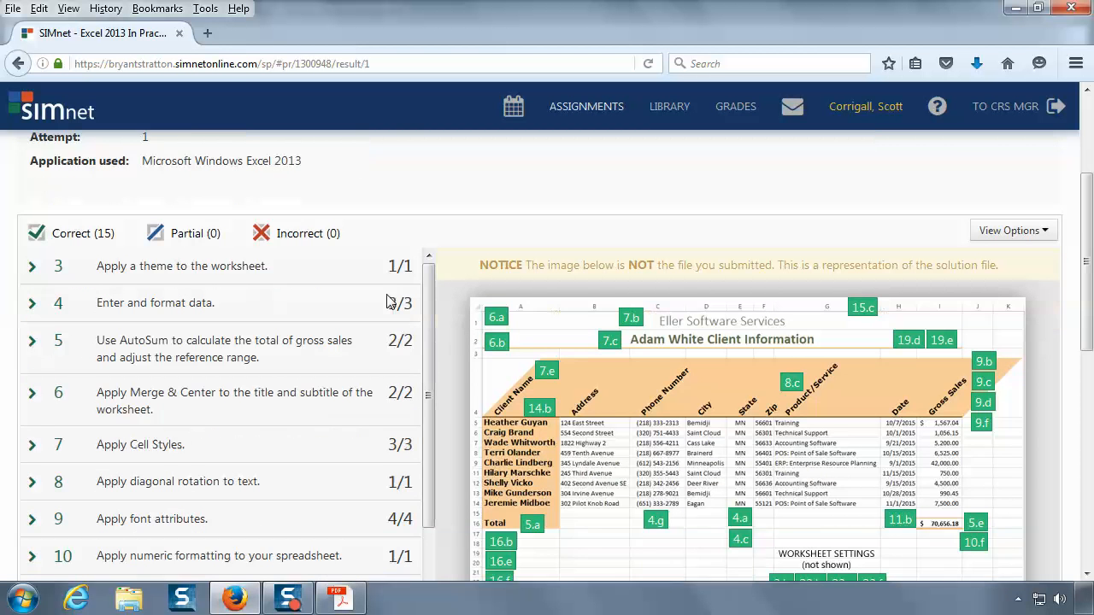
click(32, 335)
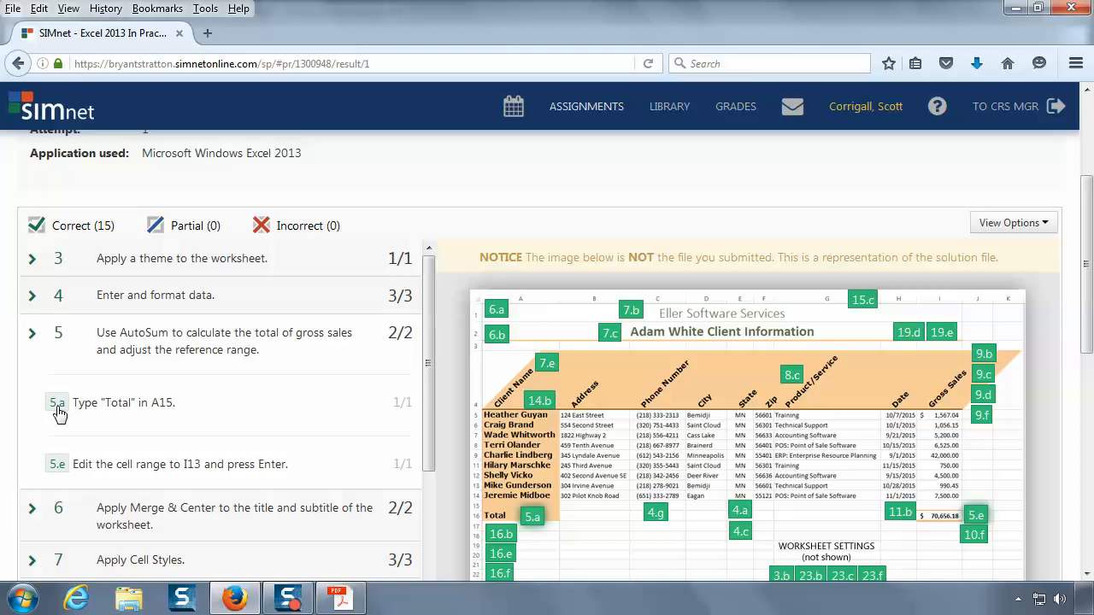
scroll(871, 372, down, 2)
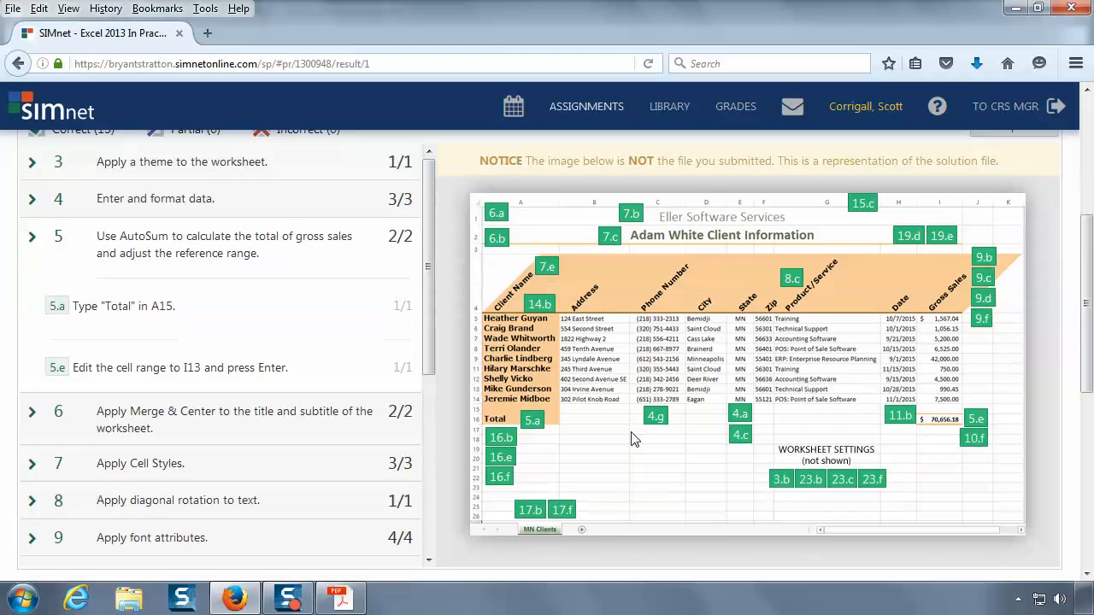
mouse_move(533, 425)
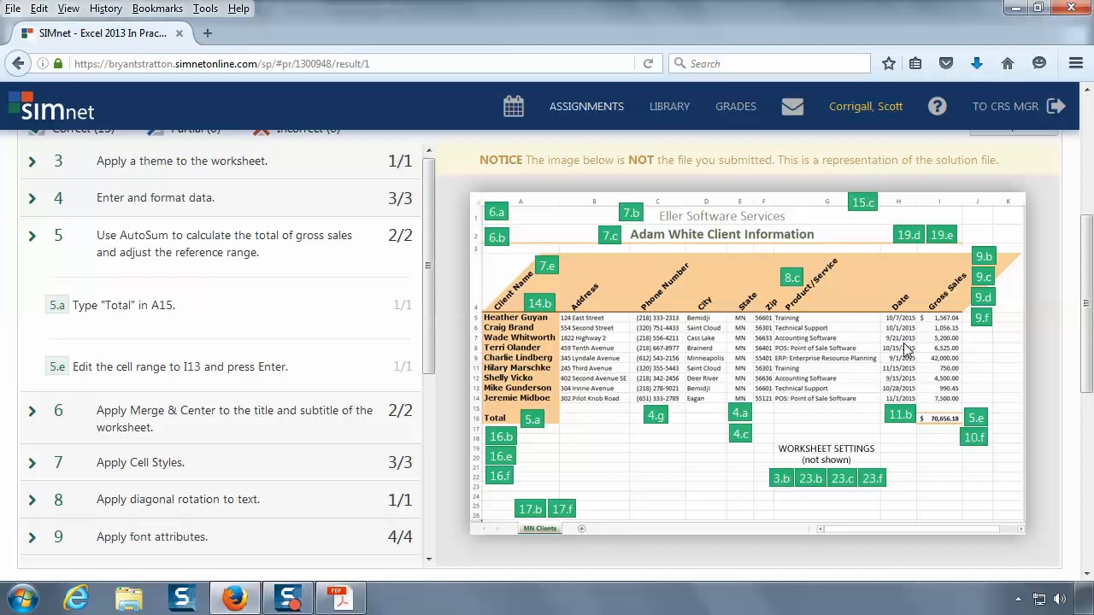
mouse_move(535, 297)
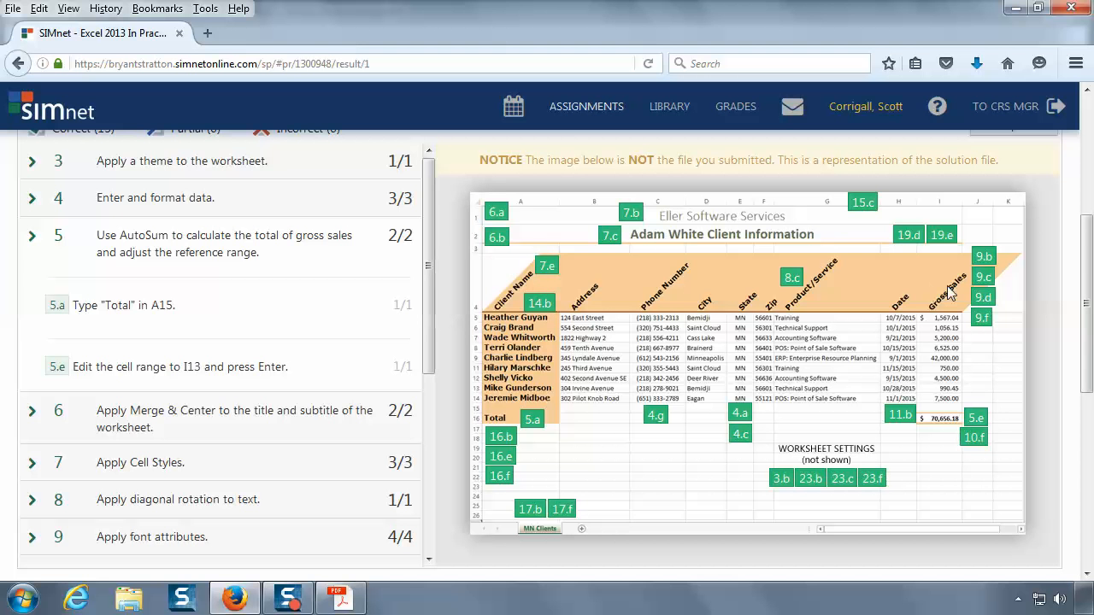